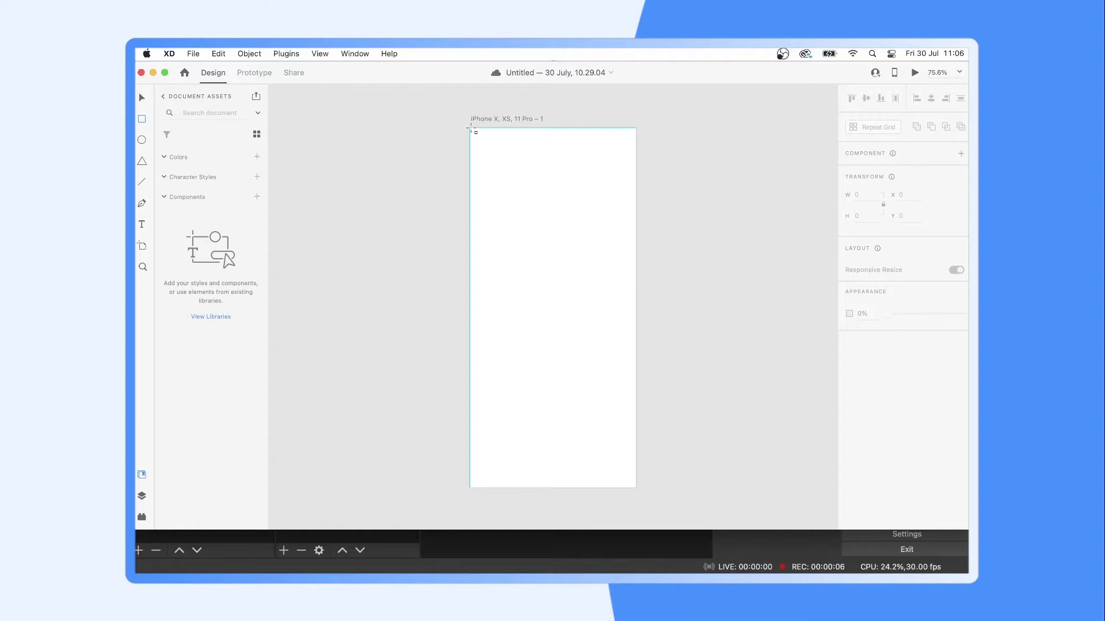
Step: Draw a 375×71 header bar at the artboard top and stretch a copy into a tall content block
{"action": "mouse_move", "coordinate": [470, 128]}
{"action": "left_mouse_down"}
{"action": "mouse_move", "coordinate": [635, 159]}
{"action": "mouse_move", "coordinate": [612, 501]}
{"action": "left_mouse_up"}
{"action": "left_click_drag", "start_coordinate": [550, 451], "coordinate": [552, 254]}
Step: Draw a 128×128 avatar circle with a text-line rectangle beside it
{"action": "key", "text": "e"}
{"action": "left_click_drag", "start_coordinate": [498, 201], "coordinate": [531, 234]}
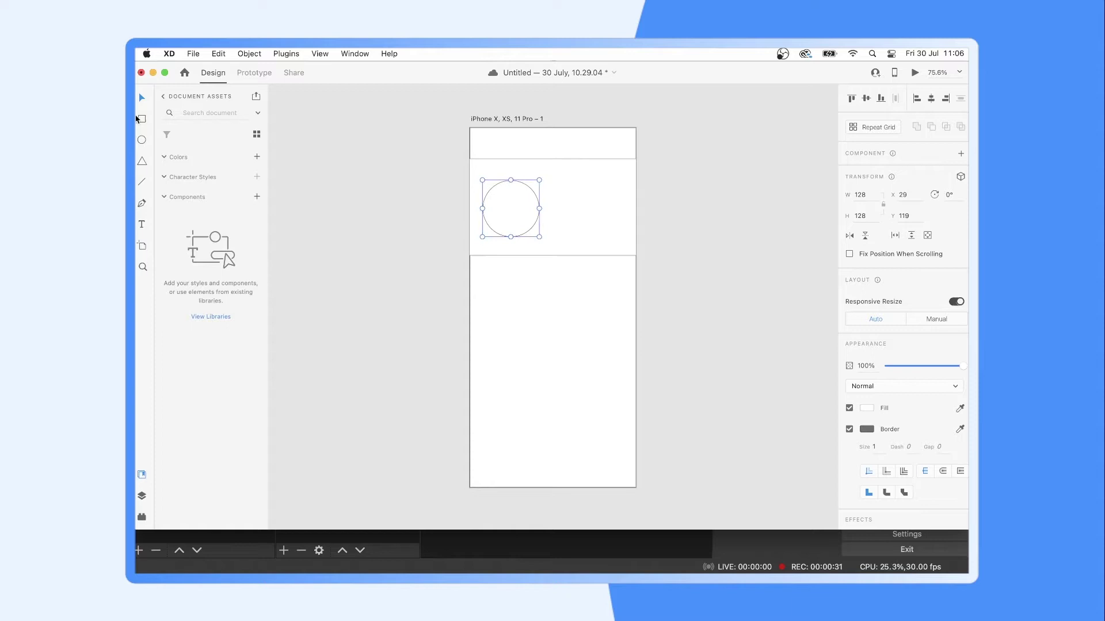
{"action": "mouse_move", "coordinate": [550, 181]}
{"action": "left_mouse_down"}
{"action": "mouse_move", "coordinate": [591, 191]}
{"action": "mouse_move", "coordinate": [599, 227]}
{"action": "mouse_move", "coordinate": [669, 235]}
{"action": "mouse_move", "coordinate": [633, 227]}
{"action": "left_mouse_up"}
Step: Shift all elements slightly left, duplicate the small square upward, and narrow the three long boxes
{"action": "key", "text": "super+equal"}
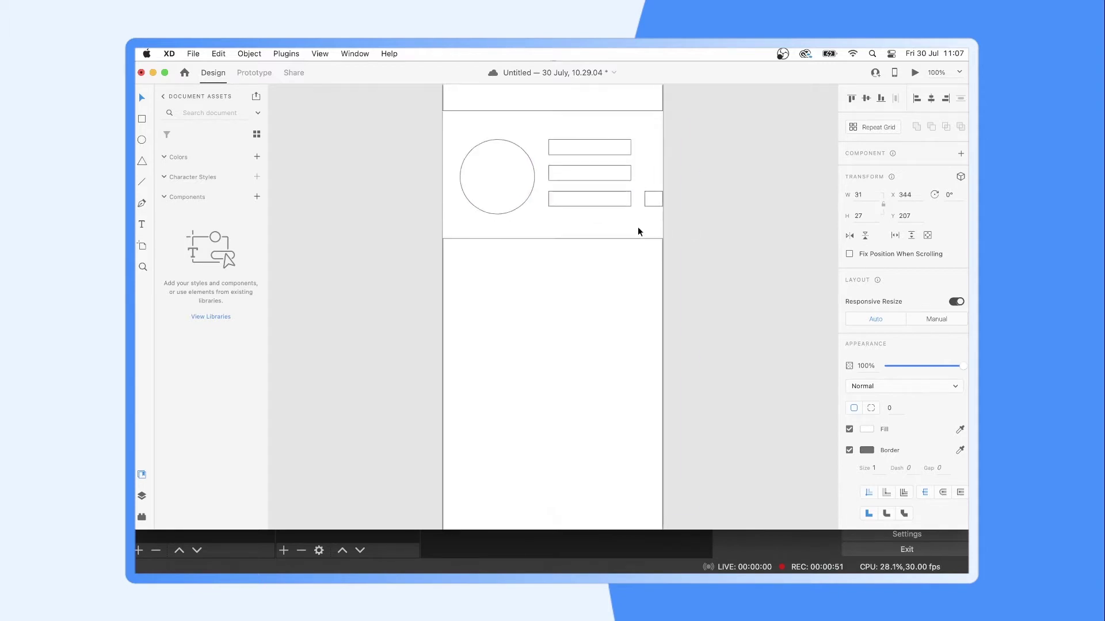
{"action": "key", "text": "super+a"}
{"action": "left_click_drag", "start_coordinate": [532, 218], "coordinate": [520, 219]}
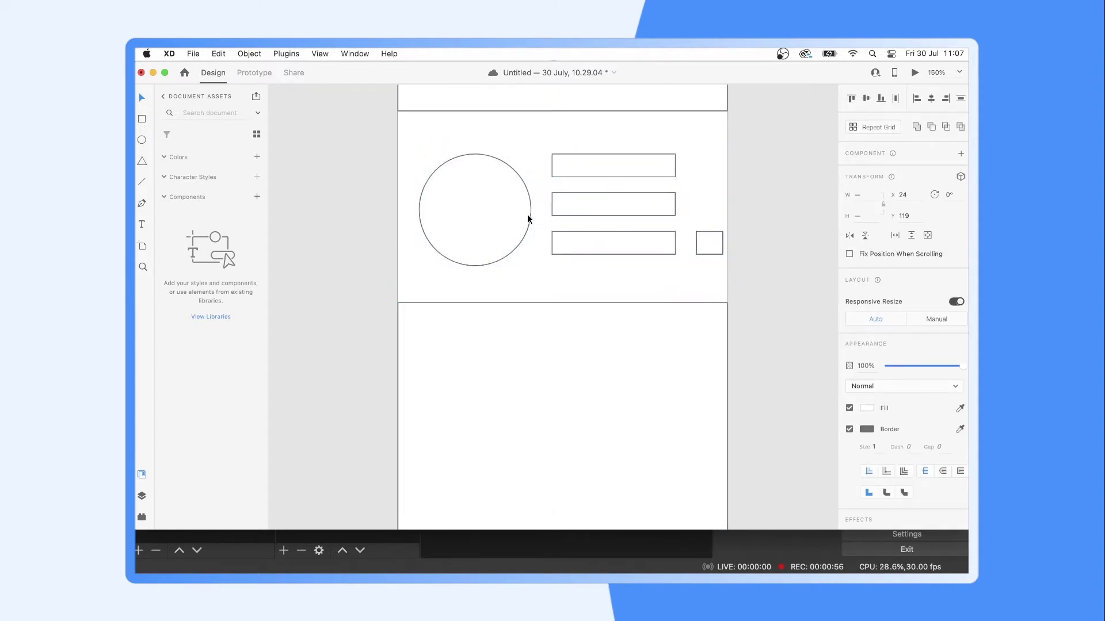
{"action": "left_click", "coordinate": [717, 270]}
{"action": "left_click_drag", "start_coordinate": [710, 254], "coordinate": [705, 178]}
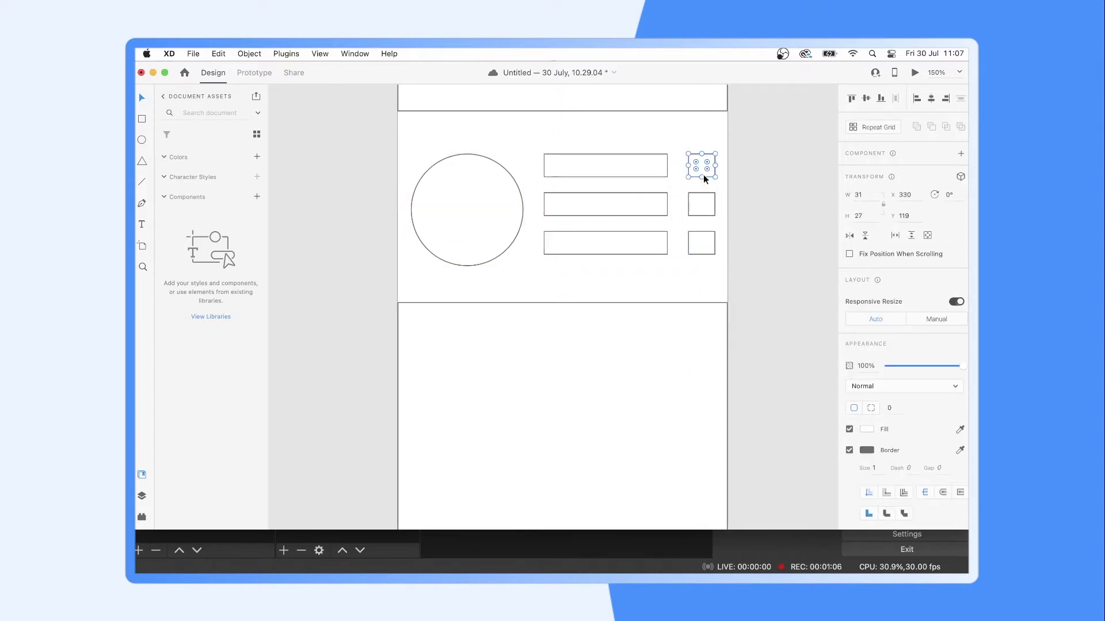
{"action": "left_click_drag", "start_coordinate": [672, 283], "coordinate": [632, 129]}
{"action": "left_click_drag", "start_coordinate": [667, 204], "coordinate": [650, 206]}
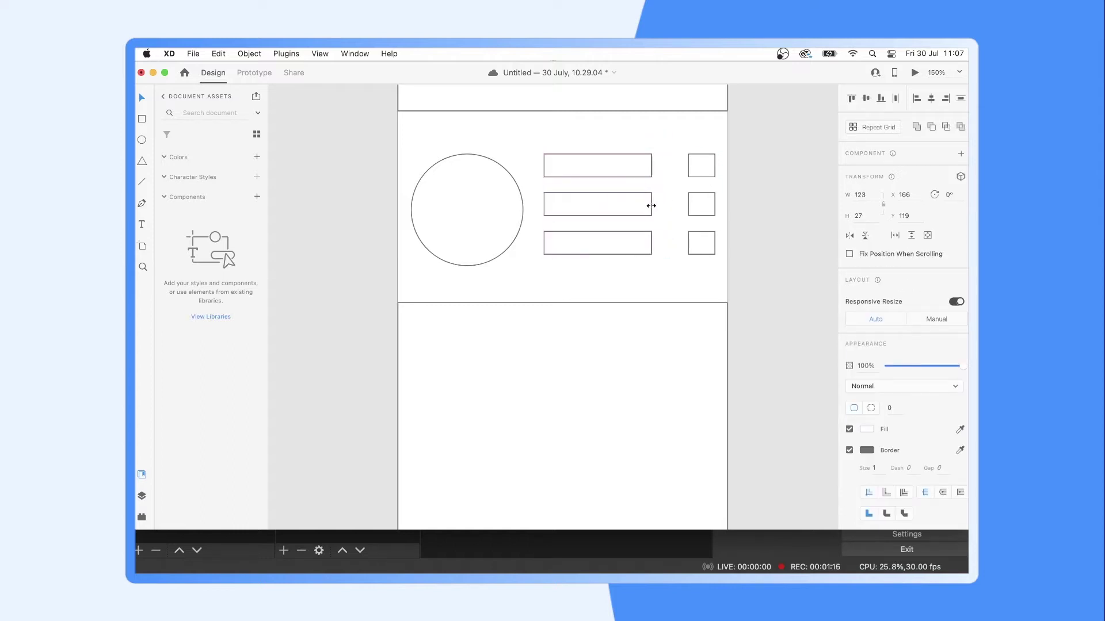
{"action": "left_click", "coordinate": [516, 281]}
Step: Move the top text-line box up beside the circle and delete the three small squares
{"action": "scroll", "coordinate": [516, 281], "scroll_direction": "up", "scroll_amount": 2}
{"action": "scroll", "coordinate": [515, 281], "scroll_direction": "left", "scroll_amount": 1}
{"action": "left_click", "coordinate": [505, 240]}
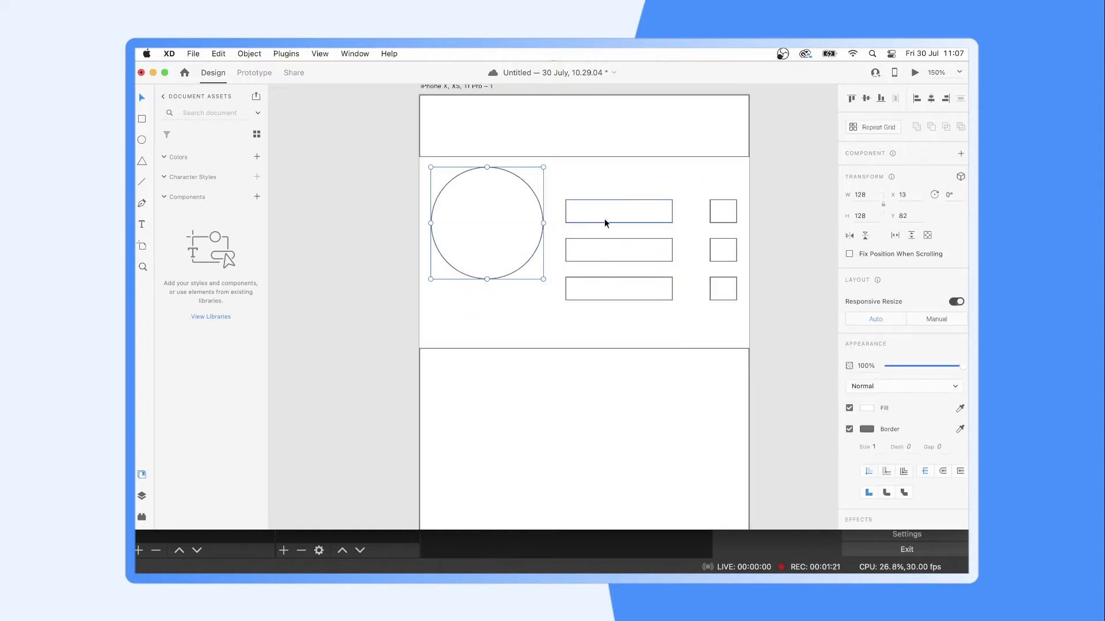
{"action": "left_click_drag", "start_coordinate": [605, 223], "coordinate": [589, 194]}
{"action": "left_click", "coordinate": [715, 210]}
{"action": "key", "text": "Delete"}
Step: Widen the text bars to 216 and enlarge the lower box into a 350×63 stats box
{"action": "mouse_move", "coordinate": [660, 178]}
{"action": "left_mouse_down"}
{"action": "mouse_move", "coordinate": [726, 181]}
{"action": "mouse_move", "coordinate": [706, 203]}
{"action": "mouse_move", "coordinate": [708, 233]}
{"action": "mouse_move", "coordinate": [593, 311]}
{"action": "mouse_move", "coordinate": [727, 299]}
{"action": "left_mouse_up"}
{"action": "left_click", "coordinate": [609, 296]}
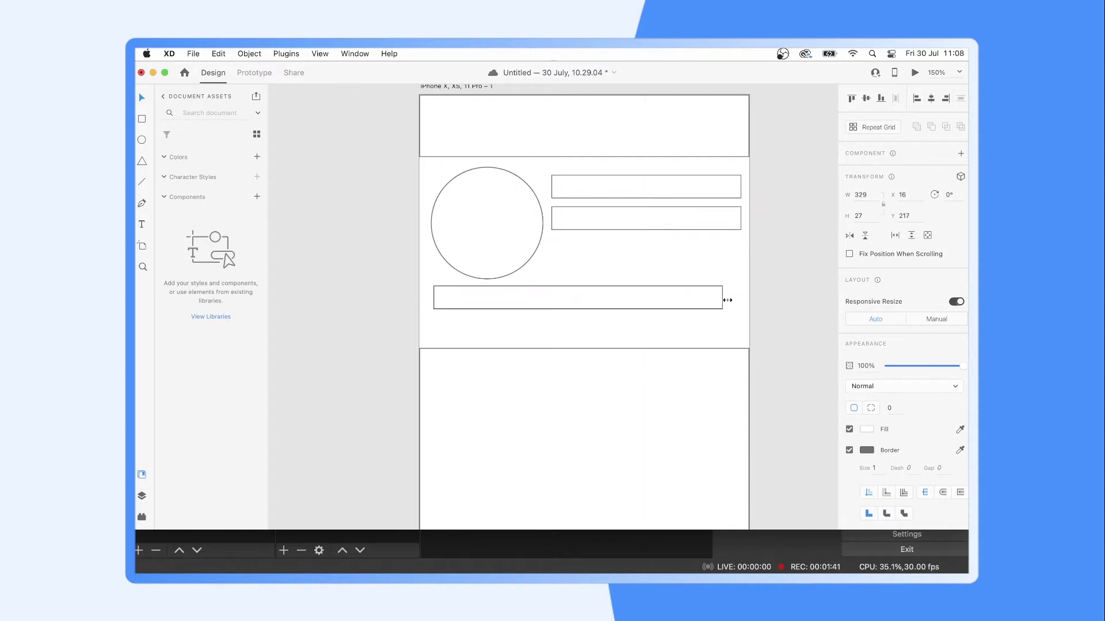
{"action": "left_click_drag", "start_coordinate": [585, 307], "coordinate": [588, 341]}
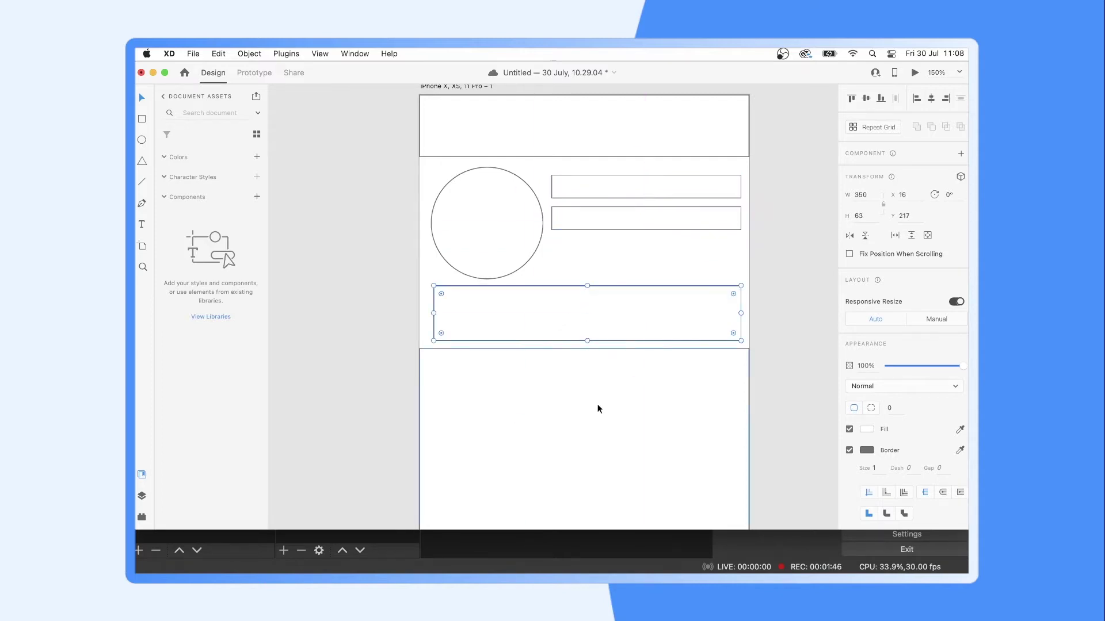
{"action": "key", "text": "super+1"}
{"action": "left_click", "coordinate": [735, 382]}
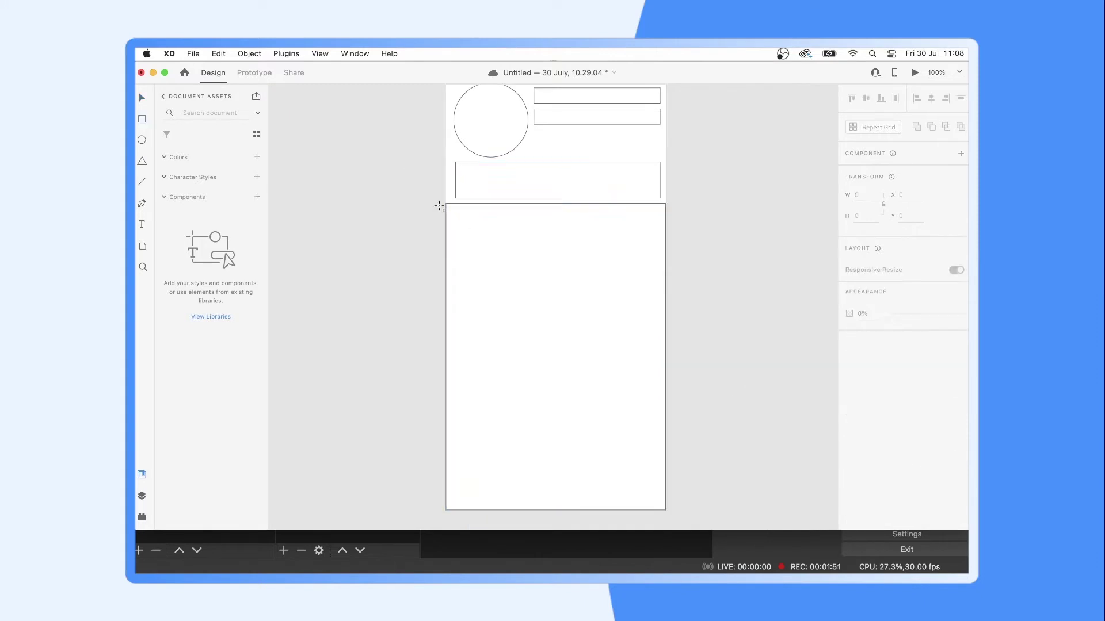
Step: Draw a full-width 375 section bar below the profile area
{"action": "left_click_drag", "start_coordinate": [444, 204], "coordinate": [666, 238]}
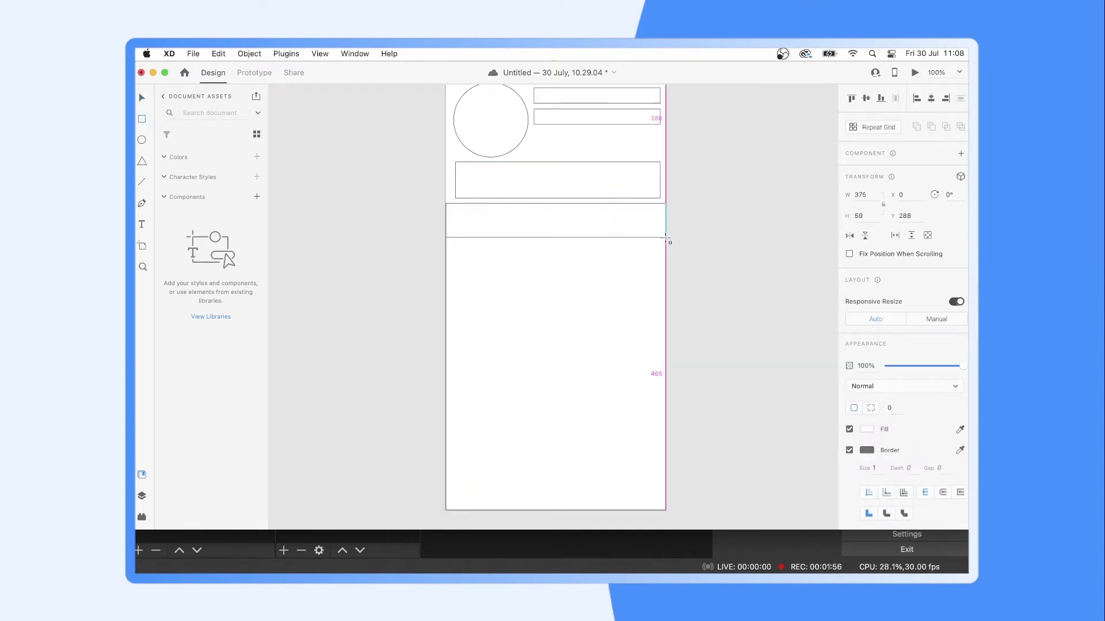
{"action": "left_click", "coordinate": [715, 309]}
{"action": "scroll", "coordinate": [716, 308], "scroll_direction": "up", "scroll_amount": 3}
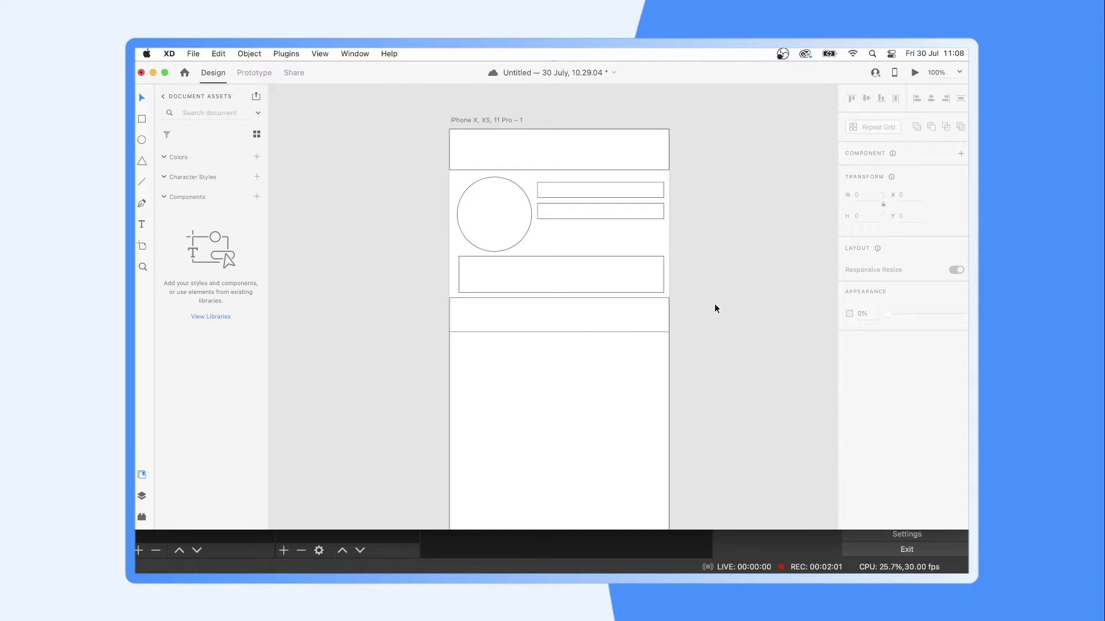
{"action": "scroll", "coordinate": [715, 309], "scroll_direction": "down", "scroll_amount": 3}
Step: Create a pair of 108×108 thumbnail squares below the section bar
{"action": "mouse_move", "coordinate": [507, 322]}
{"action": "left_mouse_down"}
{"action": "mouse_move", "coordinate": [541, 347]}
{"action": "mouse_move", "coordinate": [504, 311]}
{"action": "mouse_move", "coordinate": [646, 310]}
{"action": "left_mouse_up"}
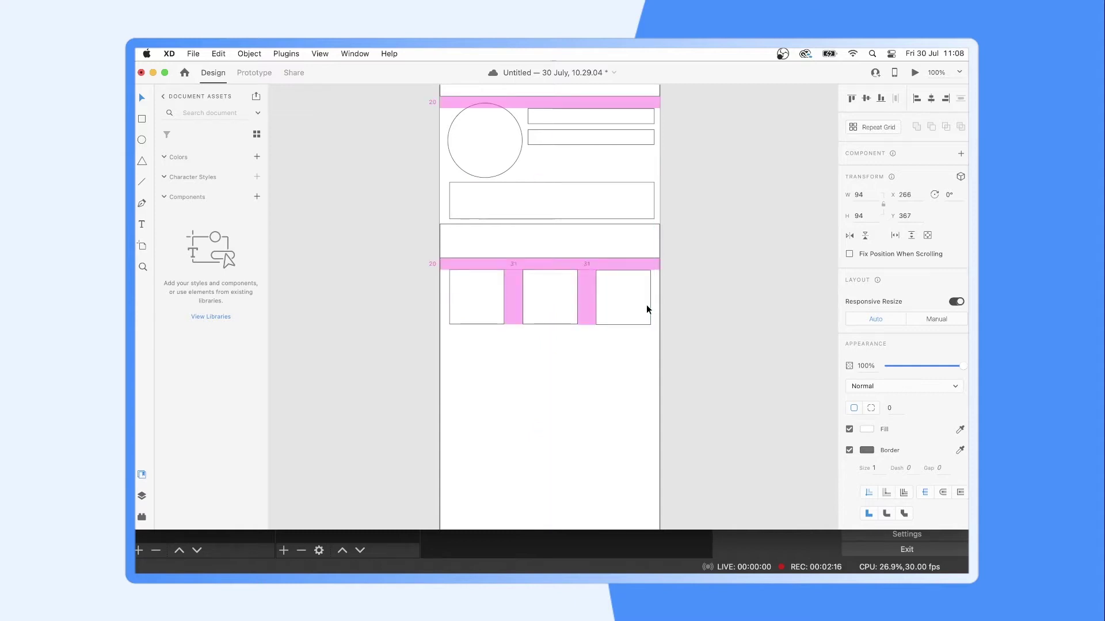
{"action": "scroll", "coordinate": [646, 300], "scroll_direction": "down", "scroll_amount": 2}
{"action": "key", "text": "super+z"}
{"action": "key", "text": "super+z"}
{"action": "mouse_move", "coordinate": [500, 280]}
{"action": "left_mouse_down"}
{"action": "mouse_move", "coordinate": [508, 284]}
{"action": "mouse_move", "coordinate": [476, 255]}
{"action": "mouse_move", "coordinate": [618, 254]}
{"action": "left_mouse_up"}
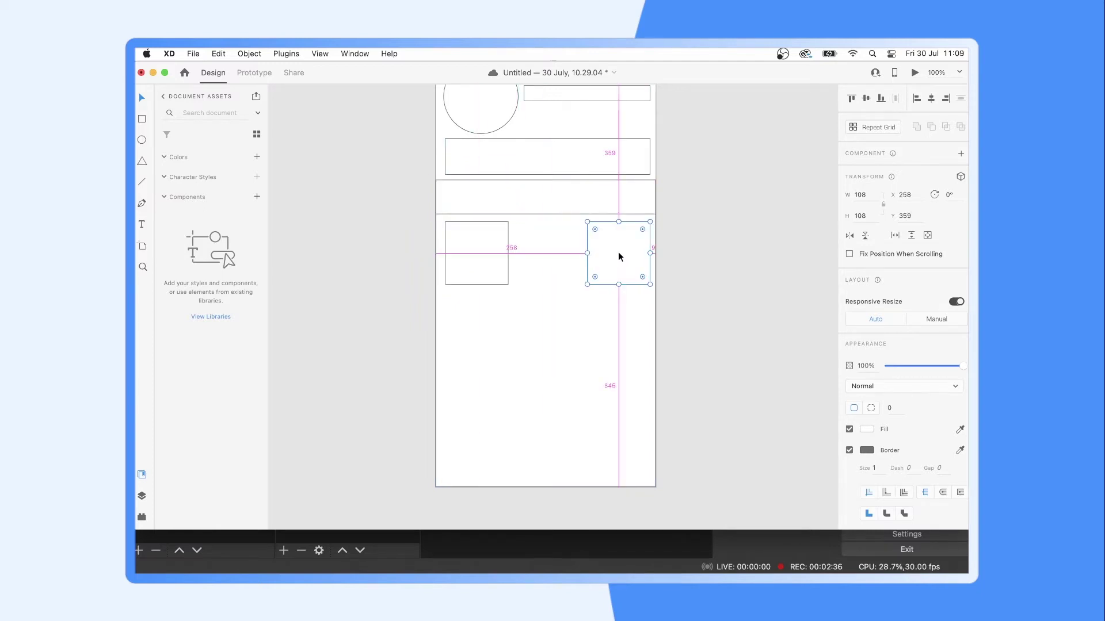
{"action": "left_click", "coordinate": [711, 290]}
{"action": "left_click", "coordinate": [489, 249]}
{"action": "mouse_move", "coordinate": [508, 252]}
{"action": "left_mouse_down"}
{"action": "mouse_move", "coordinate": [528, 253]}
{"action": "mouse_move", "coordinate": [450, 329]}
{"action": "left_mouse_up"}
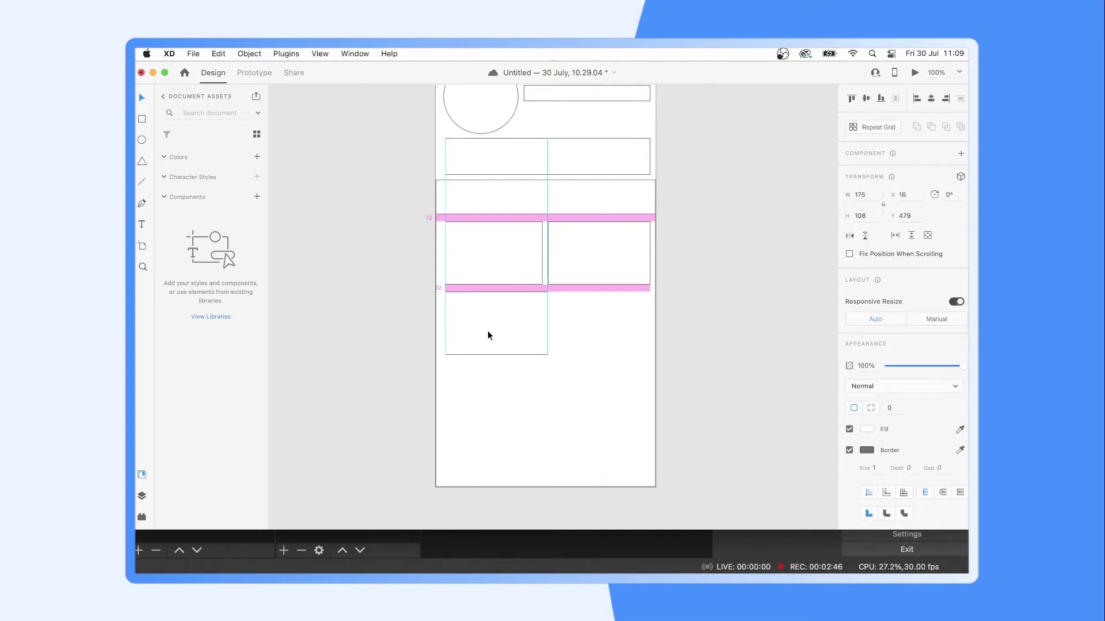
Step: Add a 350×108 wide card, another square pair below it, and a second wide card at the bottom
{"action": "left_click_drag", "start_coordinate": [547, 321], "coordinate": [649, 321]}
{"action": "mouse_move", "coordinate": [606, 252]}
{"action": "left_mouse_down"}
{"action": "mouse_move", "coordinate": [504, 390]}
{"action": "mouse_move", "coordinate": [596, 417]}
{"action": "left_mouse_up"}
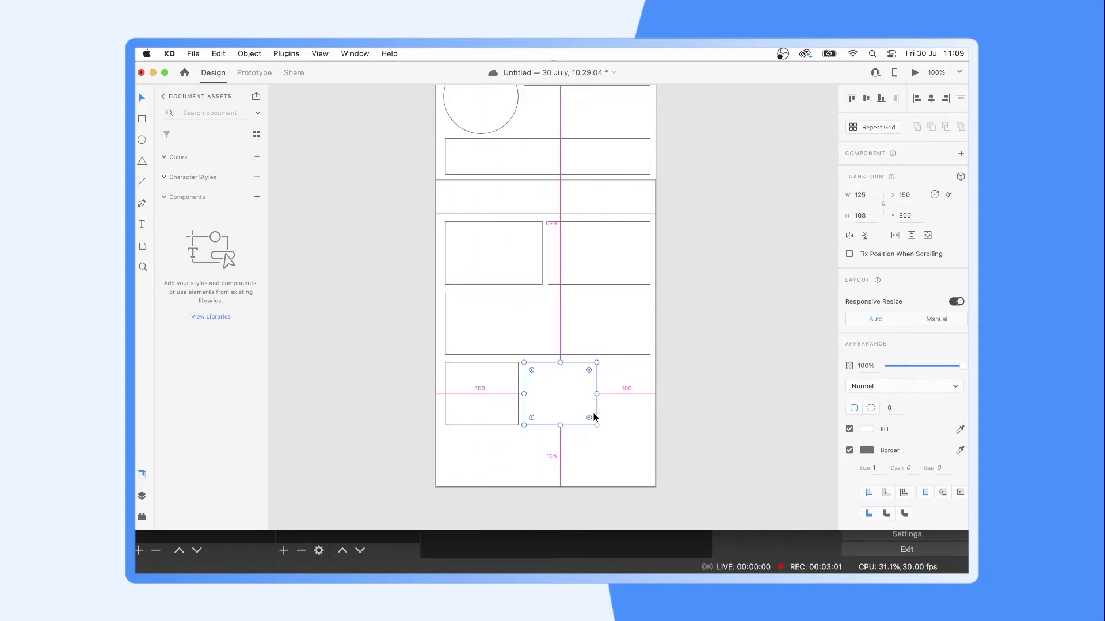
{"action": "key", "text": "super+z"}
{"action": "key", "text": "super+z"}
{"action": "key", "text": "super+z"}
{"action": "left_click_drag", "start_coordinate": [548, 250], "coordinate": [547, 399]}
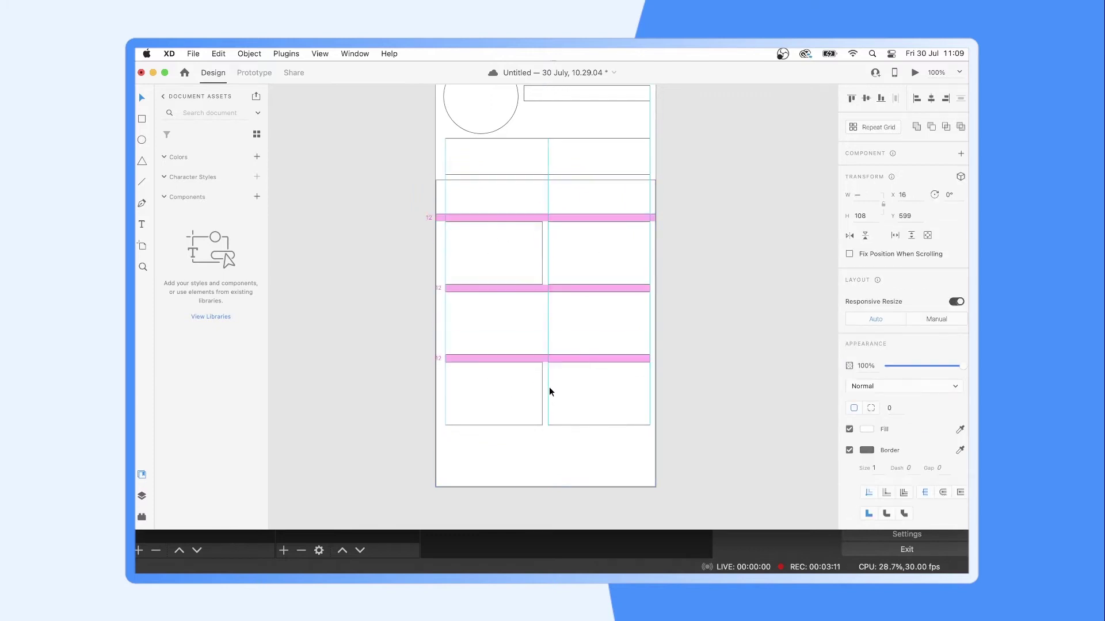
{"action": "scroll", "coordinate": [547, 390], "scroll_direction": "down", "scroll_amount": 2}
{"action": "left_click", "coordinate": [573, 290]}
{"action": "left_click_drag", "start_coordinate": [574, 290], "coordinate": [584, 395]}
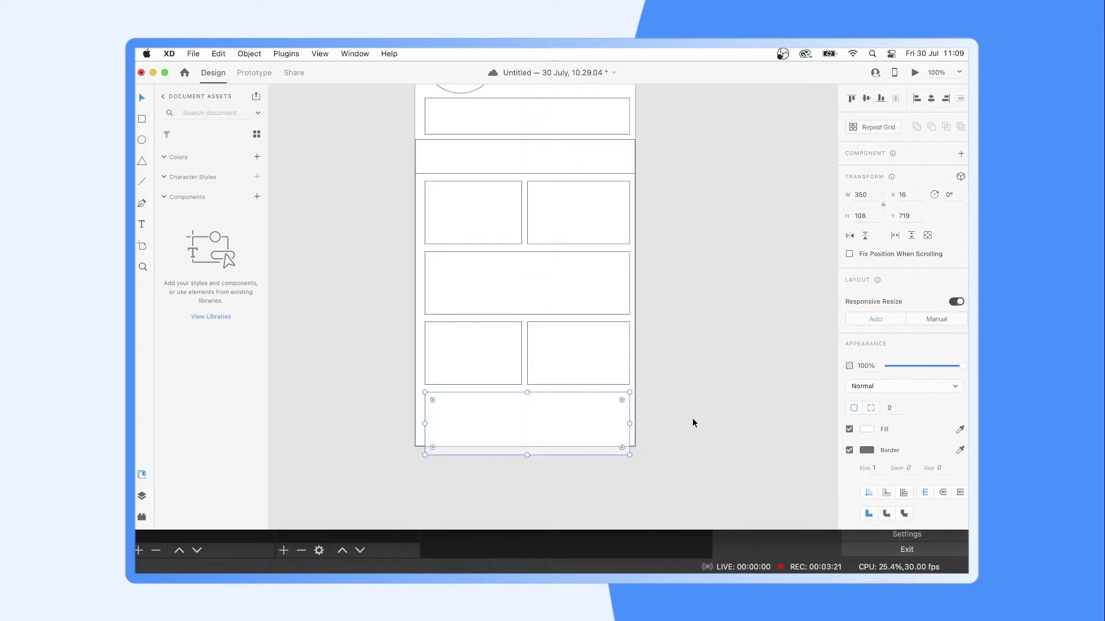
{"action": "key", "text": "super+minus"}
{"action": "left_click_drag", "start_coordinate": [584, 167], "coordinate": [591, 416]}
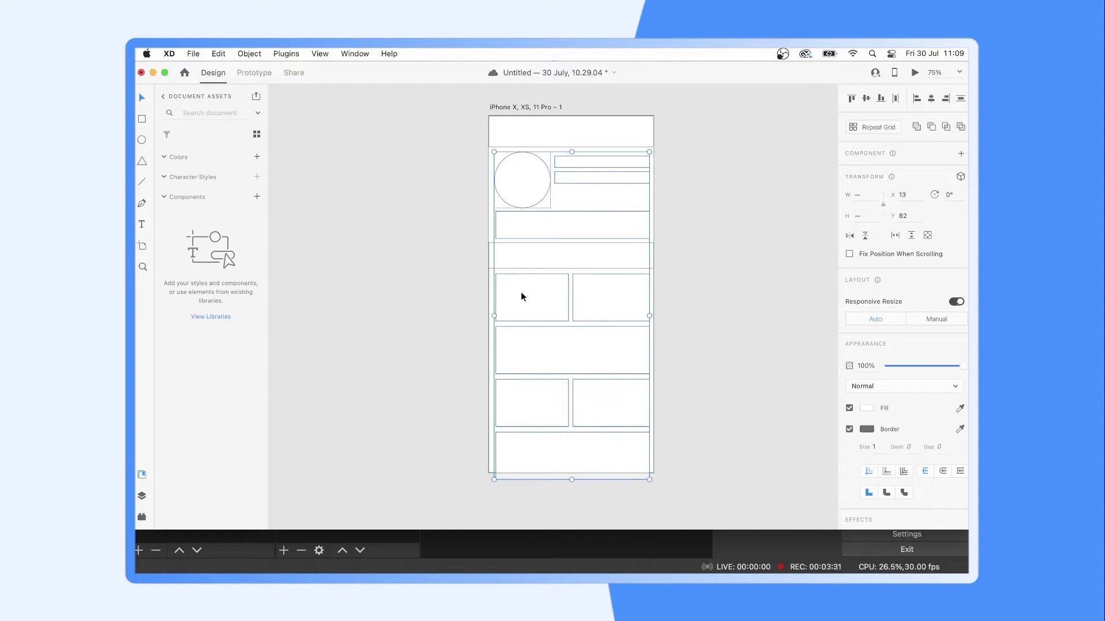
Step: Nudge the wireframe elements to centre them on the artboard
{"action": "left_click_drag", "start_coordinate": [519, 241], "coordinate": [517, 242]}
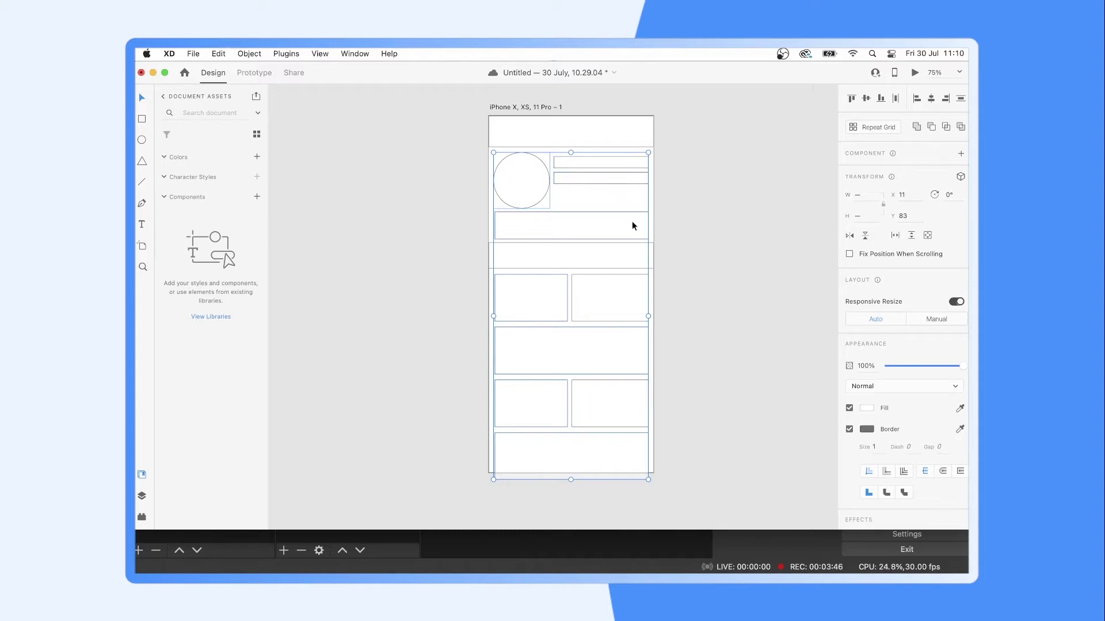
{"action": "left_click_drag", "start_coordinate": [656, 202], "coordinate": [603, 163]}
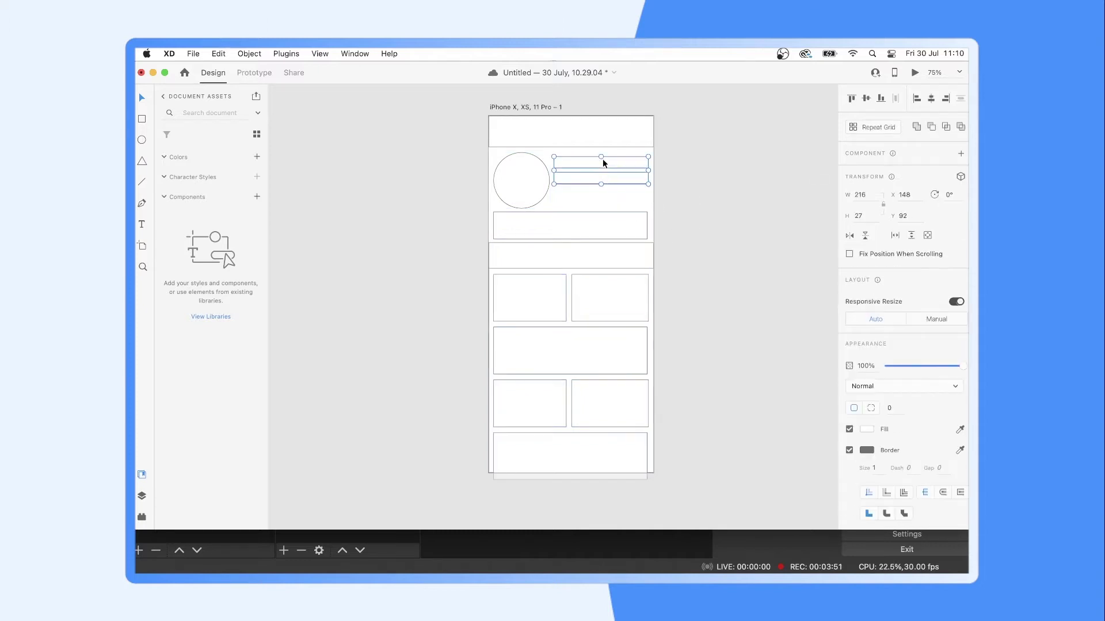
{"action": "left_click", "coordinate": [640, 286], "text": "shift"}
{"action": "left_click", "coordinate": [629, 226], "text": "shift"}
{"action": "left_click", "coordinate": [622, 172]}
Step: Widen the bottom wide box so it aligns with the other cards
{"action": "left_click", "coordinate": [642, 297]}
{"action": "left_click", "coordinate": [643, 351], "text": "shift"}
{"action": "left_click", "coordinate": [645, 406], "text": "shift"}
{"action": "left_click", "coordinate": [642, 454], "text": "shift"}
{"action": "left_click", "coordinate": [683, 387]}
{"action": "left_click", "coordinate": [645, 350]}
{"action": "left_click", "coordinate": [645, 457]}
{"action": "left_click_drag", "start_coordinate": [647, 456], "coordinate": [648, 456]}
{"action": "left_click", "coordinate": [700, 465]}
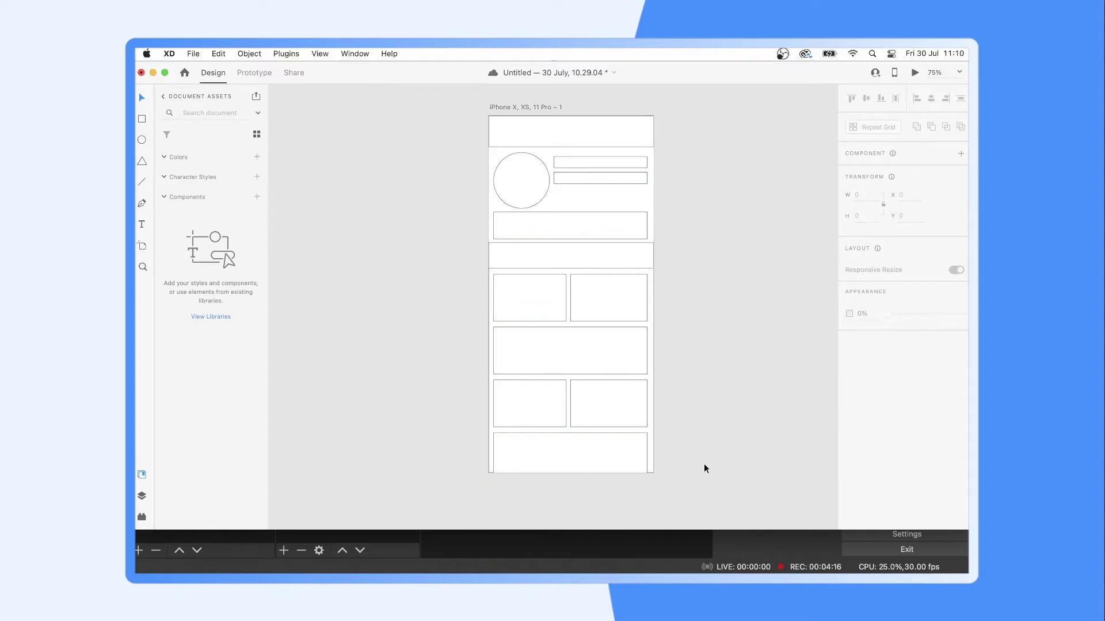
Step: Duplicate the artboard to the right as iPhone X, XS, 11 Pro – 2
{"action": "scroll", "coordinate": [706, 469], "scroll_direction": "down", "scroll_amount": 2}
{"action": "scroll", "coordinate": [706, 469], "scroll_direction": "right", "scroll_amount": 2}
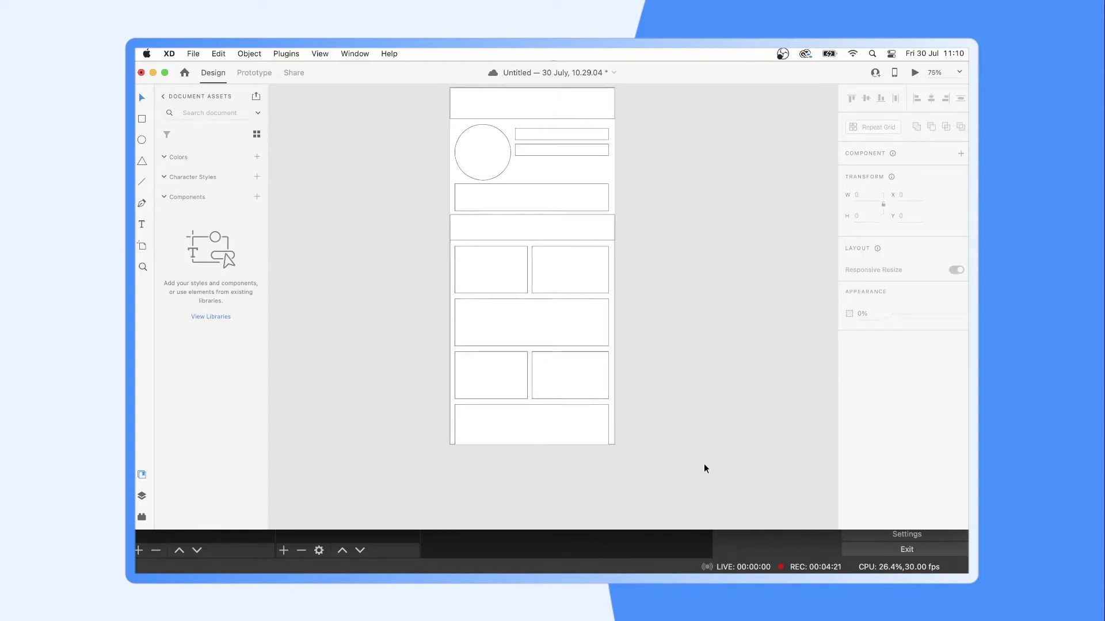
{"action": "left_click", "coordinate": [165, 73]}
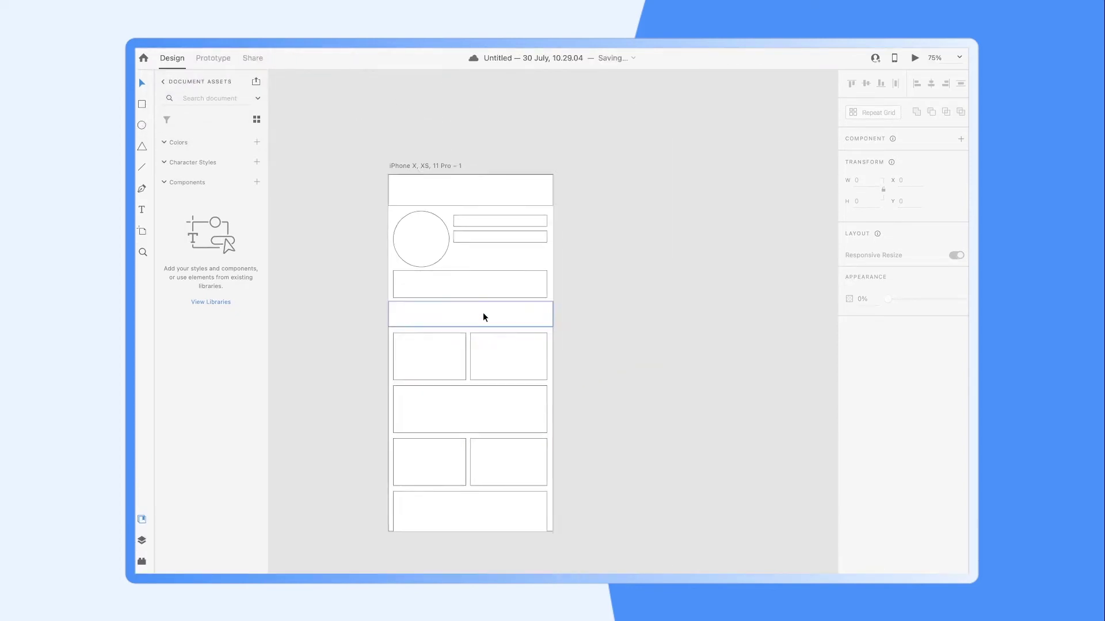
{"action": "left_click_drag", "start_coordinate": [326, 131], "coordinate": [551, 132]}
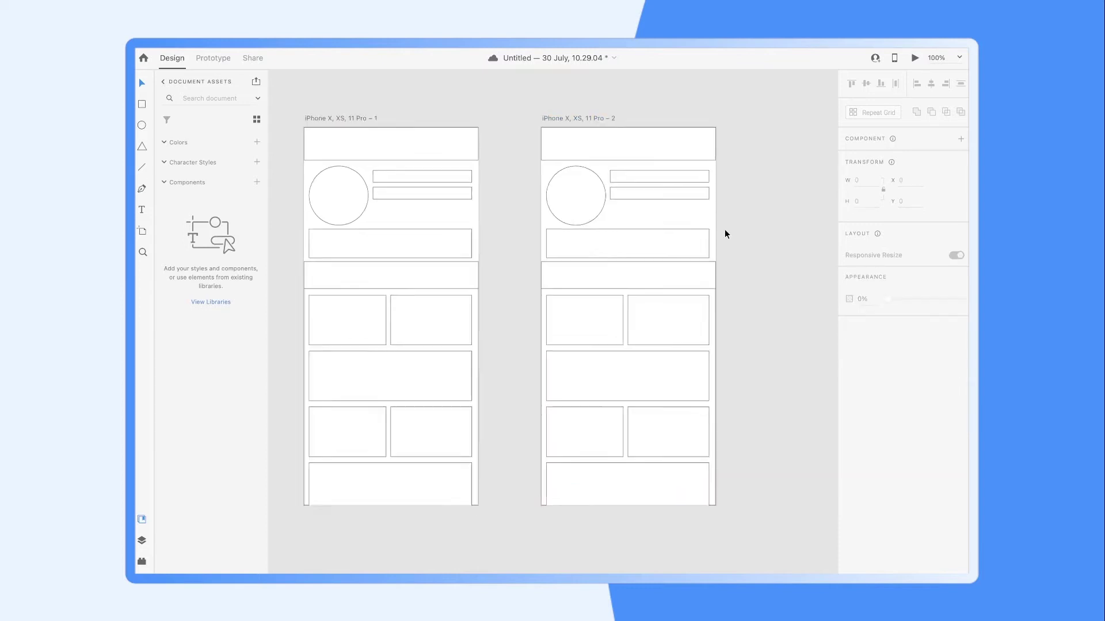
{"action": "key", "text": "ctrl+1"}
Step: Create Following and Followers text labels in Proxima Nova Medium weight
{"action": "left_click", "coordinate": [142, 209]}
{"action": "left_click", "coordinate": [632, 262]}
{"action": "type", "text": "Following"}
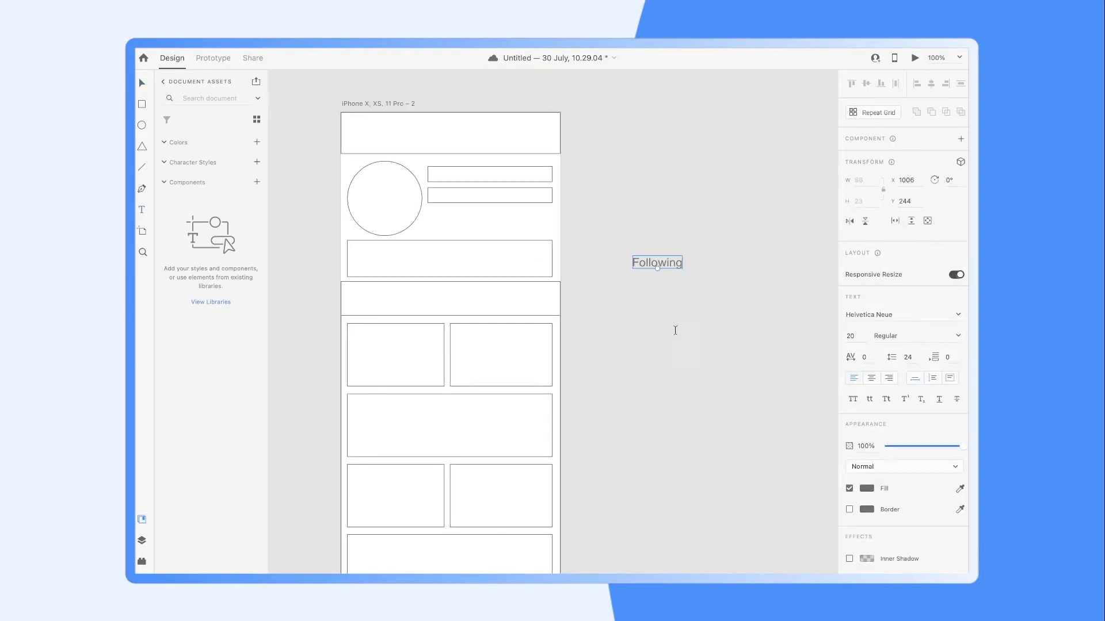
{"action": "left_click_drag", "start_coordinate": [672, 296], "coordinate": [671, 305]}
{"action": "double_click", "coordinate": [672, 305]}
{"action": "type", "text": "Followers"}
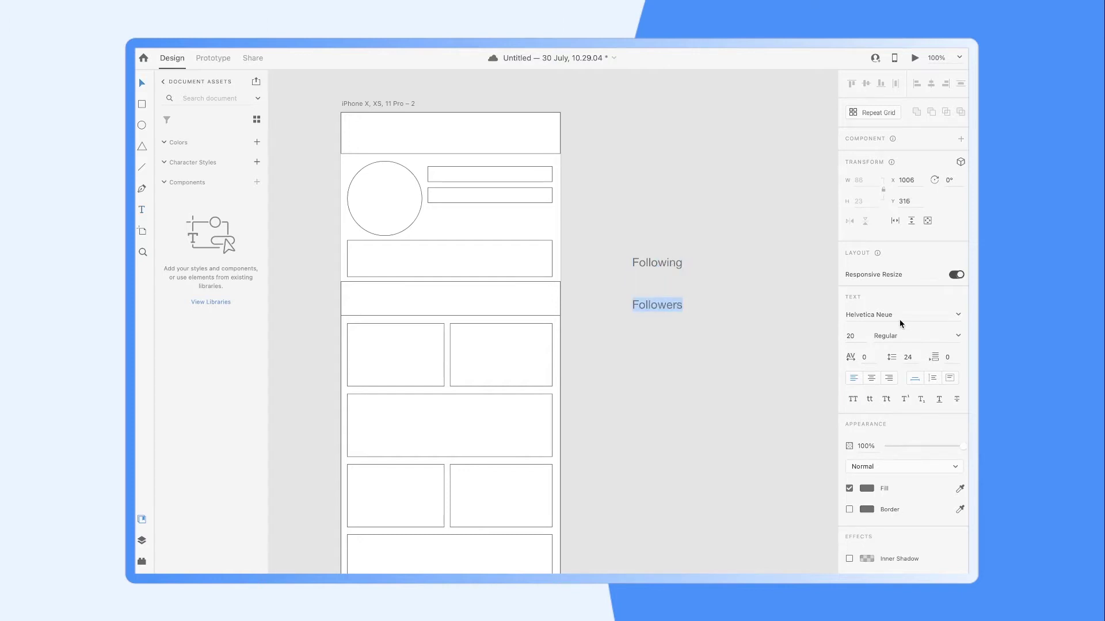
{"action": "left_click", "coordinate": [955, 336]}
{"action": "left_click", "coordinate": [884, 411]}
{"action": "type", "text": "Followers"}
{"action": "double_click", "coordinate": [651, 267]}
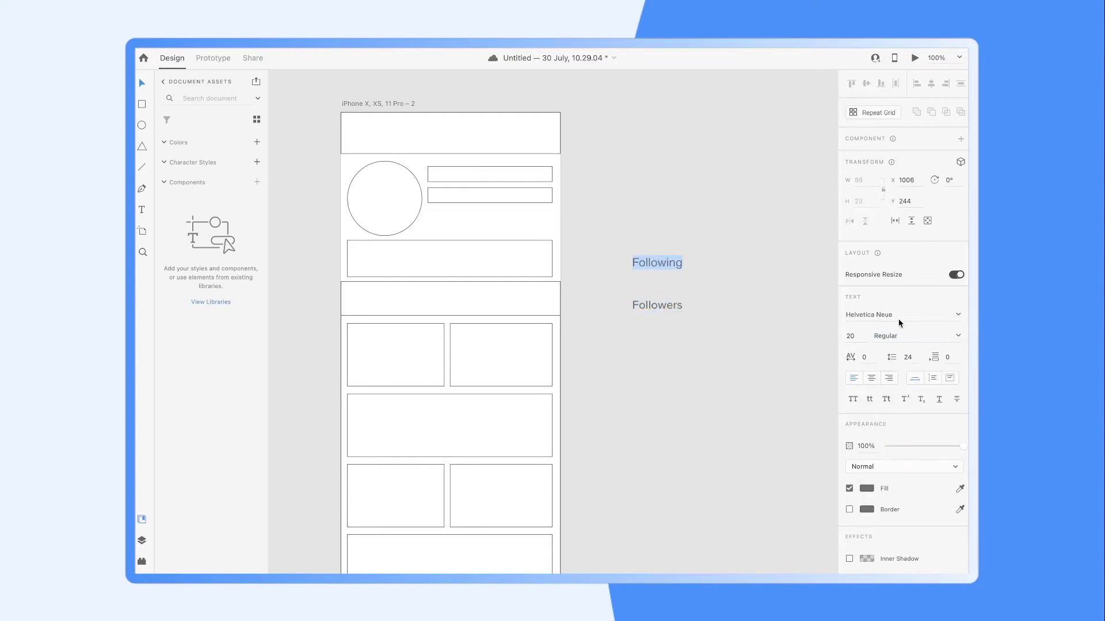
{"action": "type", "text": "Proxima Nova"}
{"action": "left_click", "coordinate": [958, 336]}
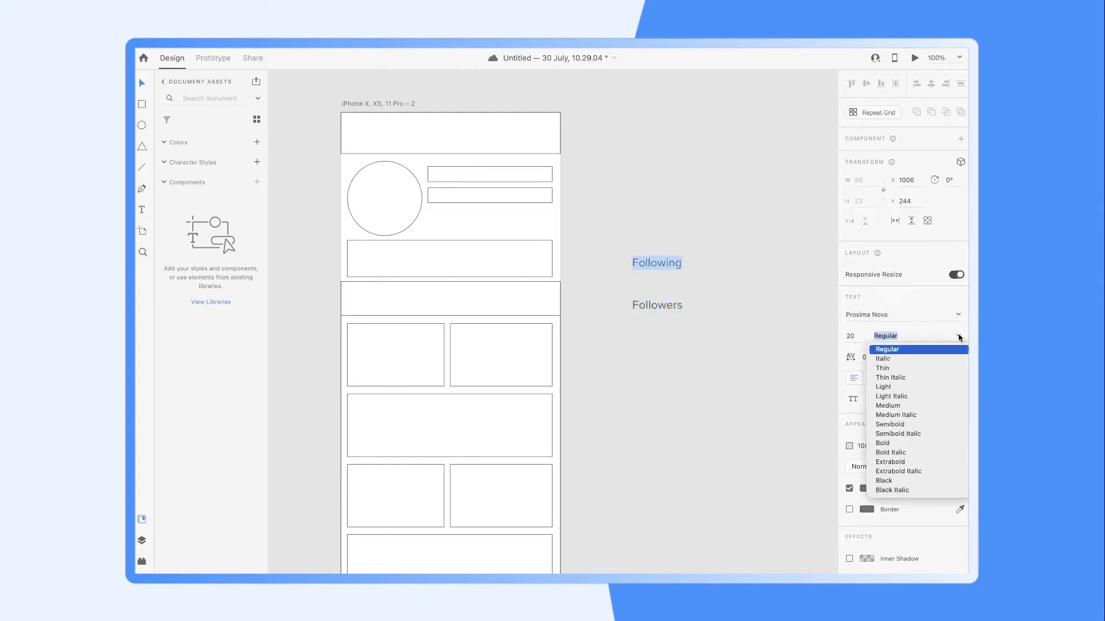
{"action": "left_click", "coordinate": [891, 406]}
{"action": "left_click", "coordinate": [146, 88]}
Step: Move Following and Followers onto the bar beside the avatar at font size 14
{"action": "scroll", "coordinate": [671, 311], "scroll_direction": "up", "scroll_amount": 5}
{"action": "left_click_drag", "start_coordinate": [765, 351], "coordinate": [681, 232]}
{"action": "scroll", "coordinate": [681, 233], "scroll_direction": "up", "scroll_amount": 3}
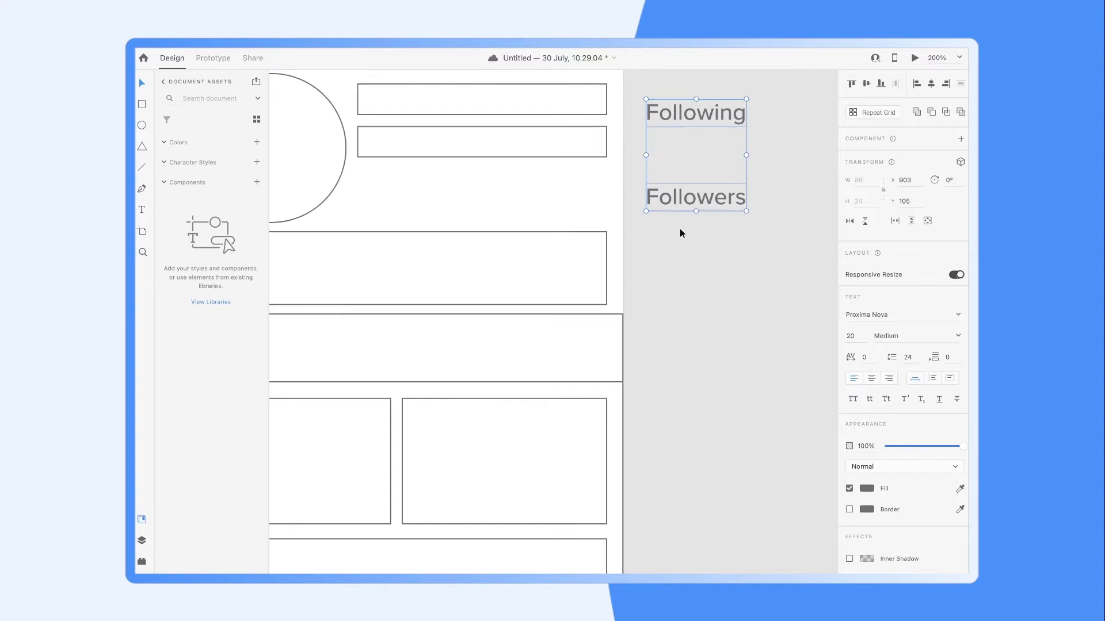
{"action": "left_click", "coordinate": [762, 338]}
{"action": "mouse_move", "coordinate": [707, 202]}
{"action": "left_mouse_down"}
{"action": "mouse_move", "coordinate": [571, 222]}
{"action": "mouse_move", "coordinate": [500, 217]}
{"action": "left_mouse_up"}
{"action": "left_click_drag", "start_coordinate": [759, 269], "coordinate": [639, 217]}
{"action": "key", "text": "Escape"}
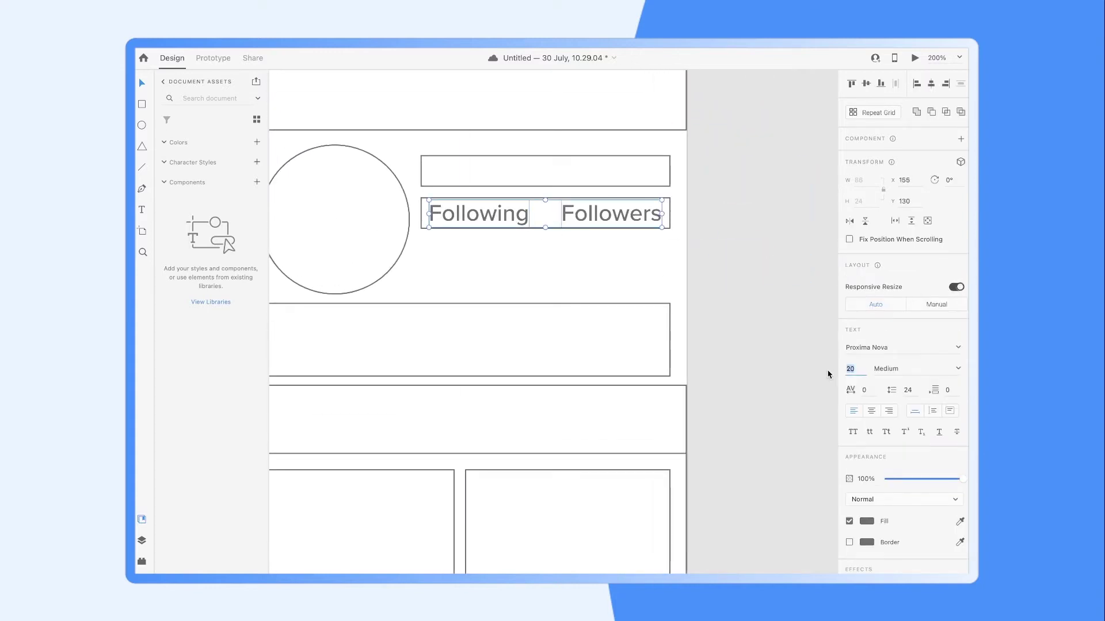
{"action": "type", "text": "14"}
{"action": "key", "text": "Return"}
Step: Add a Posts label and arrange the row as Posts, Following, Followers
{"action": "left_click", "coordinate": [720, 279]}
{"action": "mouse_move", "coordinate": [600, 220]}
{"action": "left_mouse_down"}
{"action": "mouse_move", "coordinate": [552, 221]}
{"action": "mouse_move", "coordinate": [627, 218]}
{"action": "left_mouse_up"}
{"action": "double_click", "coordinate": [626, 213]}
{"action": "type", "text": "Post"}
{"action": "key", "text": "Escape"}
{"action": "left_click_drag", "start_coordinate": [611, 213], "coordinate": [501, 271]}
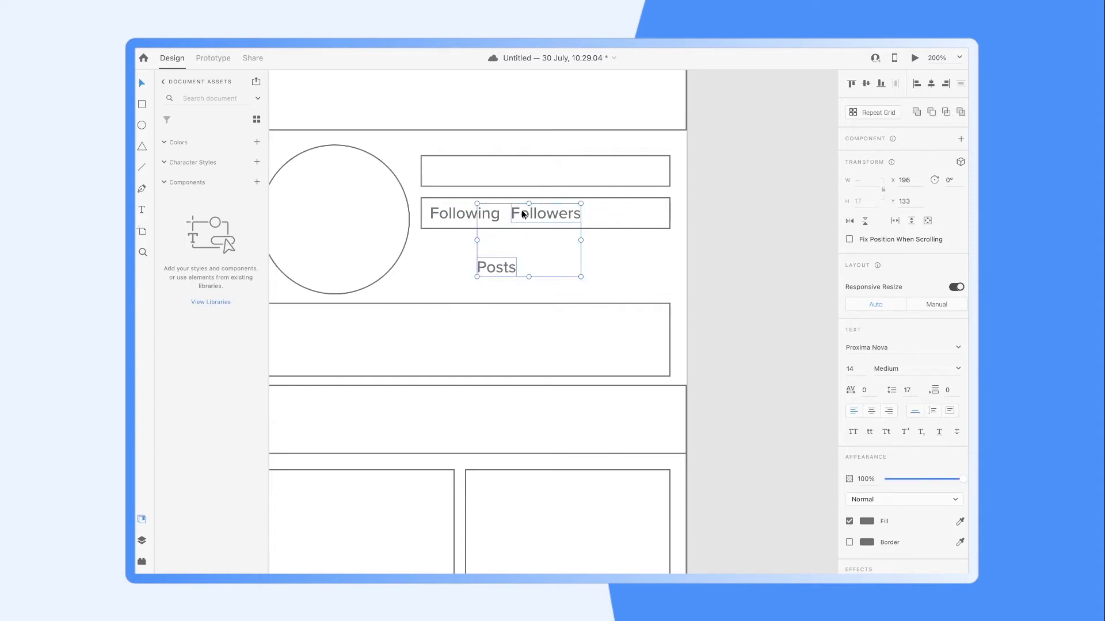
{"action": "left_click_drag", "start_coordinate": [474, 214], "coordinate": [561, 214]}
{"action": "left_click_drag", "start_coordinate": [501, 267], "coordinate": [476, 214]}
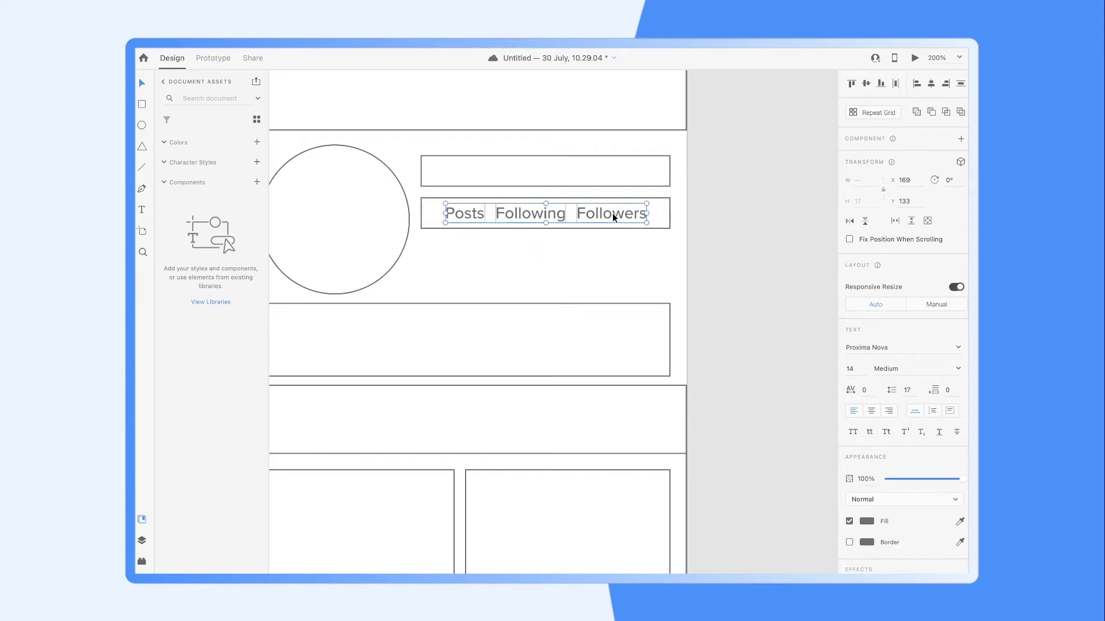
Step: Copy the Posts Following Followers row into the upper bar
{"action": "left_click_drag", "start_coordinate": [616, 217], "coordinate": [613, 177]}
{"action": "double_click", "coordinate": [461, 173]}
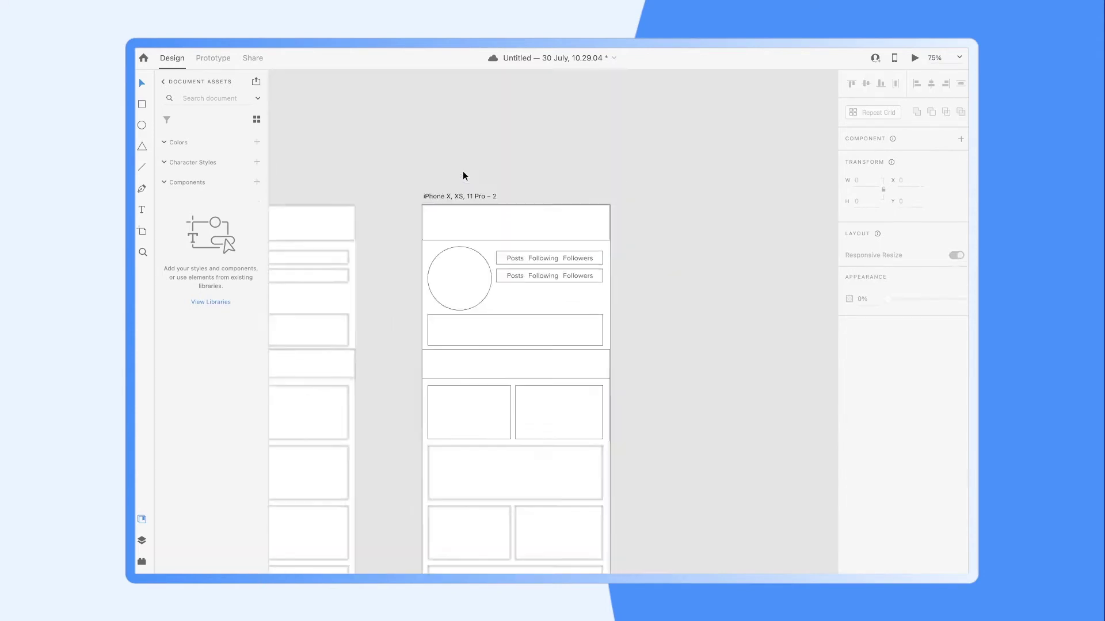
{"action": "key", "text": "ctrl+minus"}
Step: Retype the top row's Posts, Following and Followers as 500, 171 and 10.7k
{"action": "key", "text": "ctrl+plus"}
{"action": "double_click", "coordinate": [470, 171]}
{"action": "type", "text": "500"}
{"action": "double_click", "coordinate": [532, 173]}
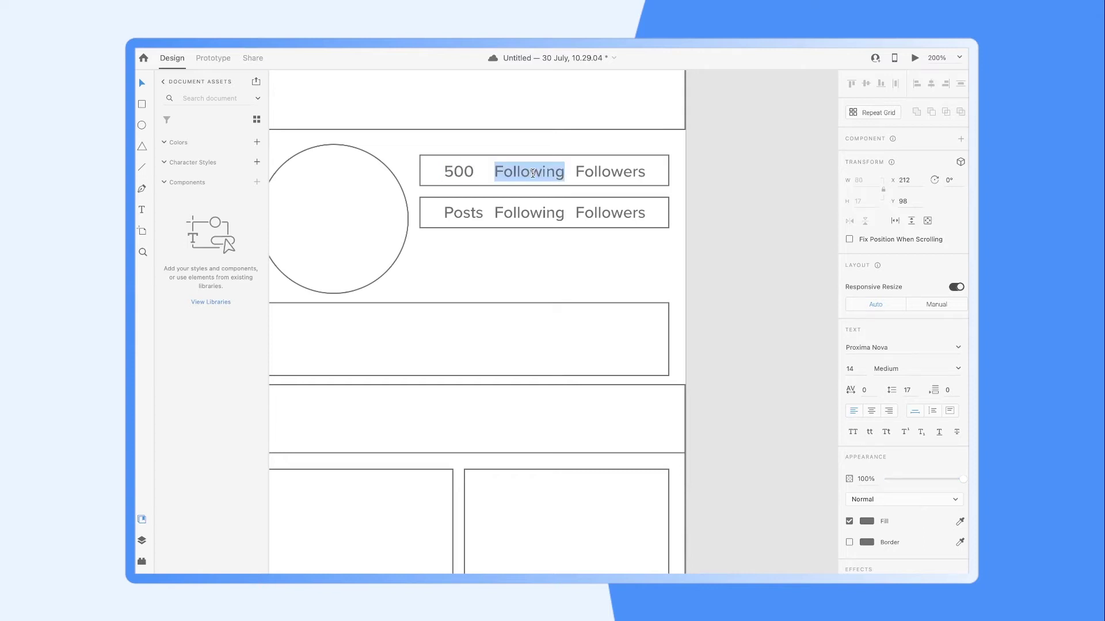
{"action": "type", "text": "171"}
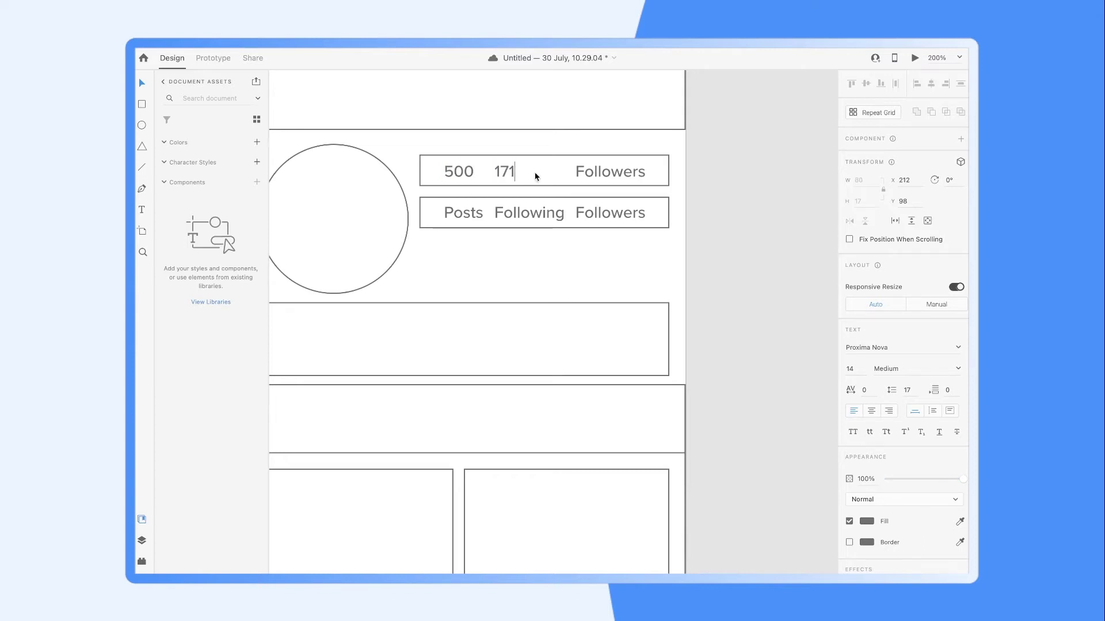
{"action": "double_click", "coordinate": [618, 173]}
{"action": "type", "text": "10.7k"}
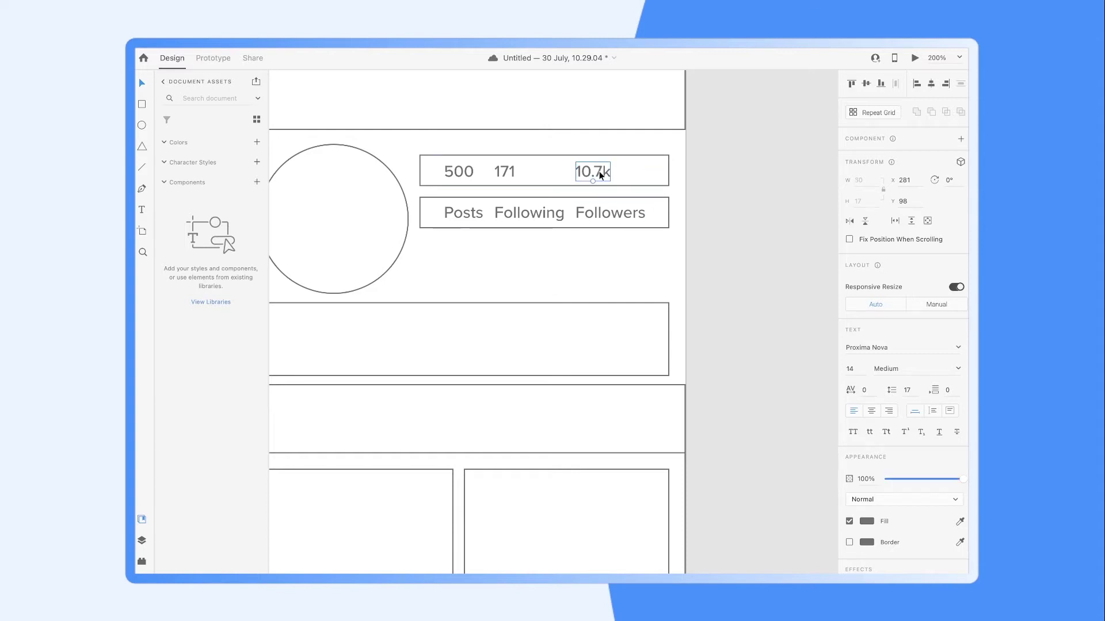
Step: Spread the number-and-label pairs apart across the row
{"action": "left_click_drag", "start_coordinate": [600, 176], "coordinate": [619, 173]}
{"action": "left_click_drag", "start_coordinate": [499, 176], "coordinate": [526, 178]}
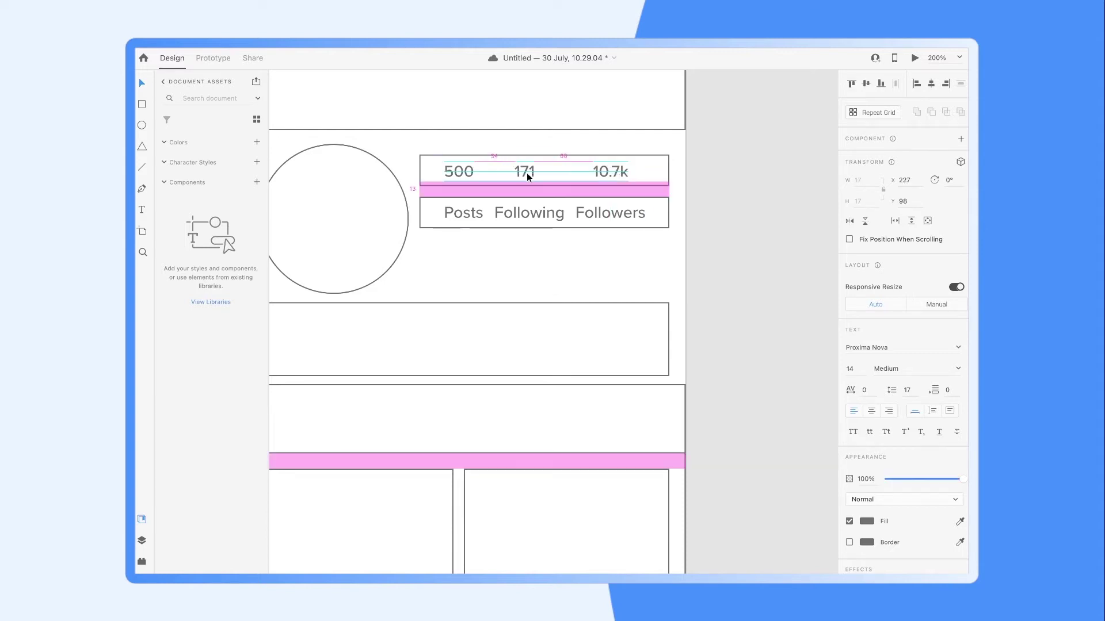
{"action": "left_click_drag", "start_coordinate": [453, 176], "coordinate": [459, 178]}
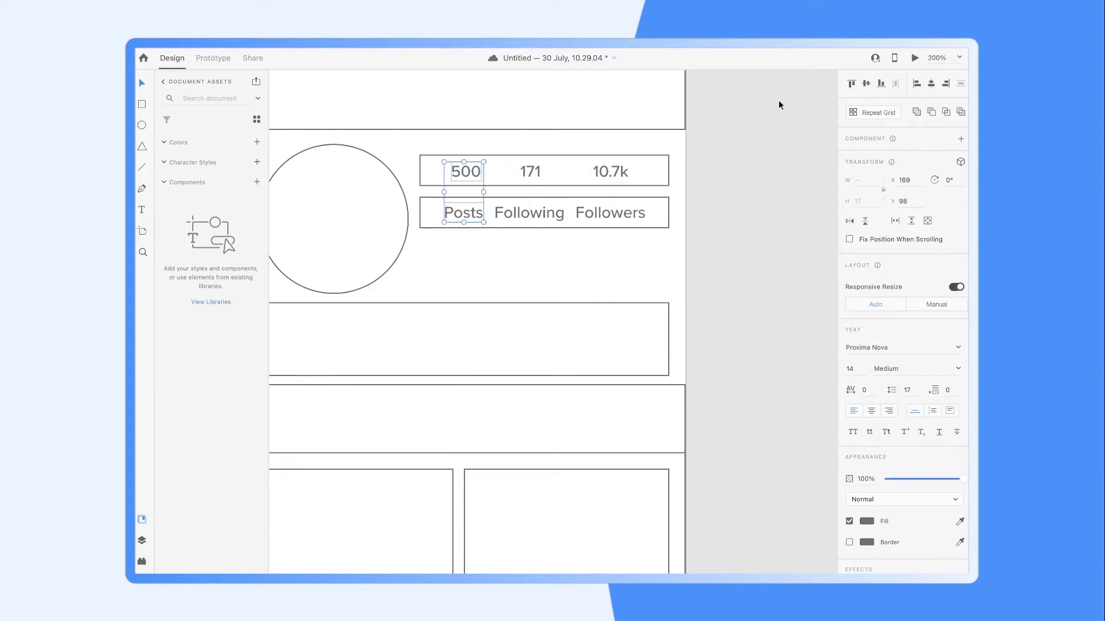
{"action": "left_click", "coordinate": [531, 220]}
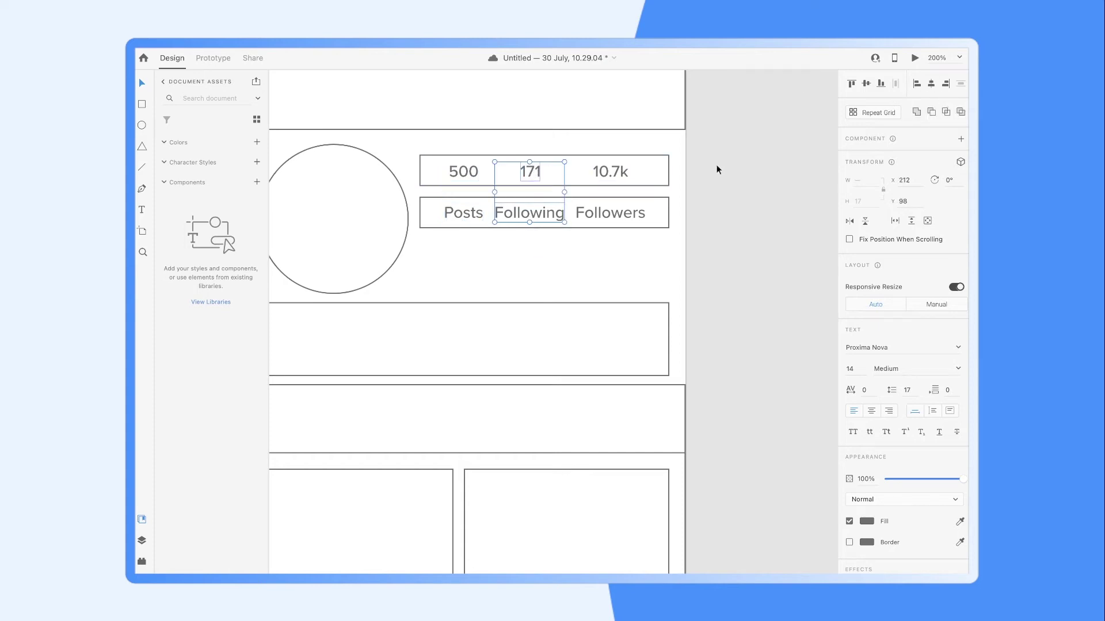
{"action": "left_click", "coordinate": [610, 213]}
{"action": "left_click_drag", "start_coordinate": [617, 174], "coordinate": [633, 174]}
{"action": "left_click_drag", "start_coordinate": [460, 181], "coordinate": [443, 182]}
Step: Fine-tune the position of the 171 and Following pair using spacing guides
{"action": "left_click", "coordinate": [534, 221]}
{"action": "key", "text": "alt"}
{"action": "left_click", "coordinate": [529, 171]}
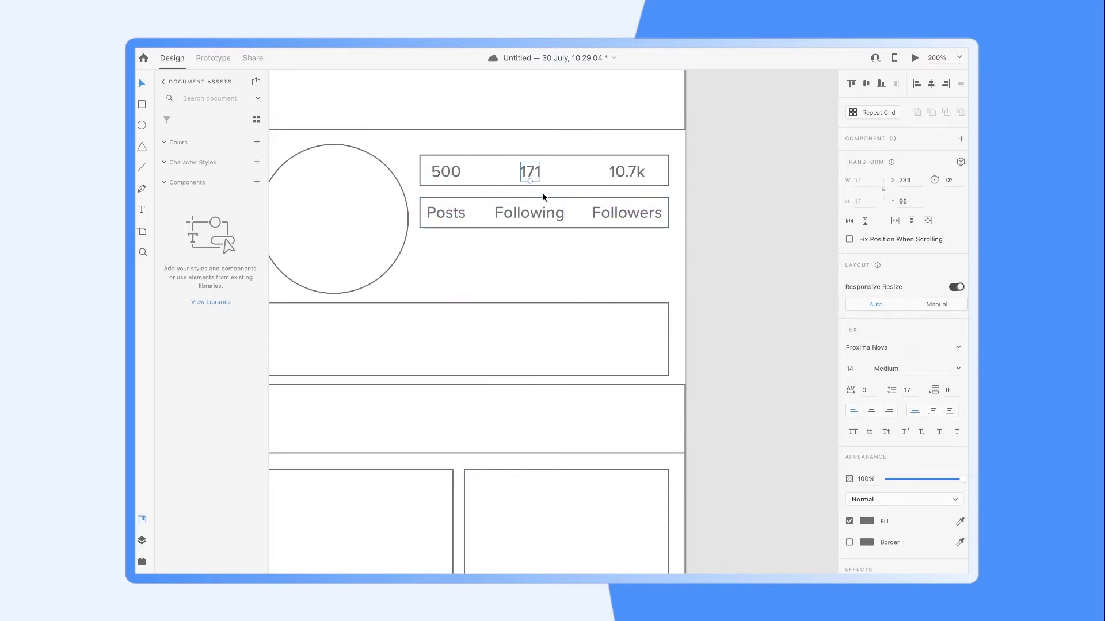
{"action": "left_click_drag", "start_coordinate": [539, 171], "coordinate": [540, 172]}
{"action": "left_click", "coordinate": [466, 217]}
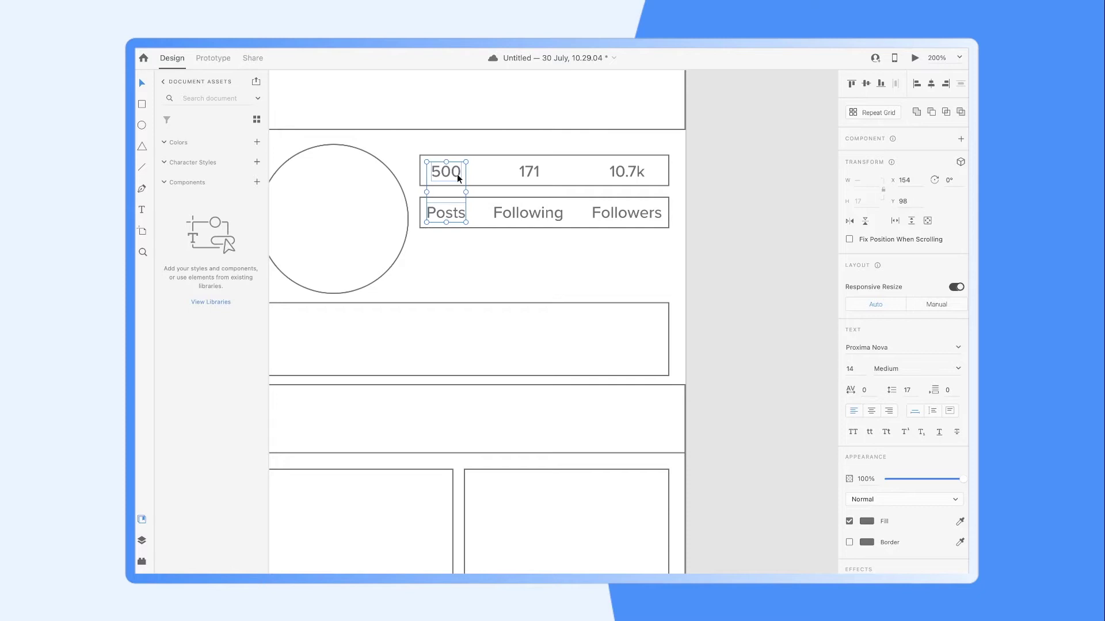
{"action": "left_click_drag", "start_coordinate": [535, 172], "coordinate": [536, 174]}
{"action": "left_click", "coordinate": [620, 251]}
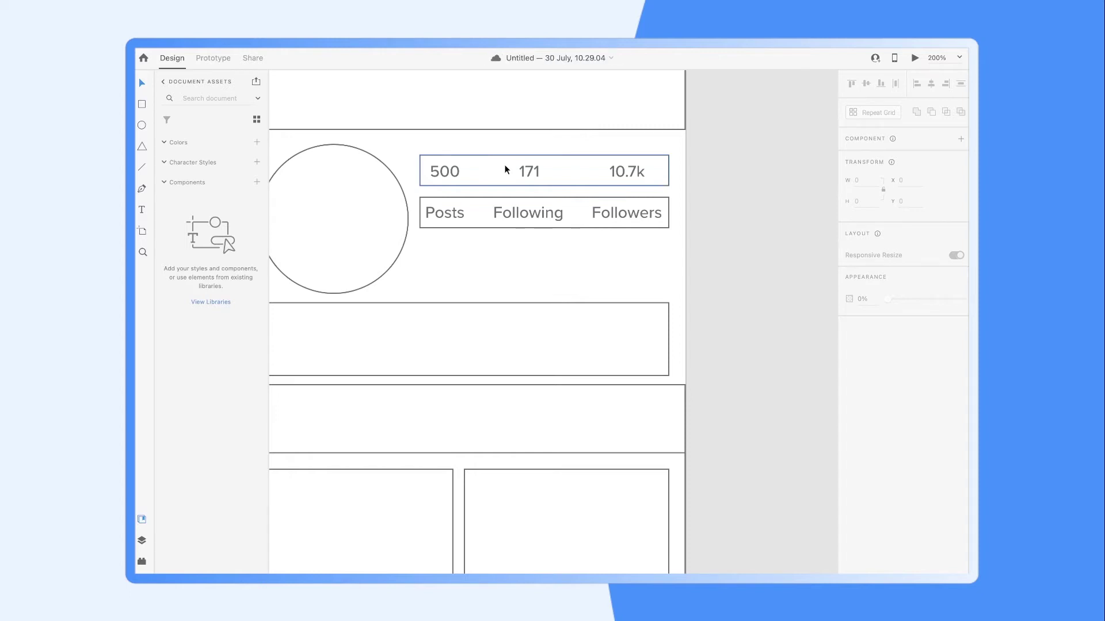
Step: Move the Posts, Following and Followers labels up closer to the numbers
{"action": "left_click", "coordinate": [578, 182]}
{"action": "left_click", "coordinate": [580, 204]}
{"action": "left_click", "coordinate": [585, 278]}
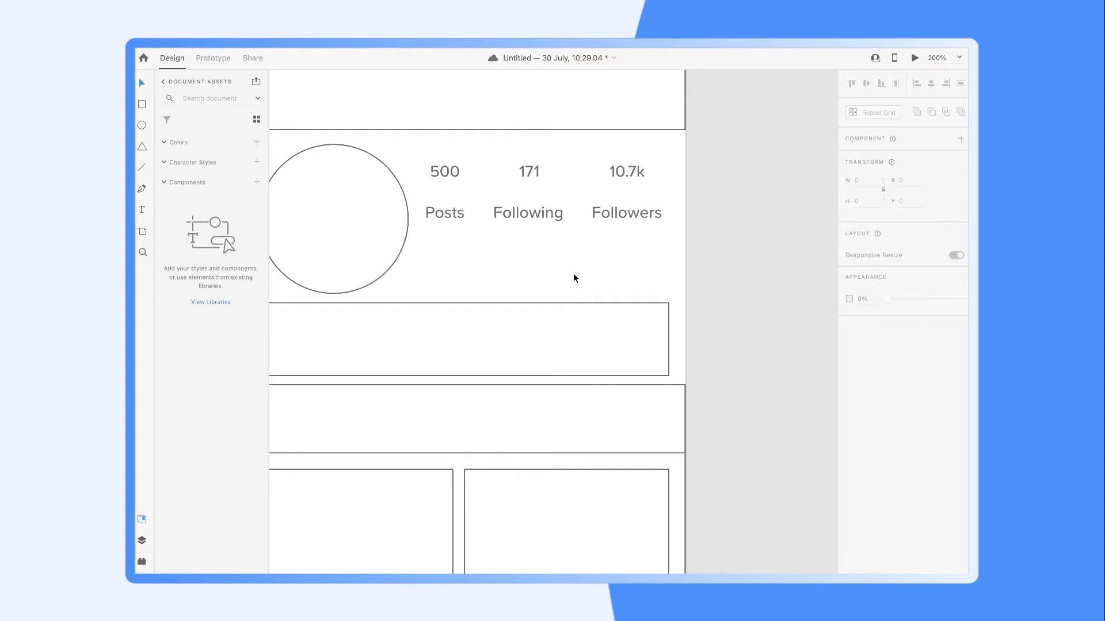
{"action": "scroll", "coordinate": [573, 278], "scroll_direction": "down", "scroll_amount": 3}
{"action": "scroll", "coordinate": [573, 278], "scroll_direction": "up", "scroll_amount": 2}
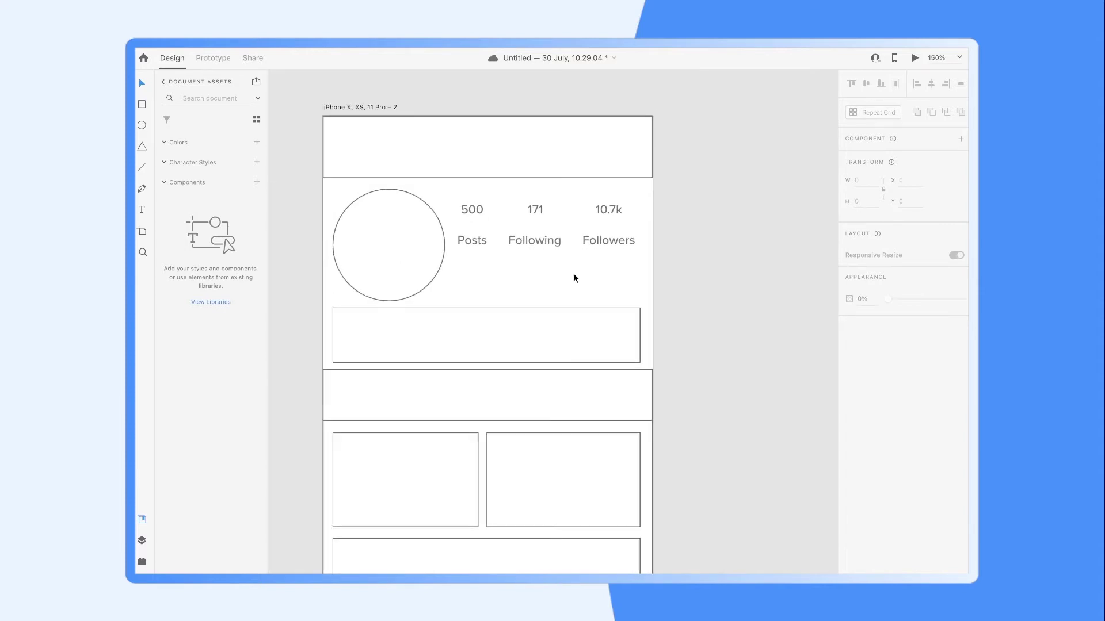
{"action": "scroll", "coordinate": [573, 278], "scroll_direction": "up", "scroll_amount": 2}
{"action": "left_click", "coordinate": [612, 208]}
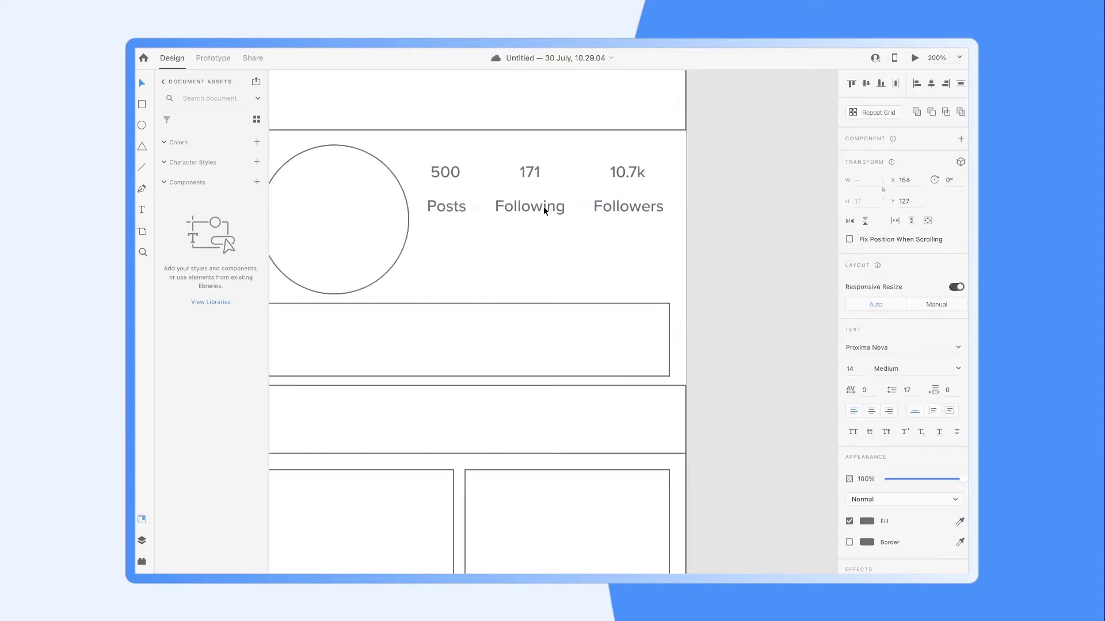
{"action": "left_click_drag", "start_coordinate": [543, 206], "coordinate": [545, 196]}
{"action": "left_click", "coordinate": [529, 175], "text": "shift"}
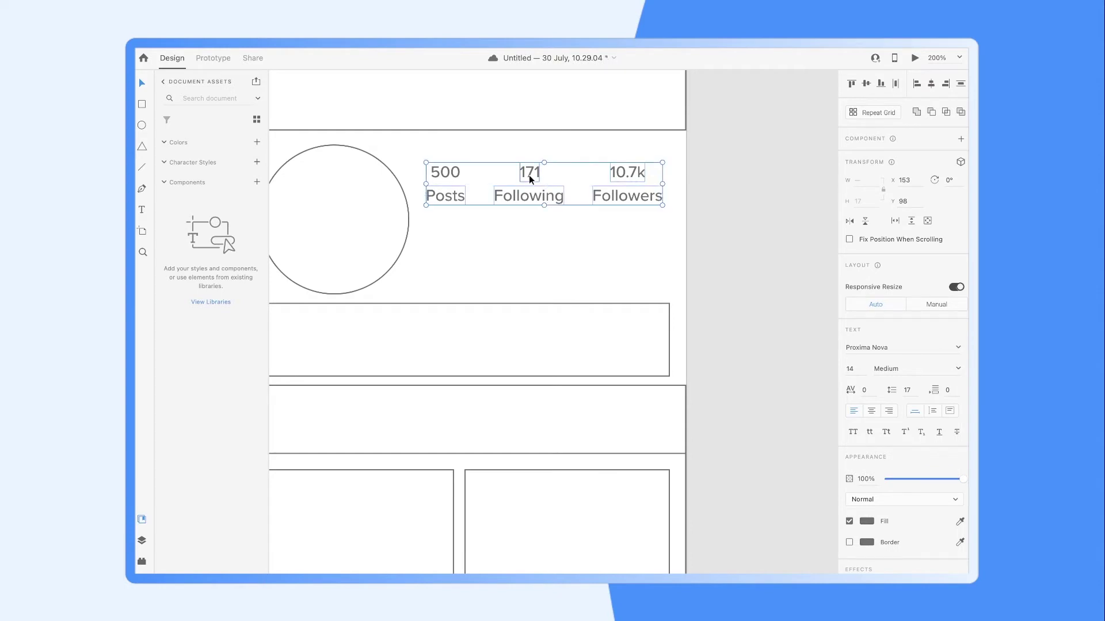
{"action": "key", "text": "ctrl+z"}
Step: Shrink the labels' font and centre Followers under 10.7k and Posts under 500
{"action": "left_click", "coordinate": [518, 201], "text": "shift"}
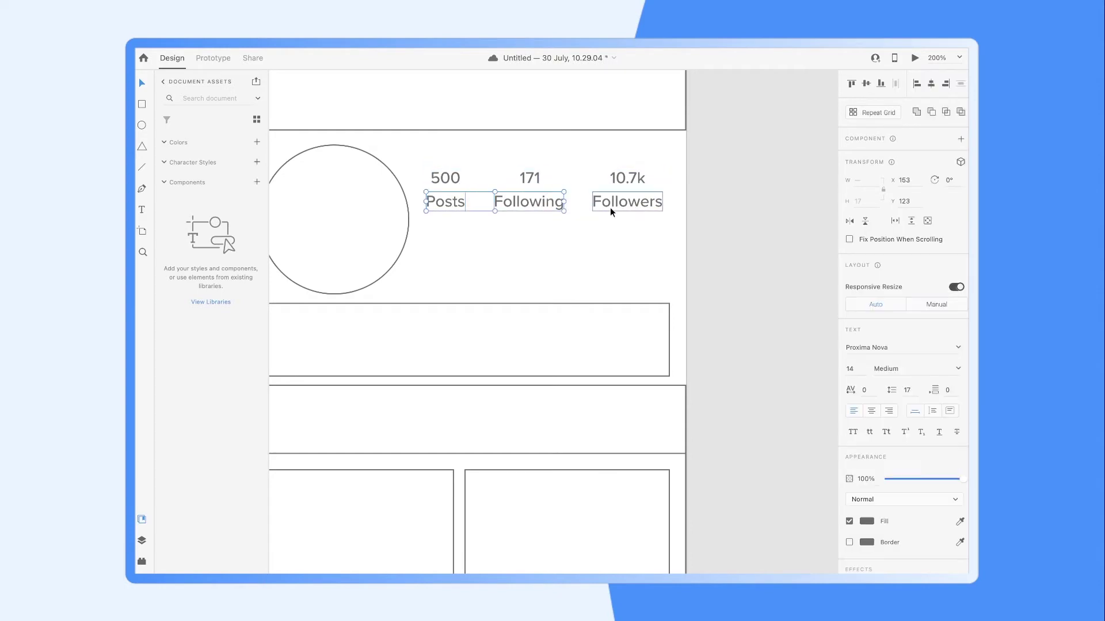
{"action": "key", "text": "Return"}
{"action": "left_click", "coordinate": [642, 241]}
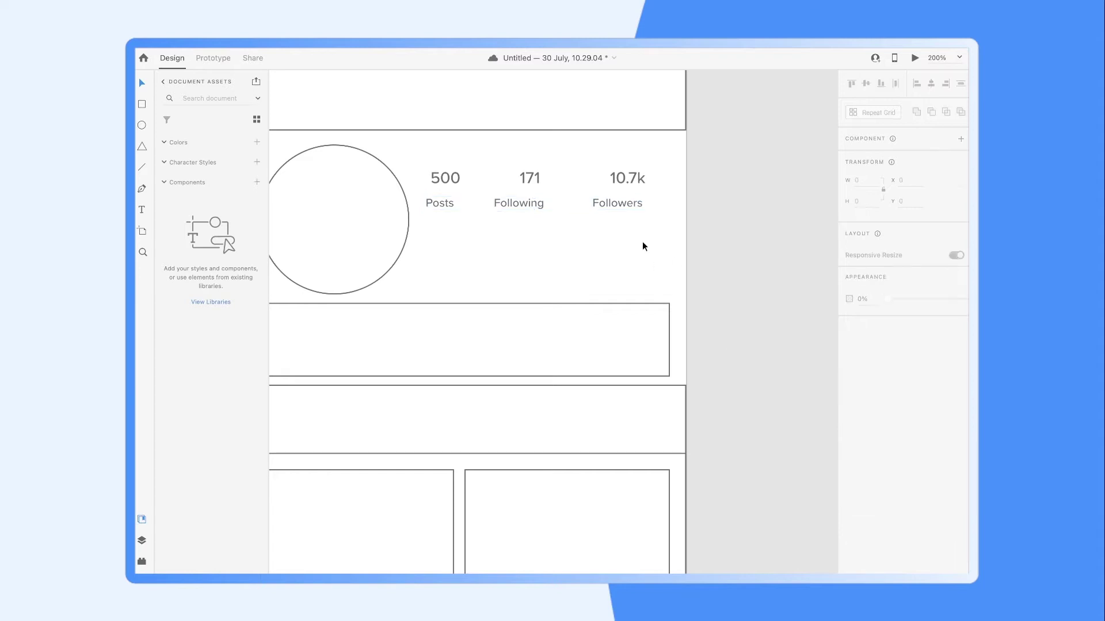
{"action": "left_click_drag", "start_coordinate": [621, 204], "coordinate": [630, 205]}
{"action": "left_click_drag", "start_coordinate": [433, 205], "coordinate": [441, 205]}
Step: Resize the three numbers to 12 pt and centre them above their labels
{"action": "left_click_drag", "start_coordinate": [660, 187], "coordinate": [422, 173]}
{"action": "left_click", "coordinate": [858, 368]}
{"action": "key", "text": "Return"}
{"action": "left_click", "coordinate": [703, 323]}
{"action": "left_click_drag", "start_coordinate": [629, 178], "coordinate": [635, 183]}
{"action": "left_click", "coordinate": [534, 179]}
{"action": "left_click_drag", "start_coordinate": [443, 180], "coordinate": [446, 179]}
Step: Set the Posts, Following and Followers labels to 13 pt and even their spacing
{"action": "left_click", "coordinate": [451, 202], "text": "shift"}
{"action": "left_click", "coordinate": [446, 178], "text": "shift"}
{"action": "left_click", "coordinate": [529, 202], "text": "shift"}
{"action": "left_click", "coordinate": [627, 202], "text": "shift"}
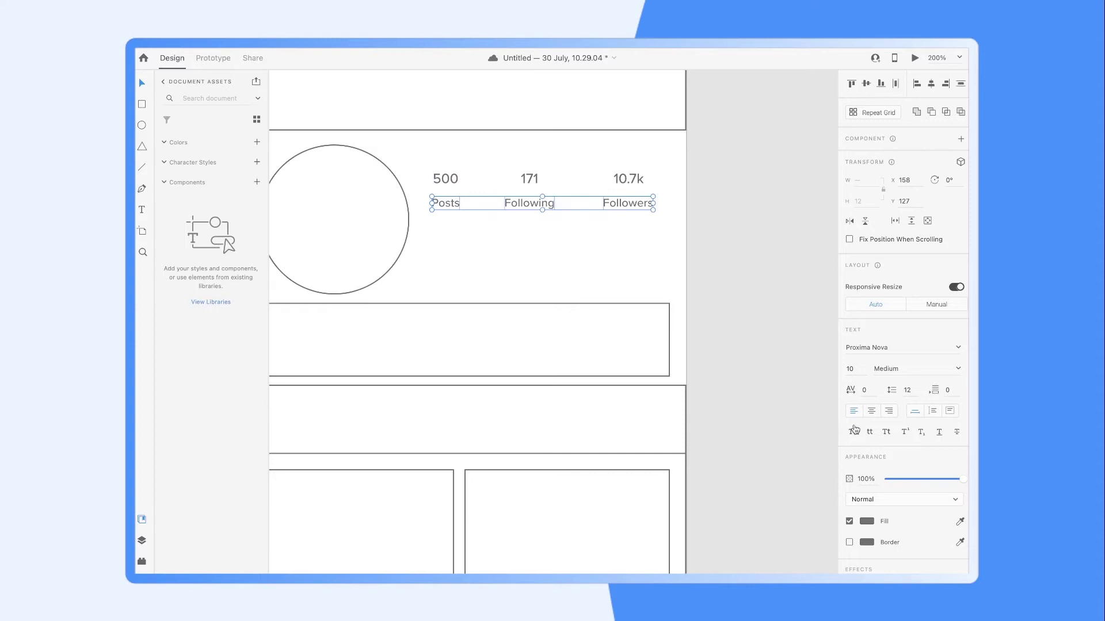
{"action": "type", "text": "143"}
{"action": "key", "text": "Return"}
{"action": "left_click", "coordinate": [455, 199]}
{"action": "left_click_drag", "start_coordinate": [455, 199], "coordinate": [453, 199]}
{"action": "left_click_drag", "start_coordinate": [527, 207], "coordinate": [525, 207]}
{"action": "left_click", "coordinate": [630, 203]}
{"action": "left_click_drag", "start_coordinate": [631, 207], "coordinate": [630, 201]}
{"action": "left_click", "coordinate": [637, 243]}
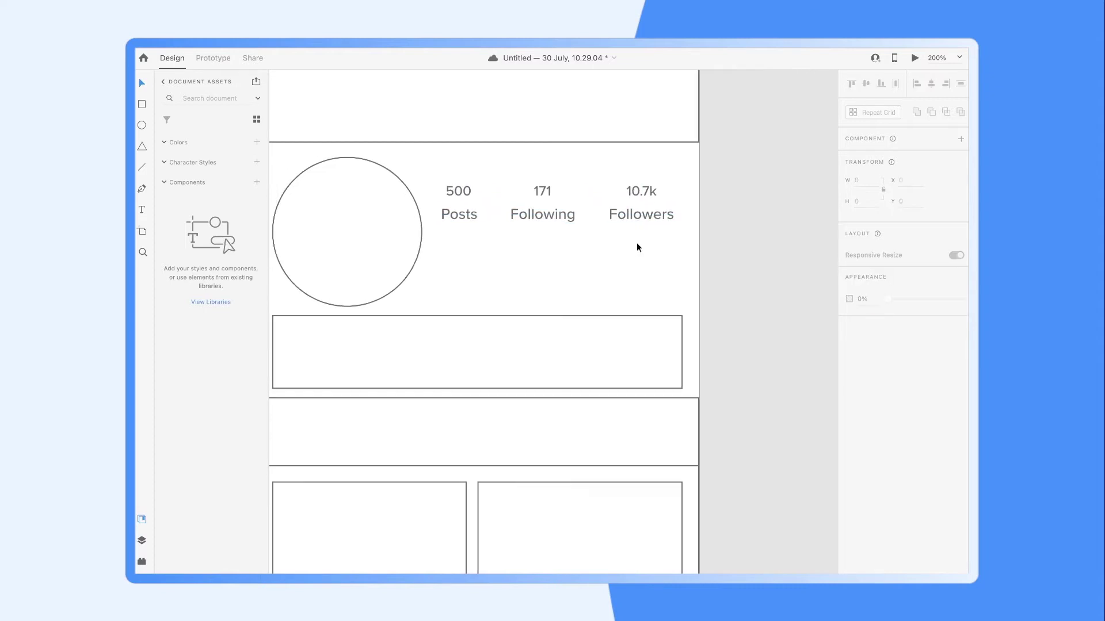
Step: Enlarge the three numbers to 14 pt and recentre 171 above Following
{"action": "scroll", "coordinate": [636, 247], "scroll_direction": "down", "scroll_amount": 2}
{"action": "scroll", "coordinate": [636, 248], "scroll_direction": "up", "scroll_amount": 2}
{"action": "left_click", "coordinate": [642, 191]}
{"action": "left_click", "coordinate": [547, 196], "text": "shift"}
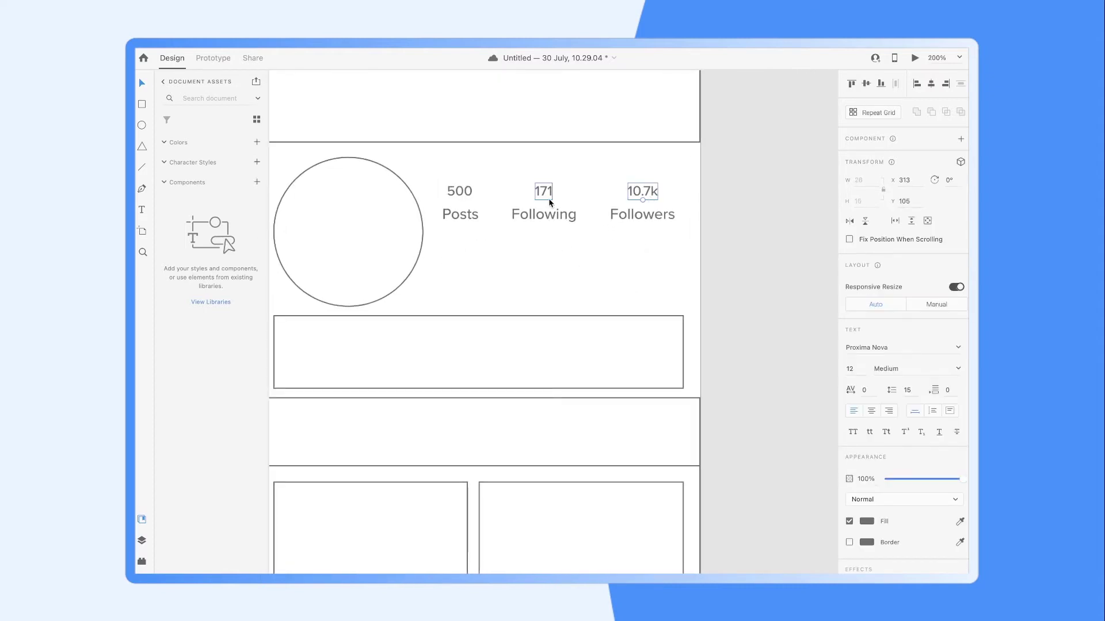
{"action": "left_click", "coordinate": [451, 193], "text": "shift"}
{"action": "type", "text": "4"}
{"action": "left_click", "coordinate": [627, 260]}
{"action": "left_click", "coordinate": [460, 190]}
{"action": "left_click_drag", "start_coordinate": [544, 191], "coordinate": [547, 196]}
{"action": "left_click", "coordinate": [650, 190]}
Step: Make 500, 171 and 10.7k Semibold with a darker text colour
{"action": "left_click", "coordinate": [452, 221], "text": "shift"}
{"action": "left_click", "coordinate": [460, 190]}
{"action": "left_click", "coordinate": [545, 191], "text": "shift"}
{"action": "left_click", "coordinate": [643, 191], "text": "shift"}
{"action": "left_click", "coordinate": [957, 368]}
{"action": "left_click", "coordinate": [890, 457]}
{"action": "left_click", "coordinate": [867, 521]}
{"action": "left_click_drag", "start_coordinate": [731, 485], "coordinate": [730, 501]}
{"action": "left_click", "coordinate": [719, 343]}
Step: Zoom out to review the artboard at 150% and save the document
{"action": "key", "text": "ctrl+1"}
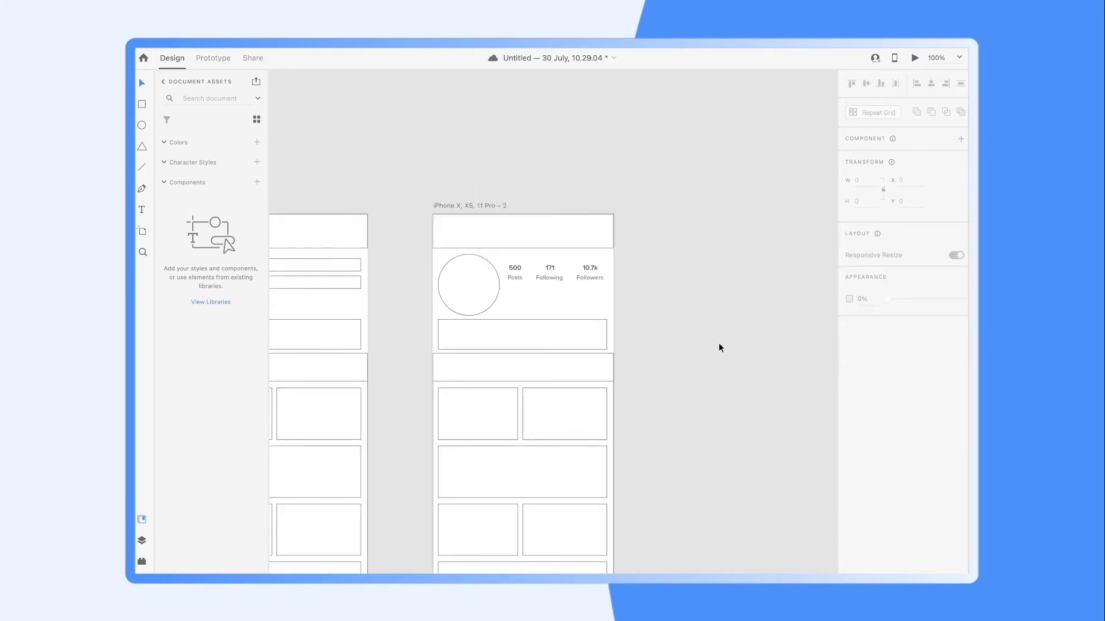
{"action": "key", "text": "ctrl+plus"}
{"action": "scroll", "coordinate": [719, 343], "scroll_direction": "down", "scroll_amount": 5}
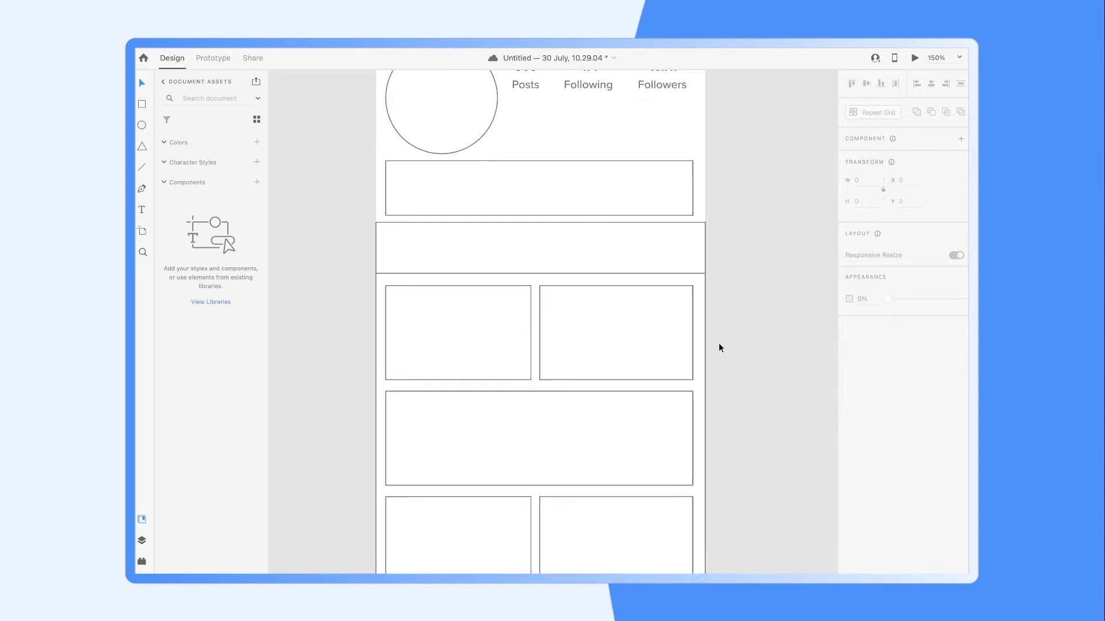
{"action": "scroll", "coordinate": [718, 344], "scroll_direction": "up", "scroll_amount": 2}
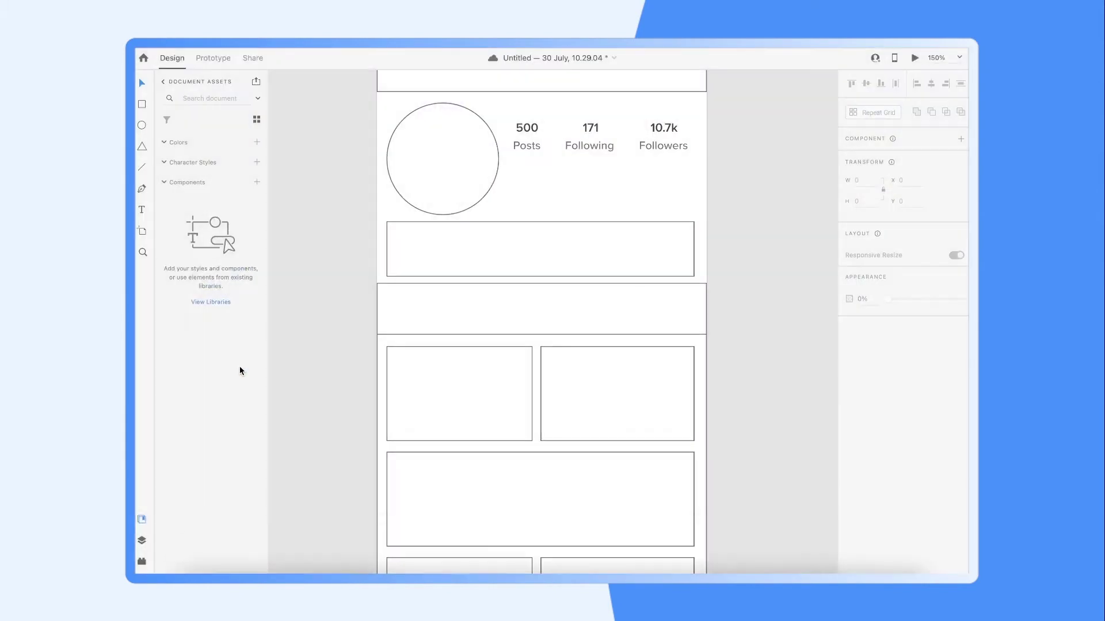
{"action": "key", "text": "super+q"}
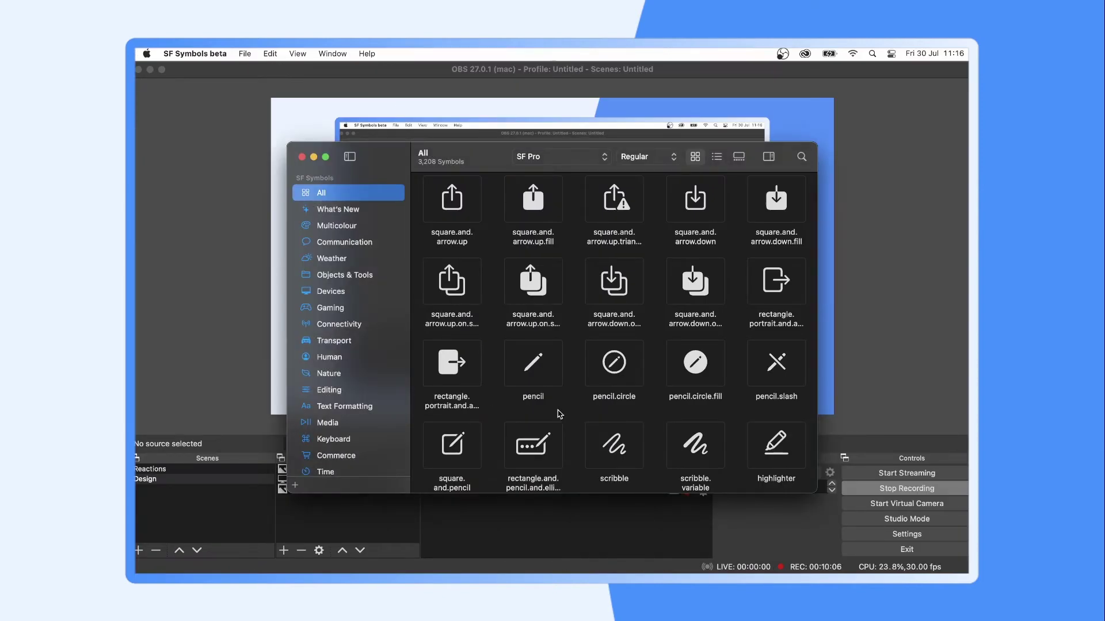
Step: Browse the SF Symbols catalogue and enlarge its window
{"action": "scroll", "coordinate": [557, 413], "scroll_direction": "down", "scroll_amount": 5}
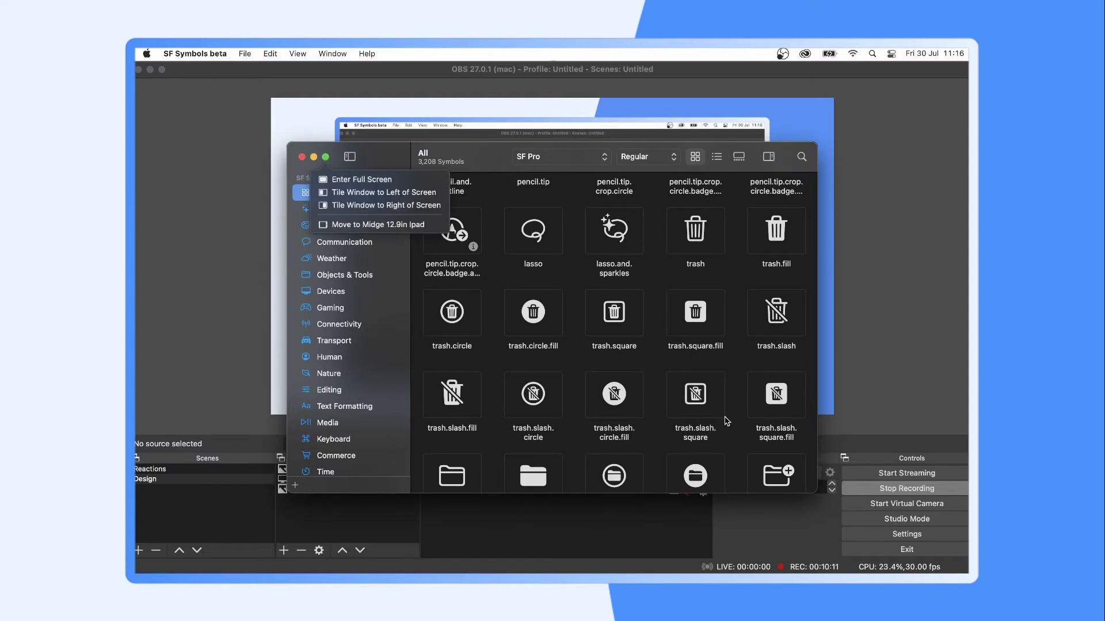
{"action": "scroll", "coordinate": [726, 420], "scroll_direction": "down", "scroll_amount": 5}
{"action": "scroll", "coordinate": [726, 421], "scroll_direction": "down", "scroll_amount": 5}
{"action": "scroll", "coordinate": [748, 449], "scroll_direction": "down", "scroll_amount": 3}
{"action": "left_click_drag", "start_coordinate": [809, 494], "coordinate": [966, 565]}
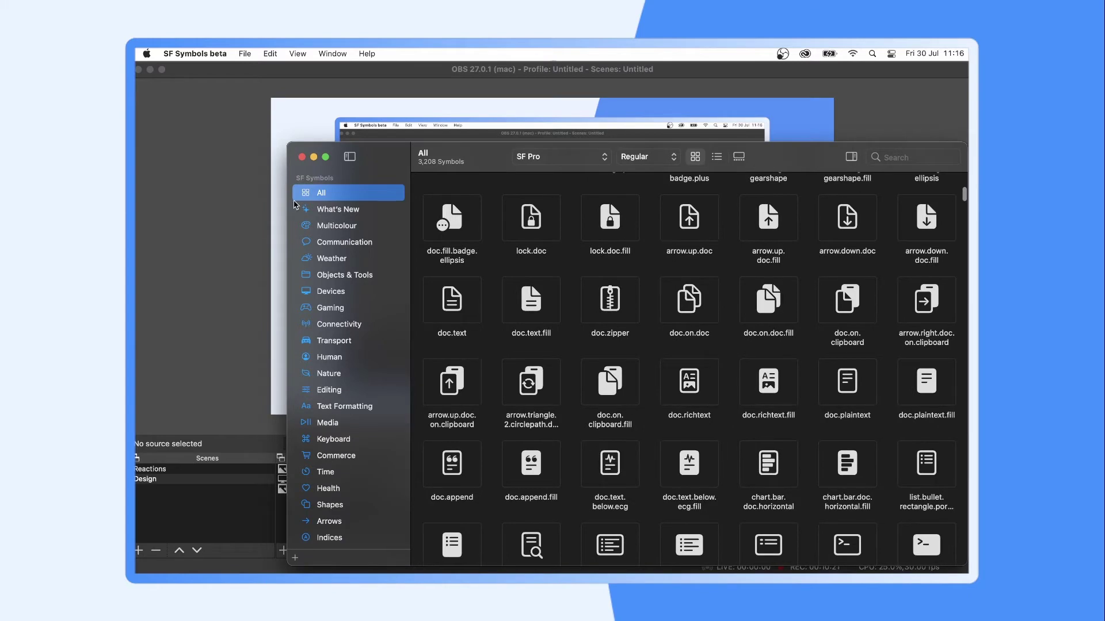
{"action": "left_click_drag", "start_coordinate": [260, 124], "coordinate": [136, 63]}
Step: Select the square.grid.2x2.fill symbol and switch back to Adobe XD
{"action": "scroll", "coordinate": [676, 381], "scroll_direction": "down", "scroll_amount": 5}
{"action": "scroll", "coordinate": [676, 381], "scroll_direction": "down", "scroll_amount": 2}
{"action": "scroll", "coordinate": [676, 380], "scroll_direction": "down", "scroll_amount": 3}
{"action": "scroll", "coordinate": [676, 381], "scroll_direction": "down", "scroll_amount": 5}
{"action": "scroll", "coordinate": [676, 381], "scroll_direction": "down", "scroll_amount": 5}
{"action": "scroll", "coordinate": [676, 381], "scroll_direction": "down", "scroll_amount": 5}
{"action": "scroll", "coordinate": [676, 381], "scroll_direction": "down", "scroll_amount": 5}
{"action": "scroll", "coordinate": [676, 381], "scroll_direction": "down", "scroll_amount": 5}
{"action": "scroll", "coordinate": [676, 381], "scroll_direction": "down", "scroll_amount": 5}
{"action": "scroll", "coordinate": [676, 381], "scroll_direction": "down", "scroll_amount": 5}
{"action": "scroll", "coordinate": [676, 381], "scroll_direction": "down", "scroll_amount": 5}
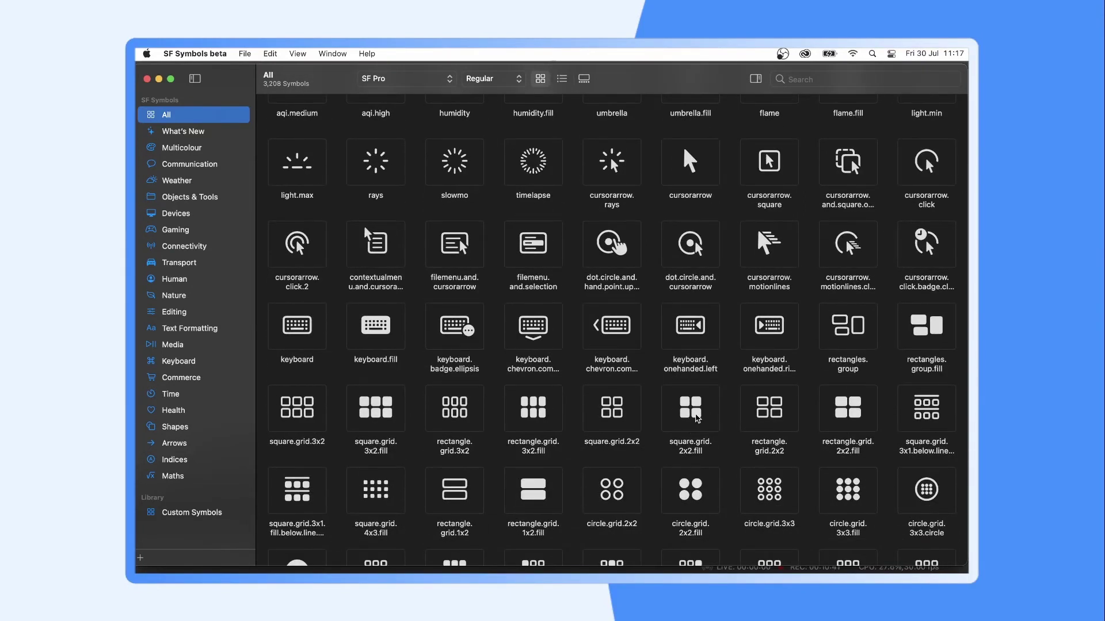
{"action": "left_click", "coordinate": [698, 418]}
{"action": "mouse_move", "coordinate": [552, 565]}
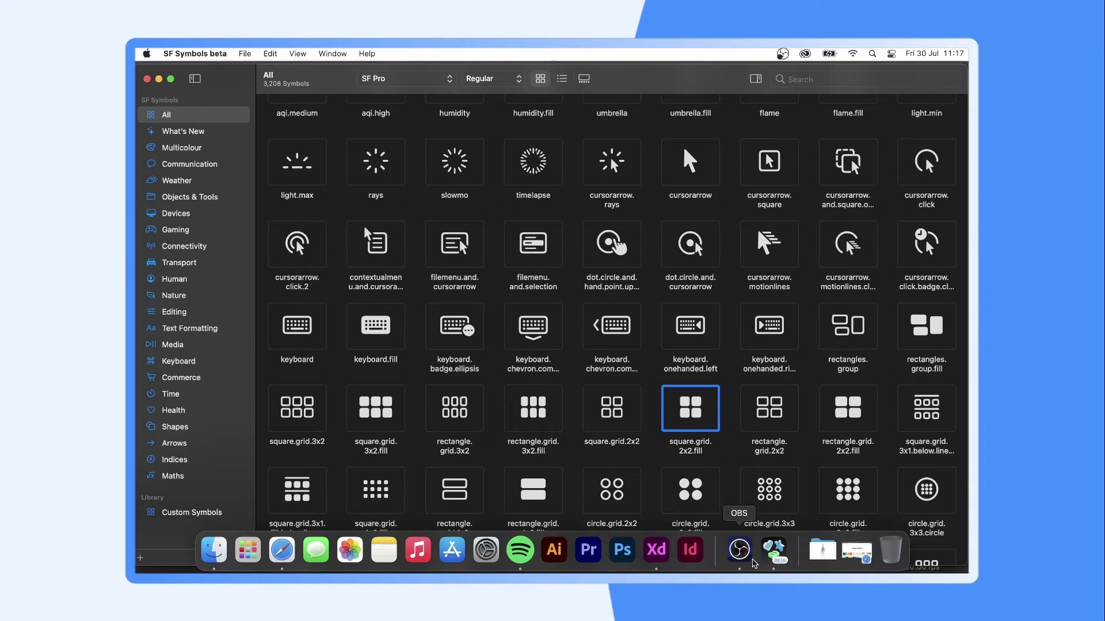
{"action": "left_click", "coordinate": [645, 551]}
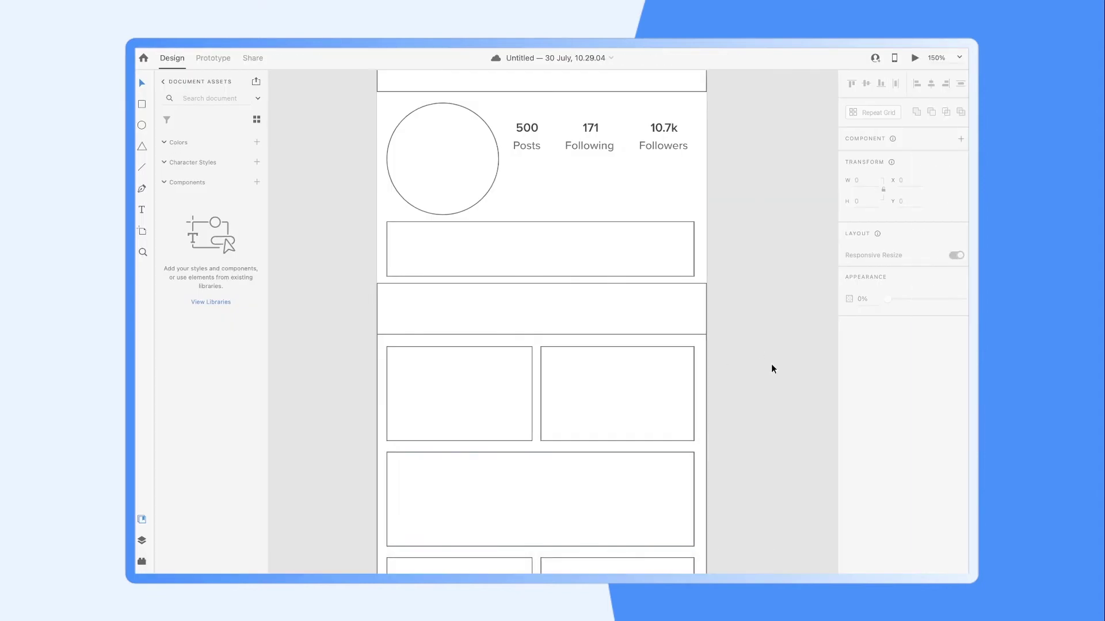
Step: Paste the grid symbol, enlarge it and place it in the empty icon bar
{"action": "key", "text": "super+v"}
{"action": "mouse_move", "coordinate": [440, 211]}
{"action": "left_mouse_down"}
{"action": "mouse_move", "coordinate": [449, 221]}
{"action": "mouse_move", "coordinate": [425, 311]}
{"action": "left_mouse_up"}
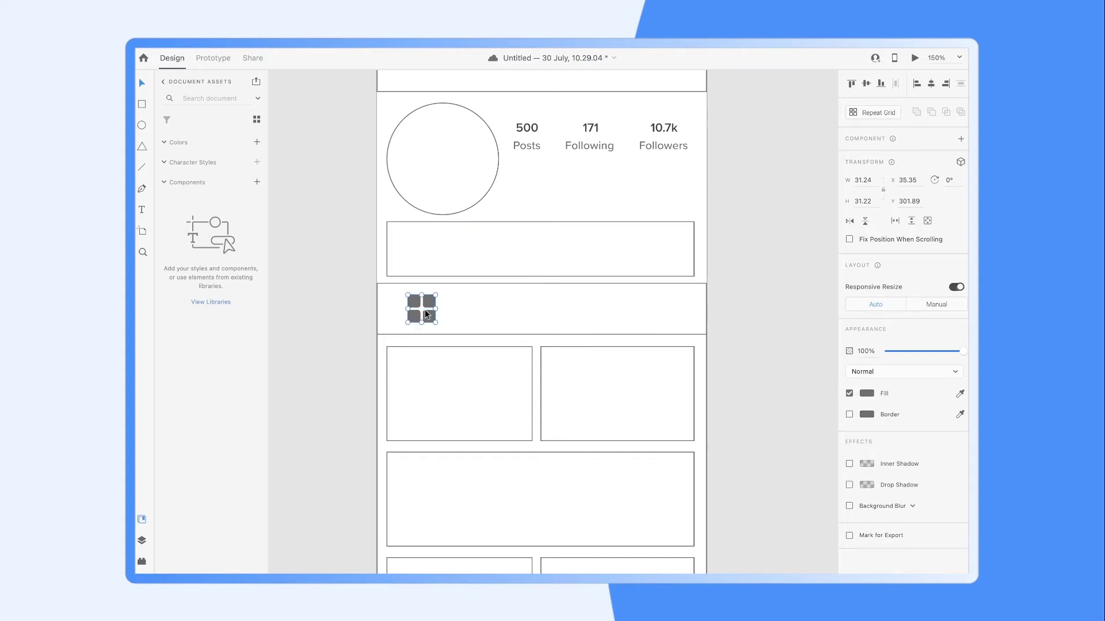
{"action": "left_click", "coordinate": [344, 330]}
Step: Stretch the bottom rectangle to the artboard's full width and shorten it to 60 px
{"action": "scroll", "coordinate": [468, 356], "scroll_direction": "down", "scroll_amount": 3}
{"action": "scroll", "coordinate": [468, 361], "scroll_direction": "down", "scroll_amount": 3}
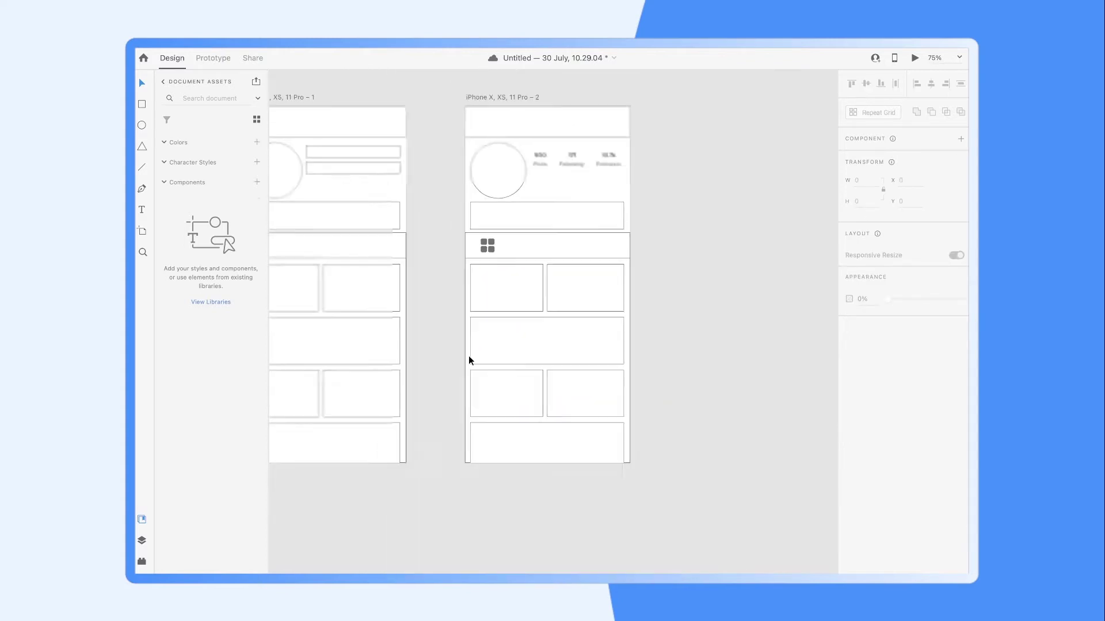
{"action": "scroll", "coordinate": [579, 384], "scroll_direction": "down", "scroll_amount": 2}
{"action": "left_click", "coordinate": [545, 423]}
{"action": "left_click_drag", "start_coordinate": [437, 428], "coordinate": [431, 428]}
{"action": "left_click_drag", "start_coordinate": [642, 429], "coordinate": [650, 428]}
{"action": "left_click_drag", "start_coordinate": [539, 397], "coordinate": [541, 416]}
{"action": "left_click_drag", "start_coordinate": [540, 462], "coordinate": [540, 453]}
{"action": "left_click", "coordinate": [572, 485]}
Step: Nudge the six thumbnails and icon bar down, and make the bio box taller
{"action": "scroll", "coordinate": [572, 485], "scroll_direction": "up", "scroll_amount": 1}
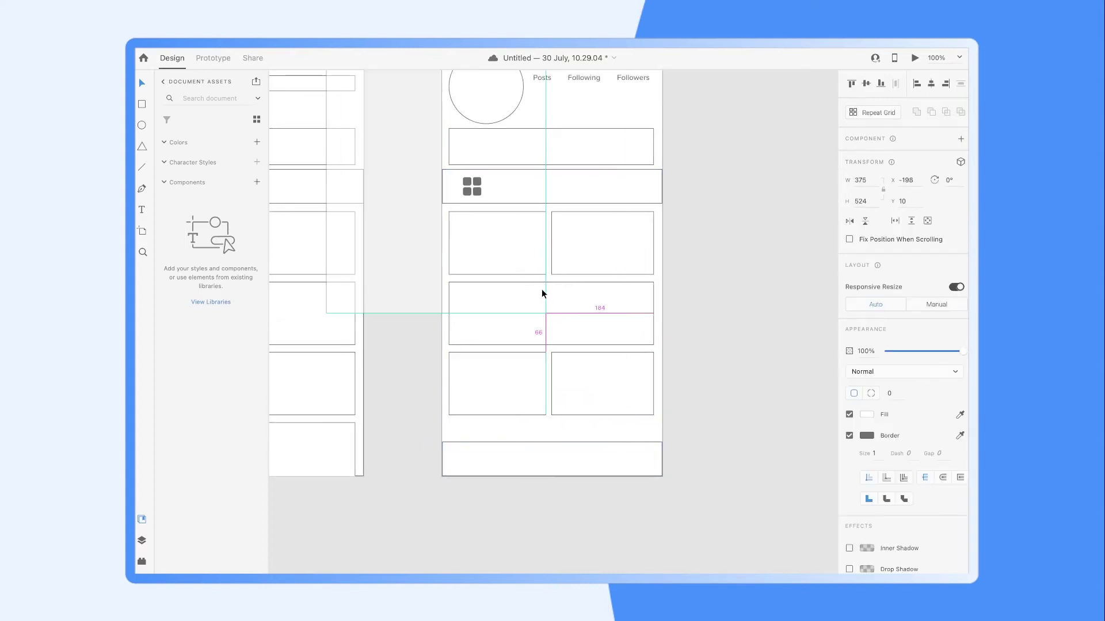
{"action": "left_click_drag", "start_coordinate": [620, 429], "coordinate": [476, 230]}
{"action": "left_click_drag", "start_coordinate": [576, 415], "coordinate": [577, 429]}
{"action": "left_click", "coordinate": [567, 193]}
{"action": "left_click_drag", "start_coordinate": [509, 207], "coordinate": [509, 216]}
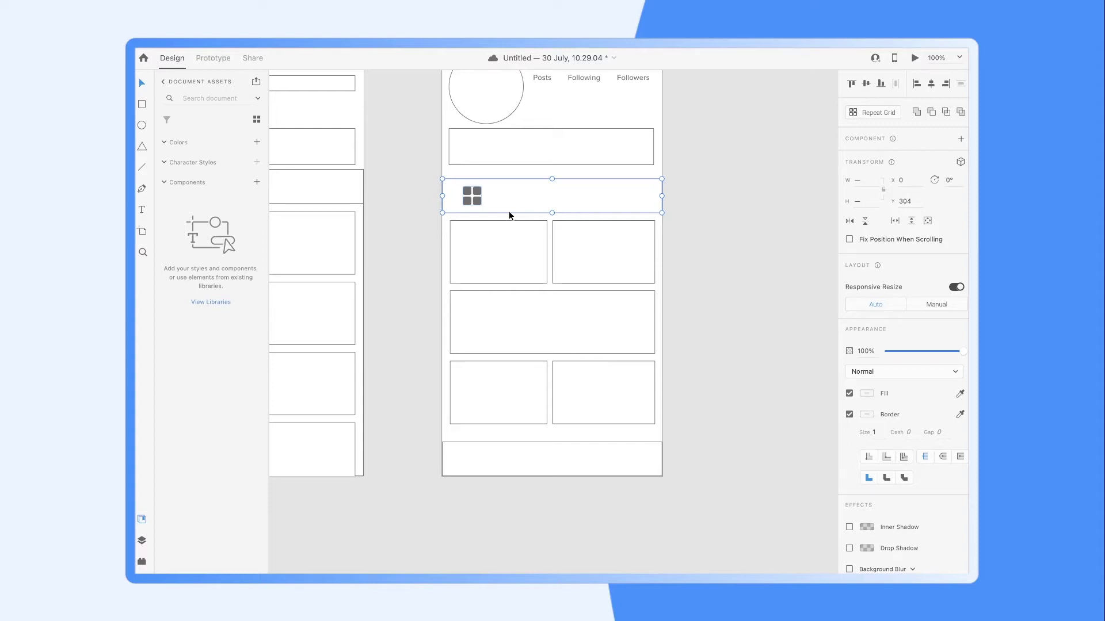
{"action": "left_click", "coordinate": [611, 162]}
{"action": "left_click_drag", "start_coordinate": [551, 165], "coordinate": [553, 175]}
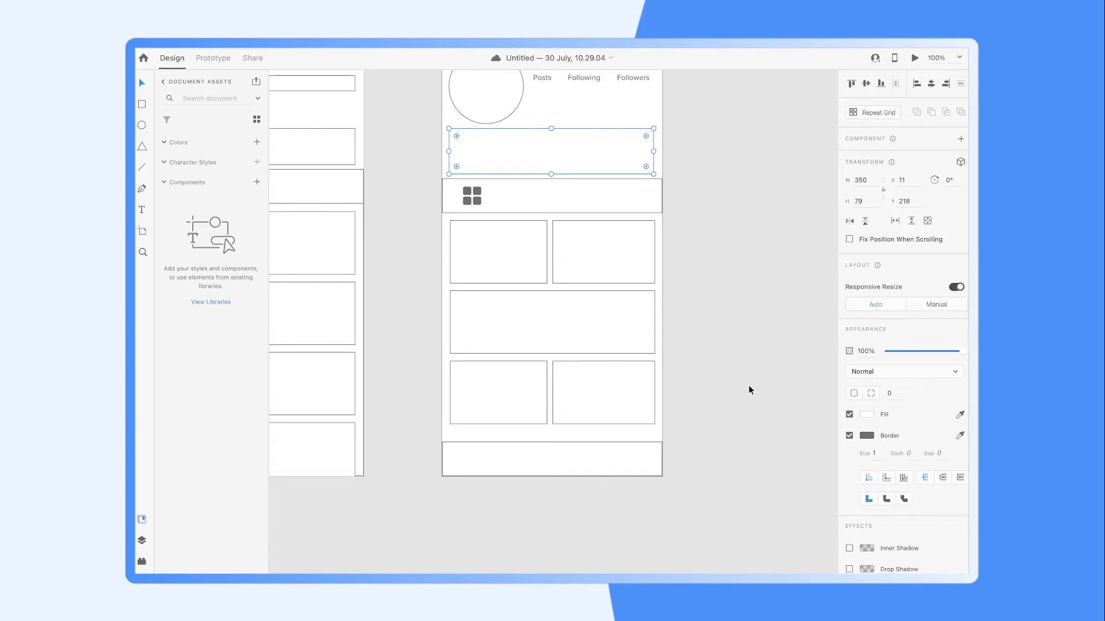
Step: Find the gear symbol in the SF Symbols grid and paste it into the XD design
{"action": "left_click", "coordinate": [748, 390]}
{"action": "left_click", "coordinate": [773, 548]}
{"action": "scroll", "coordinate": [694, 422], "scroll_direction": "down", "scroll_amount": 3}
{"action": "scroll", "coordinate": [670, 398], "scroll_direction": "down", "scroll_amount": 3}
{"action": "scroll", "coordinate": [670, 399], "scroll_direction": "down", "scroll_amount": 1}
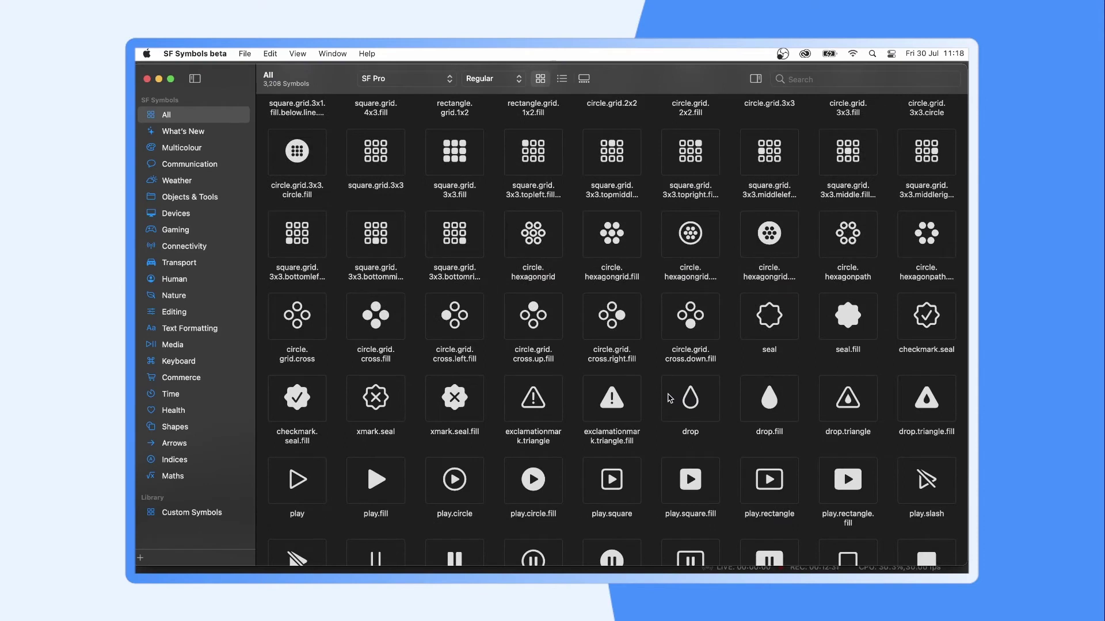
{"action": "scroll", "coordinate": [671, 398], "scroll_direction": "down", "scroll_amount": 2}
{"action": "scroll", "coordinate": [670, 398], "scroll_direction": "down", "scroll_amount": 4}
{"action": "scroll", "coordinate": [671, 398], "scroll_direction": "down", "scroll_amount": 6}
{"action": "scroll", "coordinate": [670, 398], "scroll_direction": "down", "scroll_amount": 4}
{"action": "scroll", "coordinate": [669, 398], "scroll_direction": "down", "scroll_amount": 2}
{"action": "scroll", "coordinate": [669, 398], "scroll_direction": "down", "scroll_amount": 4}
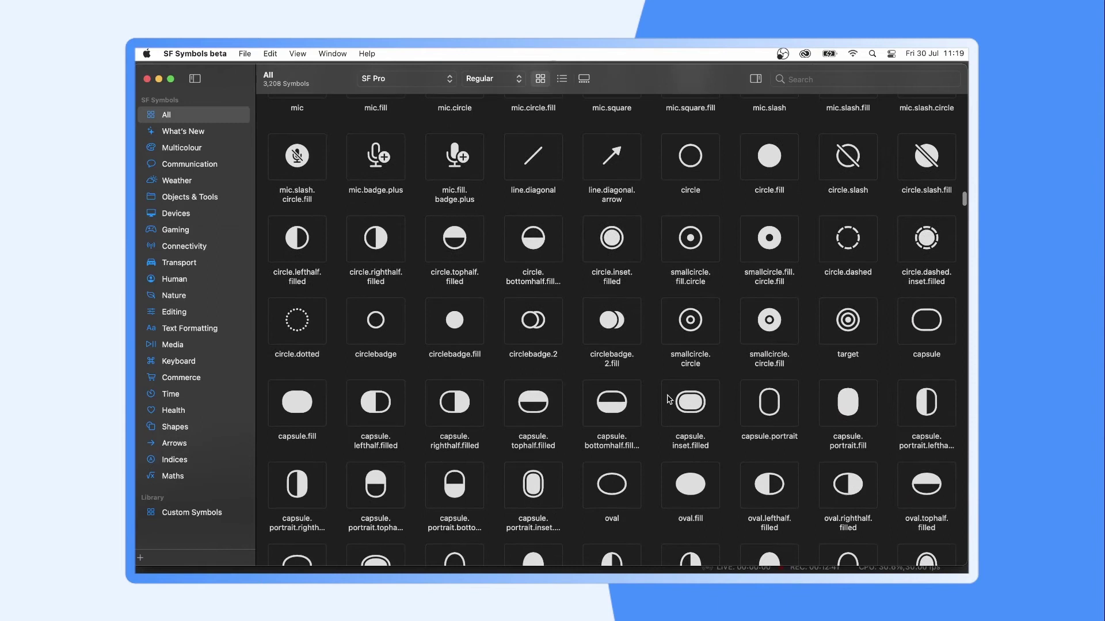
{"action": "scroll", "coordinate": [669, 399], "scroll_direction": "down", "scroll_amount": 5}
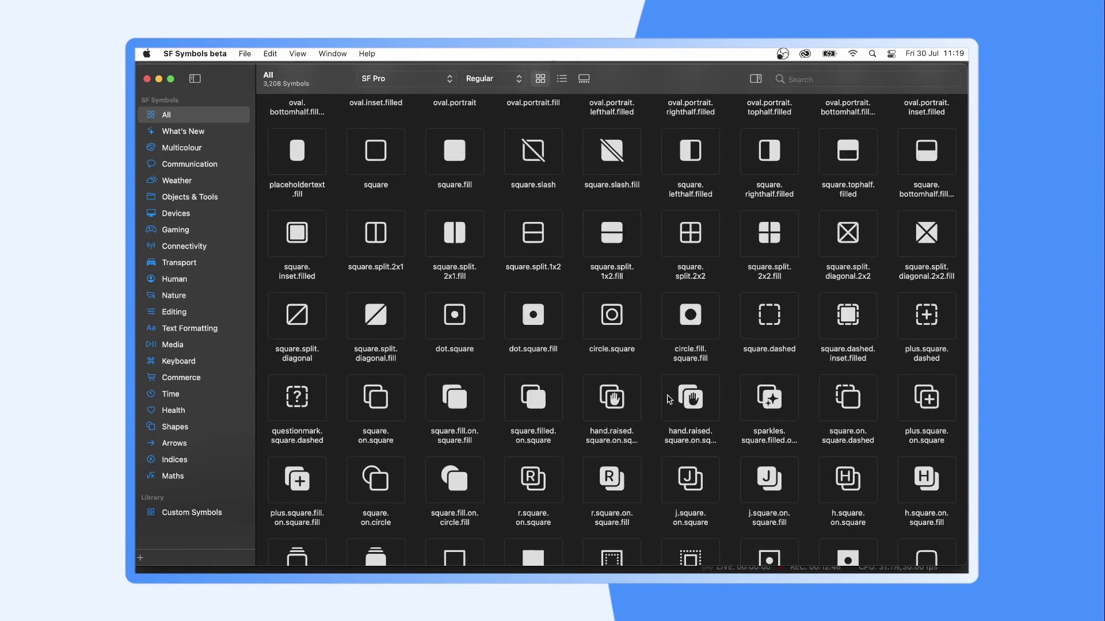
{"action": "scroll", "coordinate": [669, 399], "scroll_direction": "down", "scroll_amount": 1}
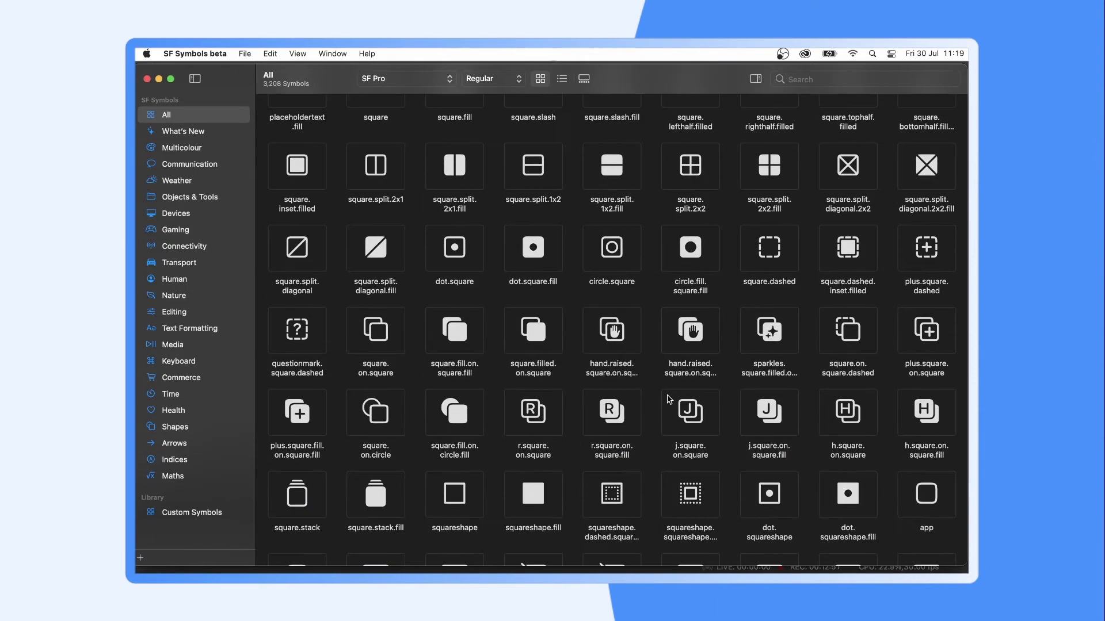
{"action": "scroll", "coordinate": [670, 399], "scroll_direction": "down", "scroll_amount": 3}
{"action": "scroll", "coordinate": [669, 398], "scroll_direction": "down", "scroll_amount": 2}
{"action": "scroll", "coordinate": [670, 398], "scroll_direction": "down", "scroll_amount": 4}
{"action": "scroll", "coordinate": [669, 399], "scroll_direction": "down", "scroll_amount": 3}
{"action": "scroll", "coordinate": [669, 399], "scroll_direction": "down", "scroll_amount": 2}
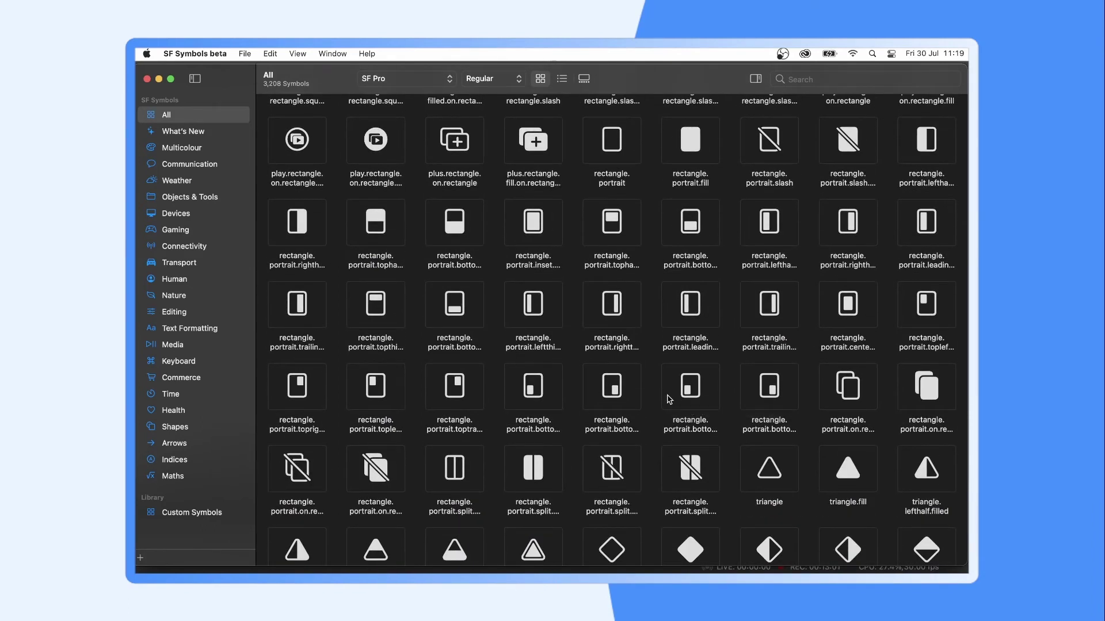
{"action": "scroll", "coordinate": [669, 398], "scroll_direction": "down", "scroll_amount": 2}
{"action": "scroll", "coordinate": [669, 398], "scroll_direction": "down", "scroll_amount": 2}
{"action": "scroll", "coordinate": [670, 399], "scroll_direction": "down", "scroll_amount": 3}
{"action": "scroll", "coordinate": [669, 399], "scroll_direction": "down", "scroll_amount": 4}
{"action": "scroll", "coordinate": [669, 398], "scroll_direction": "down", "scroll_amount": 2}
{"action": "scroll", "coordinate": [669, 399], "scroll_direction": "down", "scroll_amount": 3}
{"action": "scroll", "coordinate": [750, 431], "scroll_direction": "down", "scroll_amount": 3}
{"action": "scroll", "coordinate": [750, 432], "scroll_direction": "down", "scroll_amount": 2}
{"action": "scroll", "coordinate": [750, 431], "scroll_direction": "down", "scroll_amount": 2}
{"action": "scroll", "coordinate": [750, 432], "scroll_direction": "down", "scroll_amount": 2}
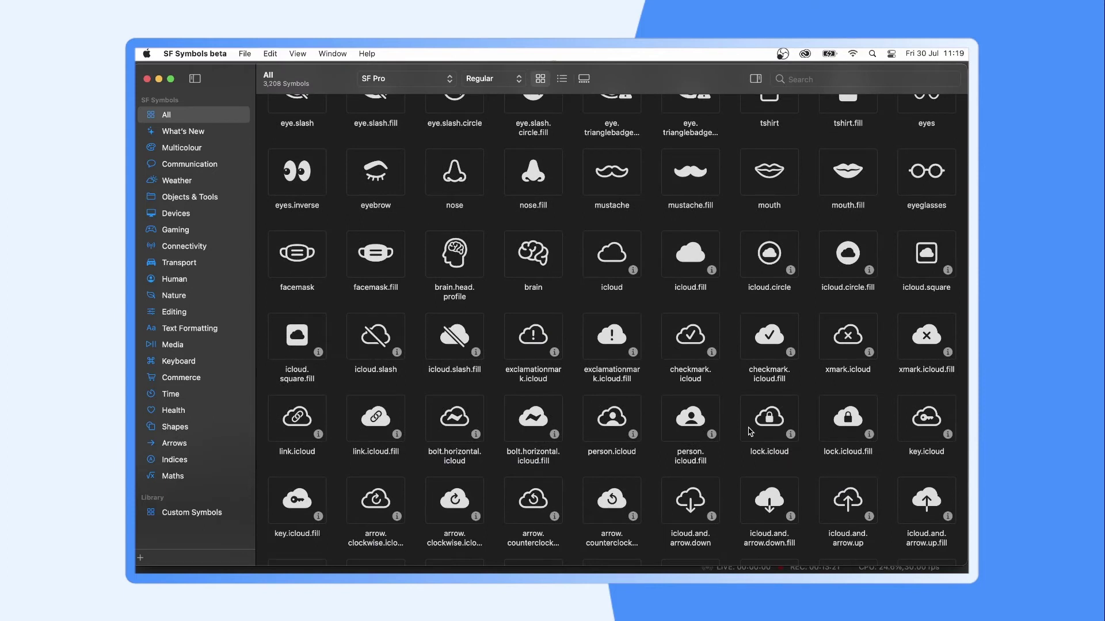
{"action": "scroll", "coordinate": [750, 432], "scroll_direction": "down", "scroll_amount": 4}
{"action": "scroll", "coordinate": [750, 432], "scroll_direction": "down", "scroll_amount": 1}
{"action": "scroll", "coordinate": [750, 432], "scroll_direction": "down", "scroll_amount": 1}
{"action": "scroll", "coordinate": [750, 431], "scroll_direction": "down", "scroll_amount": 1}
{"action": "scroll", "coordinate": [751, 431], "scroll_direction": "down", "scroll_amount": 2}
{"action": "scroll", "coordinate": [750, 431], "scroll_direction": "down", "scroll_amount": 1}
{"action": "scroll", "coordinate": [750, 432], "scroll_direction": "down", "scroll_amount": 1}
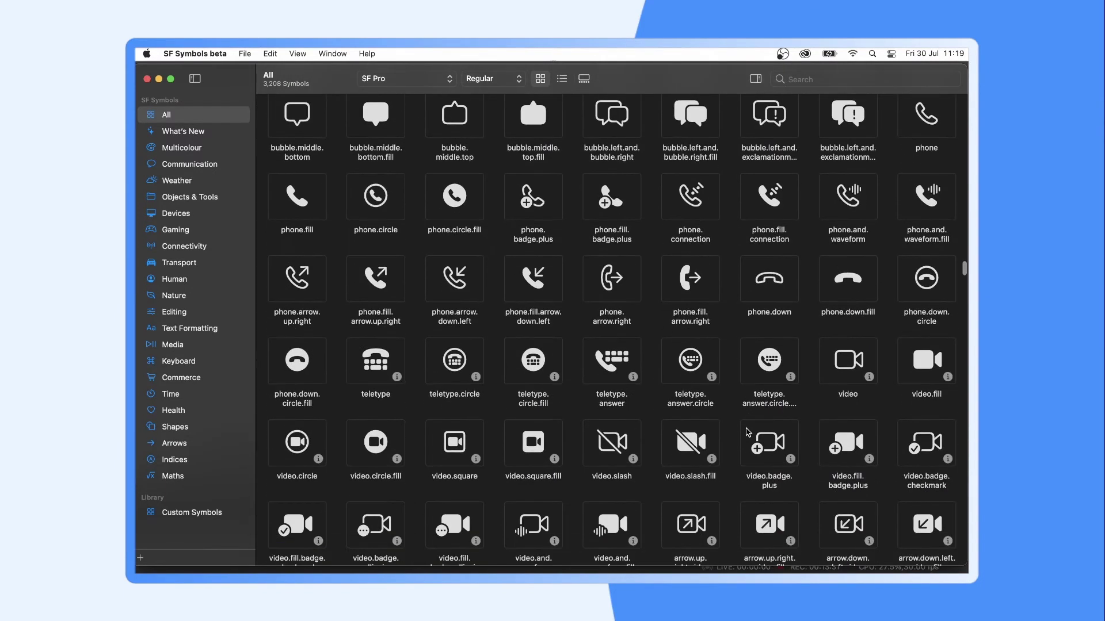
{"action": "scroll", "coordinate": [748, 432], "scroll_direction": "down", "scroll_amount": 2}
{"action": "scroll", "coordinate": [748, 431], "scroll_direction": "down", "scroll_amount": 2}
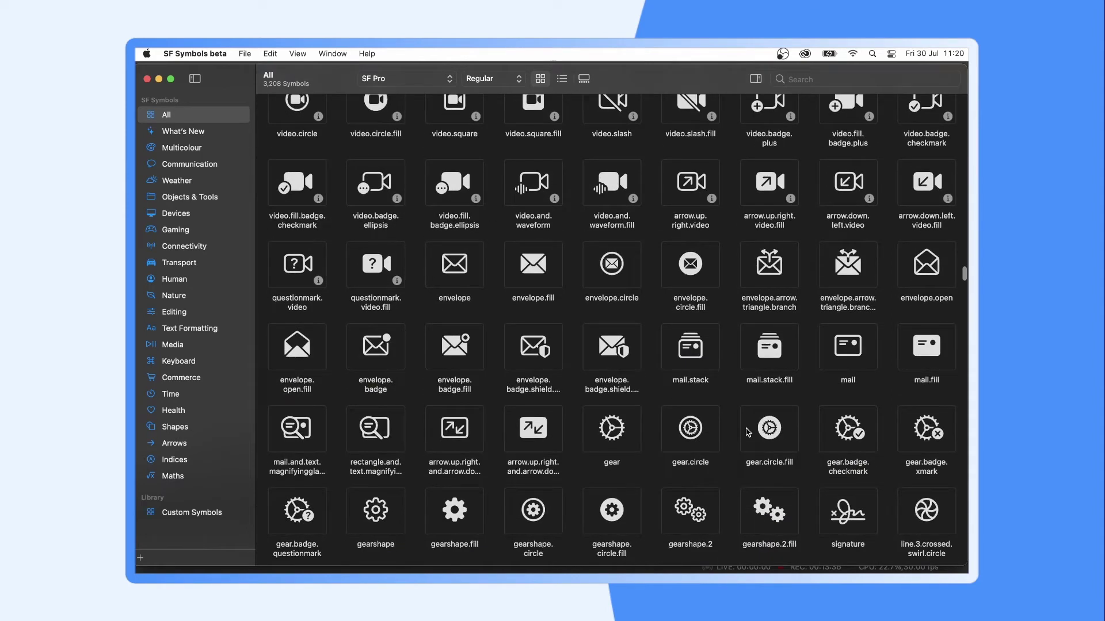
{"action": "left_click", "coordinate": [623, 442]}
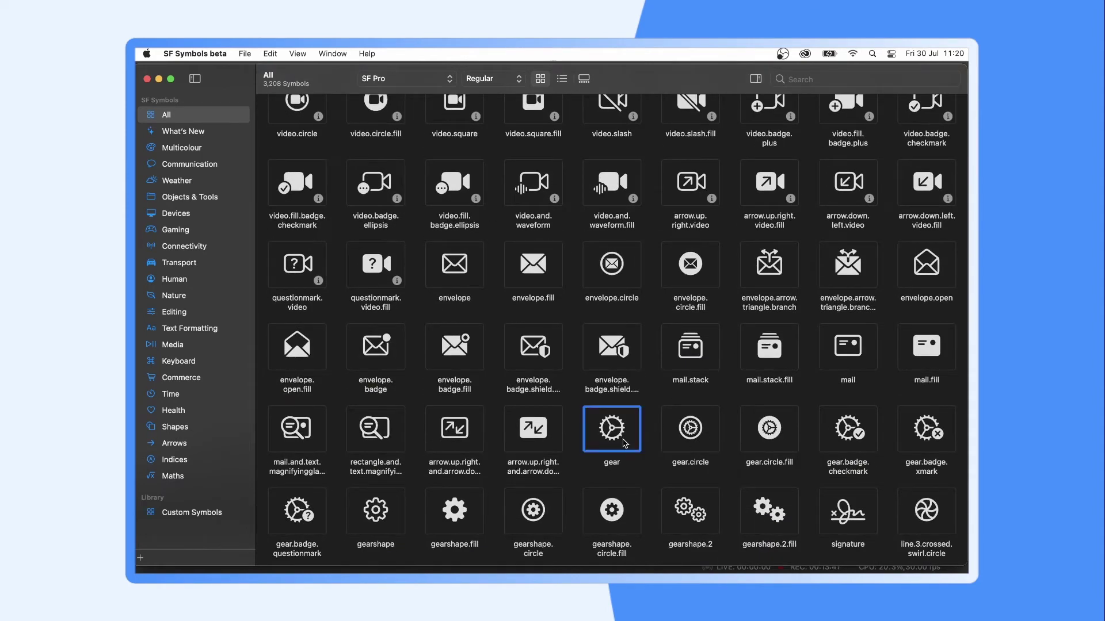
{"action": "mouse_move", "coordinate": [722, 565]}
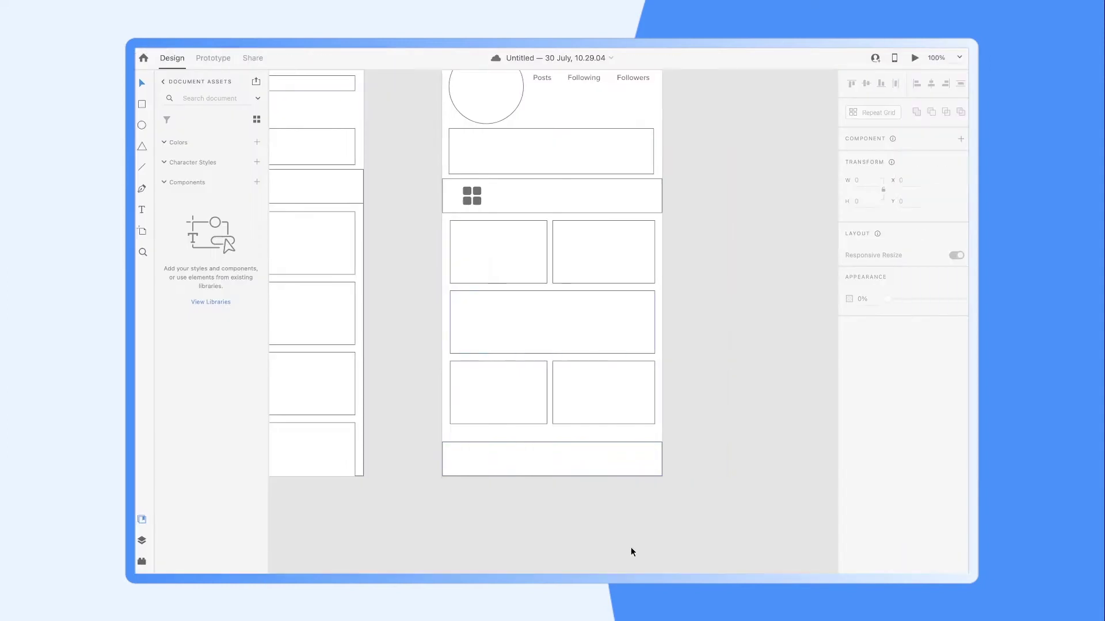
{"action": "key", "text": "ctrl+v"}
Step: Enlarge the pasted gear icon and place it in the icon bar beside the grid icon
{"action": "mouse_move", "coordinate": [480, 251]}
{"action": "left_mouse_down"}
{"action": "mouse_move", "coordinate": [486, 260]}
{"action": "mouse_move", "coordinate": [470, 157]}
{"action": "mouse_move", "coordinate": [582, 190]}
{"action": "left_mouse_up"}
{"action": "key", "text": "ctrl+equal"}
{"action": "scroll", "coordinate": [485, 257], "scroll_direction": "up", "scroll_amount": 3}
{"action": "left_click", "coordinate": [424, 181]}
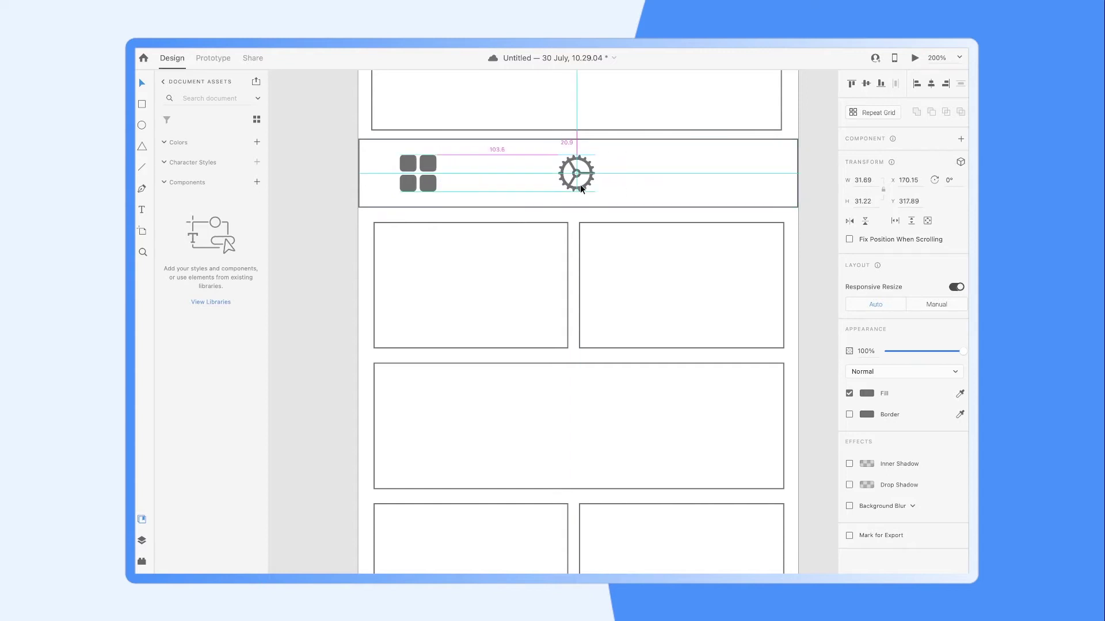
{"action": "left_click", "coordinate": [814, 222]}
Step: Copy the video.fill symbol from SF Symbols and position it in the bar beside the gear
{"action": "left_click", "coordinate": [756, 550]}
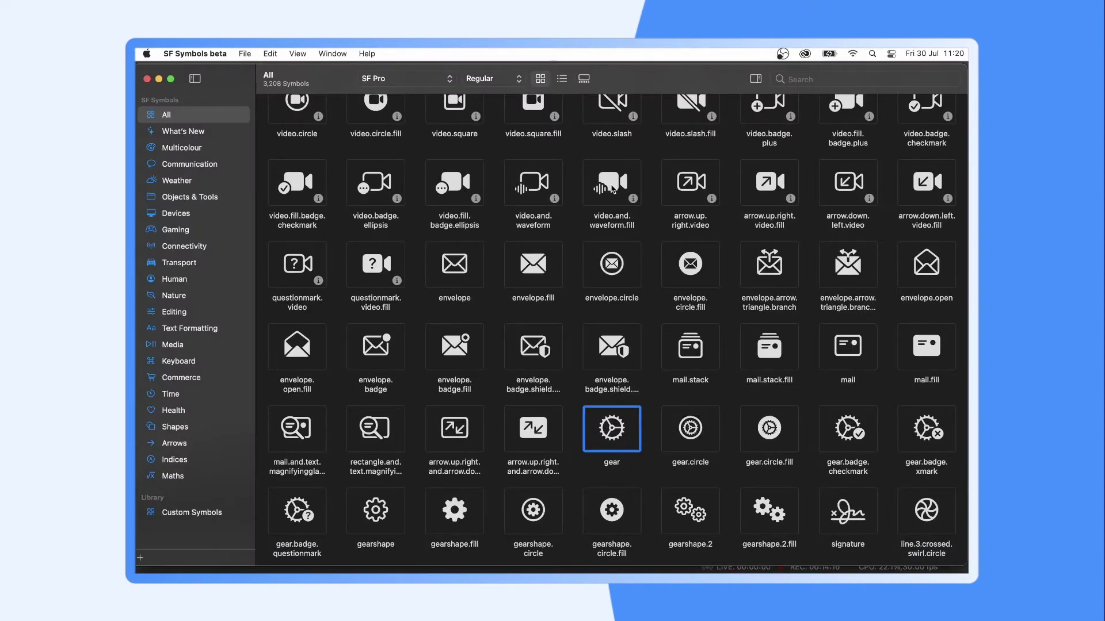
{"action": "scroll", "coordinate": [612, 189], "scroll_direction": "up", "scroll_amount": 3}
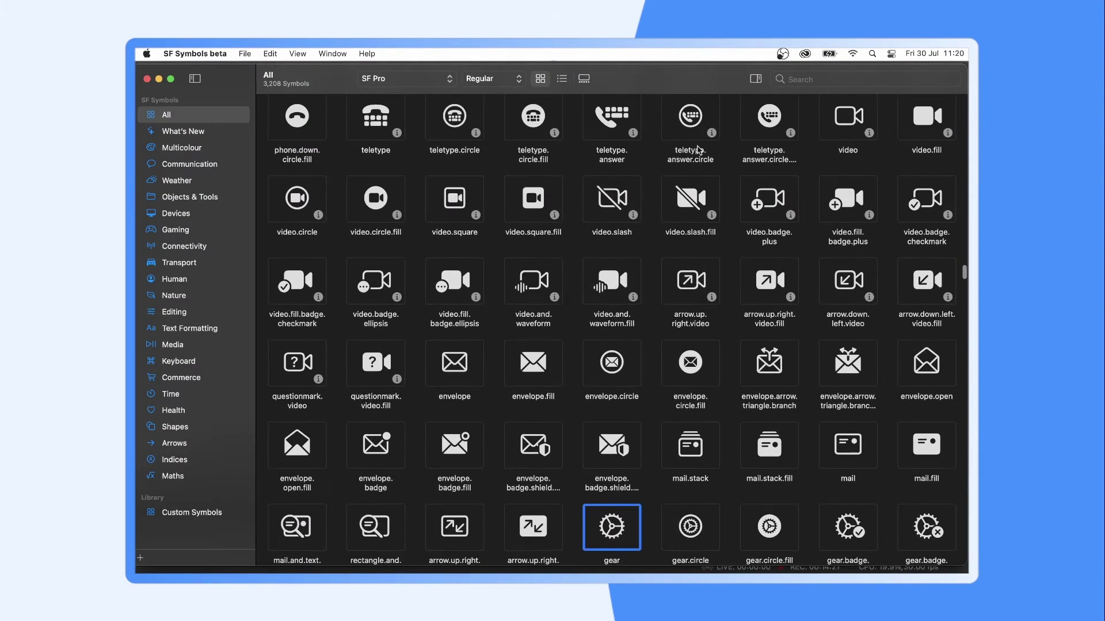
{"action": "left_click", "coordinate": [926, 126]}
{"action": "left_click", "coordinate": [637, 548]}
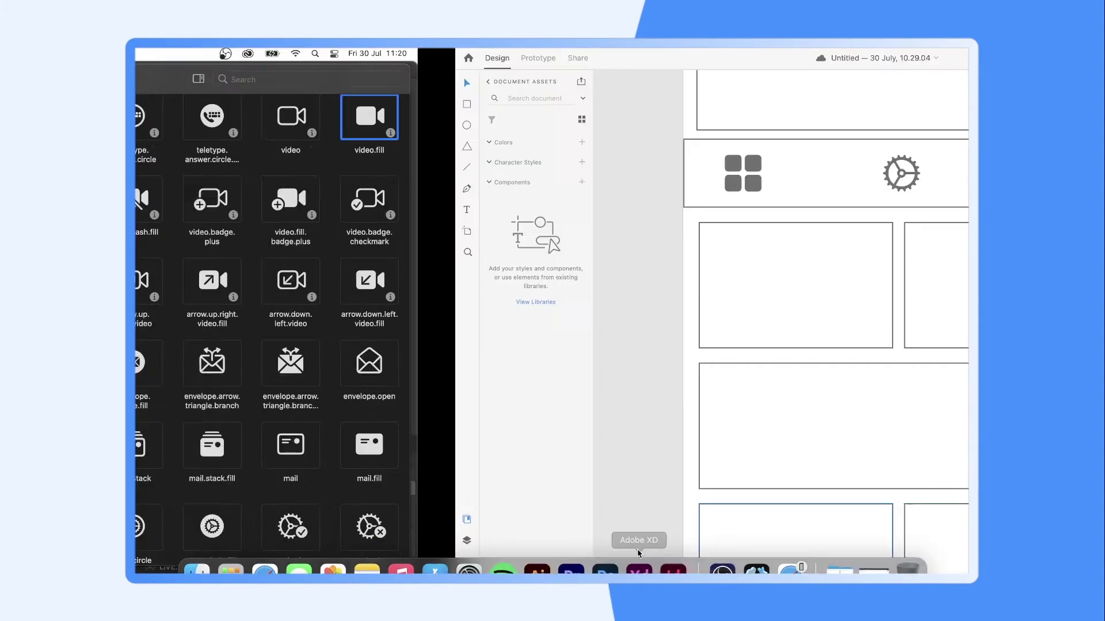
{"action": "key", "text": "ctrl+v"}
{"action": "left_click_drag", "start_coordinate": [401, 163], "coordinate": [596, 275]}
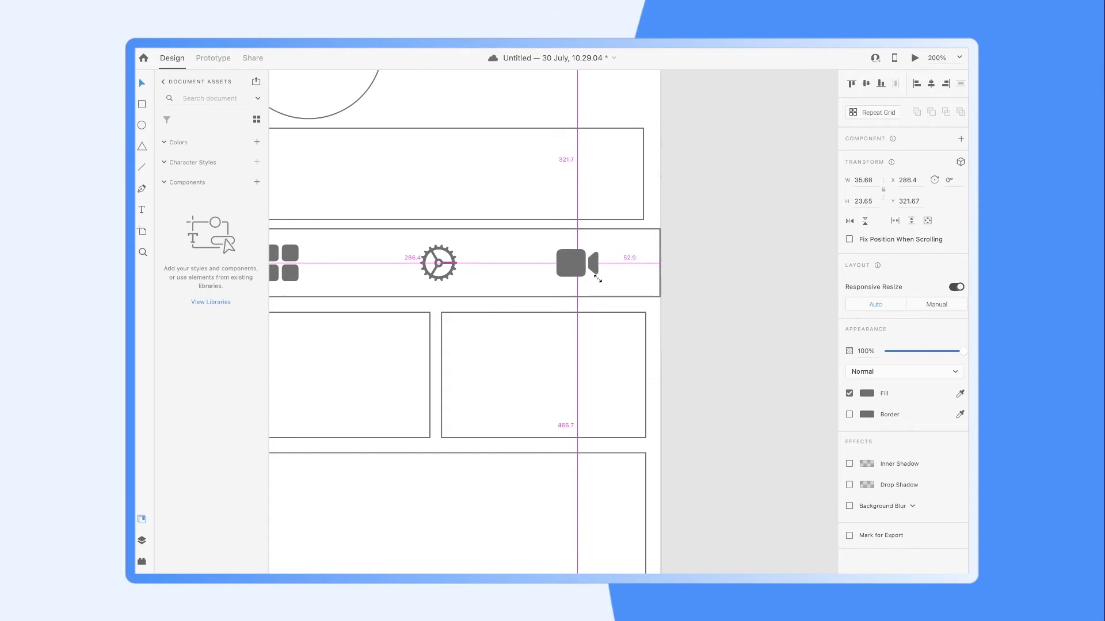
{"action": "left_click", "coordinate": [452, 266]}
{"action": "double_click", "coordinate": [572, 266]}
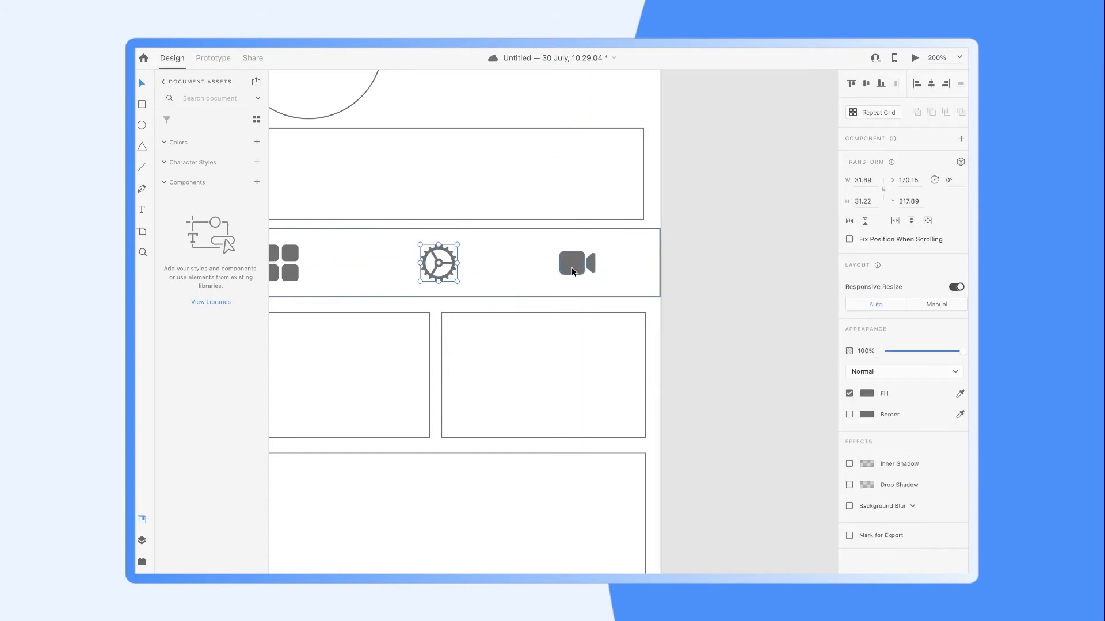
{"action": "left_click", "coordinate": [728, 316]}
{"action": "key", "text": "ctrl+0"}
Step: Rearrange the icons with the gear at the left and the grid centred, spaced evenly
{"action": "scroll", "coordinate": [727, 316], "scroll_direction": "up", "scroll_amount": 3}
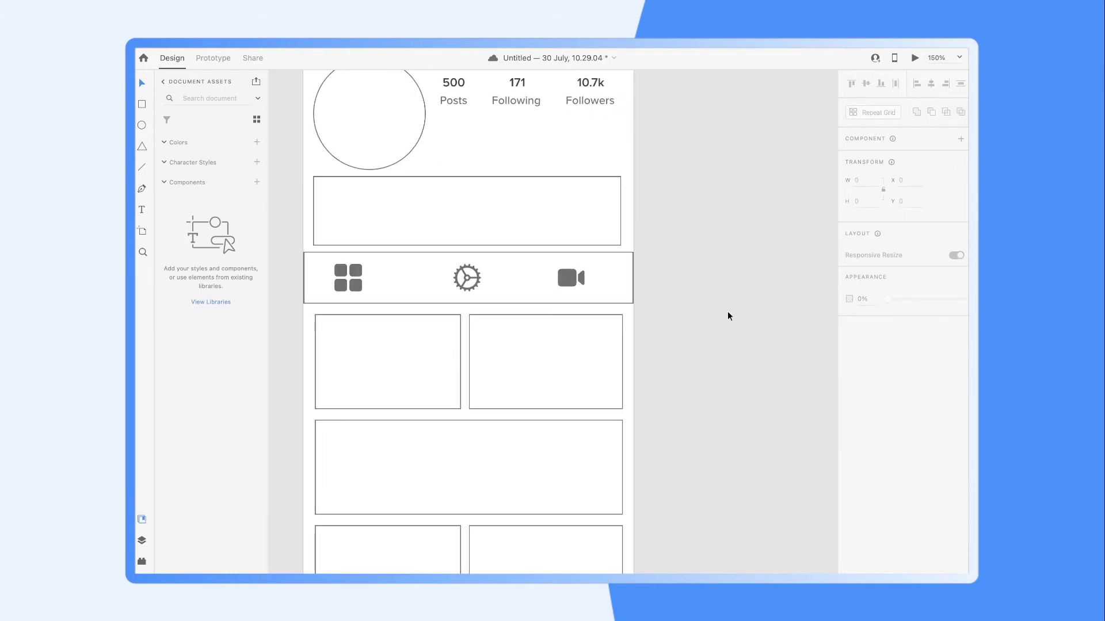
{"action": "left_click_drag", "start_coordinate": [542, 260], "coordinate": [350, 260]}
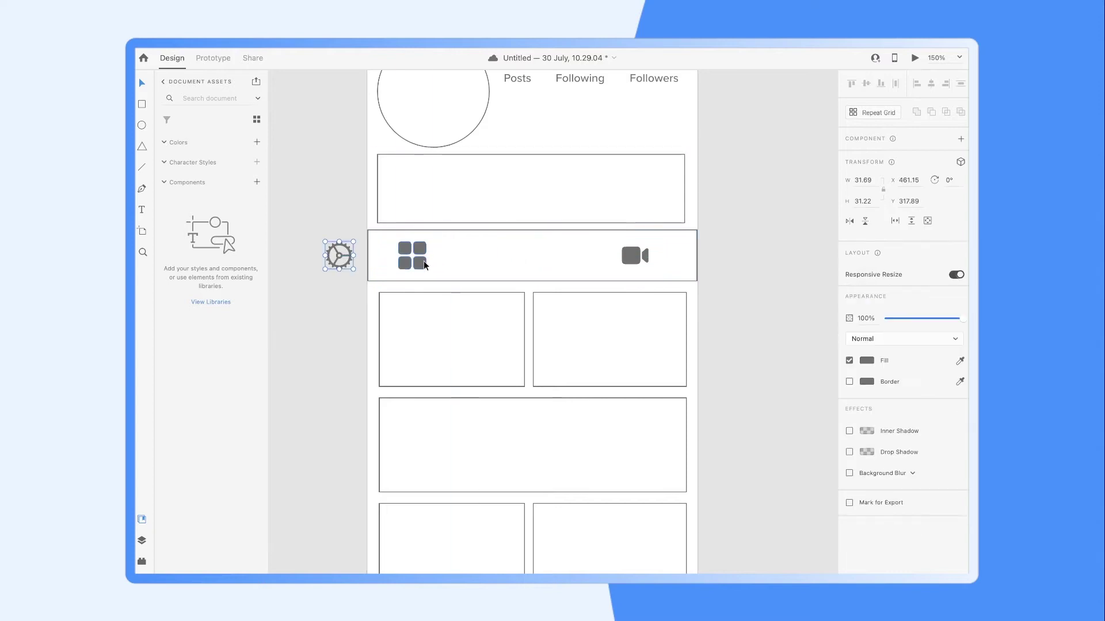
{"action": "left_click_drag", "start_coordinate": [423, 266], "coordinate": [544, 266]}
{"action": "left_click_drag", "start_coordinate": [340, 255], "coordinate": [414, 255]}
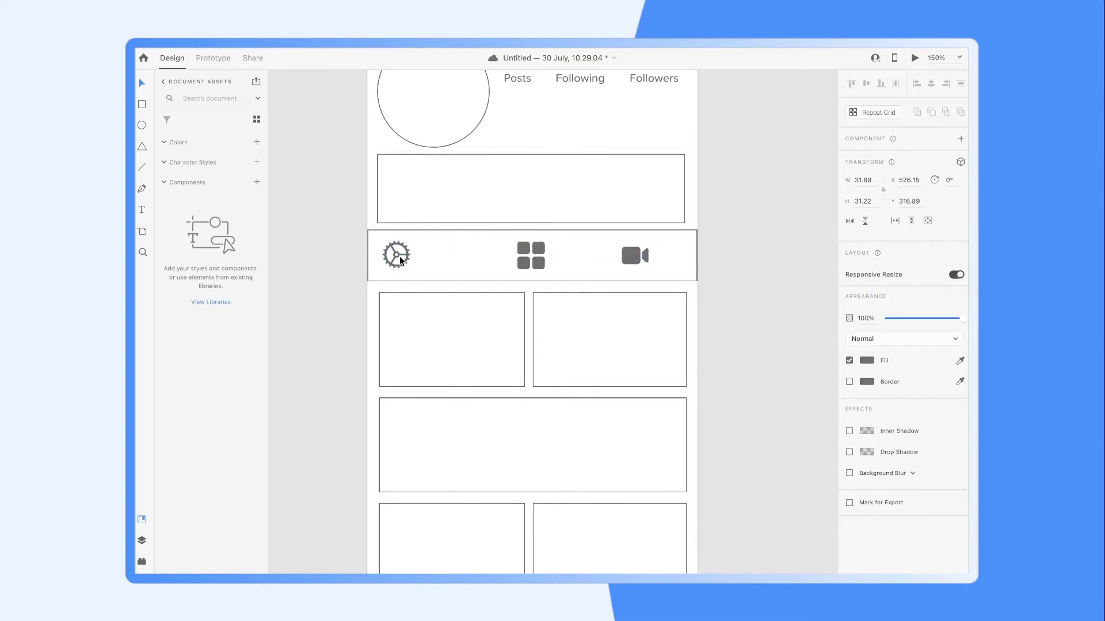
{"action": "left_click", "coordinate": [541, 257], "text": "shift"}
{"action": "left_click", "coordinate": [626, 251], "text": "shift"}
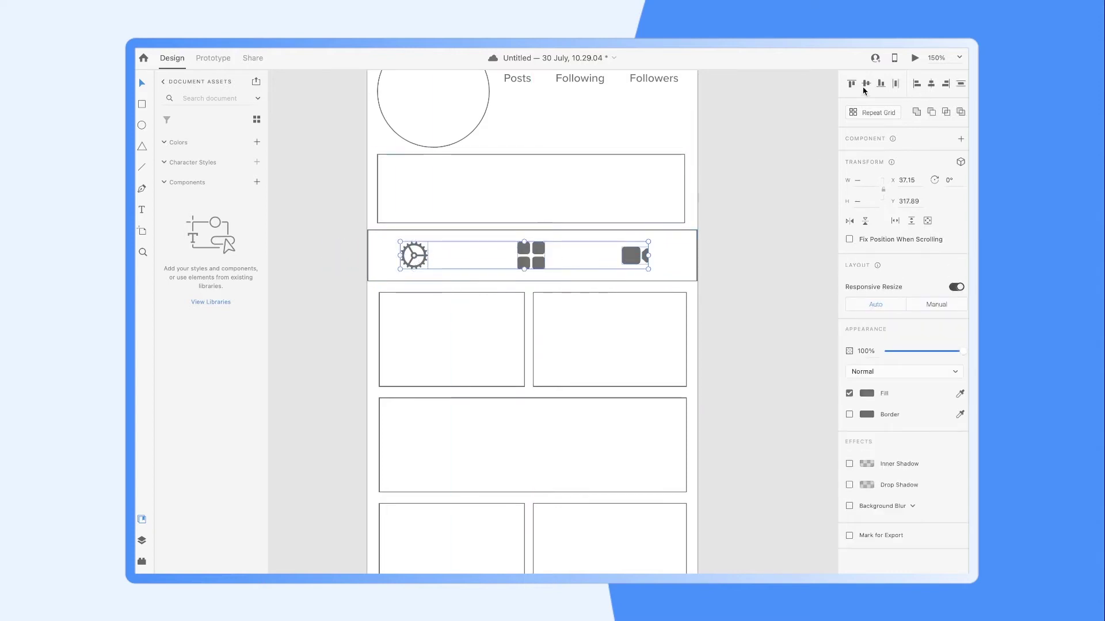
{"action": "left_click", "coordinate": [722, 225]}
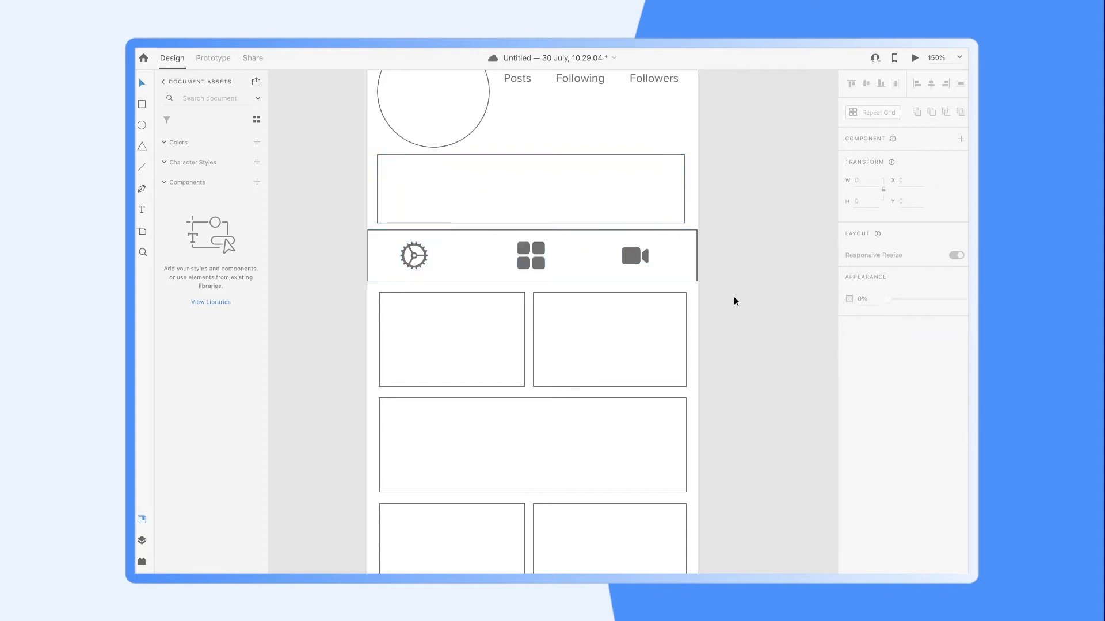
Step: Colour the three tab-bar icons light grey #BABABA
{"action": "left_click", "coordinate": [633, 256]}
{"action": "left_click", "coordinate": [533, 264], "text": "shift"}
{"action": "left_click", "coordinate": [413, 256], "text": "shift"}
{"action": "left_click", "coordinate": [866, 394]}
{"action": "left_click", "coordinate": [726, 363]}
{"action": "left_click", "coordinate": [723, 249]}
Step: Shrink the bar rectangle to a thin strip and draw a light grey full-width divider line
{"action": "left_click", "coordinate": [577, 281]}
{"action": "left_click_drag", "start_coordinate": [529, 282], "coordinate": [526, 236]}
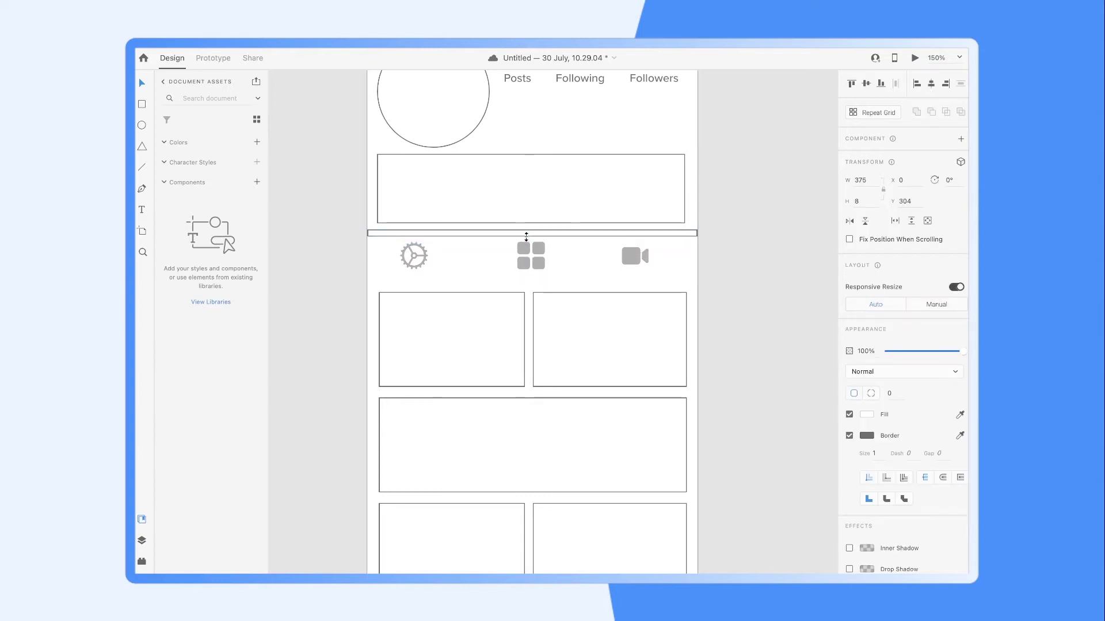
{"action": "left_click_drag", "start_coordinate": [366, 275], "coordinate": [698, 275]}
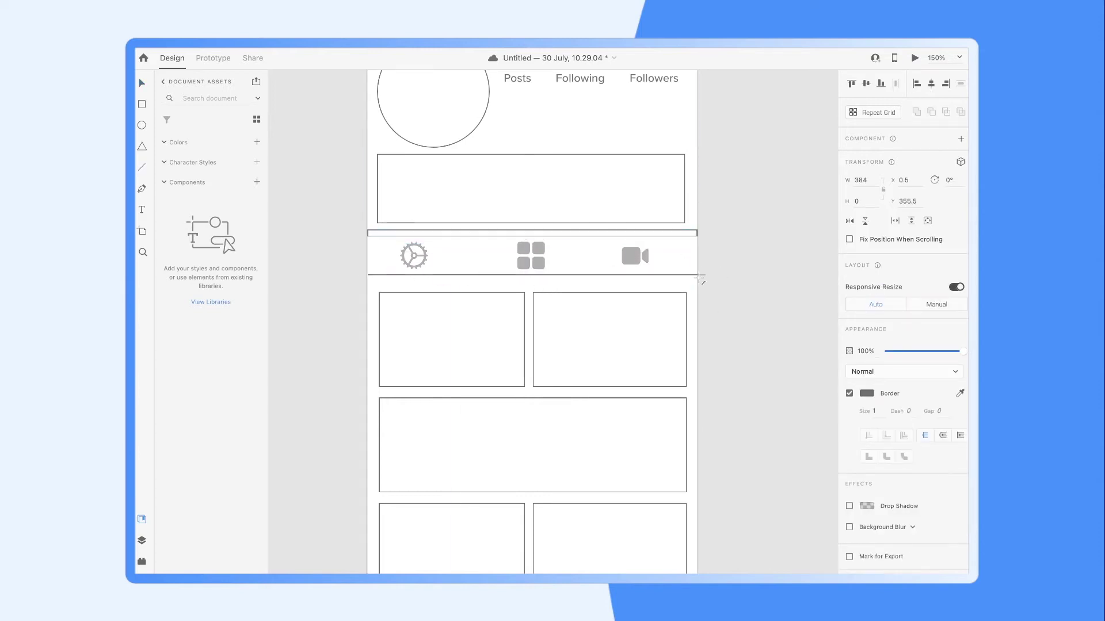
{"action": "left_click", "coordinate": [765, 327]}
{"action": "left_click", "coordinate": [675, 277]}
{"action": "left_click", "coordinate": [867, 393]}
{"action": "left_click_drag", "start_coordinate": [748, 368], "coordinate": [723, 351]}
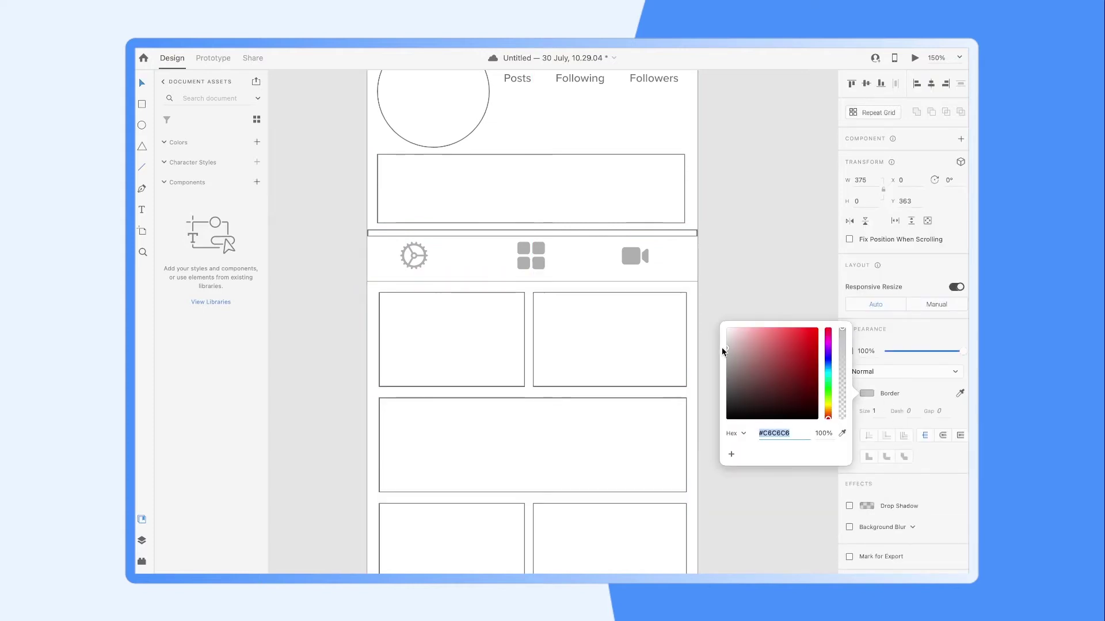
{"action": "left_click", "coordinate": [460, 257]}
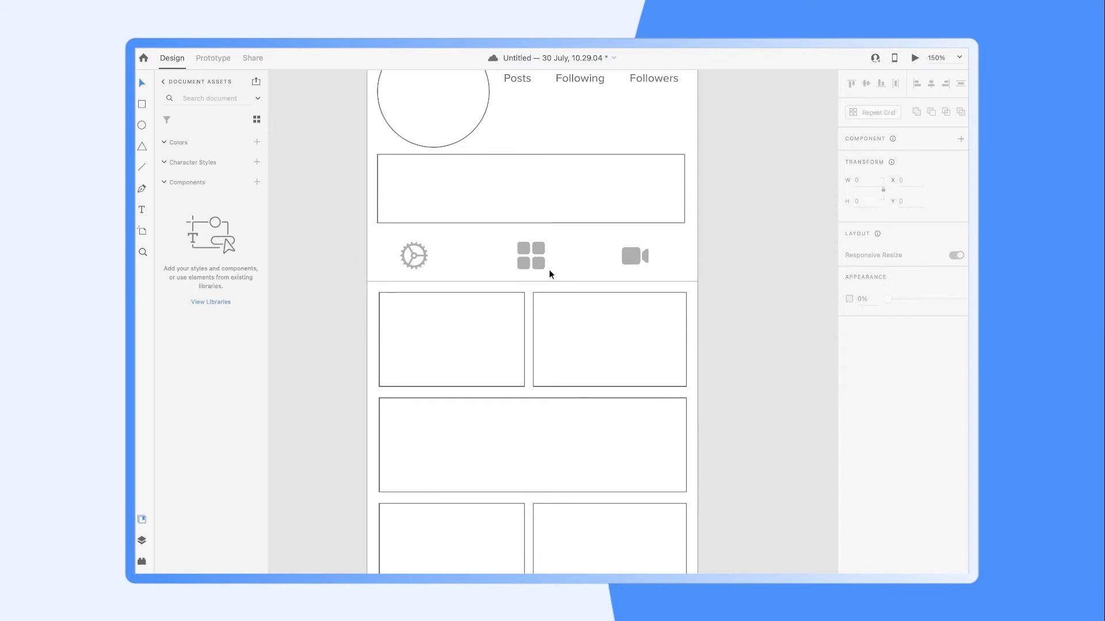
Step: Add a second lighter grey divider line along the top of the tab bar
{"action": "left_click_drag", "start_coordinate": [544, 281], "coordinate": [543, 238]}
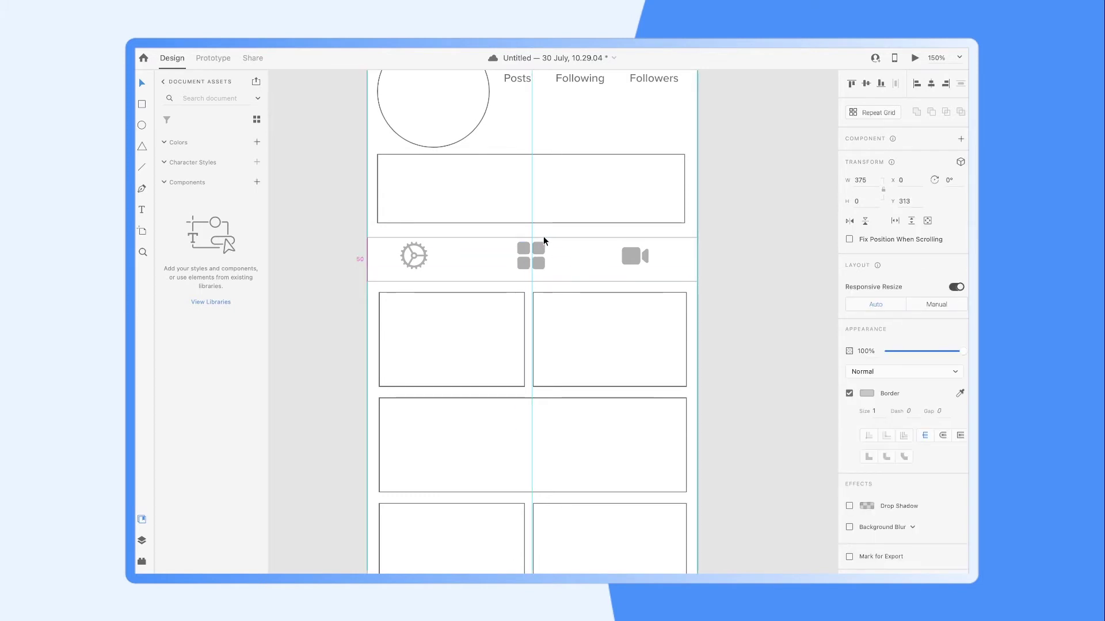
{"action": "left_click", "coordinate": [866, 393]}
{"action": "left_click", "coordinate": [317, 173]}
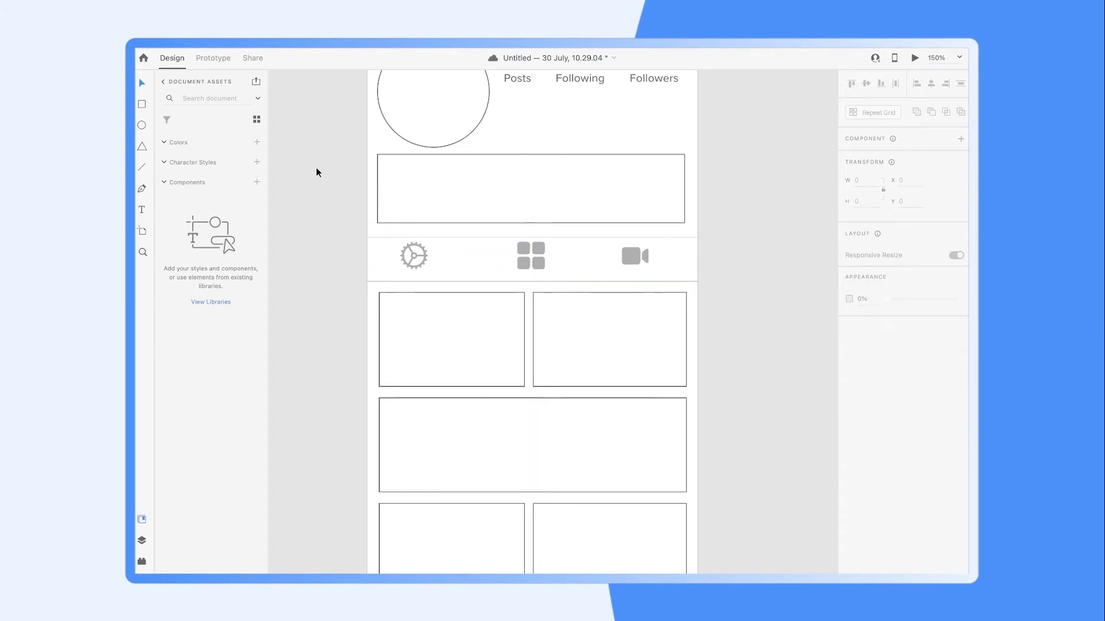
Step: Draw a 103-px underline beneath the grid icon to mark the active tab
{"action": "mouse_move", "coordinate": [490, 282]}
{"action": "left_mouse_down"}
{"action": "mouse_move", "coordinate": [580, 282]}
{"action": "mouse_move", "coordinate": [563, 283]}
{"action": "left_mouse_up"}
{"action": "left_click", "coordinate": [750, 306]}
{"action": "left_click", "coordinate": [537, 261]}
{"action": "left_click", "coordinate": [601, 282], "text": "shift"}
{"action": "left_click", "coordinate": [365, 259]}
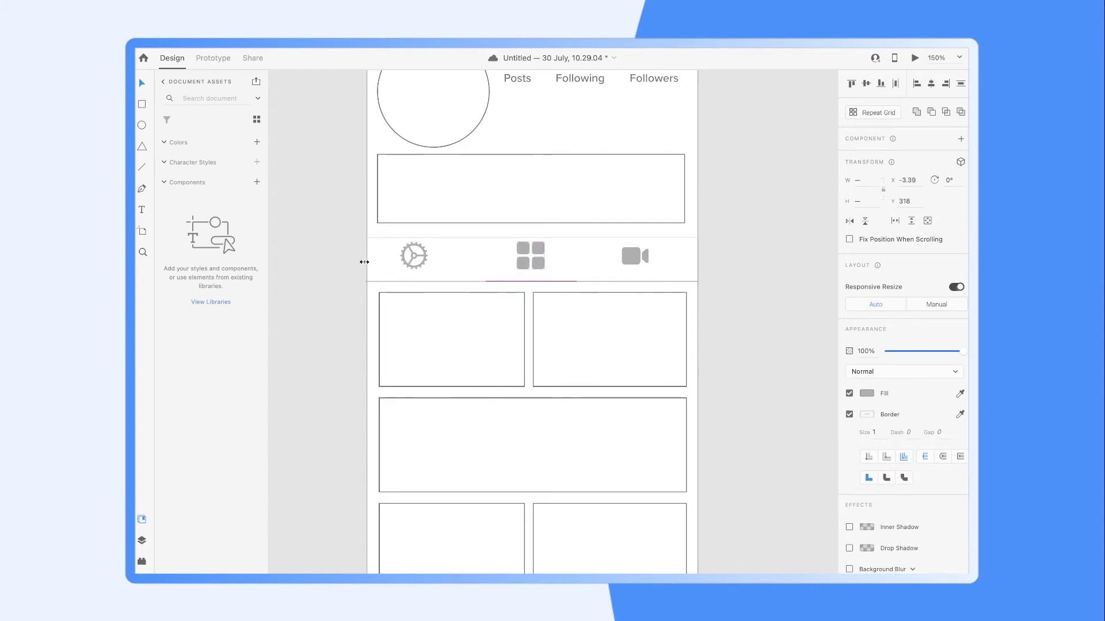
{"action": "scroll", "coordinate": [719, 276], "scroll_direction": "down", "scroll_amount": 1}
{"action": "left_click", "coordinate": [672, 262]}
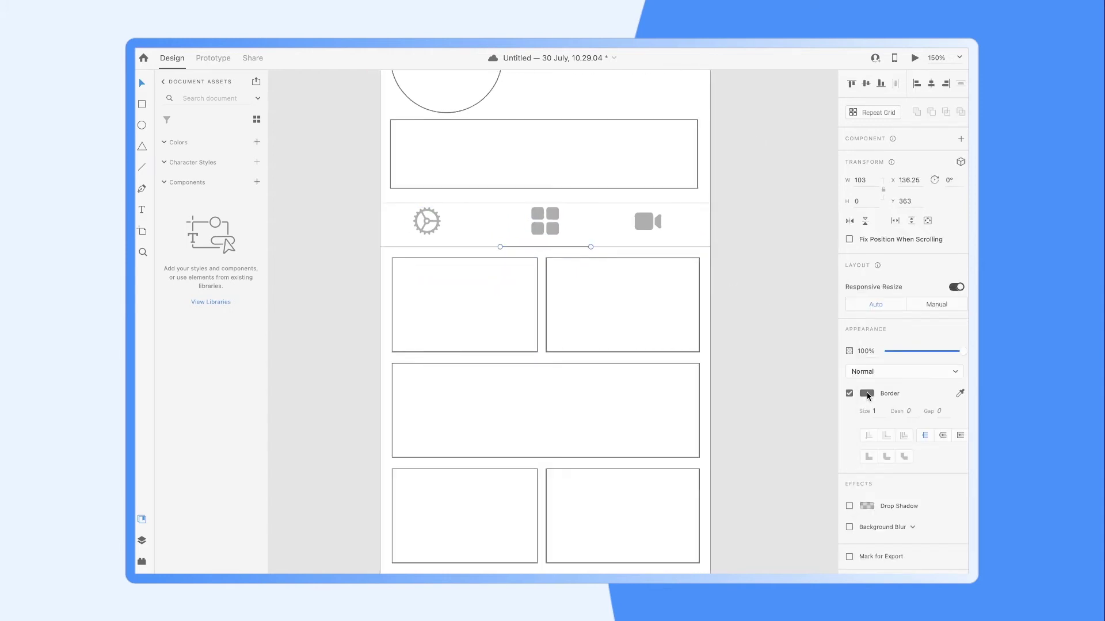
{"action": "left_click", "coordinate": [737, 324]}
{"action": "key", "text": "ctrl+minus"}
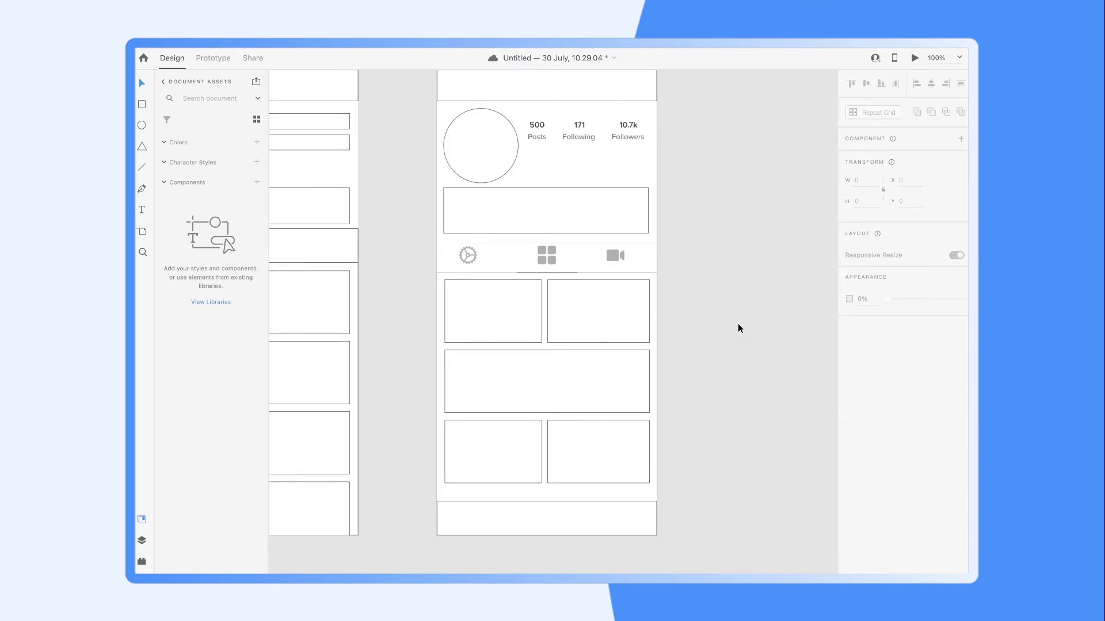
{"action": "scroll", "coordinate": [737, 324], "scroll_direction": "down", "scroll_amount": 2}
{"action": "scroll", "coordinate": [737, 324], "scroll_direction": "down", "scroll_amount": 3}
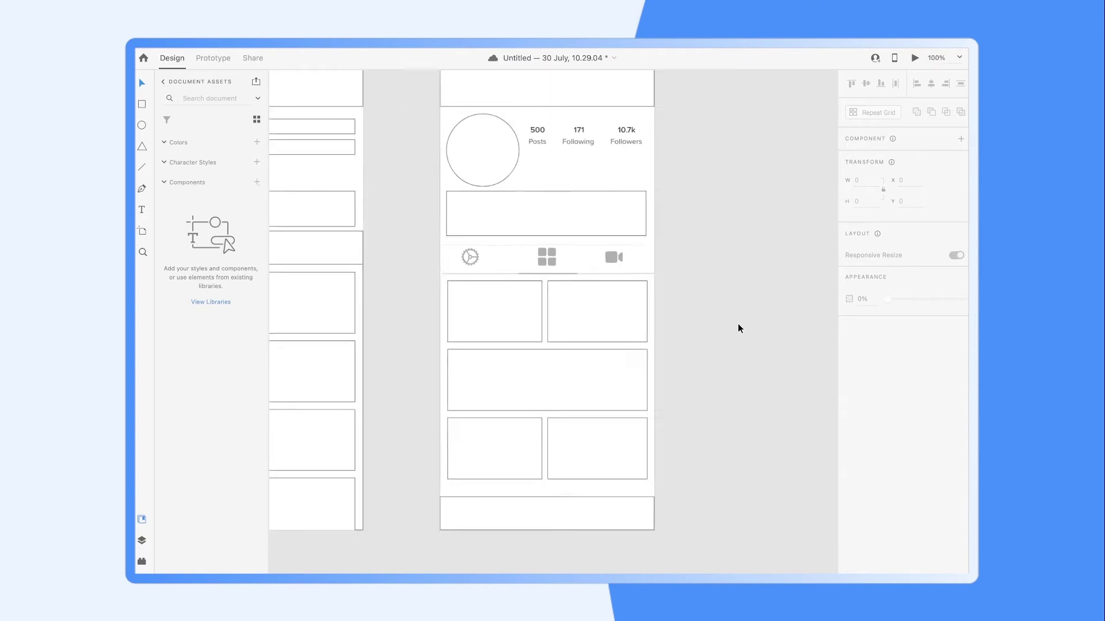
{"action": "scroll", "coordinate": [737, 324], "scroll_direction": "down", "scroll_amount": 3}
Step: Draw a 32×32 square in the footer and duplicate it into five squares
{"action": "scroll", "coordinate": [737, 324], "scroll_direction": "up", "scroll_amount": 3}
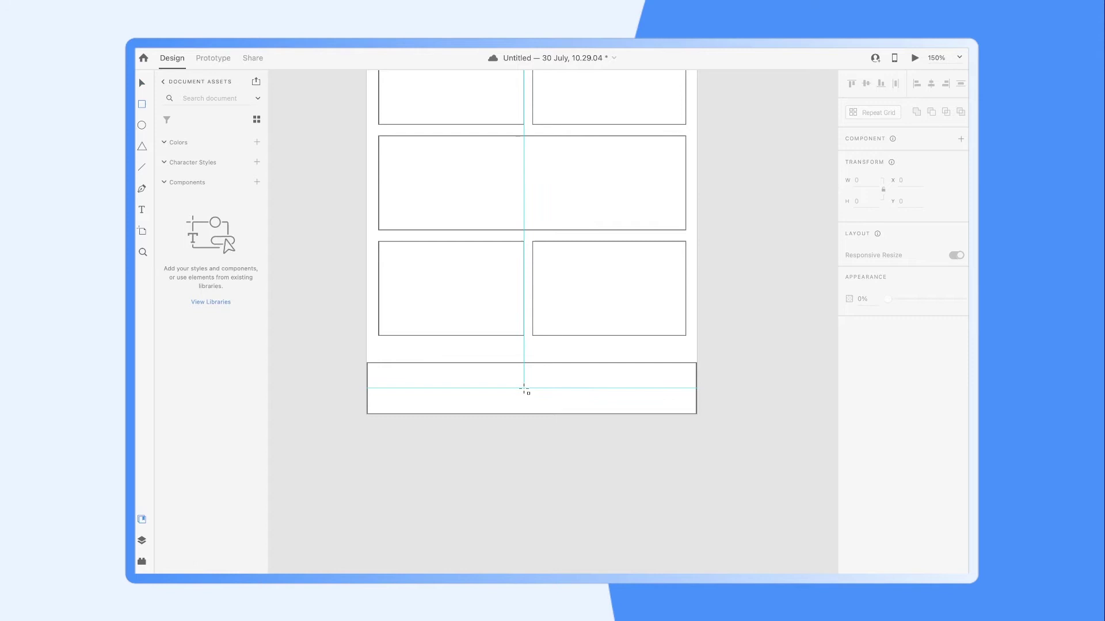
{"action": "left_click_drag", "start_coordinate": [524, 389], "coordinate": [538, 403]}
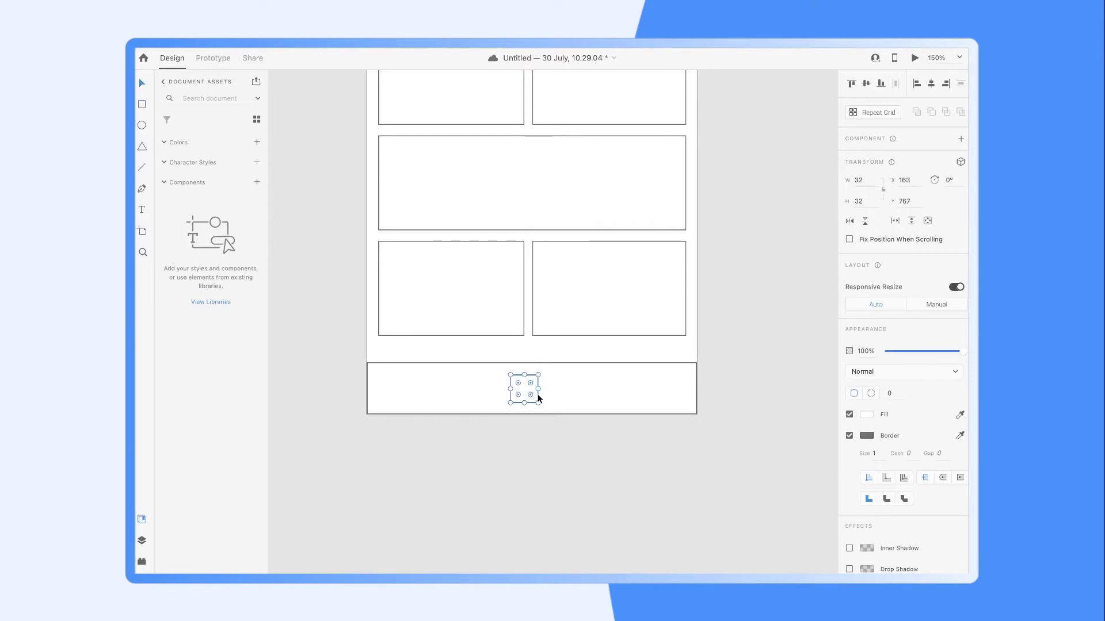
{"action": "mouse_move", "coordinate": [537, 395]}
{"action": "left_mouse_down"}
{"action": "mouse_move", "coordinate": [664, 396]}
{"action": "mouse_move", "coordinate": [622, 393]}
{"action": "left_mouse_up"}
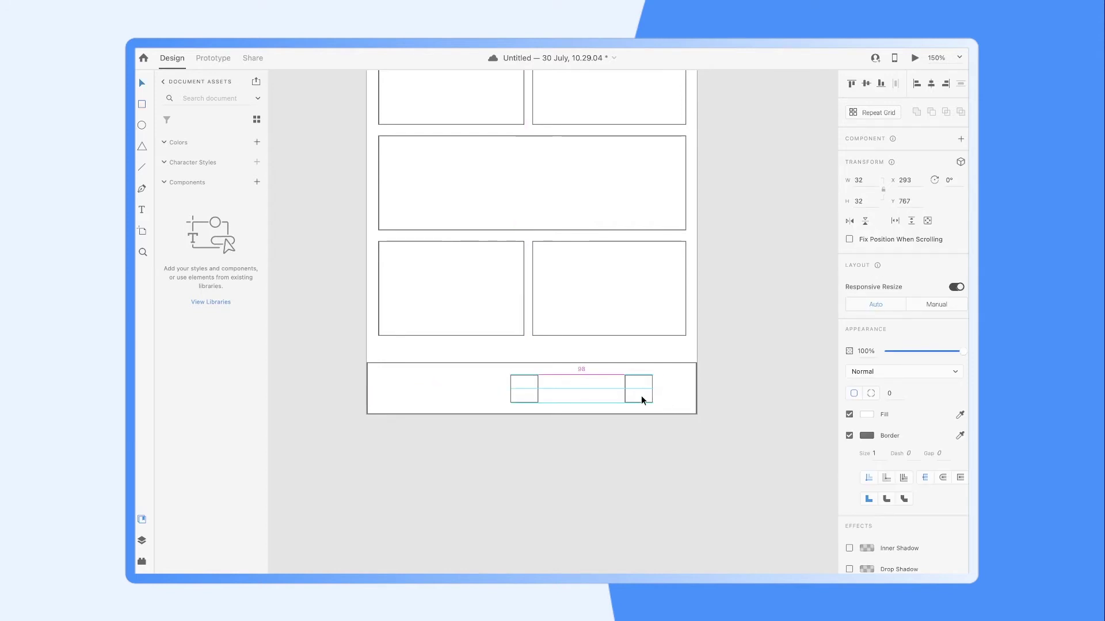
{"action": "mouse_move", "coordinate": [537, 393]}
{"action": "left_mouse_down"}
{"action": "mouse_move", "coordinate": [451, 390]}
{"action": "mouse_move", "coordinate": [475, 395]}
{"action": "left_mouse_up"}
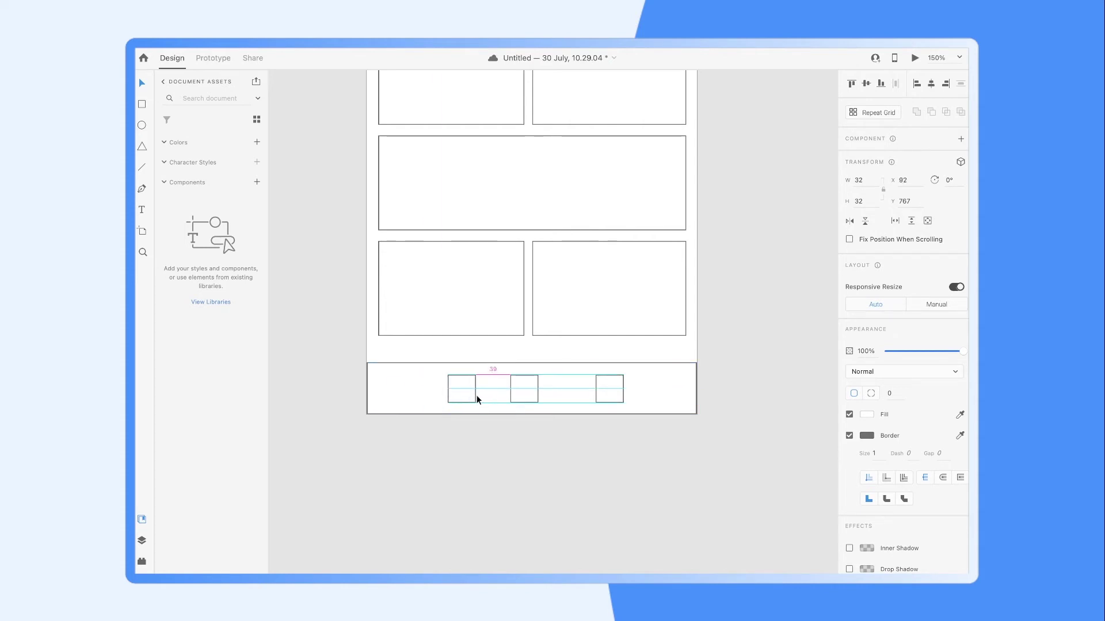
{"action": "mouse_move", "coordinate": [598, 396]}
{"action": "left_mouse_down"}
{"action": "mouse_move", "coordinate": [575, 397]}
{"action": "mouse_move", "coordinate": [636, 396]}
{"action": "mouse_move", "coordinate": [382, 392]}
{"action": "left_mouse_up"}
{"action": "left_click", "coordinate": [633, 464]}
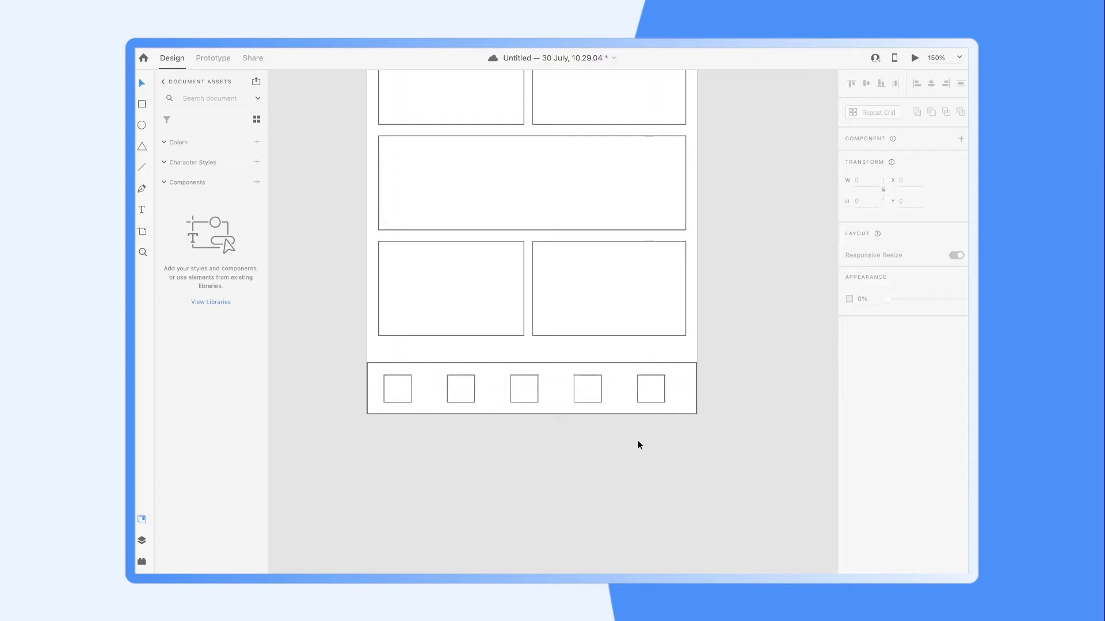
Step: Centre the row of five footer squares horizontally on the artboard
{"action": "left_click", "coordinate": [658, 393]}
{"action": "scroll", "coordinate": [551, 450], "scroll_direction": "down", "scroll_amount": 3}
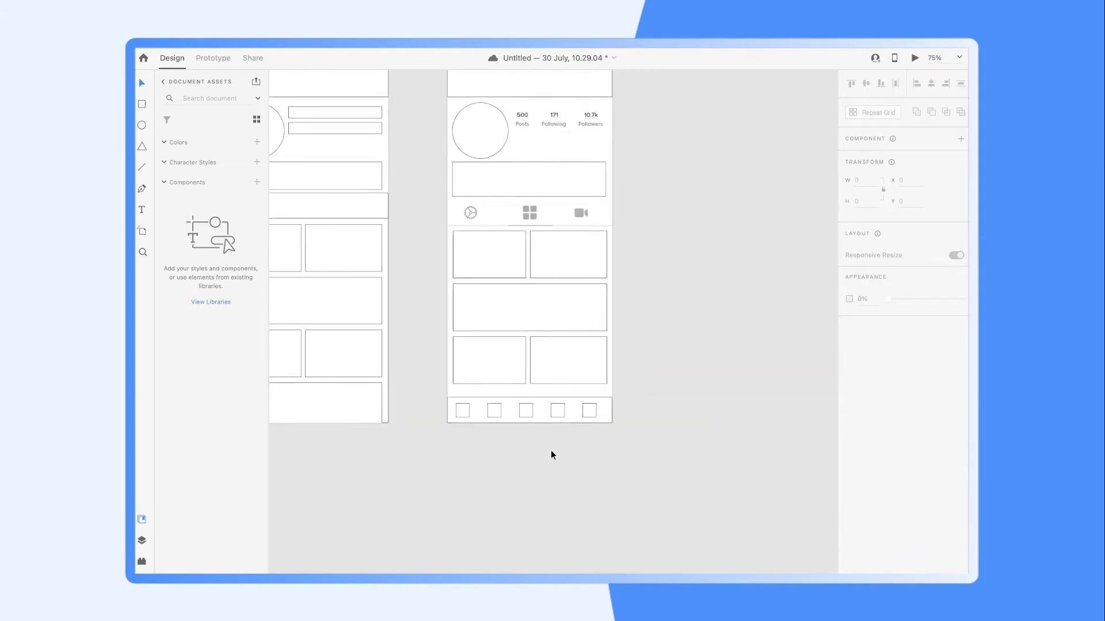
{"action": "scroll", "coordinate": [551, 449], "scroll_direction": "up", "scroll_amount": 2}
{"action": "left_click", "coordinate": [593, 455]}
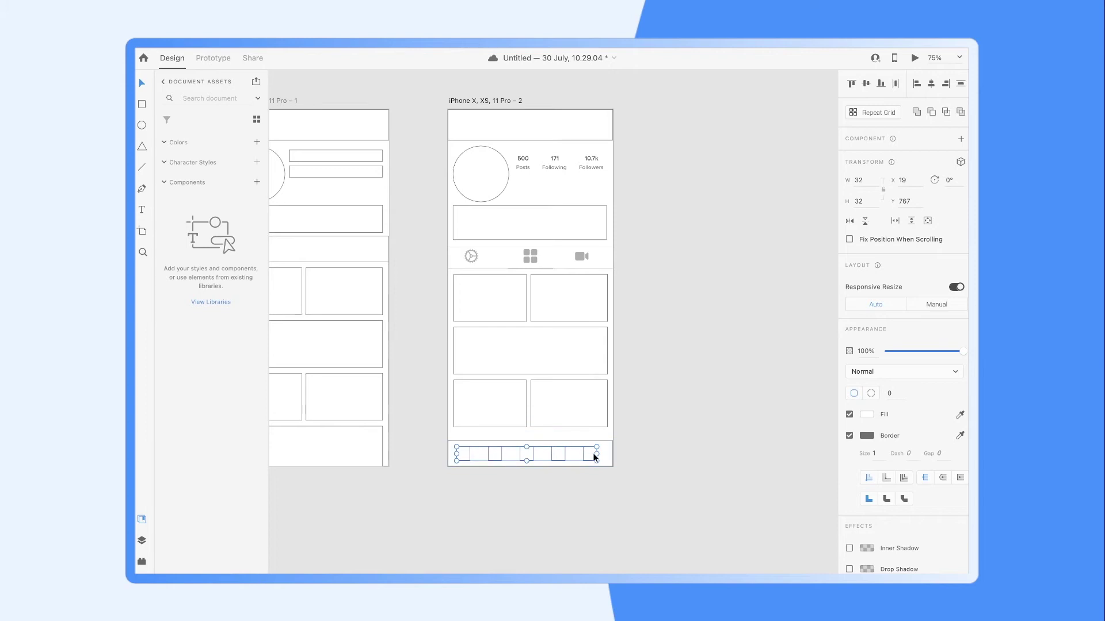
{"action": "left_click_drag", "start_coordinate": [584, 454], "coordinate": [587, 455]}
{"action": "left_click", "coordinate": [622, 474]}
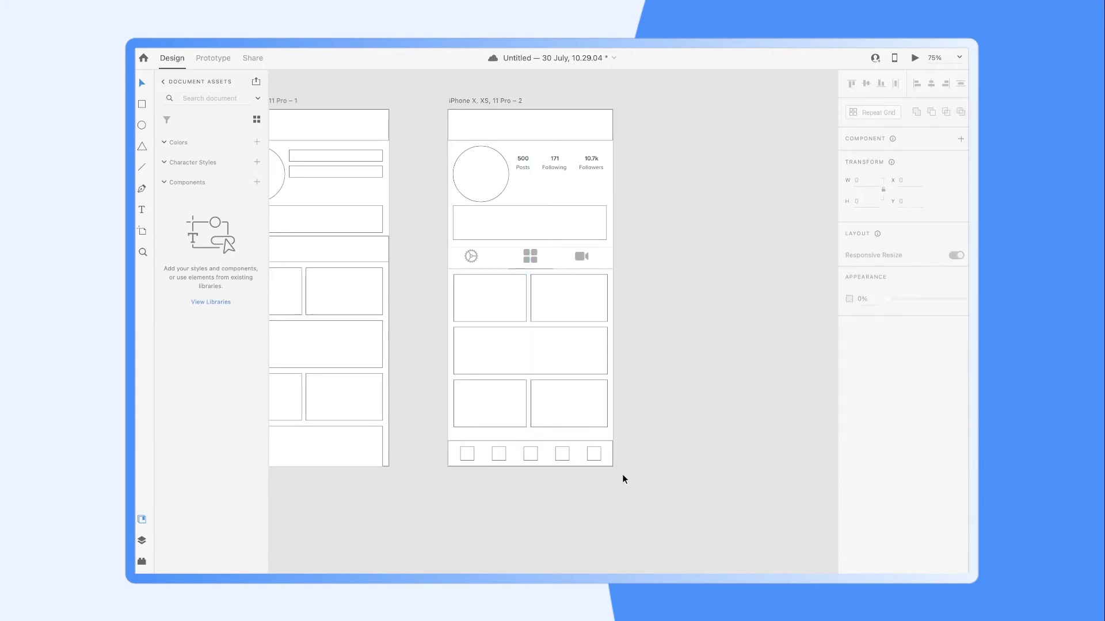
{"action": "left_click", "coordinate": [456, 450]}
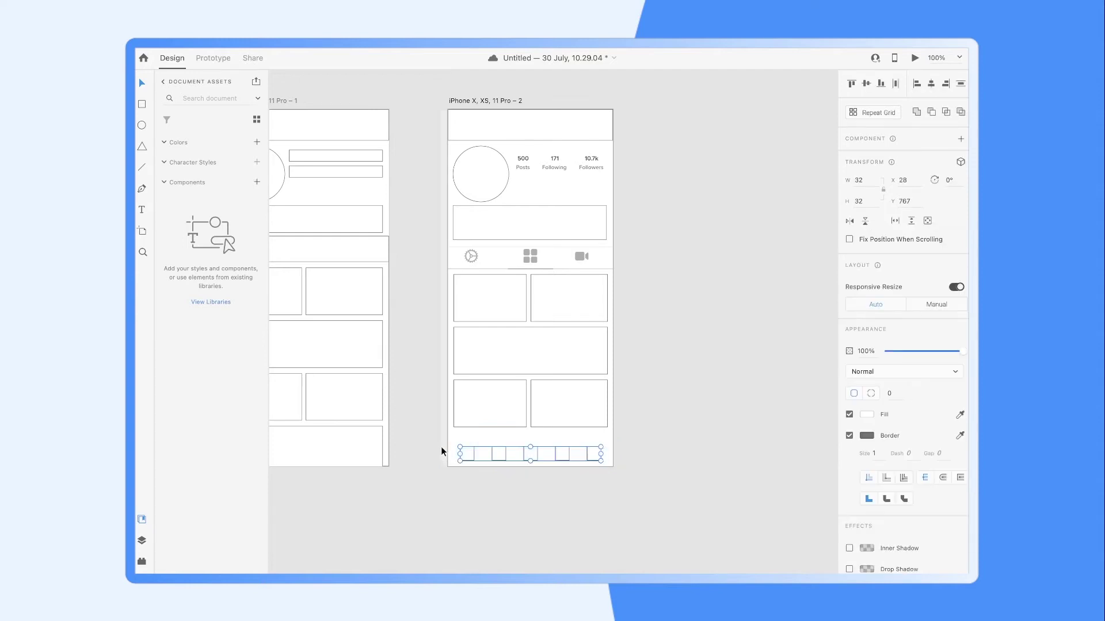
{"action": "key", "text": "ctrl+plus"}
Step: Distribute the five footer squares horizontally from x 30 with even 38-px gaps
{"action": "left_click", "coordinate": [647, 451]}
{"action": "left_click", "coordinate": [595, 449], "text": "shift"}
{"action": "left_click", "coordinate": [511, 447], "text": "shift"}
{"action": "left_click", "coordinate": [424, 440], "text": "shift"}
{"action": "left_click", "coordinate": [327, 437], "text": "shift"}
{"action": "key", "text": "ctrl+shift+h"}
{"action": "left_click", "coordinate": [668, 452]}
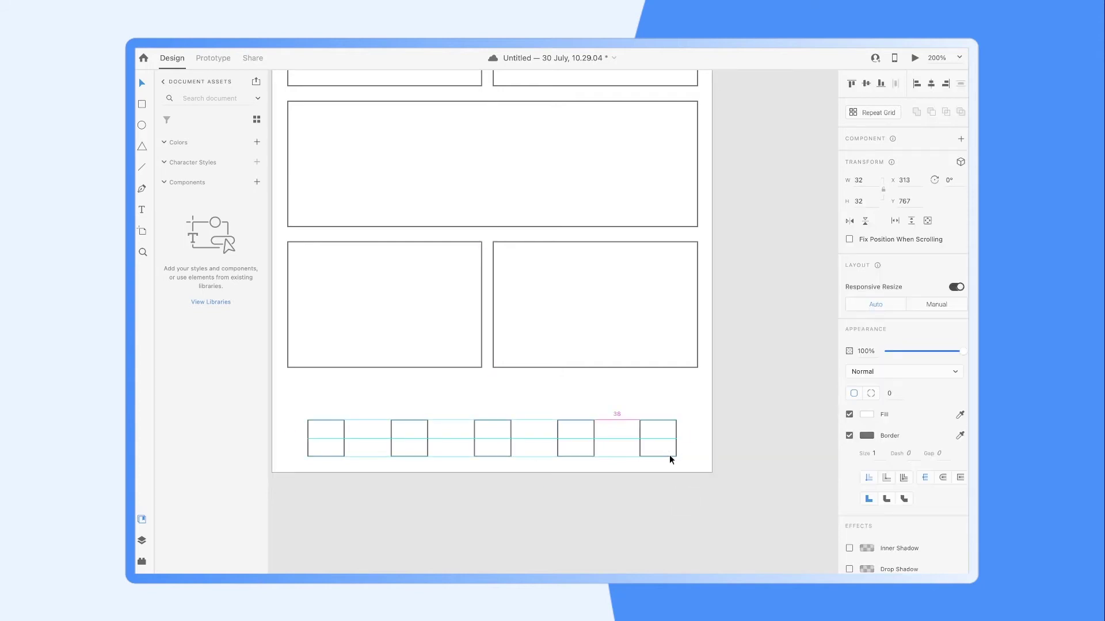
{"action": "left_click", "coordinate": [295, 437]}
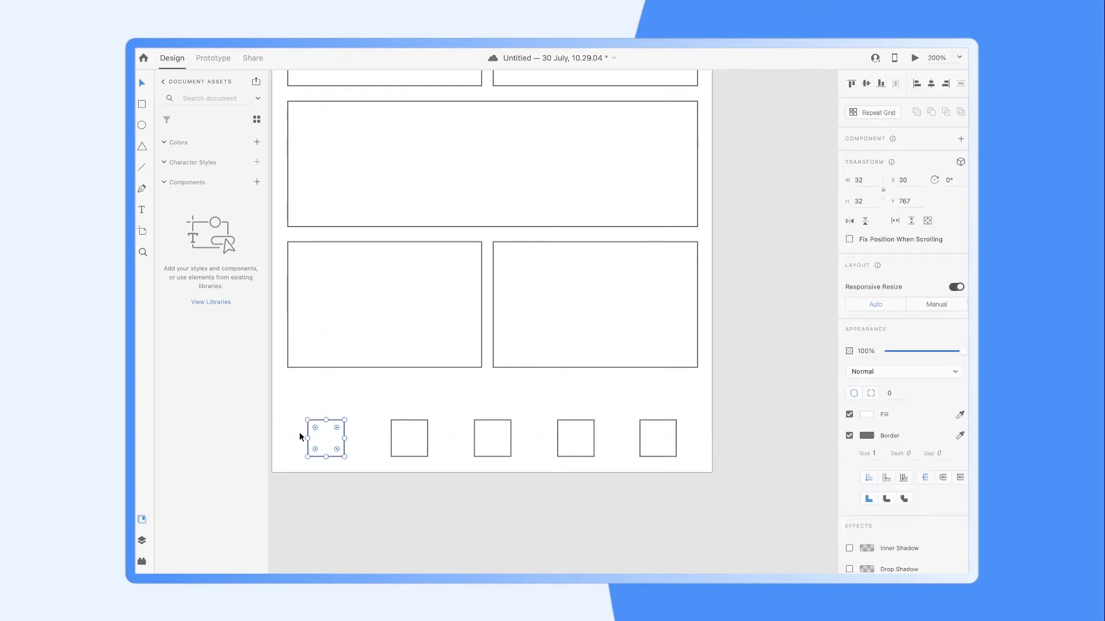
{"action": "left_click", "coordinate": [493, 443]}
{"action": "left_click", "coordinate": [586, 446]}
{"action": "left_click", "coordinate": [522, 499]}
{"action": "key", "text": "ctrl+1"}
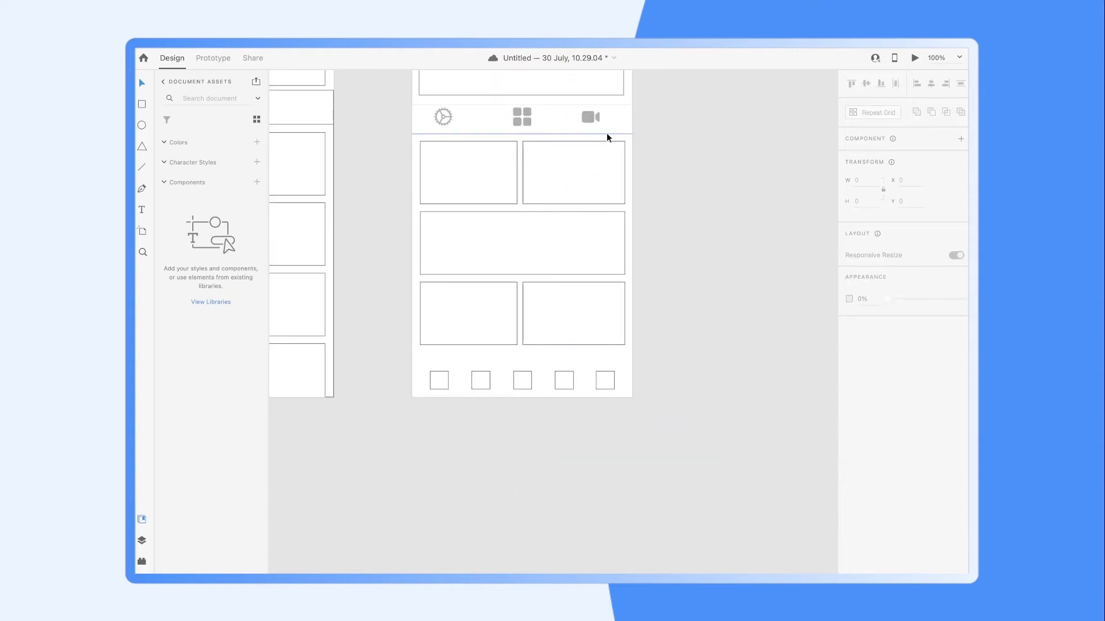
Step: Paste a duplicate divider line just above the footer icons
{"action": "key", "text": "ctrl+v"}
{"action": "left_click_drag", "start_coordinate": [617, 377], "coordinate": [617, 364]}
{"action": "left_click", "coordinate": [659, 408]}
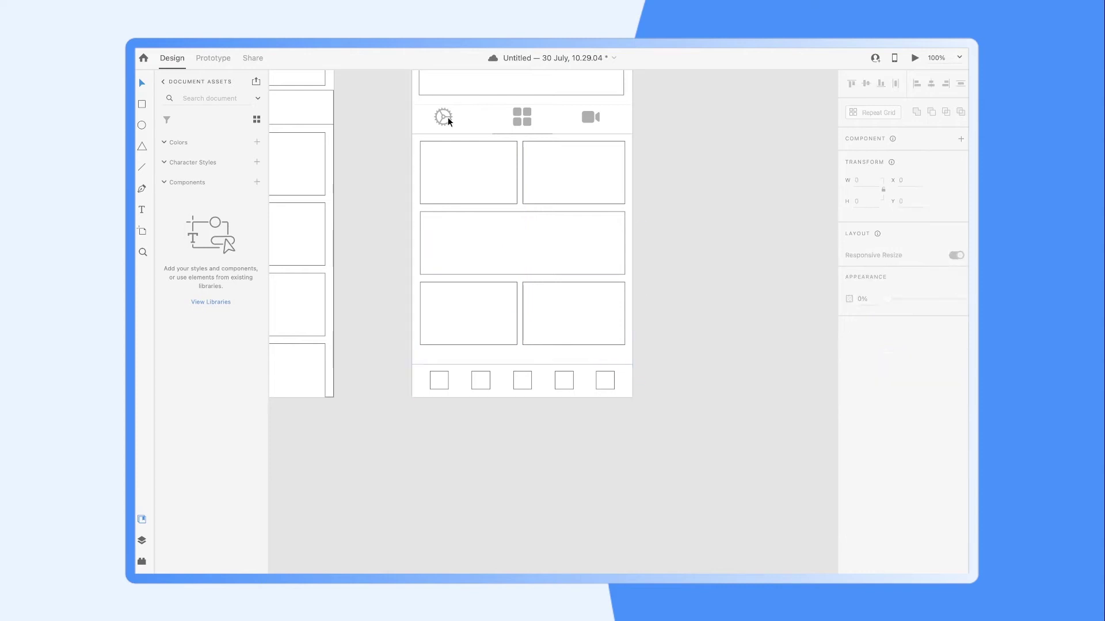
Step: Move the gear icon to the front, resize it to 32×32 on the fifth square, and remove that square's border
{"action": "left_click_drag", "start_coordinate": [450, 121], "coordinate": [665, 381]}
{"action": "right_click", "coordinate": [665, 380]}
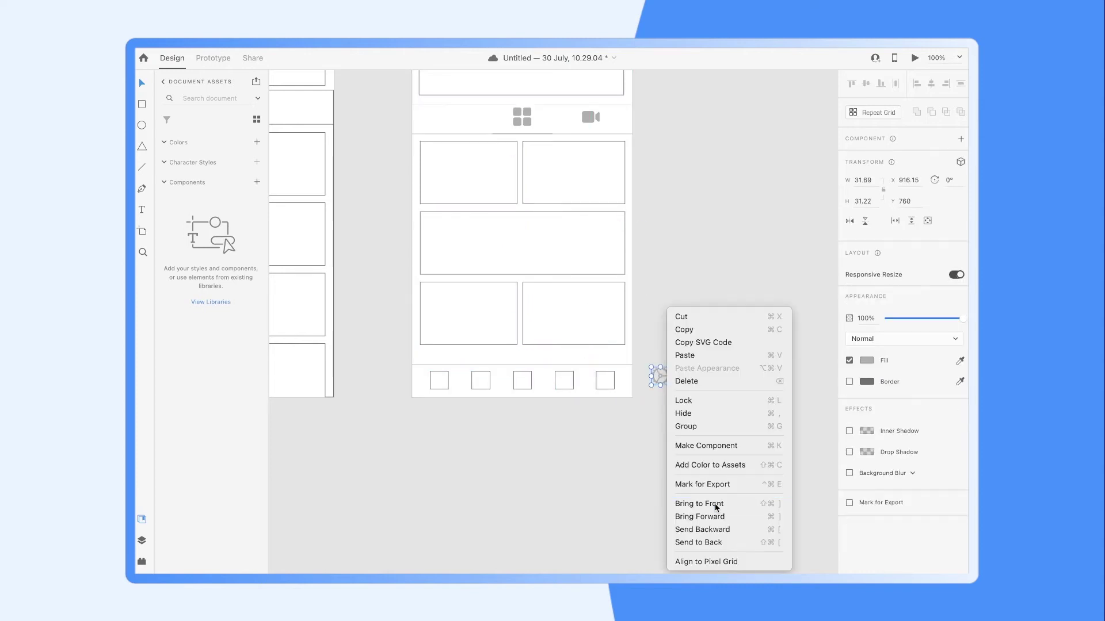
{"action": "left_click", "coordinate": [713, 505]}
{"action": "key", "text": "ctrl+2"}
{"action": "left_click_drag", "start_coordinate": [786, 411], "coordinate": [783, 414]}
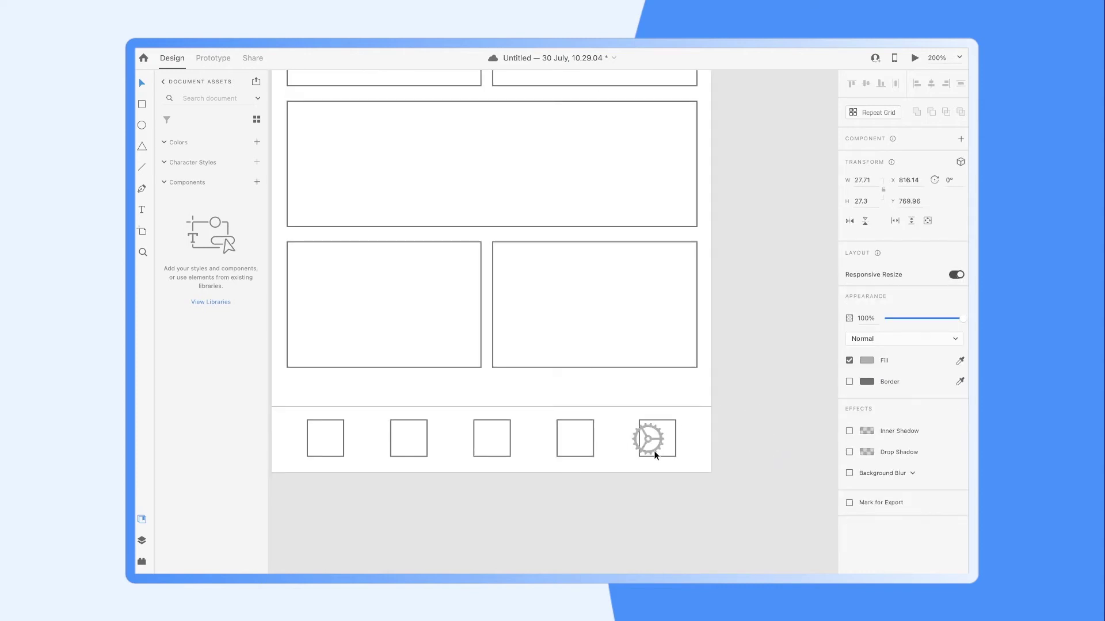
{"action": "left_click_drag", "start_coordinate": [666, 453], "coordinate": [662, 443]}
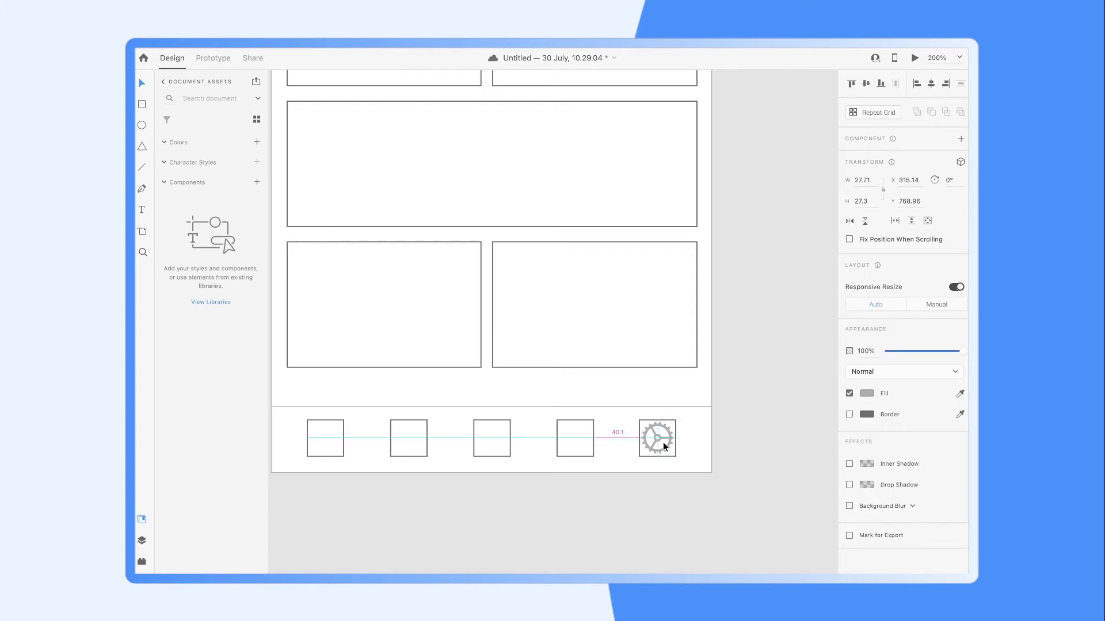
{"action": "double_click", "coordinate": [673, 454]}
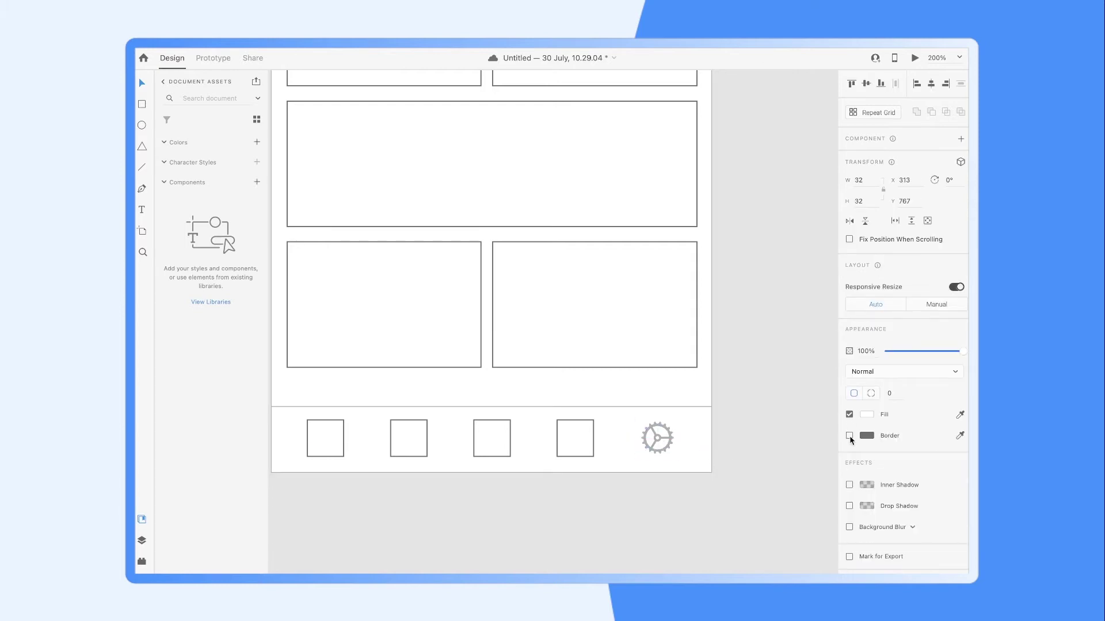
{"action": "left_click", "coordinate": [676, 430]}
Step: Slide the tab underline to the left edge and widen it to 188 px
{"action": "key", "text": "ctrl+1"}
{"action": "scroll", "coordinate": [575, 287], "scroll_direction": "up", "scroll_amount": 2}
{"action": "mouse_move", "coordinate": [537, 205]}
{"action": "left_mouse_down"}
{"action": "mouse_move", "coordinate": [465, 207]}
{"action": "mouse_move", "coordinate": [457, 192]}
{"action": "mouse_move", "coordinate": [522, 207]}
{"action": "left_mouse_up"}
{"action": "left_click", "coordinate": [466, 205]}
Step: Check the camera icon's distances to the grid icon and nudge it slightly left
{"action": "left_click", "coordinate": [468, 197]}
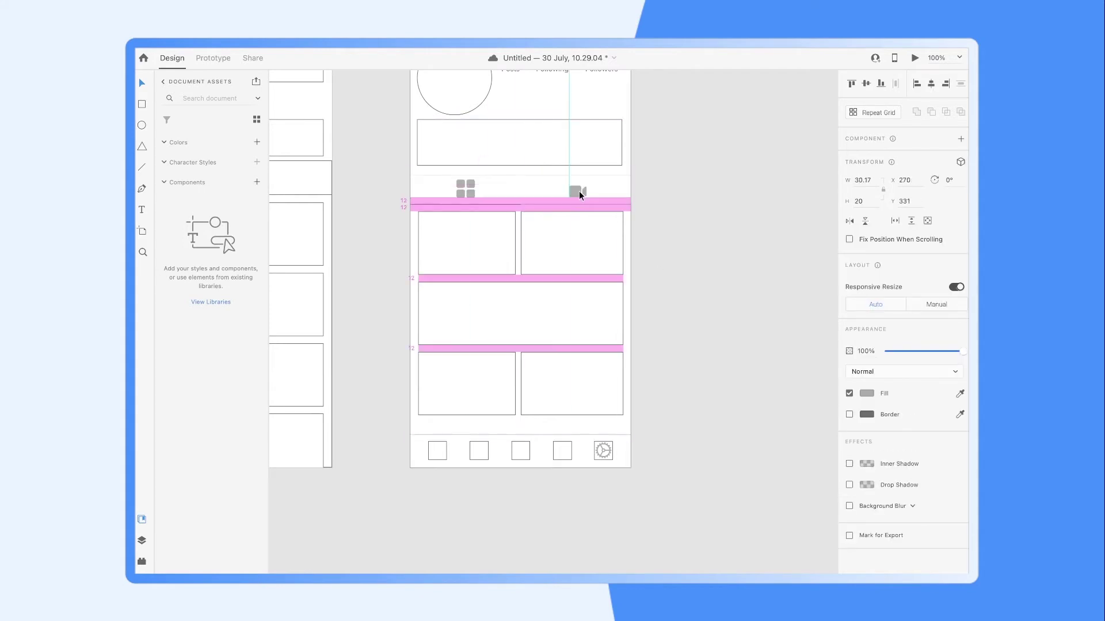
{"action": "left_click", "coordinate": [666, 217]}
{"action": "left_click", "coordinate": [579, 190]}
{"action": "left_click", "coordinate": [466, 188]}
{"action": "left_click", "coordinate": [578, 191]}
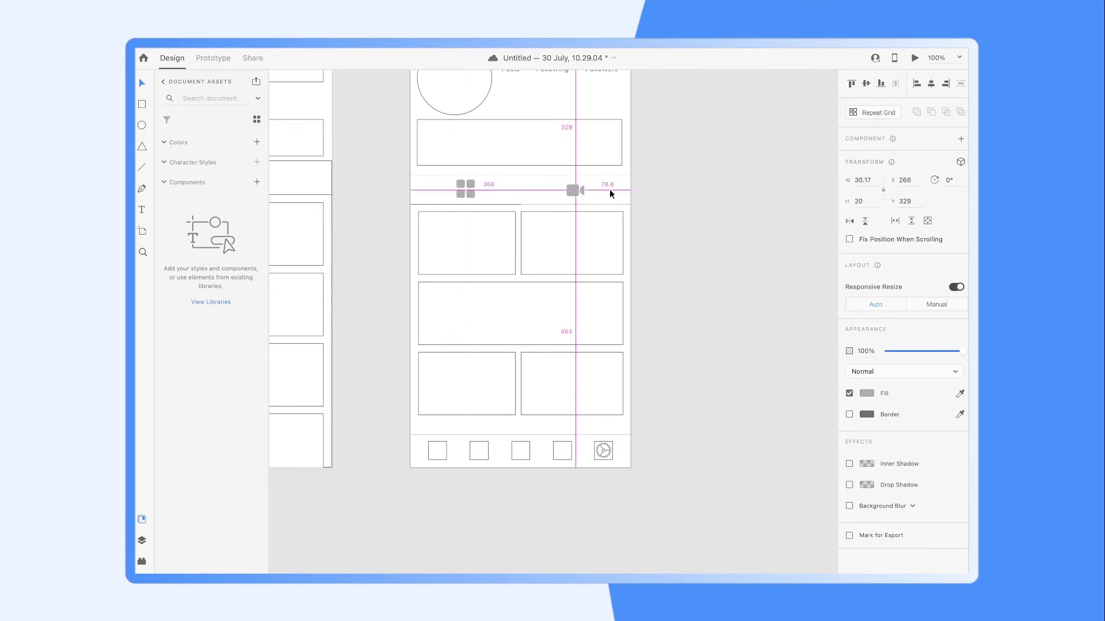
{"action": "key", "text": "Left"}
{"action": "key", "text": "Left"}
{"action": "key", "text": "Left"}
{"action": "left_click", "coordinate": [648, 213]}
{"action": "key", "text": "ctrl+minus"}
{"action": "key", "text": "ctrl+plus"}
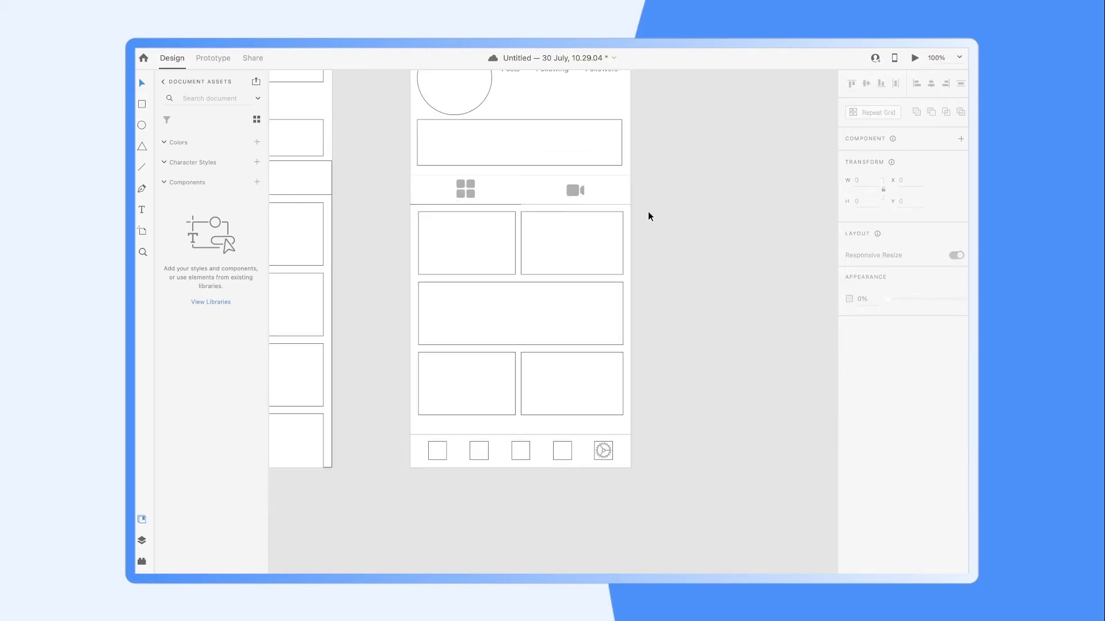
Step: Align the grid and camera tab icons' vertical centres with Align Middle
{"action": "left_click", "coordinate": [575, 190]}
{"action": "key", "text": "ctrl+plus"}
{"action": "scroll", "coordinate": [499, 179], "scroll_direction": "up", "scroll_amount": 2}
{"action": "left_click", "coordinate": [432, 219]}
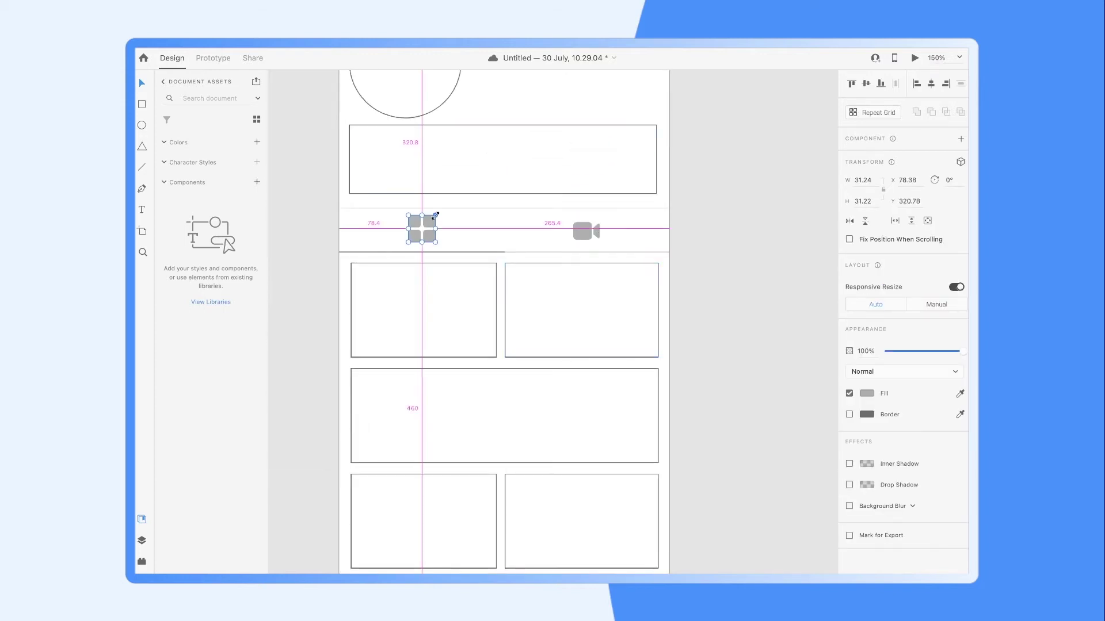
{"action": "left_click", "coordinate": [578, 228], "text": "shift"}
{"action": "left_click", "coordinate": [867, 85]}
{"action": "left_click", "coordinate": [660, 271]}
{"action": "left_click", "coordinate": [702, 288]}
{"action": "key", "text": "ctrl+minus"}
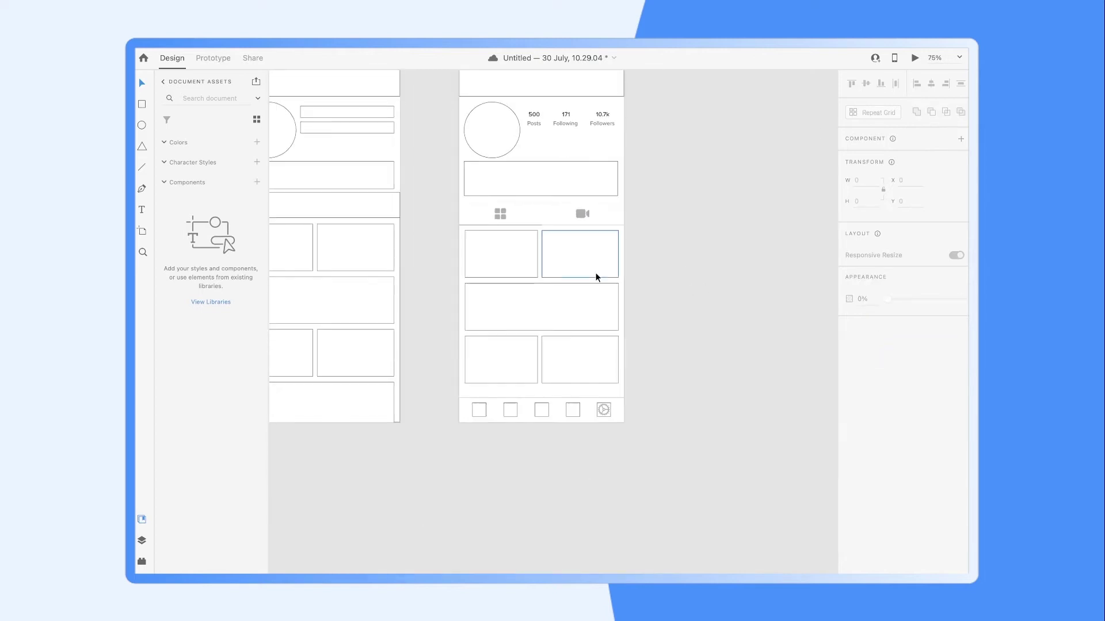
{"action": "key", "text": "super+equal"}
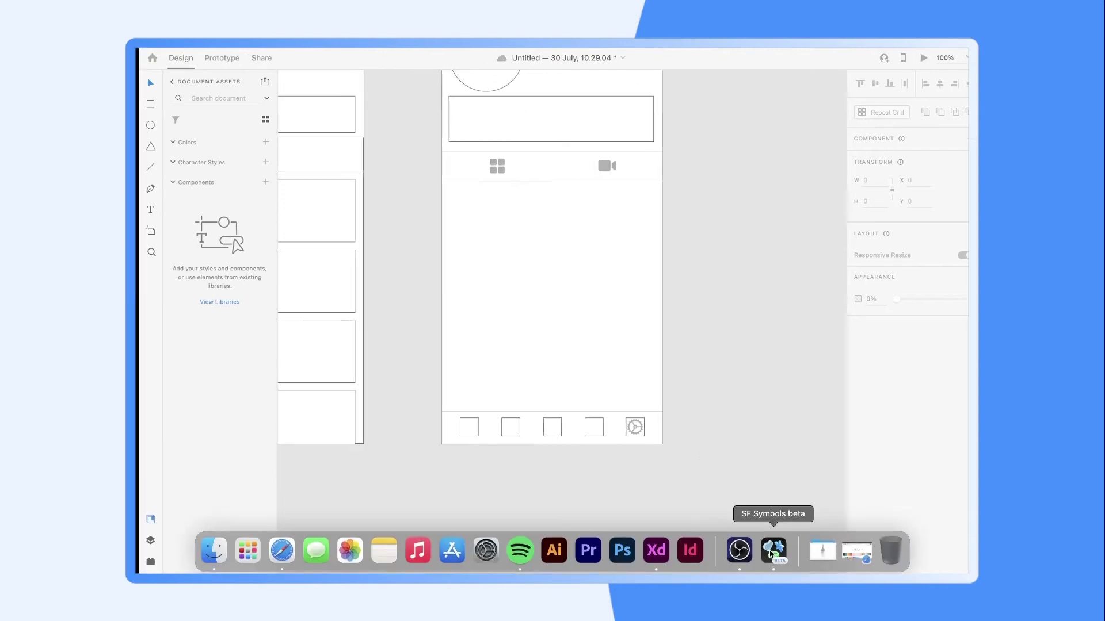
Step: Browse SF Symbols, search 'user', and select the person.fill symbol
{"action": "left_click", "coordinate": [773, 559]}
{"action": "scroll", "coordinate": [730, 311], "scroll_direction": "down", "scroll_amount": 5}
{"action": "scroll", "coordinate": [729, 330], "scroll_direction": "down", "scroll_amount": 5}
{"action": "scroll", "coordinate": [730, 331], "scroll_direction": "down", "scroll_amount": 3}
{"action": "scroll", "coordinate": [731, 331], "scroll_direction": "down", "scroll_amount": 2}
{"action": "scroll", "coordinate": [731, 331], "scroll_direction": "down", "scroll_amount": 3}
{"action": "scroll", "coordinate": [730, 331], "scroll_direction": "down", "scroll_amount": 2}
{"action": "scroll", "coordinate": [731, 330], "scroll_direction": "down", "scroll_amount": 3}
{"action": "scroll", "coordinate": [731, 331], "scroll_direction": "down", "scroll_amount": 3}
{"action": "scroll", "coordinate": [730, 330], "scroll_direction": "down", "scroll_amount": 4}
{"action": "scroll", "coordinate": [730, 330], "scroll_direction": "down", "scroll_amount": 3}
{"action": "scroll", "coordinate": [730, 325], "scroll_direction": "down", "scroll_amount": 5}
{"action": "left_click", "coordinate": [874, 78]}
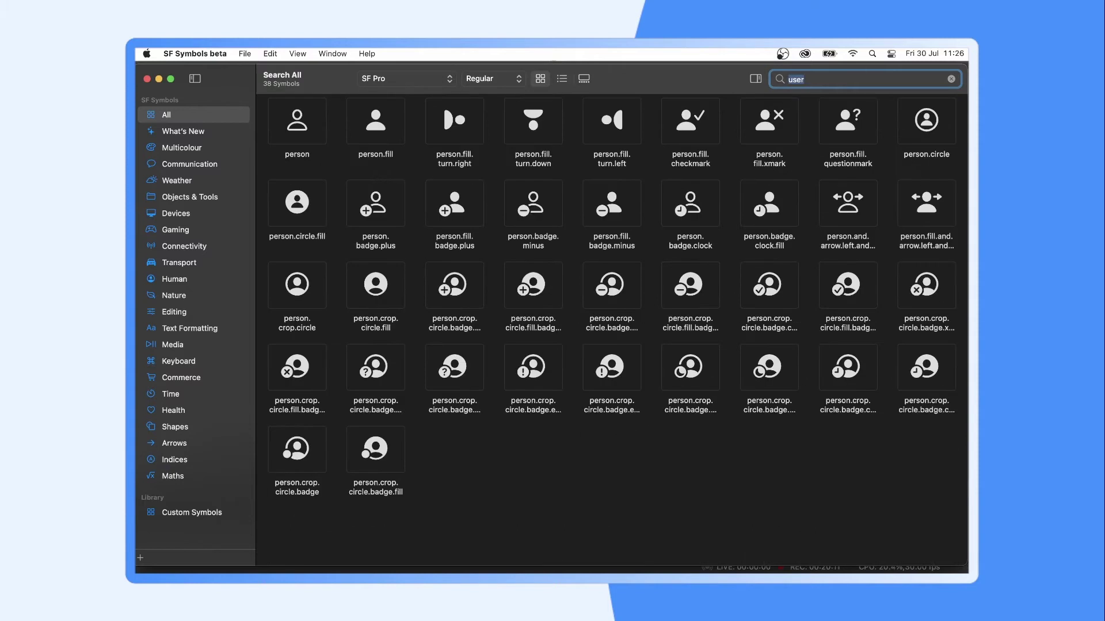
{"action": "left_click", "coordinate": [377, 122]}
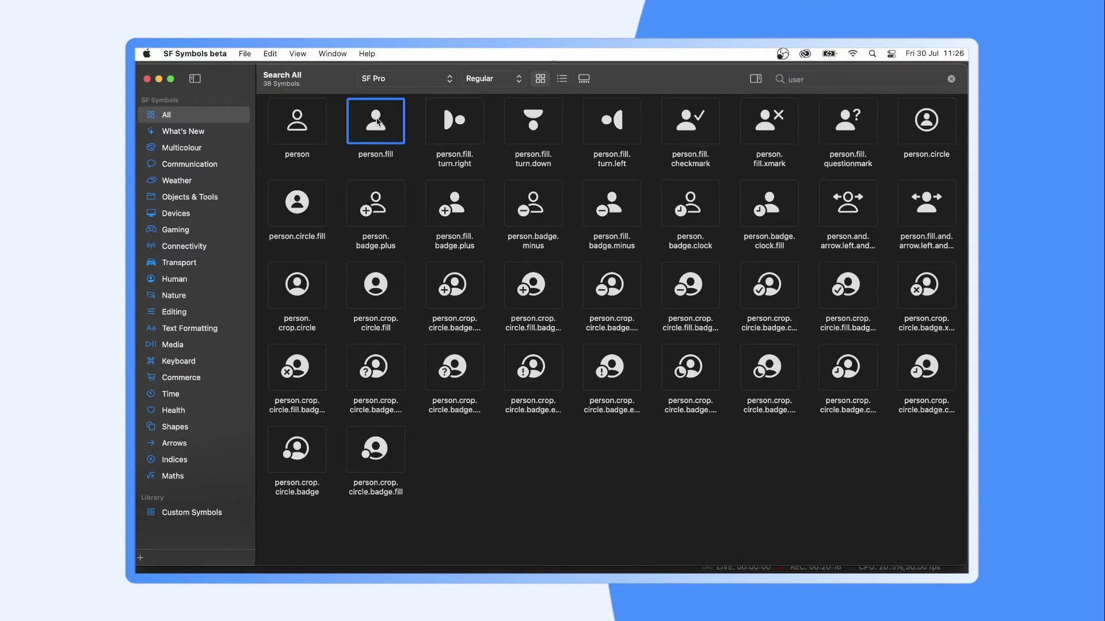
{"action": "mouse_move", "coordinate": [738, 550]}
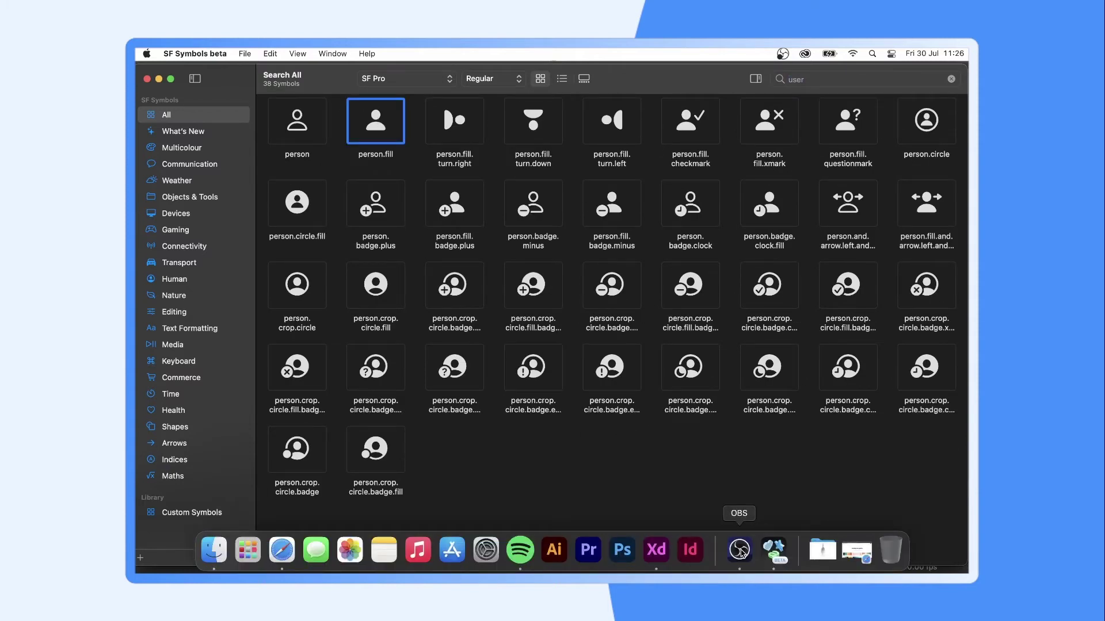
Step: Paste the person.fill symbol, shrink it to icon size, and move it into the fourth nav box
{"action": "left_click", "coordinate": [656, 550]}
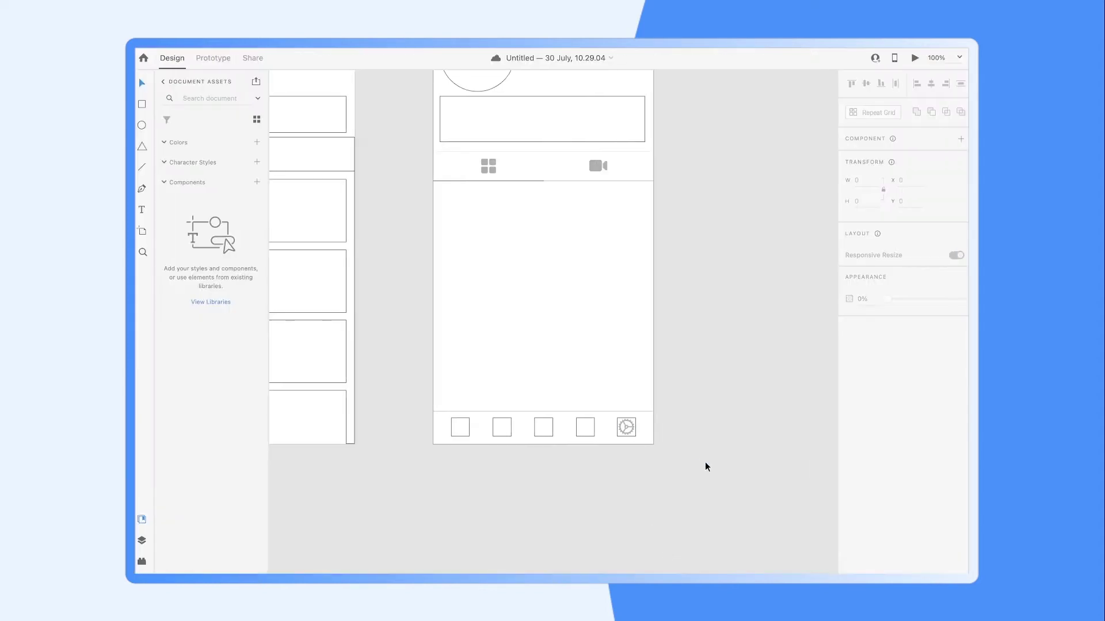
{"action": "key", "text": "super+v"}
{"action": "left_click_drag", "start_coordinate": [465, 184], "coordinate": [470, 236]}
{"action": "key", "text": "super+shift+g"}
{"action": "key", "text": "super+2"}
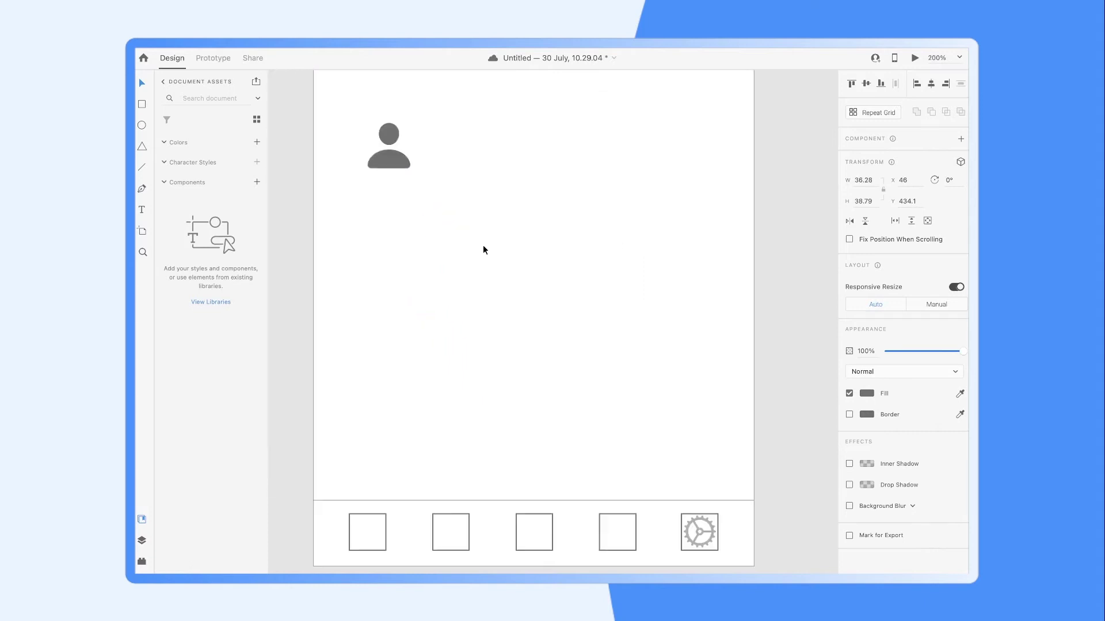
{"action": "left_click_drag", "start_coordinate": [558, 464], "coordinate": [563, 411]}
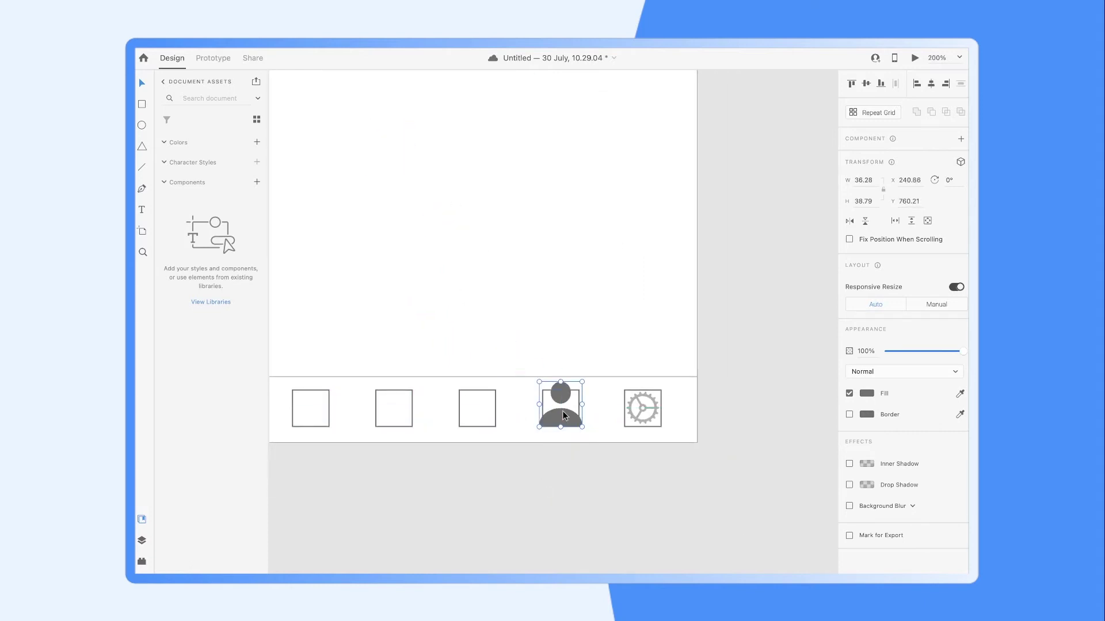
{"action": "key", "text": "super+equal"}
{"action": "mouse_move", "coordinate": [605, 367]}
{"action": "left_mouse_down"}
{"action": "mouse_move", "coordinate": [575, 399]}
{"action": "mouse_move", "coordinate": [592, 446]}
{"action": "left_mouse_up"}
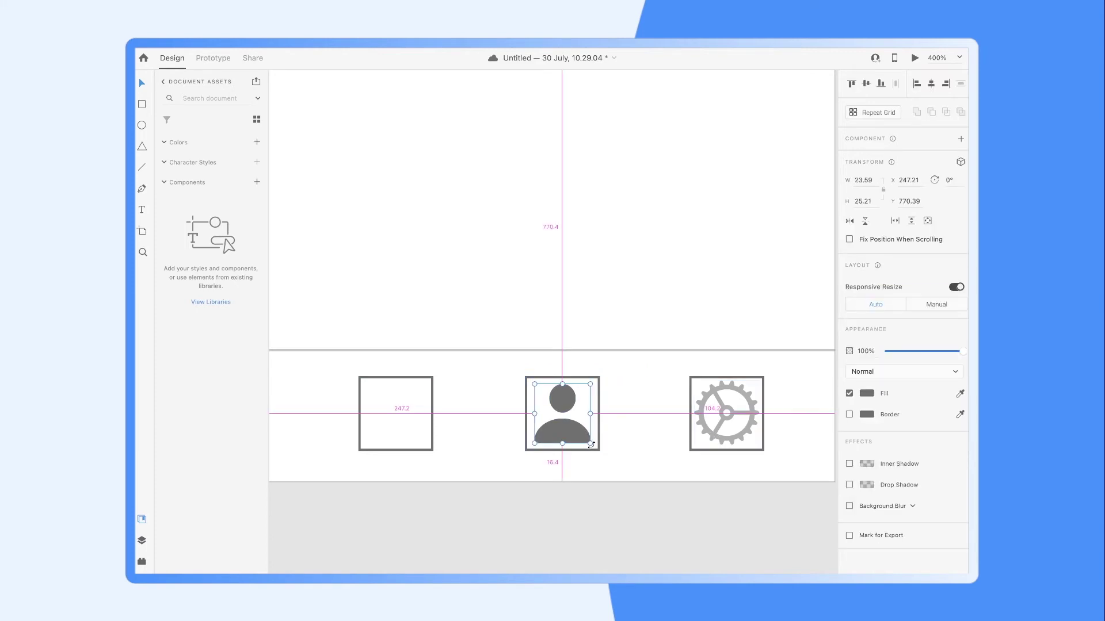
Step: Size the person icon to about 25.5×27.3 and give it the gear's light grey fill
{"action": "left_click", "coordinate": [732, 439], "text": "shift"}
{"action": "left_click", "coordinate": [561, 411]}
{"action": "left_click_drag", "start_coordinate": [591, 444], "coordinate": [555, 449]}
{"action": "left_click", "coordinate": [597, 474]}
{"action": "left_click", "coordinate": [959, 414]}
{"action": "left_click", "coordinate": [764, 409]}
{"action": "left_click", "coordinate": [752, 519]}
{"action": "key", "text": "ctrl+0"}
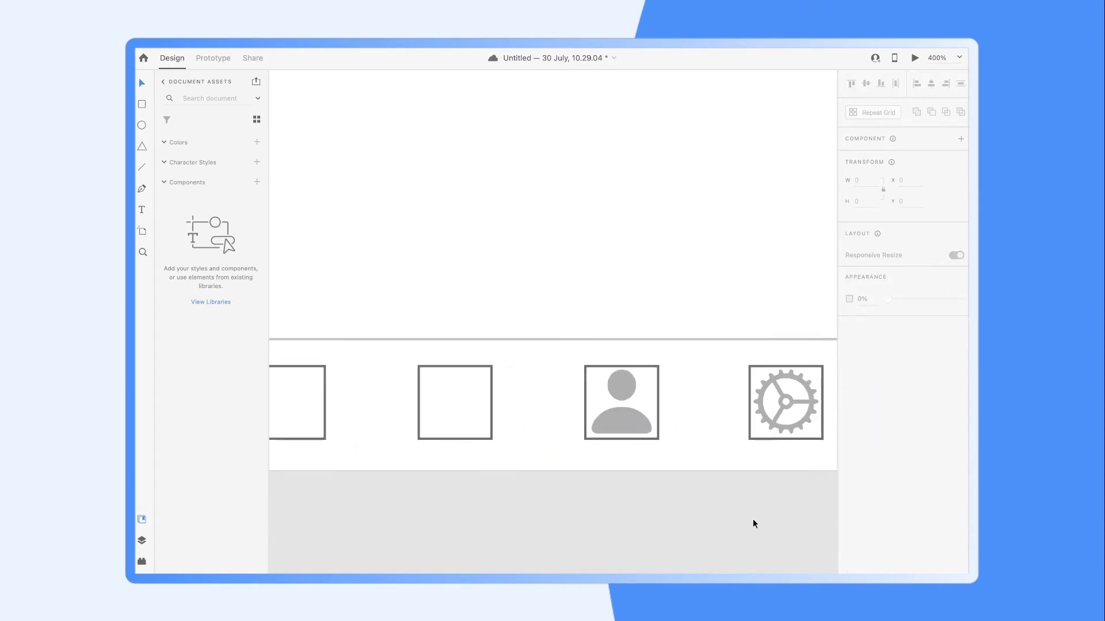
{"action": "key", "text": "ctrl+plus"}
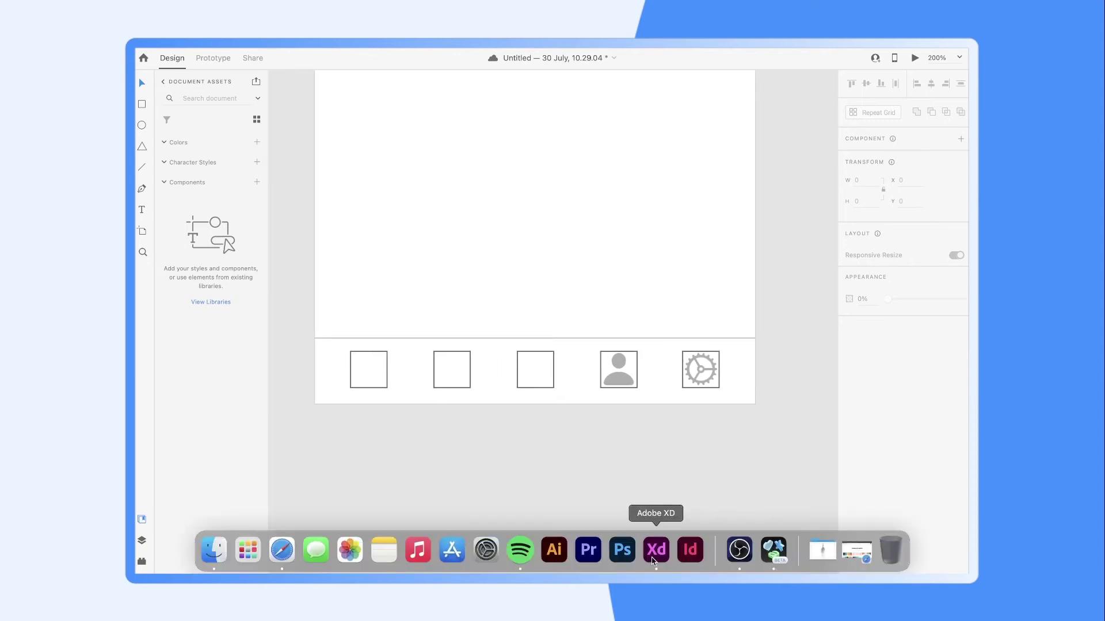
Step: Copy plus.circle.fill from the SF Symbols Maths category and paste it onto the XD artboard
{"action": "left_click", "coordinate": [781, 554]}
{"action": "left_click", "coordinate": [184, 117]}
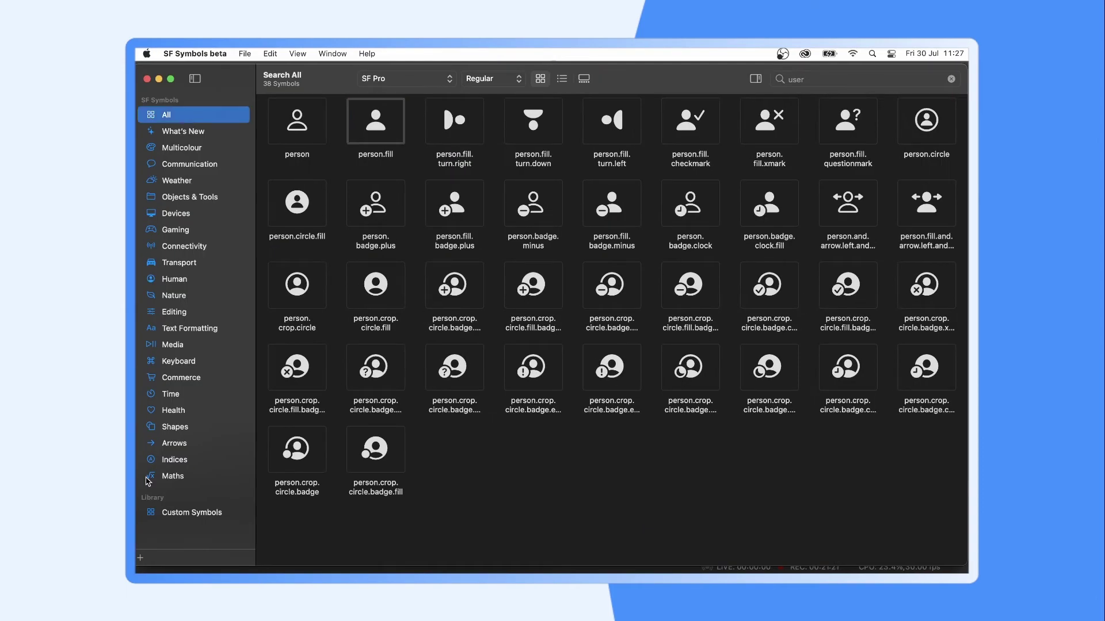
{"action": "left_click", "coordinate": [176, 431]}
{"action": "left_click", "coordinate": [172, 476]}
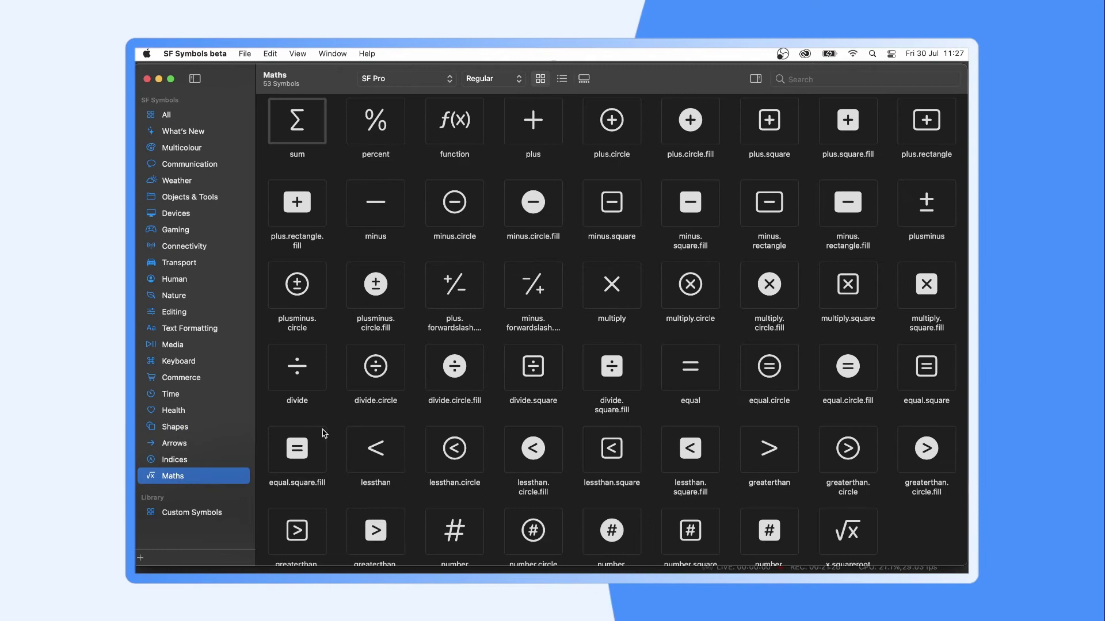
{"action": "scroll", "coordinate": [613, 344], "scroll_direction": "down", "scroll_amount": 3}
{"action": "scroll", "coordinate": [613, 344], "scroll_direction": "up", "scroll_amount": 3}
{"action": "left_click", "coordinate": [698, 122]}
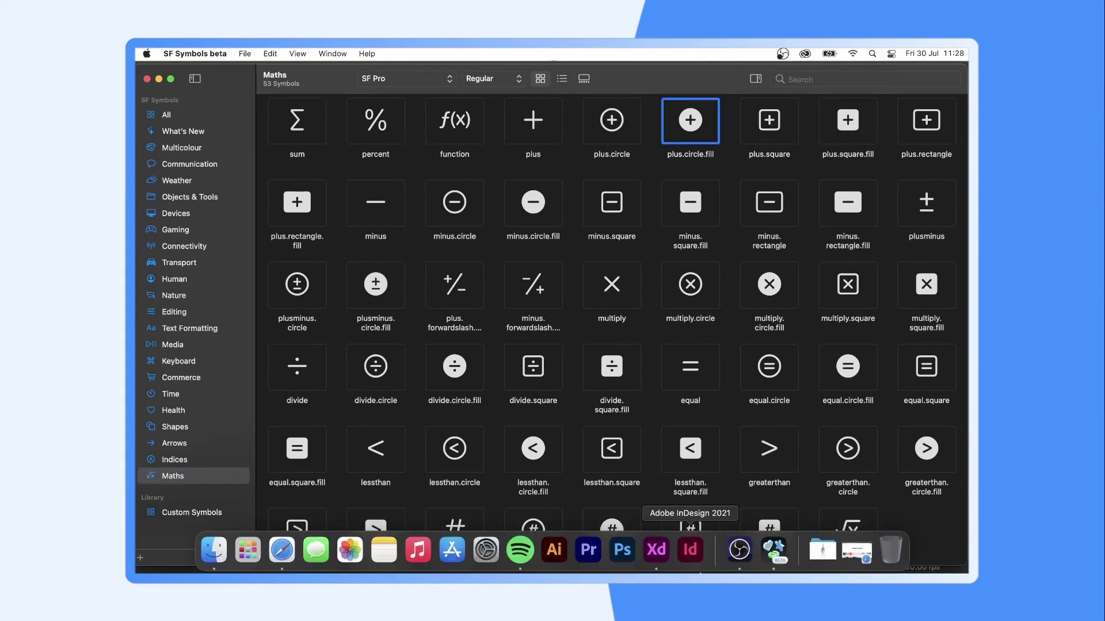
{"action": "left_click", "coordinate": [671, 597]}
{"action": "key", "text": "super+v"}
{"action": "left_click_drag", "start_coordinate": [392, 160], "coordinate": [549, 386]}
Step: Size the plus icon to 27.3, give it the person icon's light grey, and centre it in box three
{"action": "left_click", "coordinate": [619, 382], "text": "shift"}
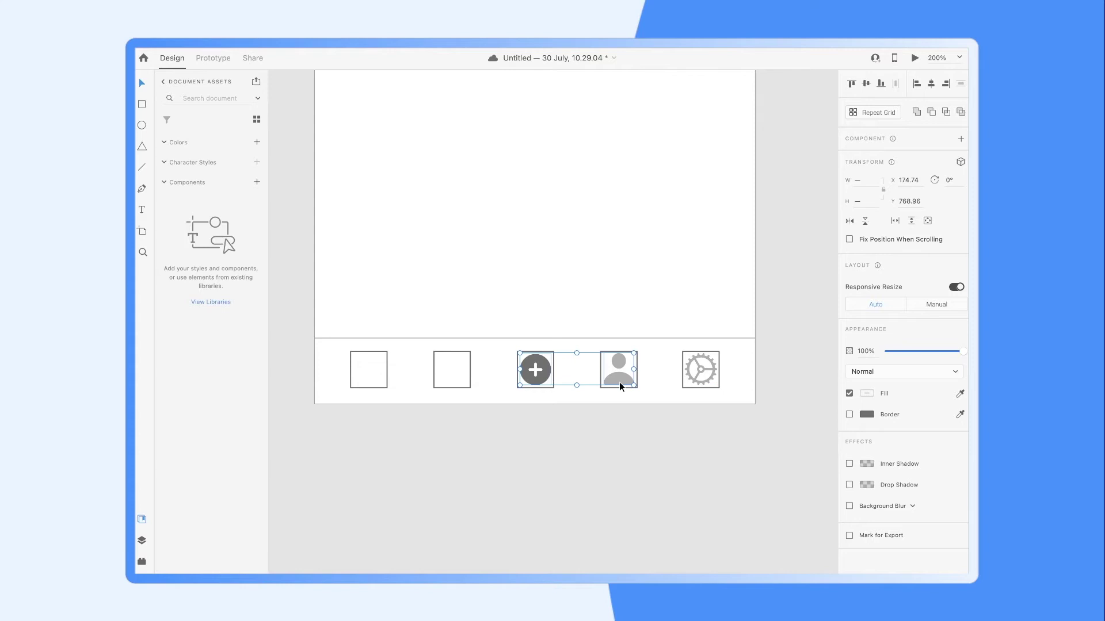
{"action": "left_click", "coordinate": [695, 377], "text": "shift"}
{"action": "key", "text": "ctrl+equal"}
{"action": "key", "text": "ctrl+equal"}
{"action": "key", "text": "ctrl+equal"}
{"action": "left_click", "coordinate": [546, 410]}
{"action": "left_click_drag", "start_coordinate": [553, 396], "coordinate": [550, 398]}
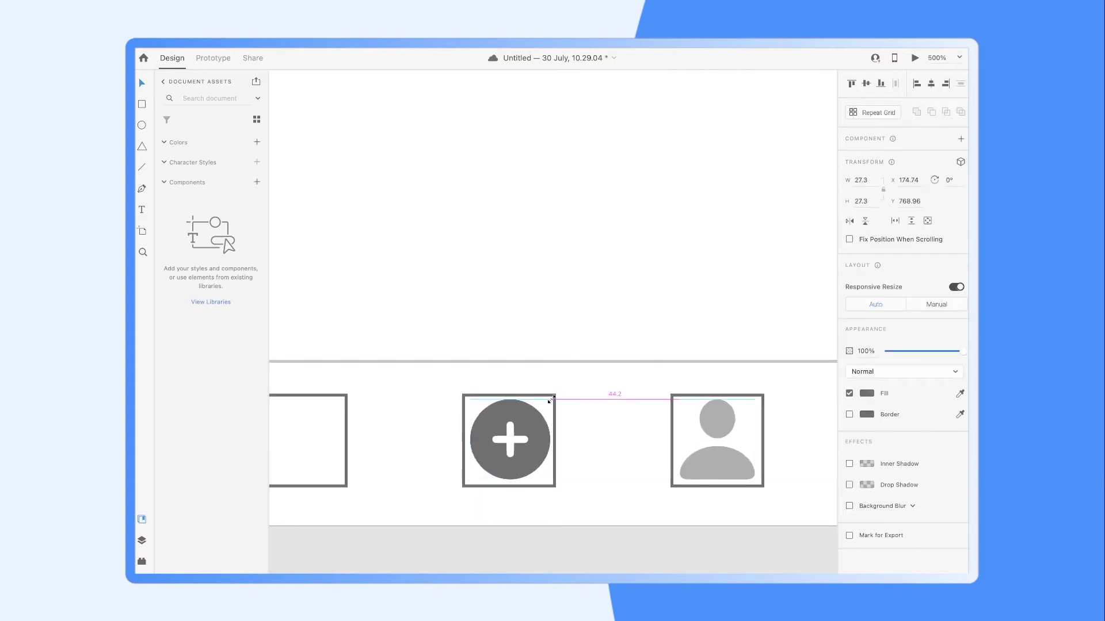
{"action": "key", "text": "i"}
{"action": "left_click", "coordinate": [717, 429]}
{"action": "left_click_drag", "start_coordinate": [529, 454], "coordinate": [528, 454]}
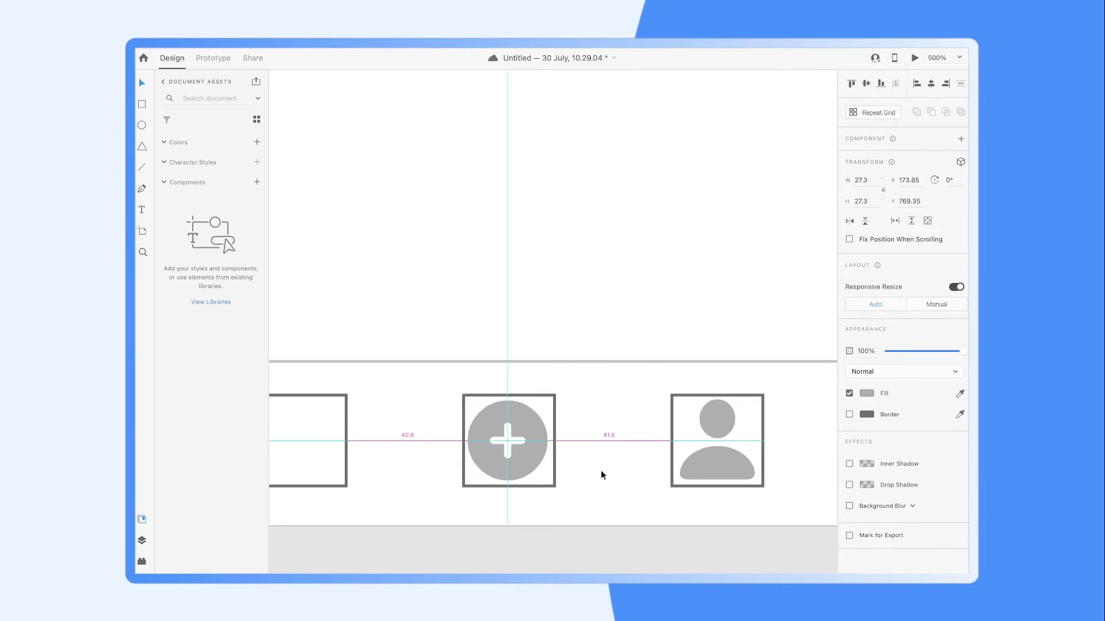
{"action": "key", "text": "ctrl+minus"}
{"action": "left_click_drag", "start_coordinate": [543, 423], "coordinate": [544, 420]}
{"action": "left_click", "coordinate": [605, 477]}
{"action": "key", "text": "ctrl+1"}
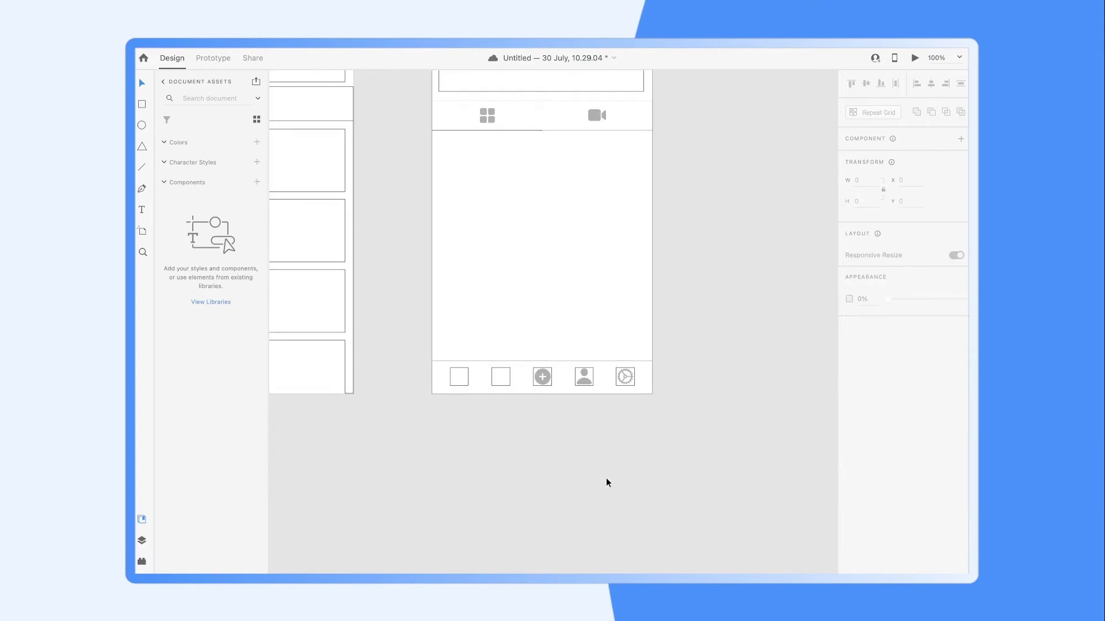
{"action": "key", "text": "ctrl+plus"}
{"action": "key", "text": "ctrl+plus"}
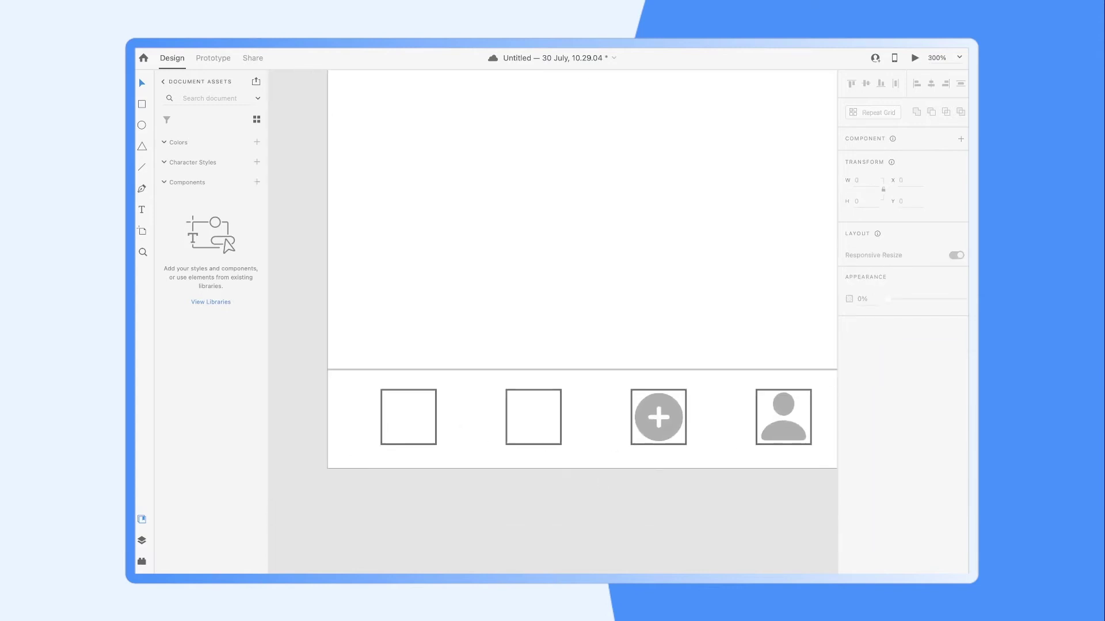
Step: Copy the magnifyingglass symbol from SF Symbols and paste it into the second nav box
{"action": "left_click", "coordinate": [720, 548]}
{"action": "left_click", "coordinate": [843, 79]}
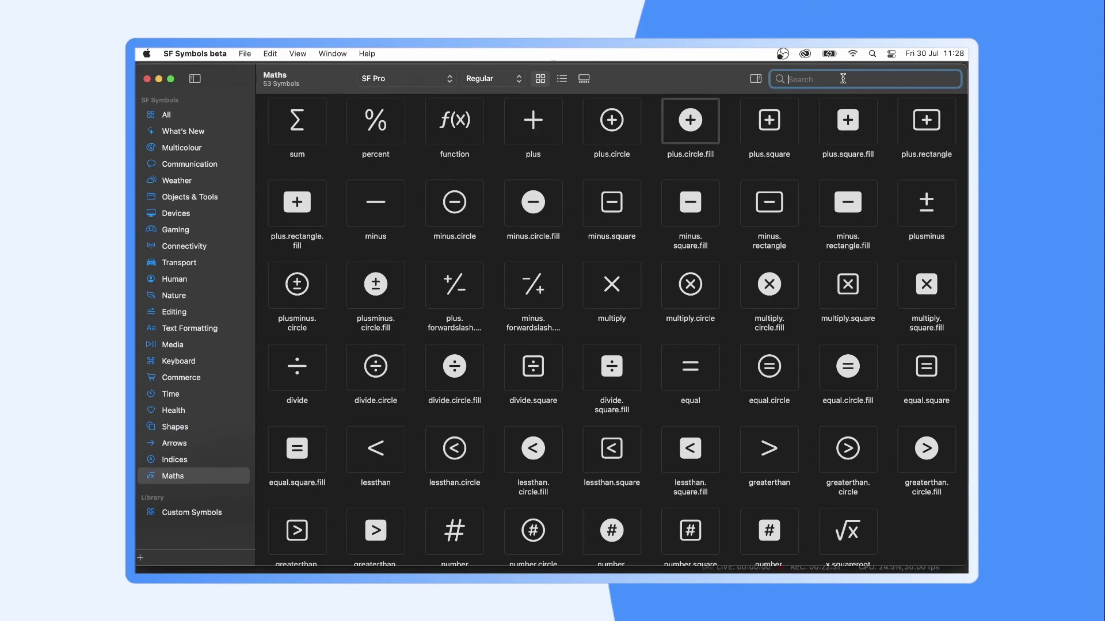
{"action": "type", "text": "search"}
{"action": "left_click", "coordinate": [393, 122]}
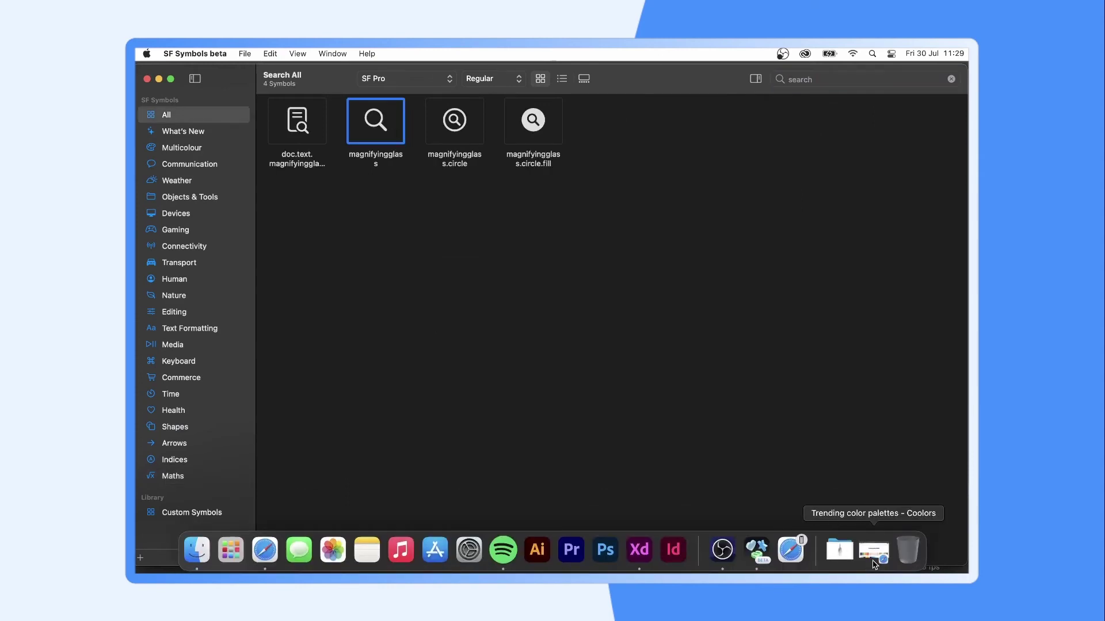
{"action": "left_click", "coordinate": [636, 552]}
{"action": "key", "text": "ctrl+v"}
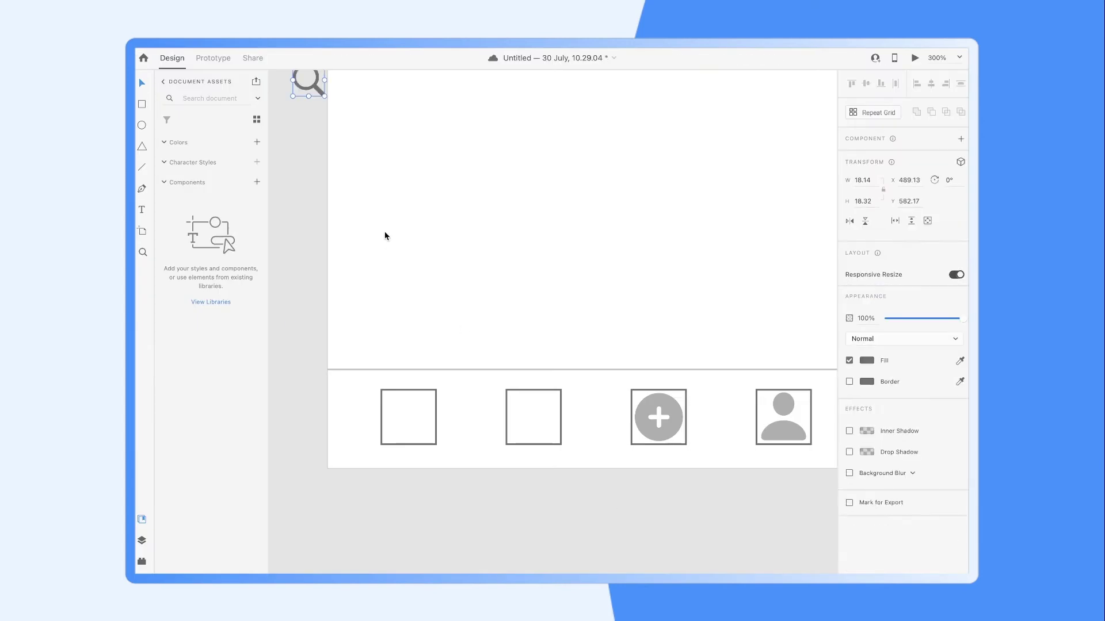
{"action": "mouse_move", "coordinate": [320, 89]}
{"action": "left_mouse_down"}
{"action": "mouse_move", "coordinate": [551, 420]}
{"action": "mouse_move", "coordinate": [511, 394]}
{"action": "left_mouse_up"}
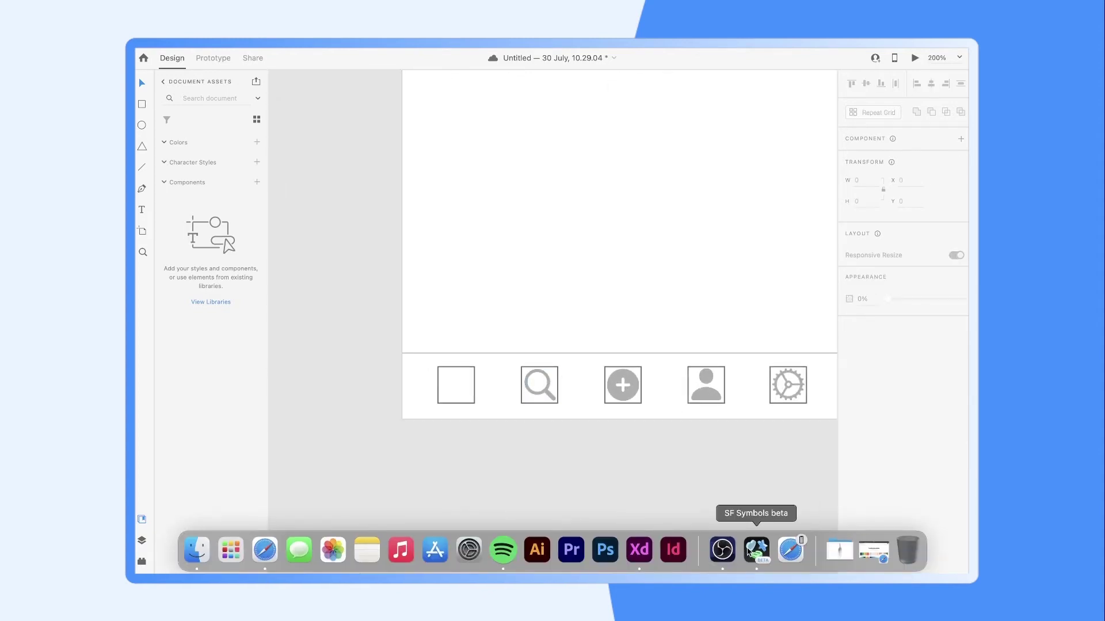
Step: Search 'Home' in SF Symbols, choose house.fill over house, and paste it into XD
{"action": "left_click", "coordinate": [755, 547]}
{"action": "left_click", "coordinate": [869, 80]}
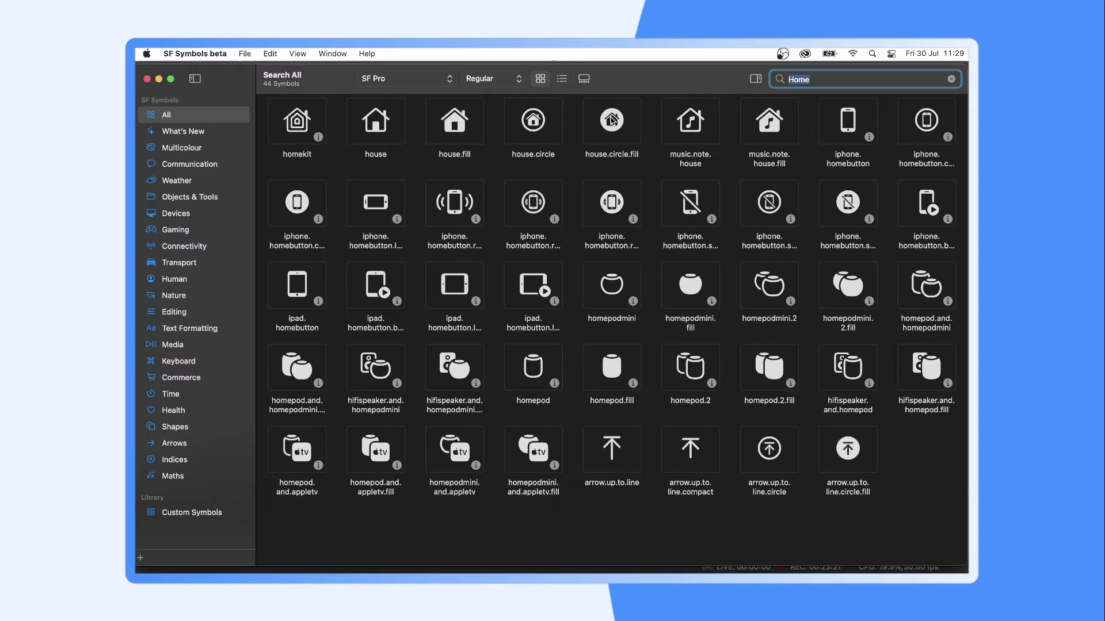
{"action": "left_click", "coordinate": [386, 124]}
{"action": "left_click", "coordinate": [473, 125]}
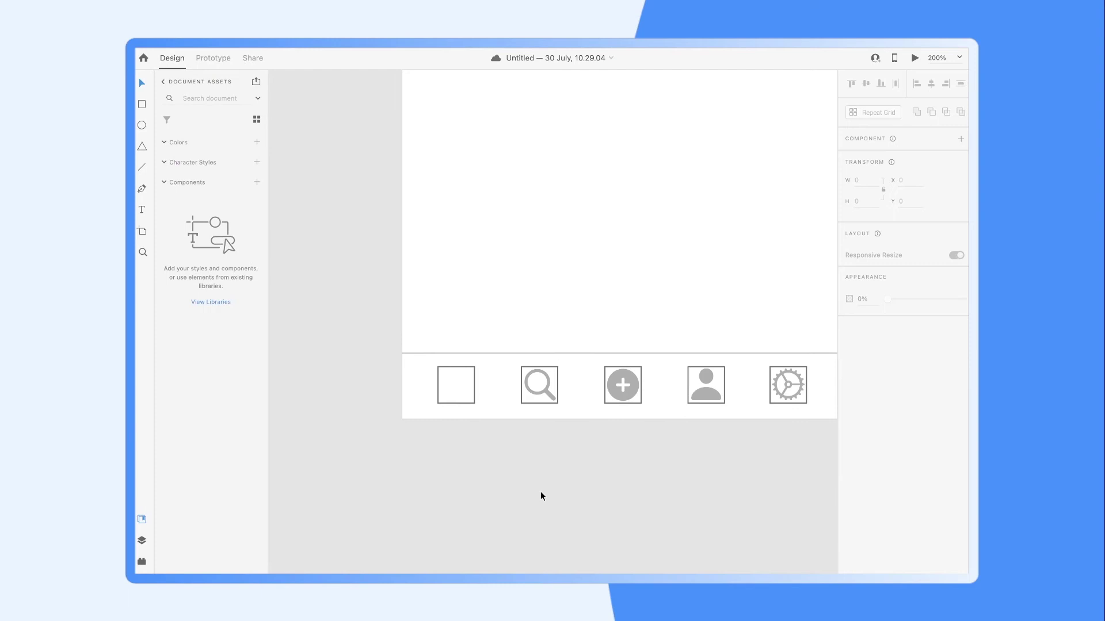
{"action": "key", "text": "super+v"}
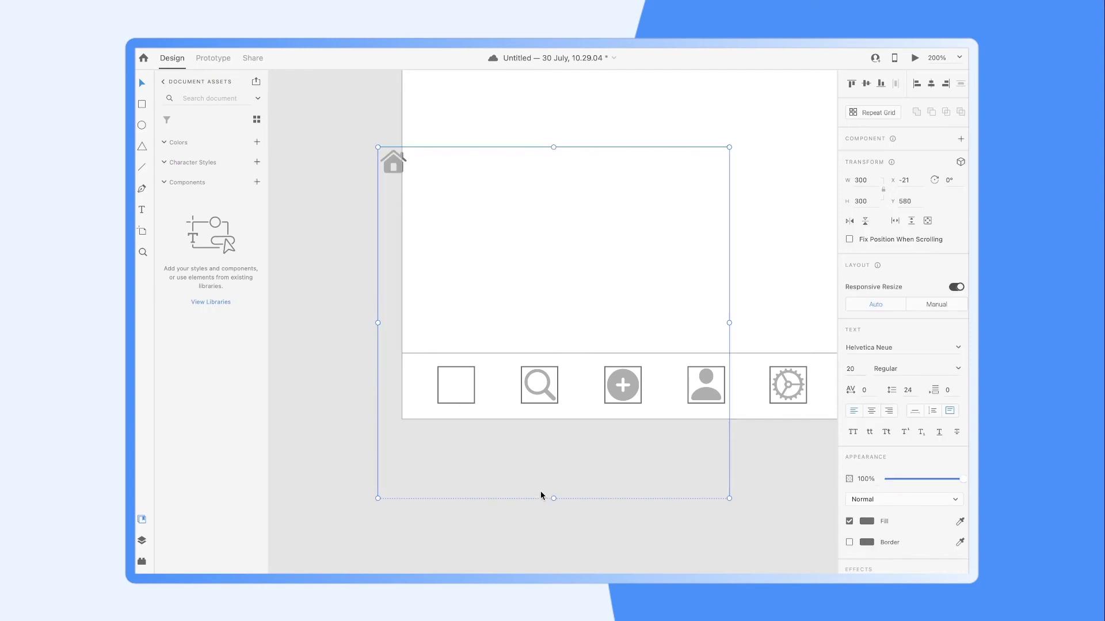
Step: Convert the house glyph to a vector, enlarge it, and delete its placeholder box
{"action": "key", "text": "super+8"}
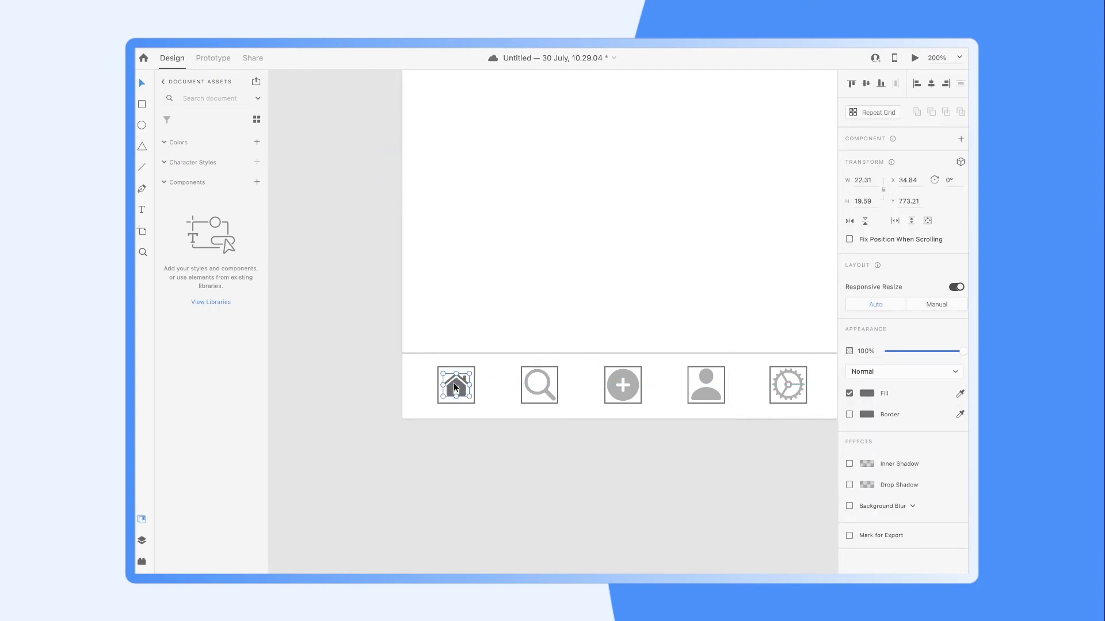
{"action": "key", "text": "super+equal"}
{"action": "left_click_drag", "start_coordinate": [405, 440], "coordinate": [414, 448]}
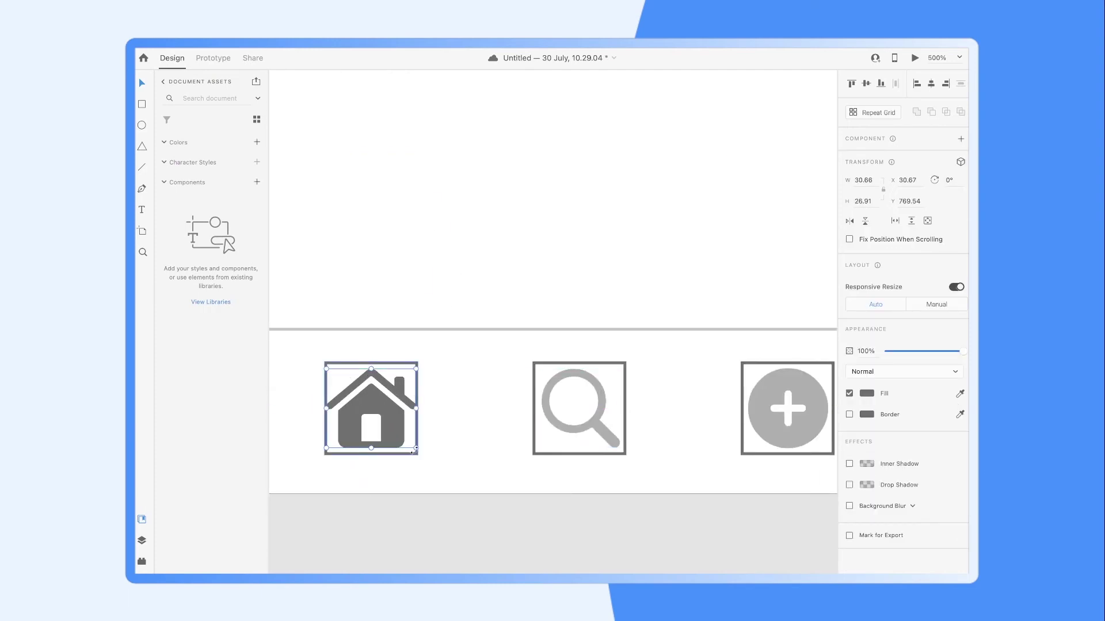
{"action": "left_click", "coordinate": [410, 363]}
{"action": "key", "text": "Delete"}
Step: Delete the placeholder boxes around the search, plus, person and gear icons
{"action": "left_click", "coordinate": [560, 363]}
{"action": "key", "text": "Delete"}
{"action": "left_click", "coordinate": [768, 367]}
{"action": "key", "text": "Delete"}
{"action": "scroll", "coordinate": [719, 364], "scroll_direction": "right", "scroll_amount": 5}
{"action": "left_click", "coordinate": [622, 365]}
{"action": "key", "text": "Delete"}
{"action": "left_click", "coordinate": [748, 361]}
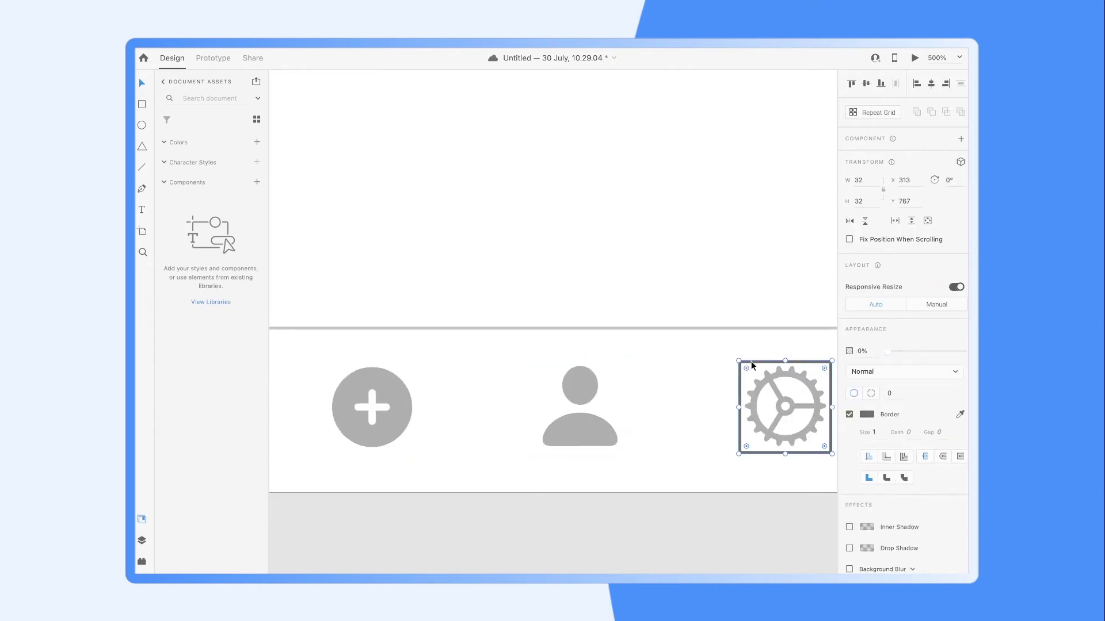
{"action": "key", "text": "Delete"}
{"action": "key", "text": "super+1"}
{"action": "scroll", "coordinate": [684, 439], "scroll_direction": "up", "scroll_amount": 5}
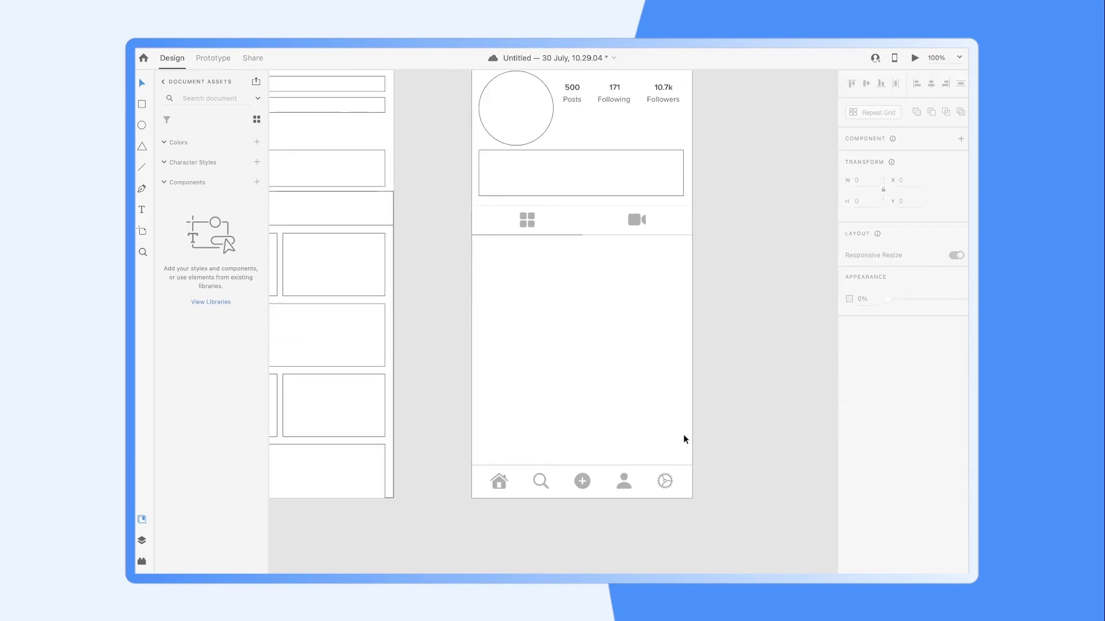
{"action": "scroll", "coordinate": [684, 435], "scroll_direction": "up", "scroll_amount": 2}
Step: Save the wireframe document
{"action": "key", "text": "ctrl+minus"}
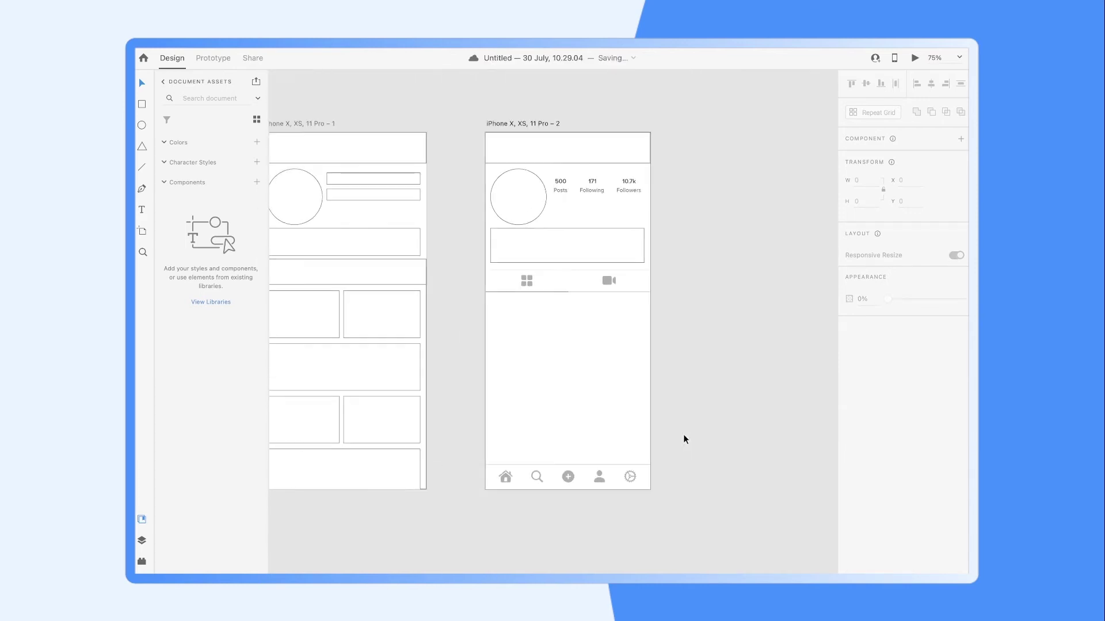
{"action": "key", "text": "ctrl+plus"}
{"action": "key", "text": "ctrl+s"}
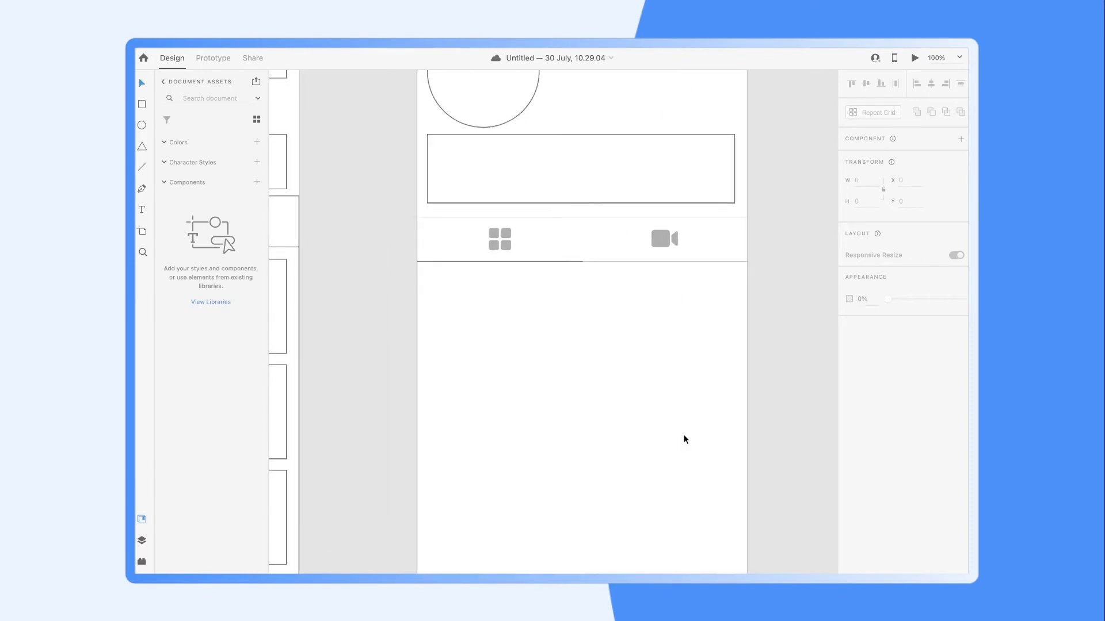
Step: Place a copy of the person icon in the avatar circle, trying boolean combines before reverting
{"action": "mouse_move", "coordinate": [615, 528]}
{"action": "left_mouse_down"}
{"action": "mouse_move", "coordinate": [508, 165]}
{"action": "mouse_move", "coordinate": [542, 196]}
{"action": "mouse_move", "coordinate": [521, 174]}
{"action": "mouse_move", "coordinate": [516, 190]}
{"action": "left_mouse_up"}
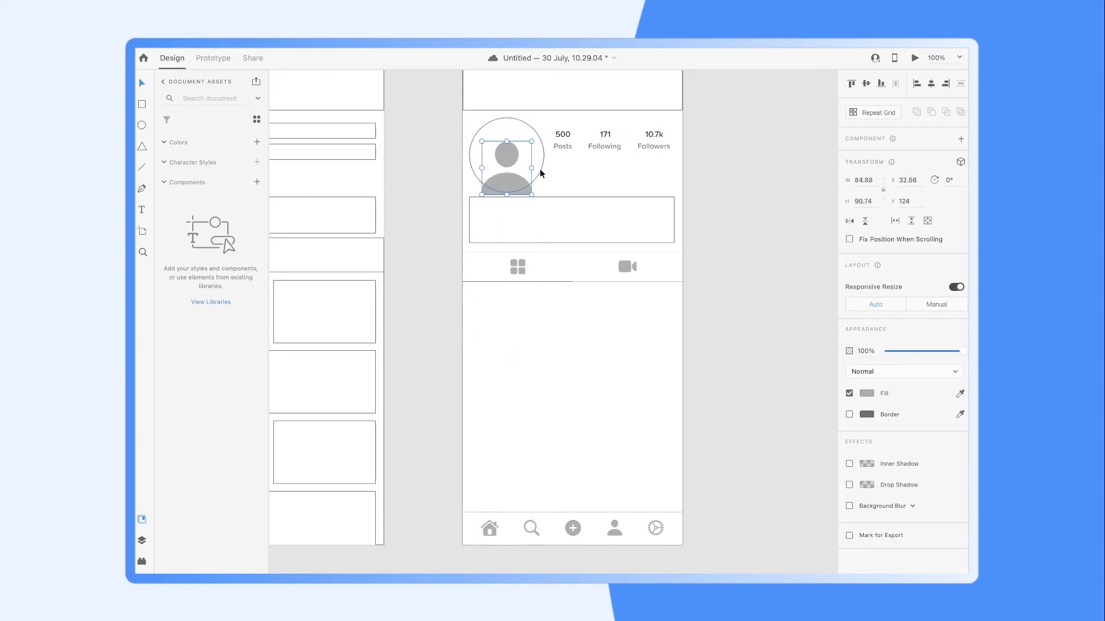
{"action": "left_click", "coordinate": [541, 172], "text": "shift"}
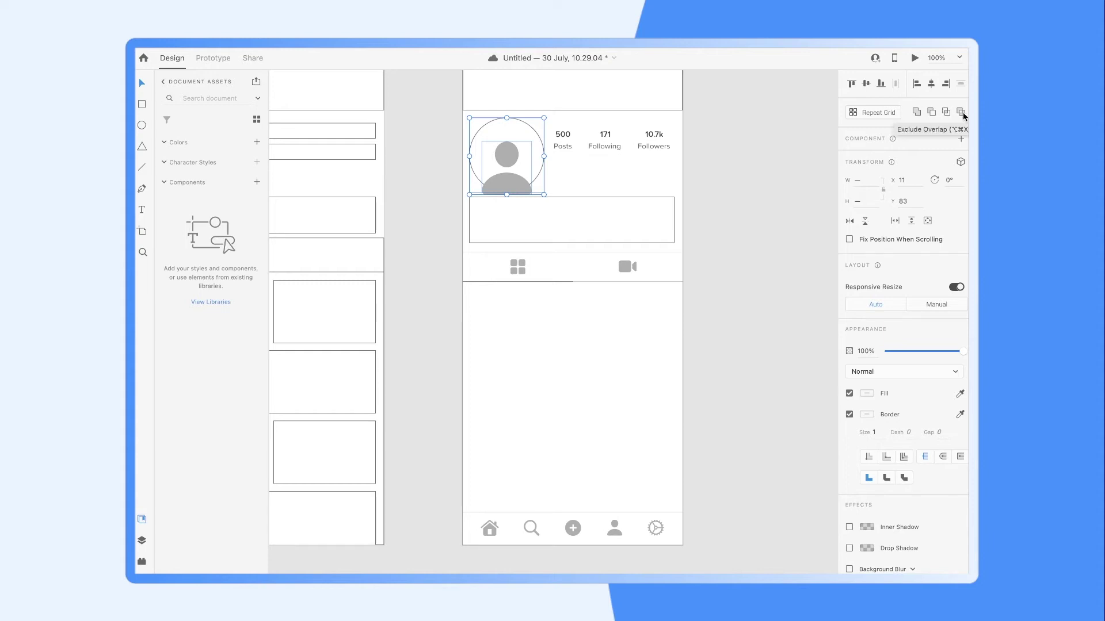
{"action": "left_click", "coordinate": [961, 112]}
{"action": "left_click", "coordinate": [947, 112]}
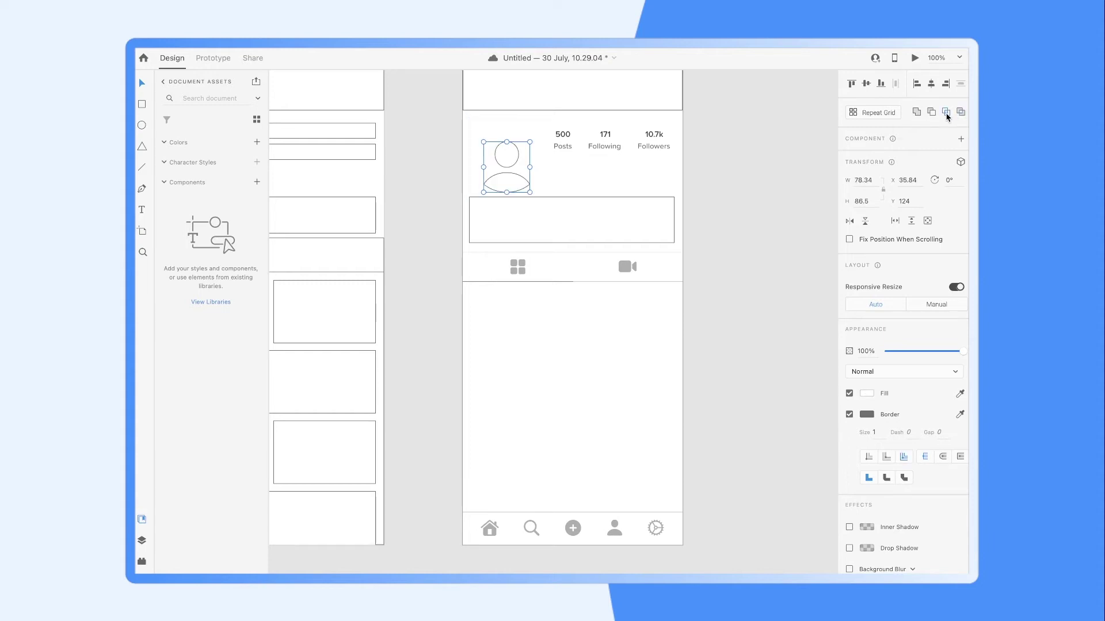
{"action": "key", "text": "ctrl+z"}
{"action": "key", "text": "ctrl+z"}
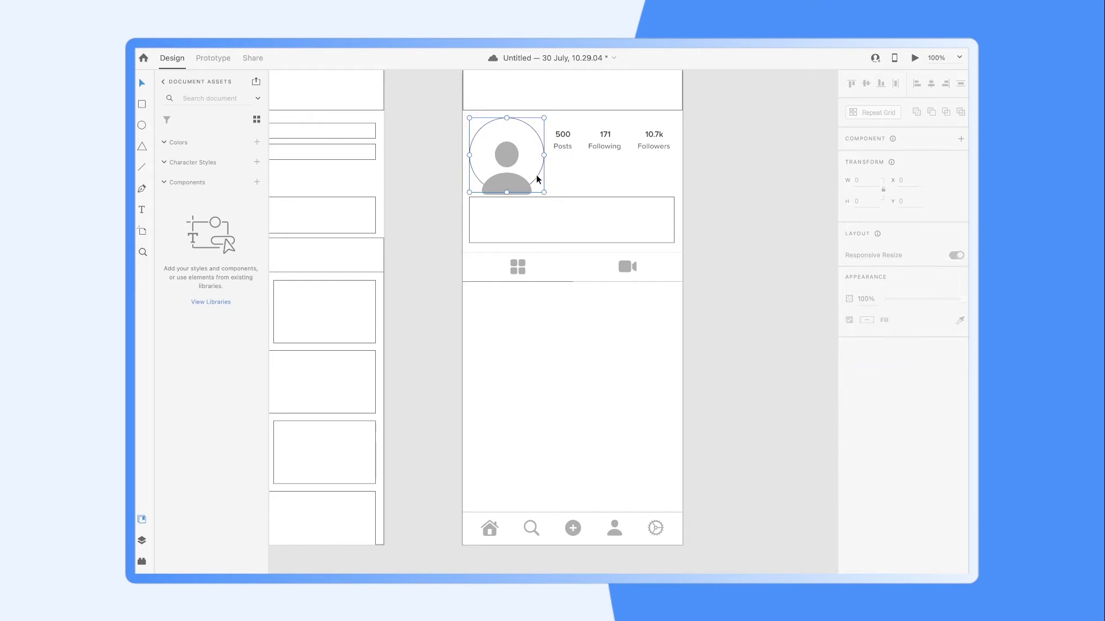
{"action": "left_click", "coordinate": [946, 113]}
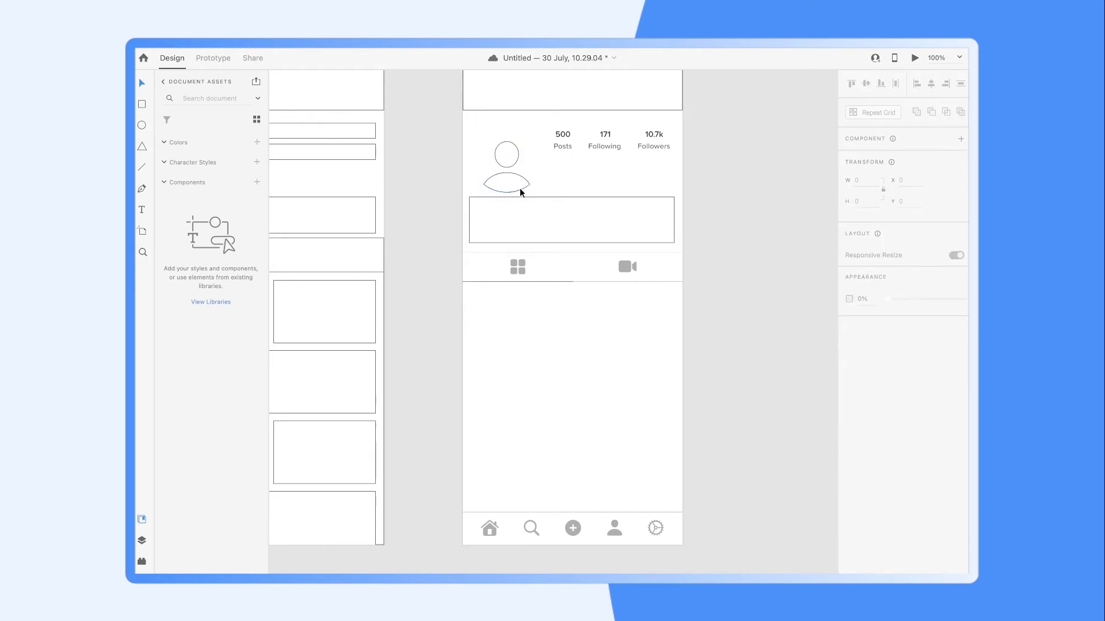
{"action": "left_click", "coordinate": [530, 155]}
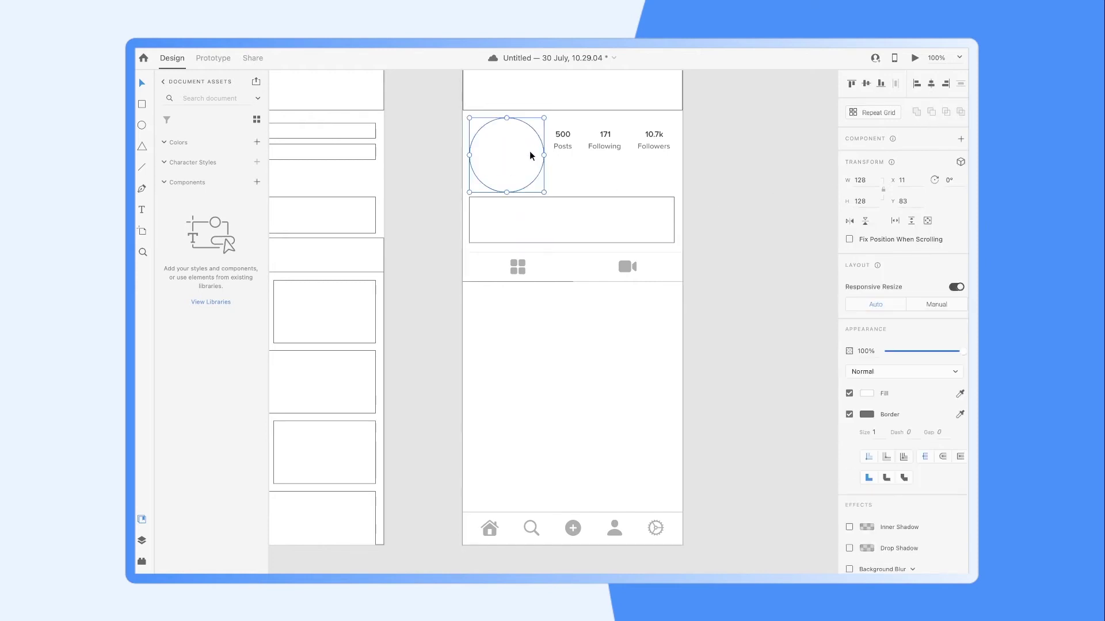
Step: Fill the avatar's person shape #6E6E6E and remove its border
{"action": "left_click", "coordinate": [506, 155]}
{"action": "left_click", "coordinate": [866, 393]}
{"action": "left_click", "coordinate": [729, 361]}
{"action": "left_click_drag", "start_coordinate": [729, 361], "coordinate": [726, 387]}
{"action": "left_click", "coordinate": [849, 415]}
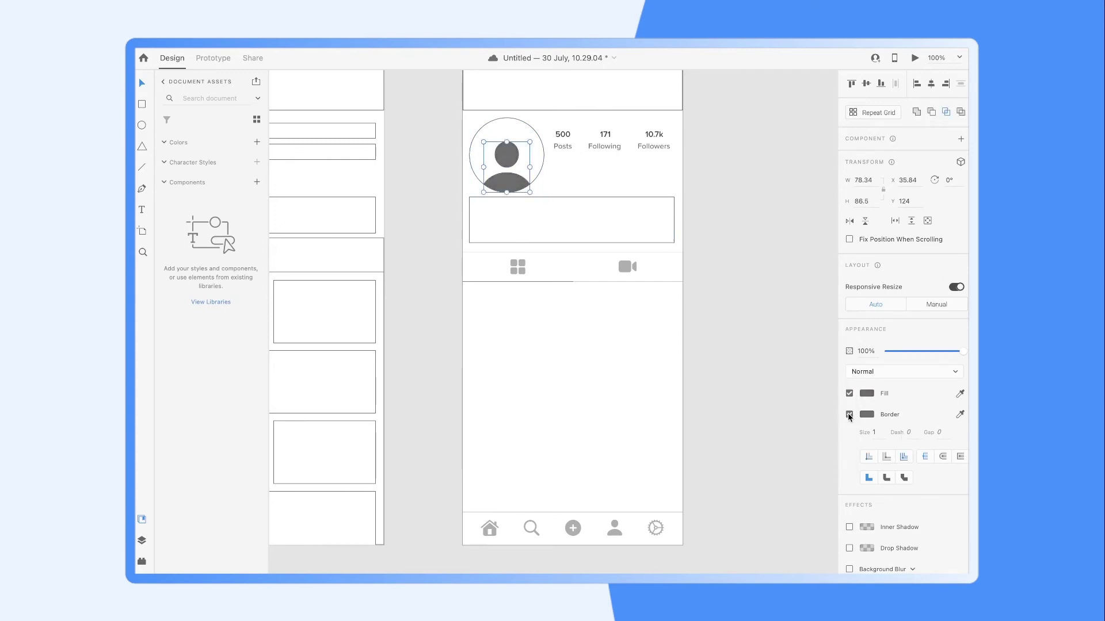
{"action": "left_click", "coordinate": [868, 394]}
Step: Send the avatar circle behind the person and fill it dark grey #535252
{"action": "left_click", "coordinate": [543, 162]}
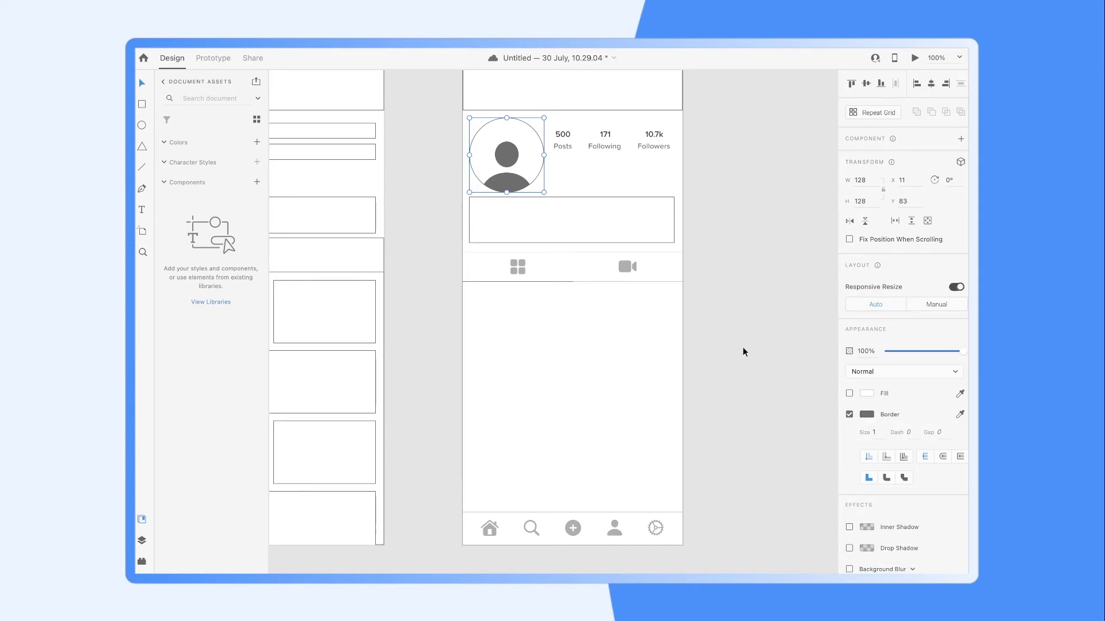
{"action": "right_click", "coordinate": [535, 175]}
{"action": "left_click", "coordinate": [583, 409]}
{"action": "left_click", "coordinate": [849, 393]}
{"action": "left_click", "coordinate": [866, 394]}
{"action": "left_click_drag", "start_coordinate": [732, 371], "coordinate": [729, 398]}
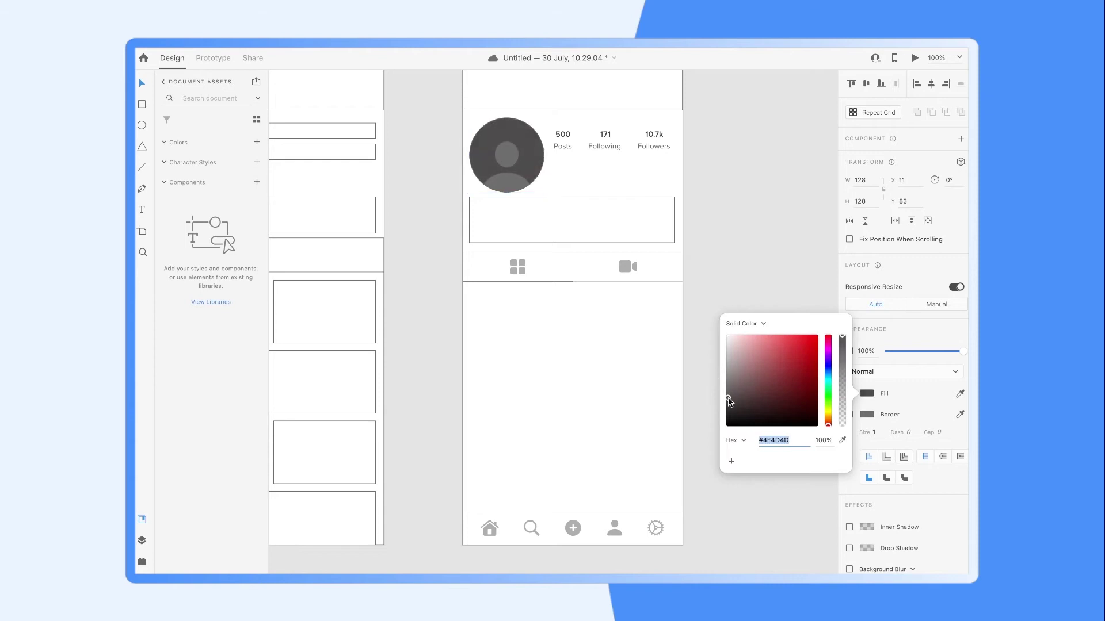
Step: Resize the person figure within the circle and lighten its fill to grey
{"action": "left_click", "coordinate": [506, 156]}
{"action": "left_click_drag", "start_coordinate": [528, 138], "coordinate": [530, 143]}
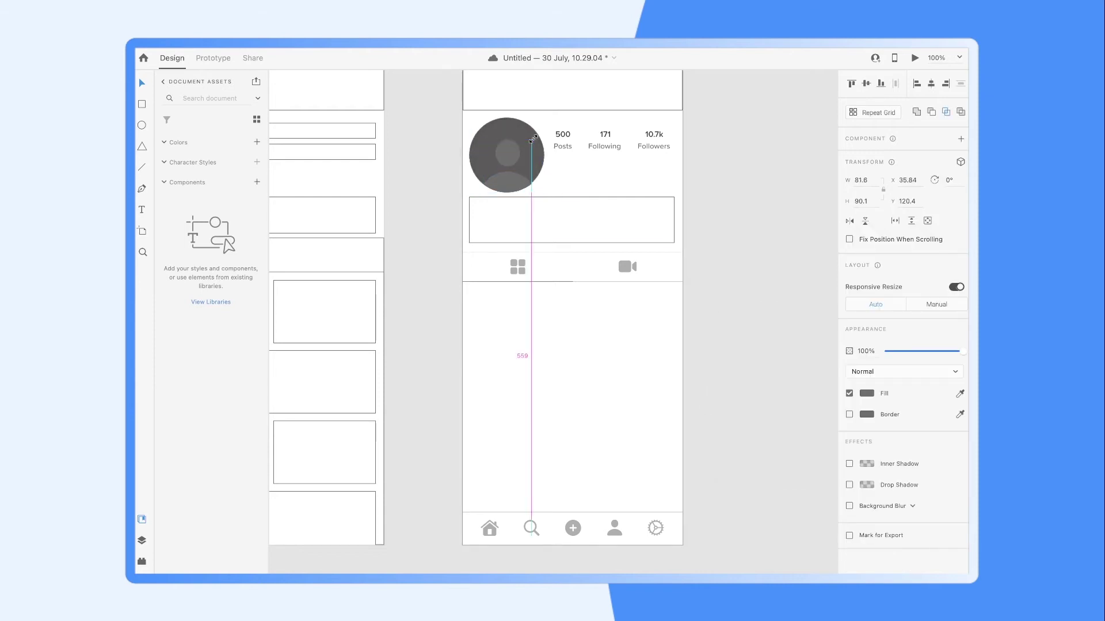
{"action": "left_click", "coordinate": [867, 393]}
{"action": "left_click_drag", "start_coordinate": [732, 385], "coordinate": [730, 371]}
{"action": "left_click", "coordinate": [721, 239]}
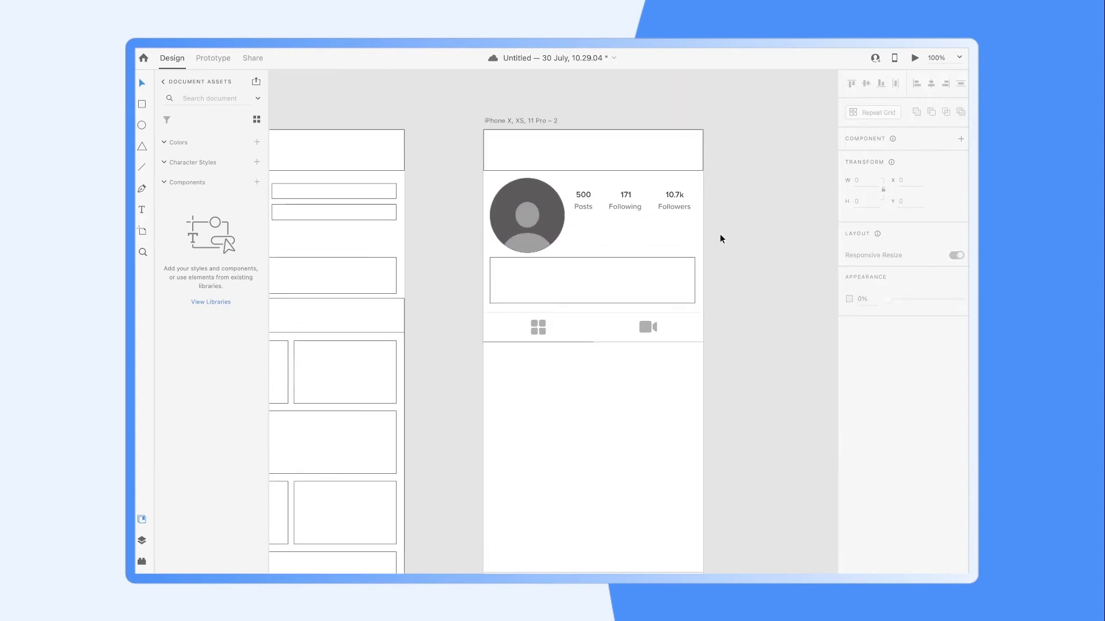
Step: Copy the Posts label into the bio box and change it to 'Nothing has been added to the bio yet...'
{"action": "scroll", "coordinate": [721, 238], "scroll_direction": "down", "scroll_amount": 2}
{"action": "left_click_drag", "start_coordinate": [575, 168], "coordinate": [506, 228]}
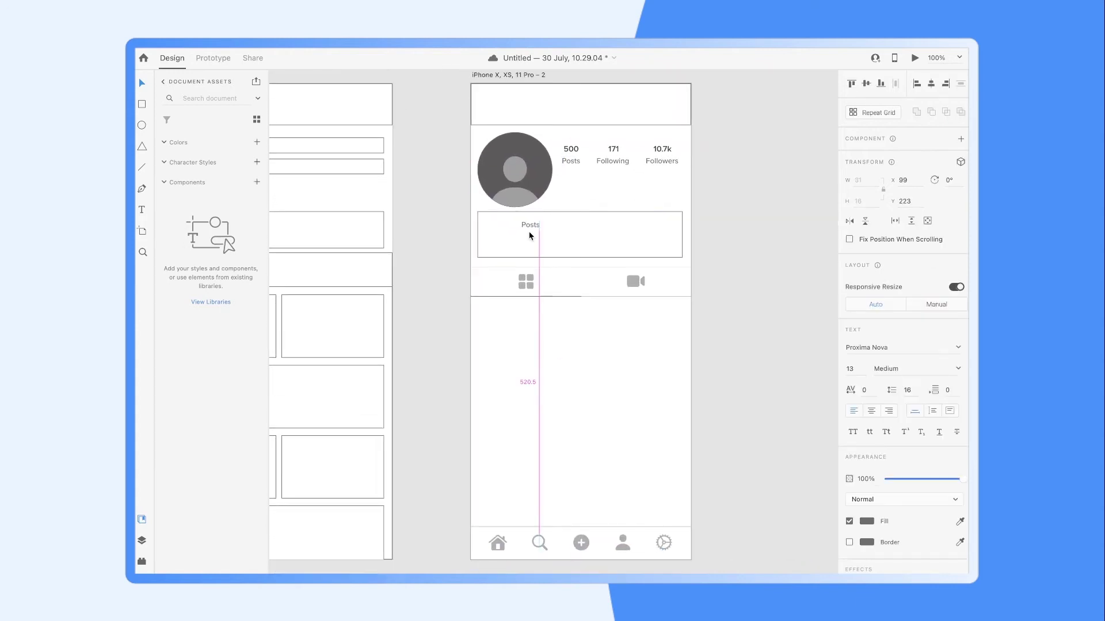
{"action": "double_click", "coordinate": [504, 223]}
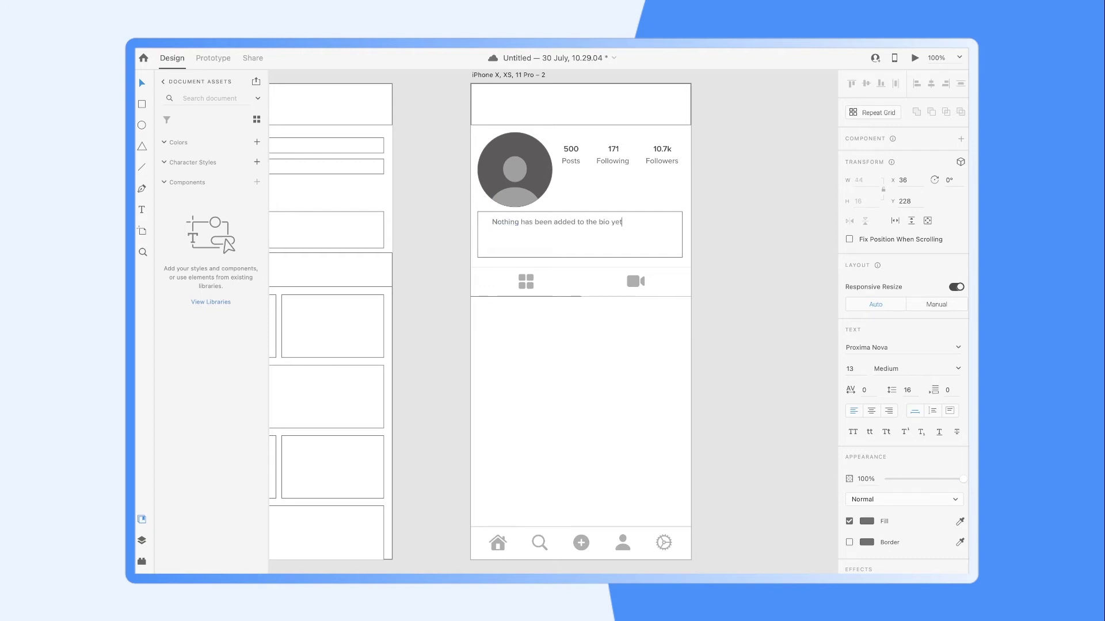
{"action": "key", "text": "Escape"}
{"action": "left_click_drag", "start_coordinate": [573, 223], "coordinate": [564, 225]}
{"action": "left_click", "coordinate": [545, 173]}
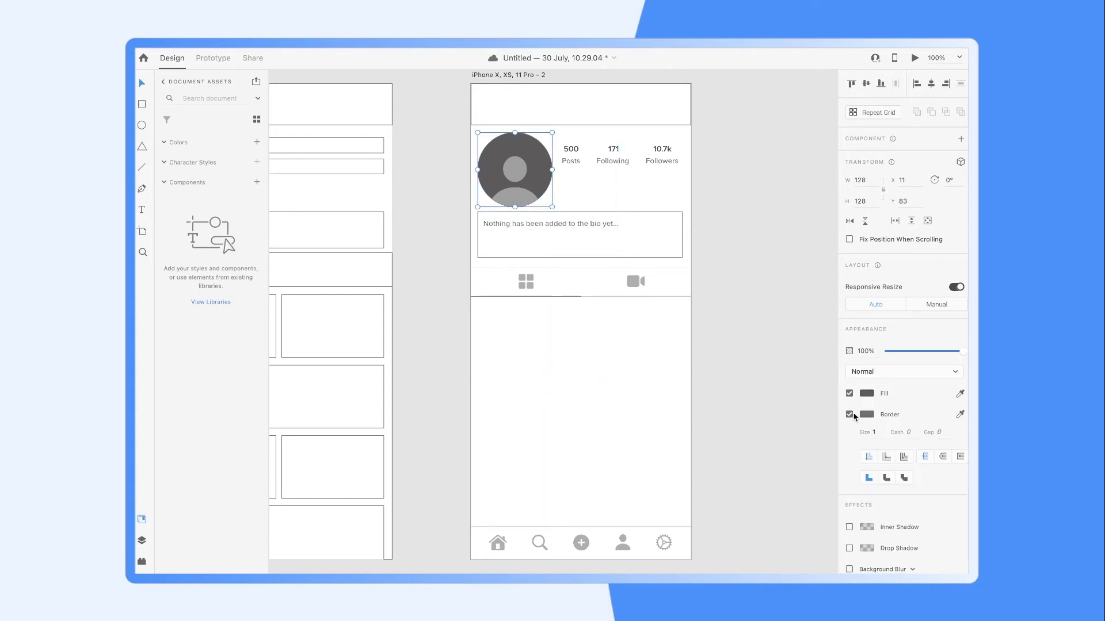
Step: Reposition the avatar group and its inner person icon
{"action": "left_click", "coordinate": [745, 348]}
{"action": "double_click", "coordinate": [517, 198]}
{"action": "left_click", "coordinate": [756, 370]}
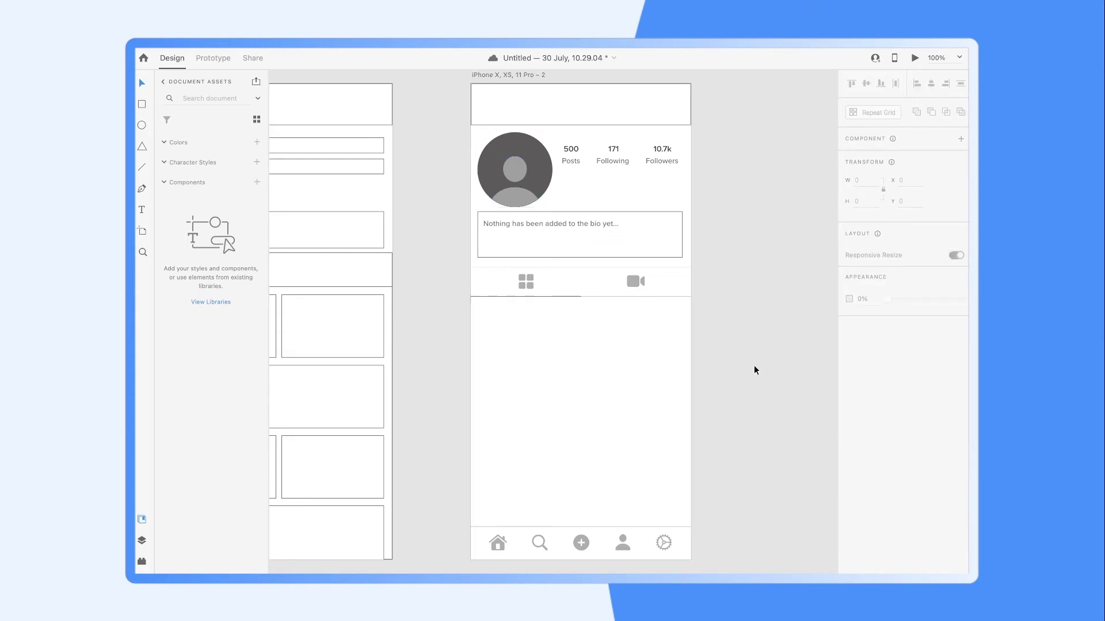
{"action": "scroll", "coordinate": [498, 251], "scroll_direction": "up", "scroll_amount": 5}
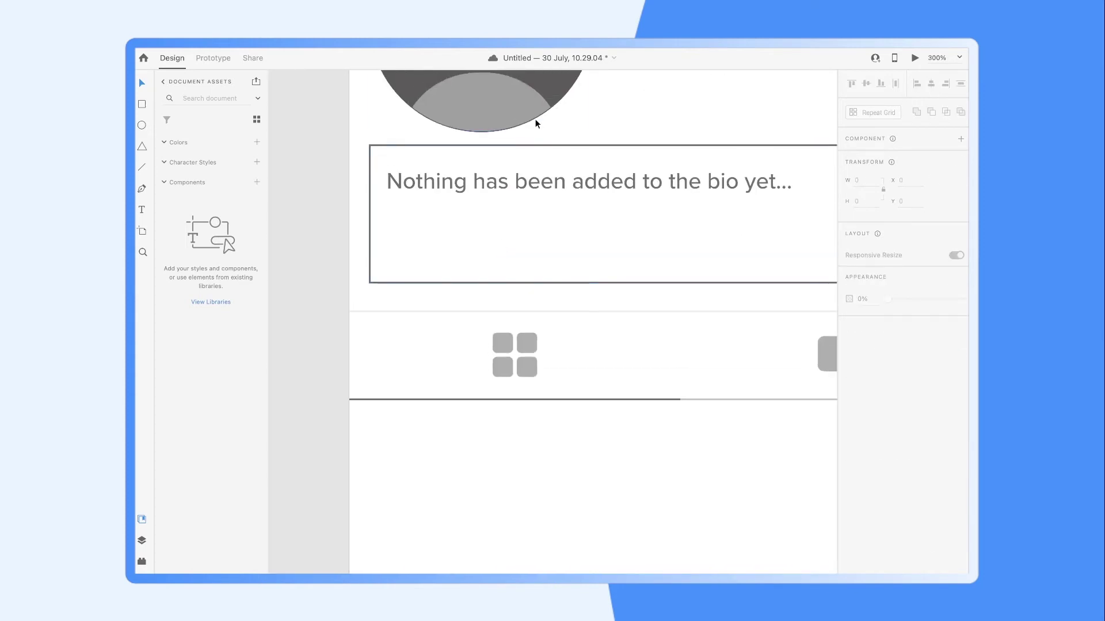
{"action": "scroll", "coordinate": [535, 123], "scroll_direction": "up", "scroll_amount": 3}
{"action": "left_click_drag", "start_coordinate": [552, 211], "coordinate": [531, 203]}
{"action": "left_click", "coordinate": [601, 274]}
{"action": "double_click", "coordinate": [501, 293]}
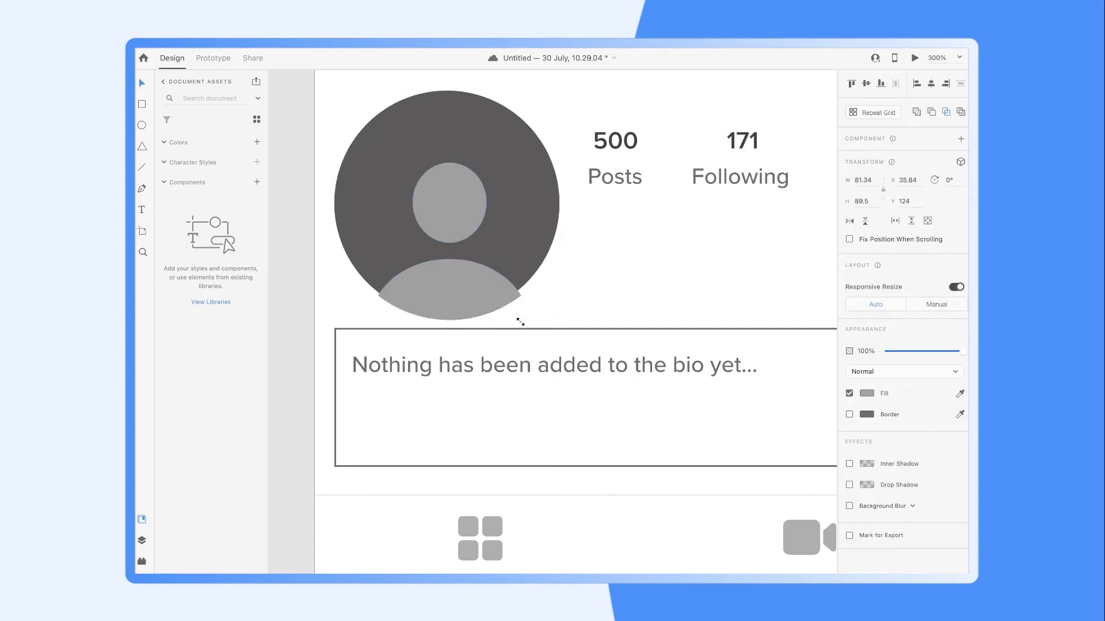
{"action": "left_click", "coordinate": [578, 302]}
{"action": "key", "text": "ctrl+1"}
{"action": "scroll", "coordinate": [578, 302], "scroll_direction": "down", "scroll_amount": 2}
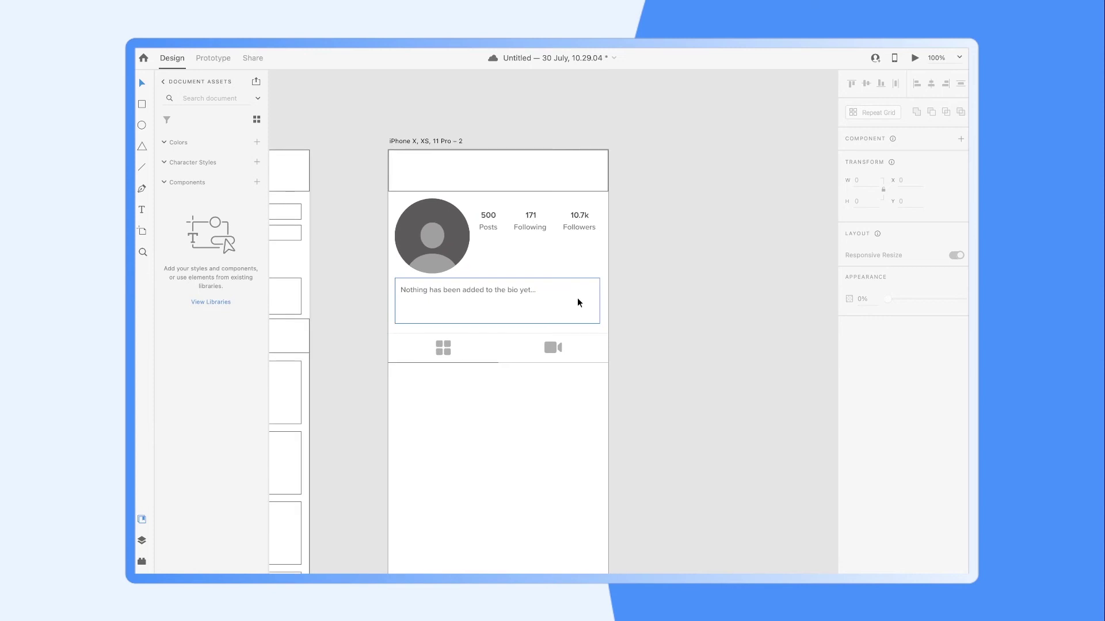
Step: Nudge the 500/171/10.7k stats, shrink the avatar circle, and delete the bio box outline
{"action": "left_click", "coordinate": [540, 232]}
{"action": "left_click_drag", "start_coordinate": [542, 245], "coordinate": [541, 245]}
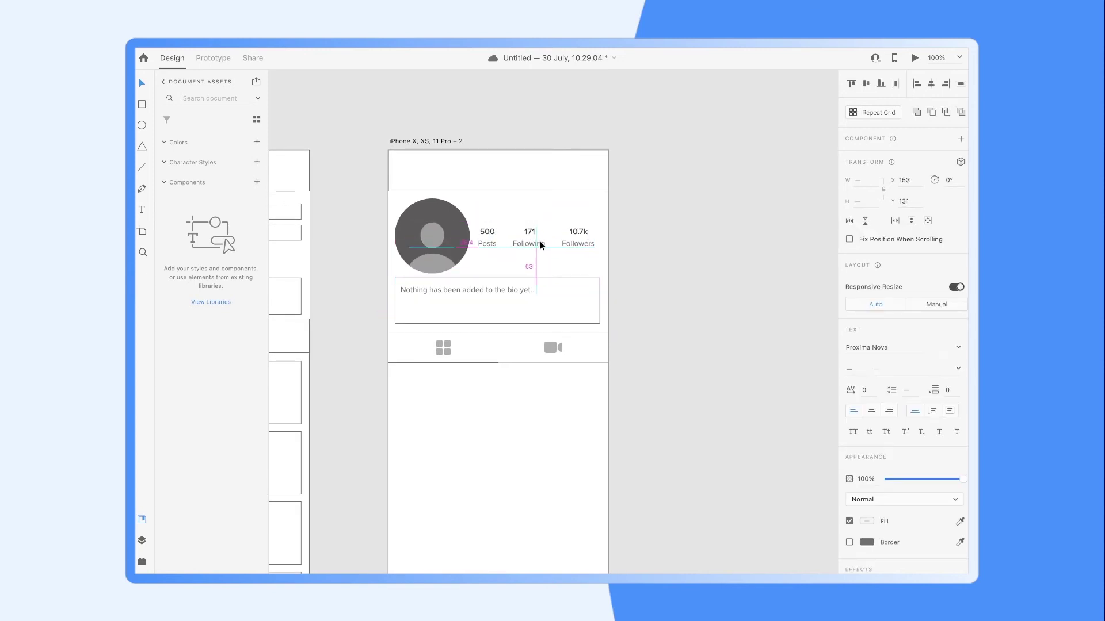
{"action": "left_click", "coordinate": [643, 301]}
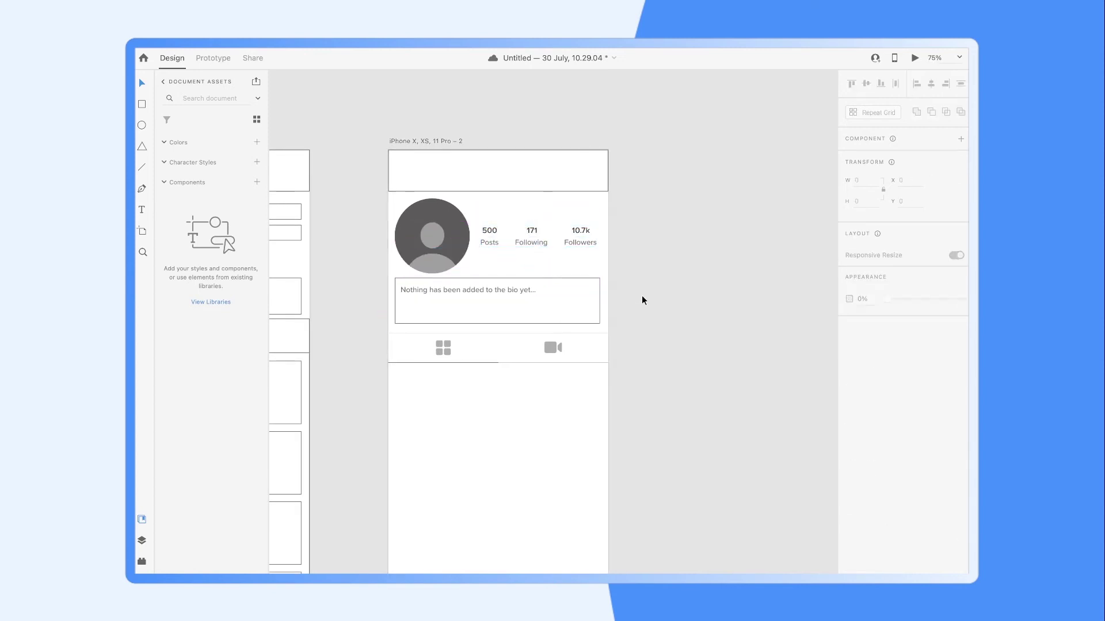
{"action": "left_click", "coordinate": [424, 271]}
{"action": "left_click_drag", "start_coordinate": [425, 271], "coordinate": [443, 236]}
{"action": "left_click", "coordinate": [501, 310]}
{"action": "key", "text": "Delete"}
Step: Alt-drag the profile artboard to the right as a third copy
{"action": "left_click", "coordinate": [609, 323]}
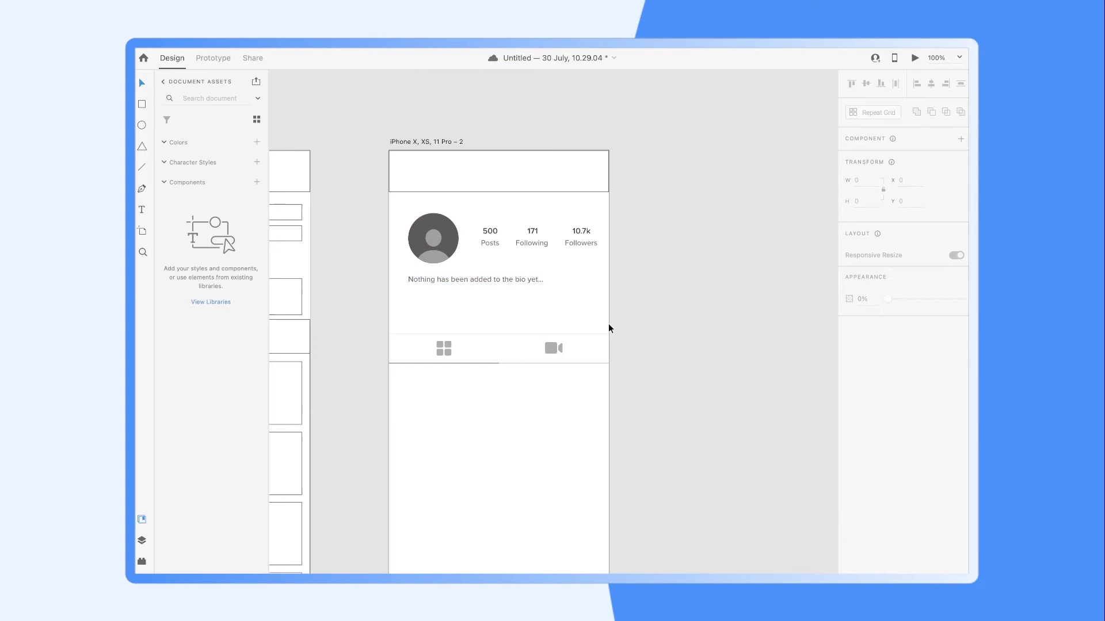
{"action": "scroll", "coordinate": [489, 225], "scroll_direction": "down", "scroll_amount": 2}
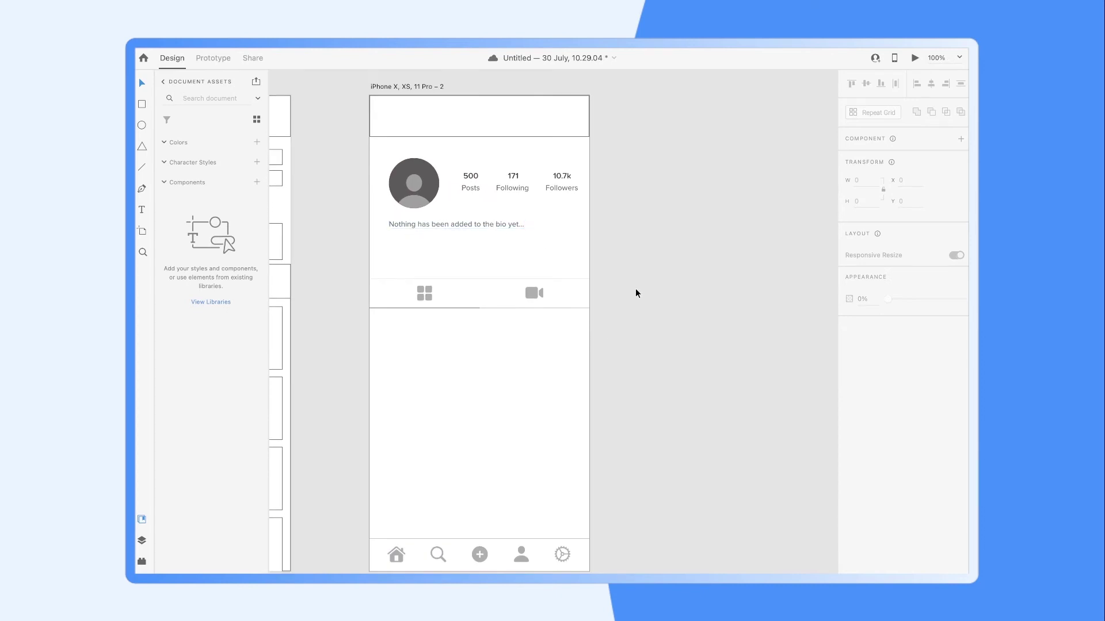
{"action": "scroll", "coordinate": [636, 293], "scroll_direction": "down", "scroll_amount": 2}
{"action": "key", "text": "ctrl+minus"}
{"action": "scroll", "coordinate": [452, 173], "scroll_direction": "up", "scroll_amount": 2}
{"action": "left_click", "coordinate": [412, 155]}
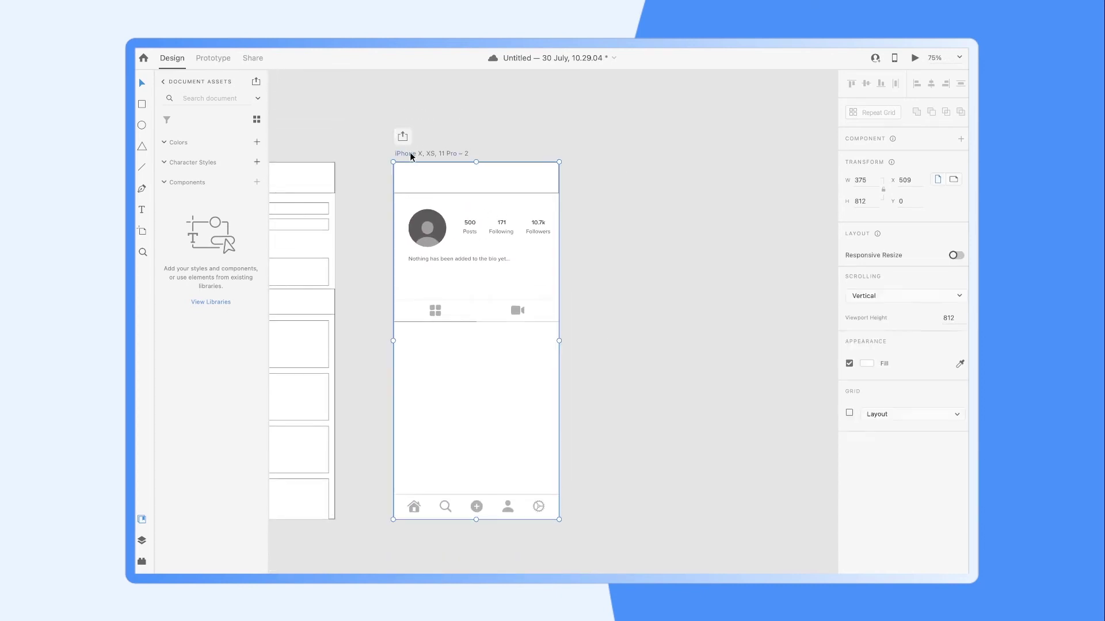
{"action": "left_click_drag", "start_coordinate": [412, 156], "coordinate": [620, 152]}
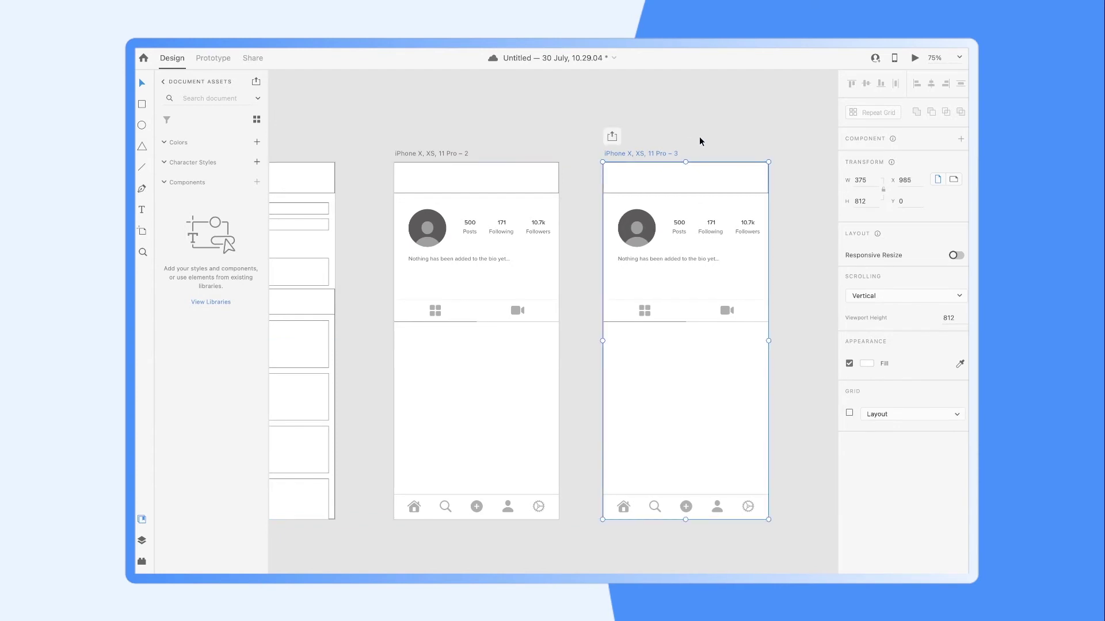
{"action": "left_click", "coordinate": [700, 141]}
Step: Start a new text object in the third artboard's header
{"action": "key", "text": "ctrl+plus"}
{"action": "left_click", "coordinate": [143, 208]}
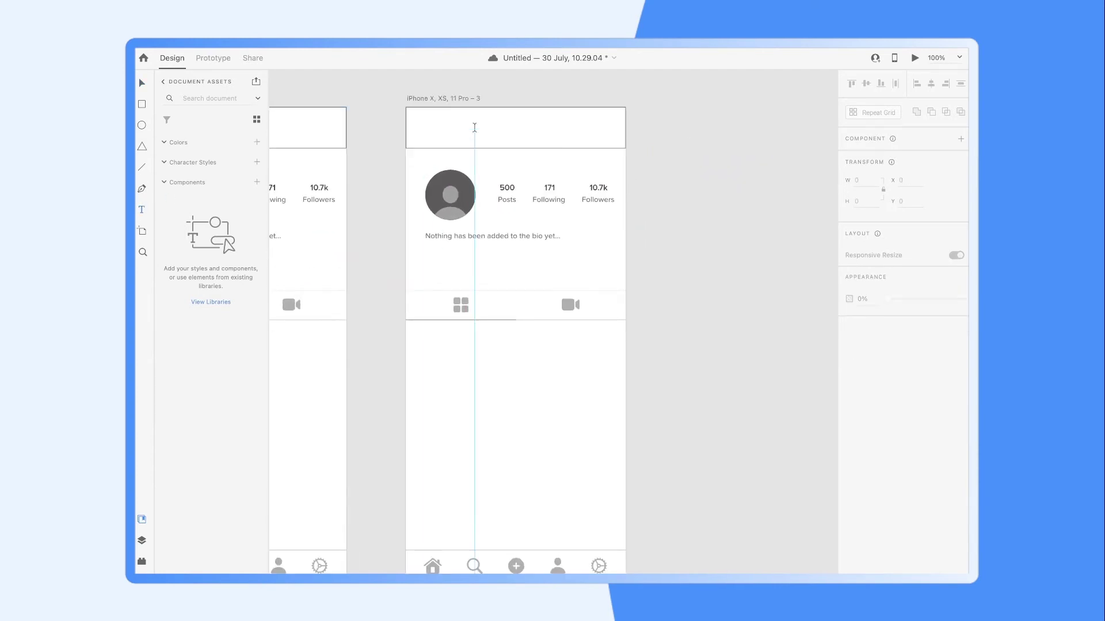
{"action": "left_click", "coordinate": [473, 128]}
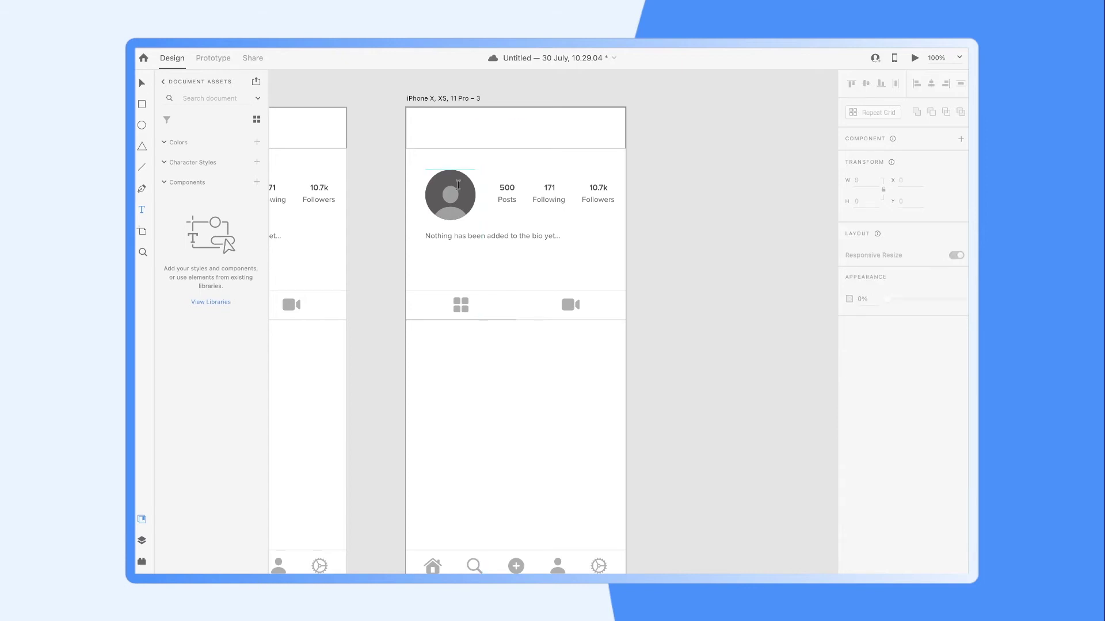
{"action": "left_click", "coordinate": [214, 549]}
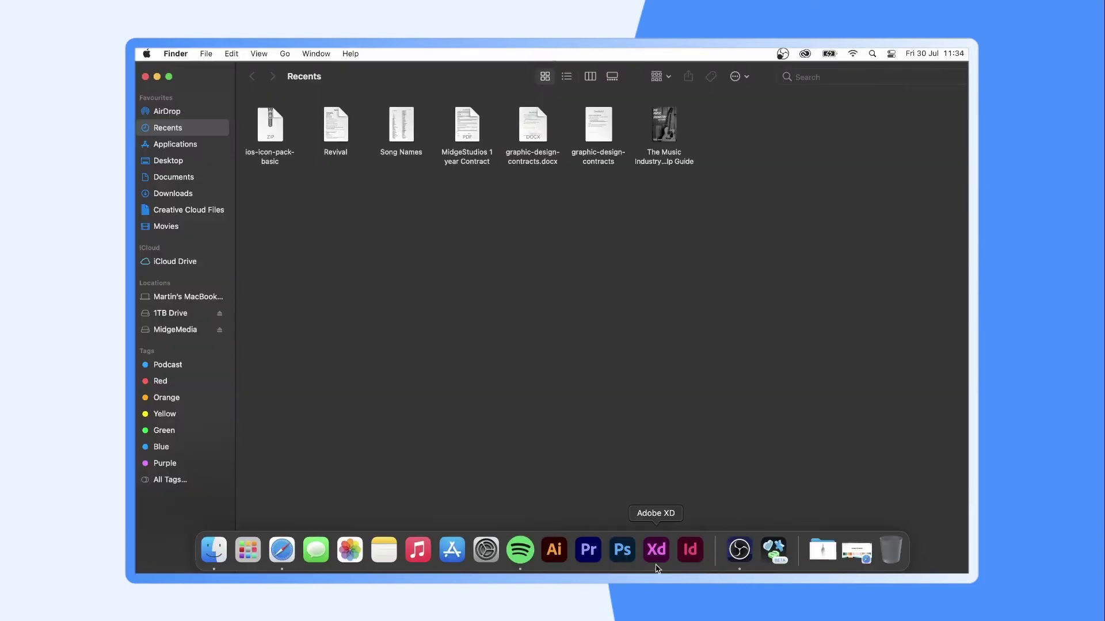
Step: Open MidgeMedia > MidgeDesignsYT > Assets in Finder and drag Artboard 2 copy.png onto the XD canvas
{"action": "left_click", "coordinate": [656, 549]}
{"action": "left_click", "coordinate": [217, 552]}
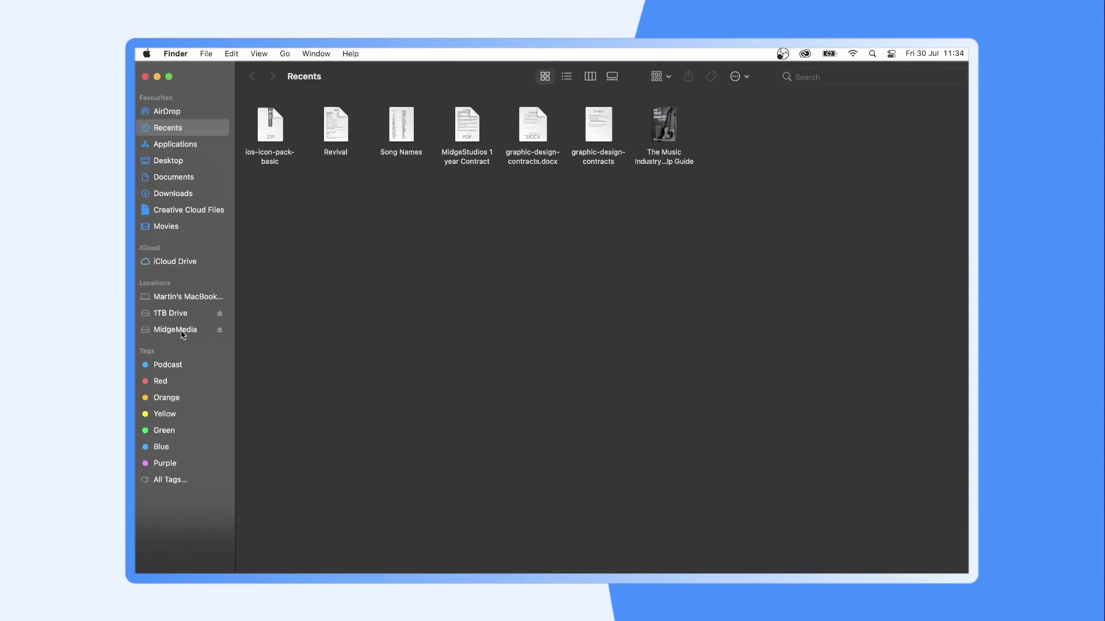
{"action": "left_click", "coordinate": [175, 329]}
{"action": "left_click", "coordinate": [600, 125]}
{"action": "double_click", "coordinate": [604, 130]}
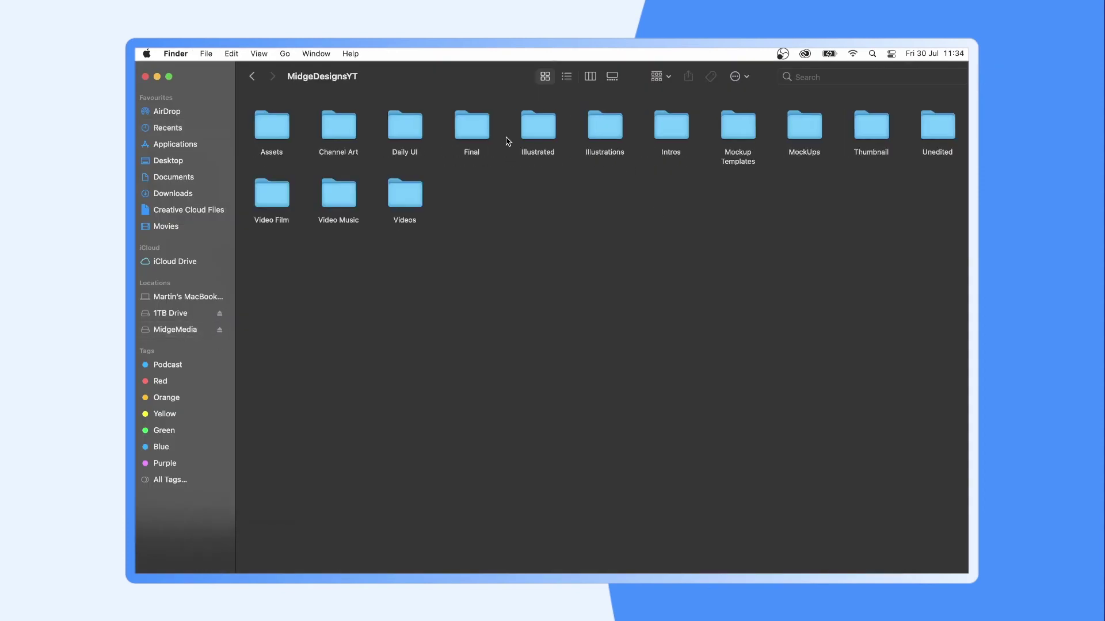
{"action": "double_click", "coordinate": [269, 126]}
{"action": "mouse_move", "coordinate": [660, 63]}
{"action": "left_mouse_down"}
{"action": "mouse_move", "coordinate": [620, 196]}
{"action": "mouse_move", "coordinate": [620, 271]}
{"action": "left_mouse_up"}
{"action": "left_click_drag", "start_coordinate": [596, 326], "coordinate": [691, 201]}
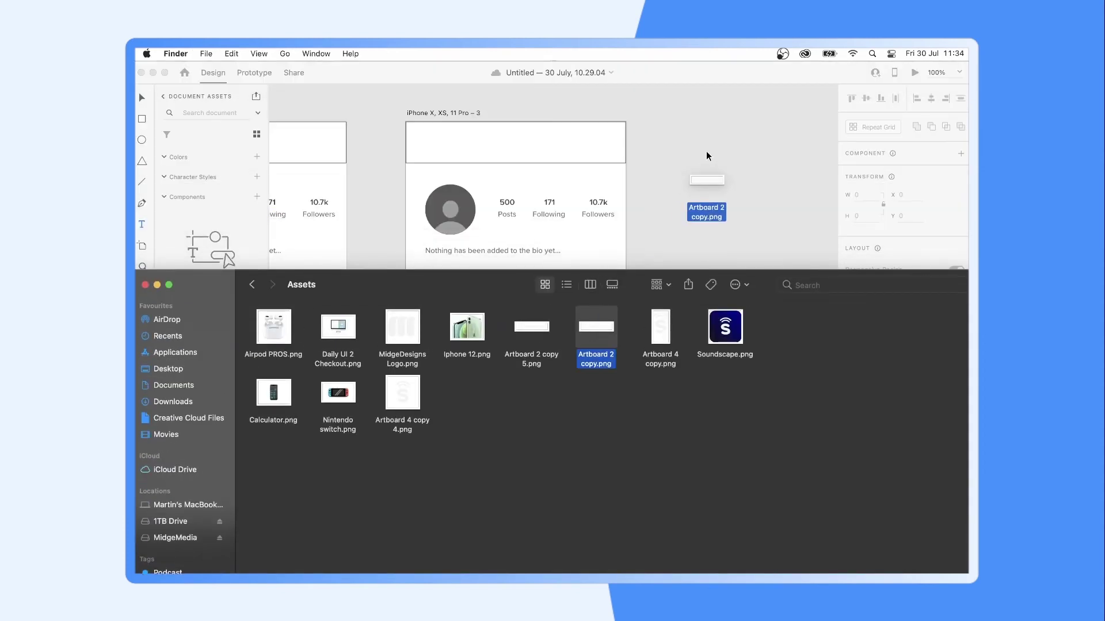
Step: Scale the SOUNDSCAPE logo to 230×53 and fit it into the artboard header
{"action": "left_click", "coordinate": [760, 264]}
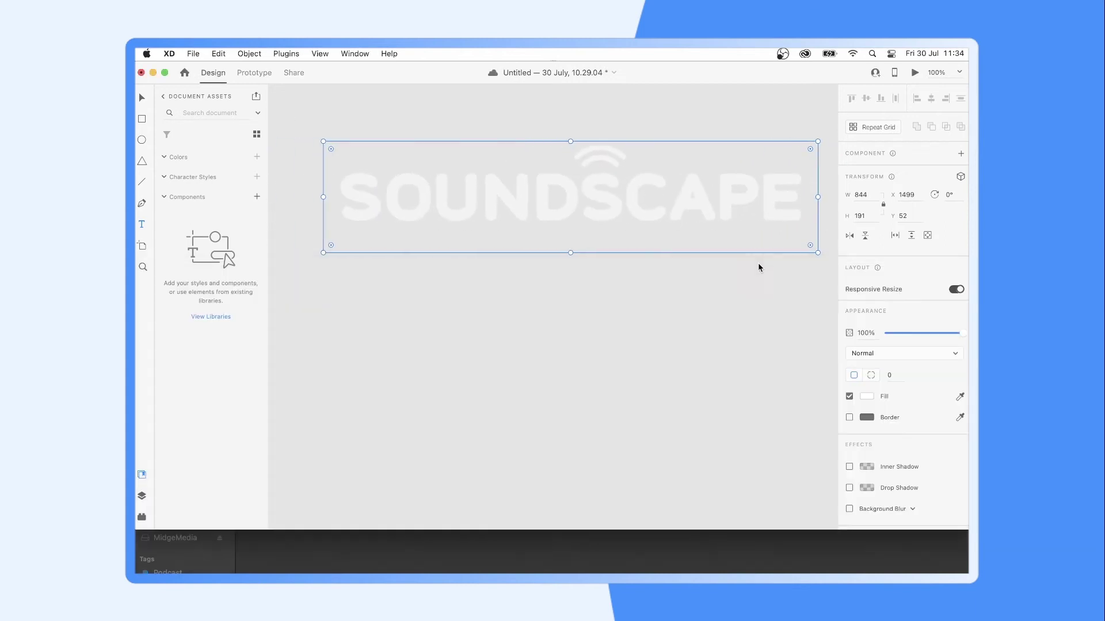
{"action": "scroll", "coordinate": [697, 266], "scroll_direction": "left", "scroll_amount": 6}
{"action": "key", "text": "Escape"}
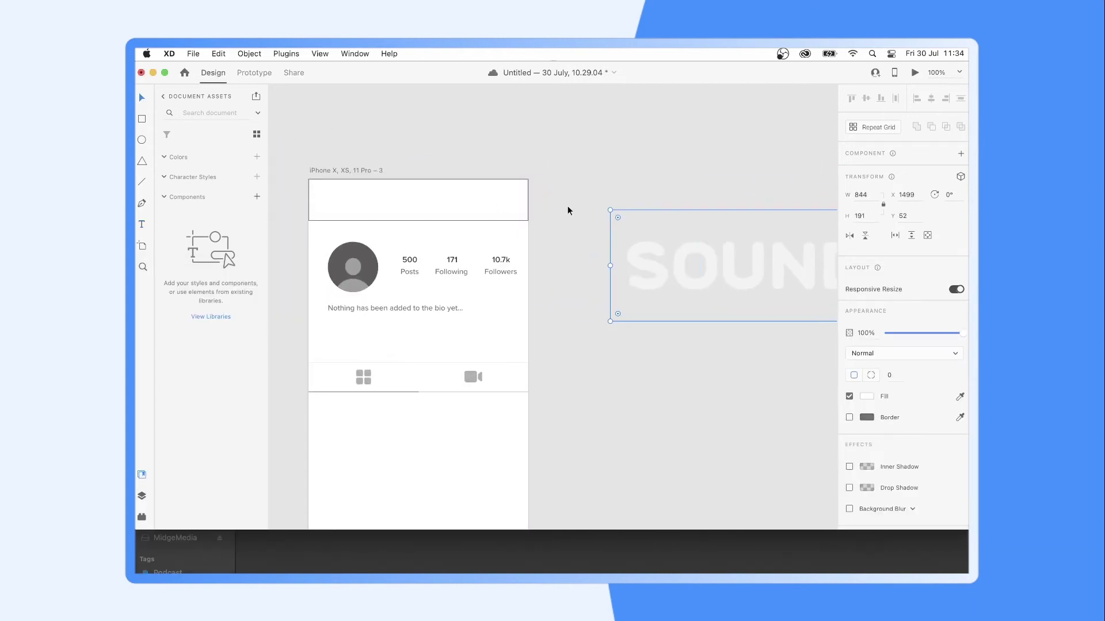
{"action": "left_click_drag", "start_coordinate": [569, 211], "coordinate": [567, 202]}
{"action": "left_click_drag", "start_coordinate": [764, 239], "coordinate": [626, 222]}
{"action": "scroll", "coordinate": [626, 222], "scroll_direction": "left", "scroll_amount": 2}
{"action": "scroll", "coordinate": [722, 211], "scroll_direction": "left", "scroll_amount": 4}
{"action": "left_click_drag", "start_coordinate": [722, 212], "coordinate": [482, 231]}
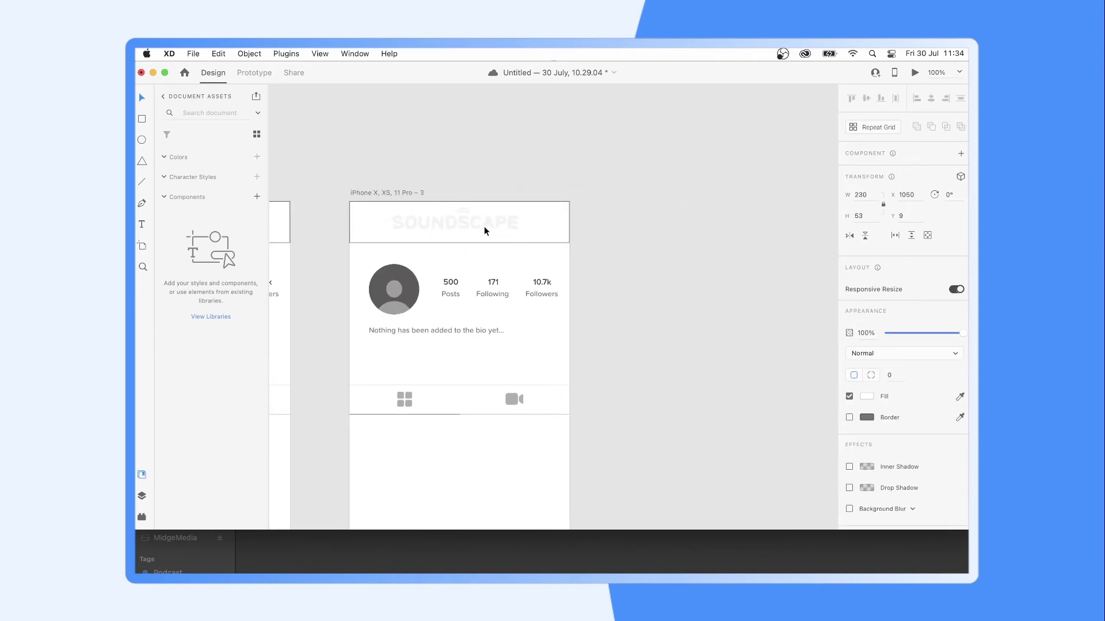
{"action": "left_click", "coordinate": [614, 275]}
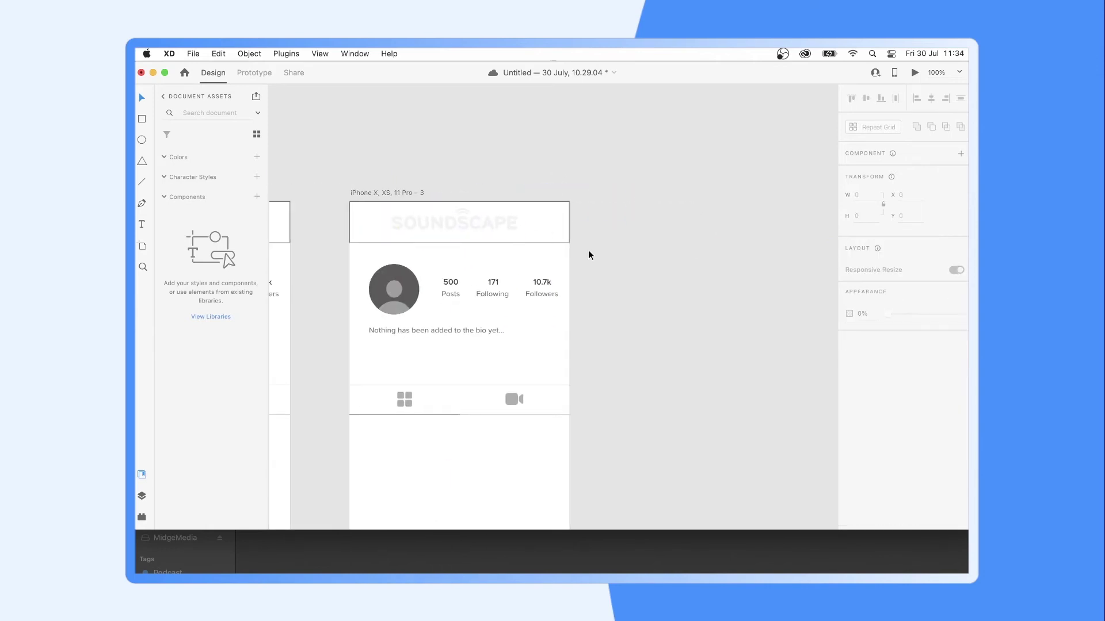
Step: Draw a 71×71 square below the tabs
{"action": "scroll", "coordinate": [589, 255], "scroll_direction": "down", "scroll_amount": 3}
{"action": "scroll", "coordinate": [589, 254], "scroll_direction": "left", "scroll_amount": 1}
{"action": "scroll", "coordinate": [589, 254], "scroll_direction": "down", "scroll_amount": 2}
{"action": "left_click", "coordinate": [491, 140]}
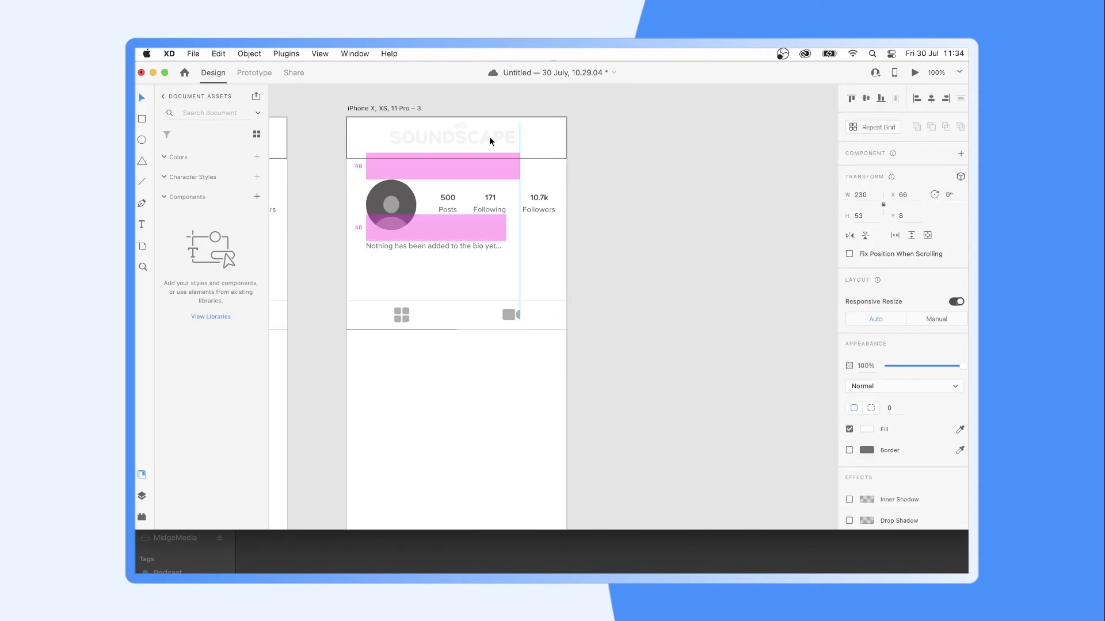
{"action": "scroll", "coordinate": [625, 253], "scroll_direction": "down", "scroll_amount": 2}
{"action": "left_click", "coordinate": [625, 253]}
{"action": "scroll", "coordinate": [626, 253], "scroll_direction": "down", "scroll_amount": 1}
{"action": "scroll", "coordinate": [625, 254], "scroll_direction": "down", "scroll_amount": 1}
{"action": "scroll", "coordinate": [625, 253], "scroll_direction": "down", "scroll_amount": 3}
{"action": "scroll", "coordinate": [625, 253], "scroll_direction": "up", "scroll_amount": 2}
{"action": "scroll", "coordinate": [625, 253], "scroll_direction": "left", "scroll_amount": 1}
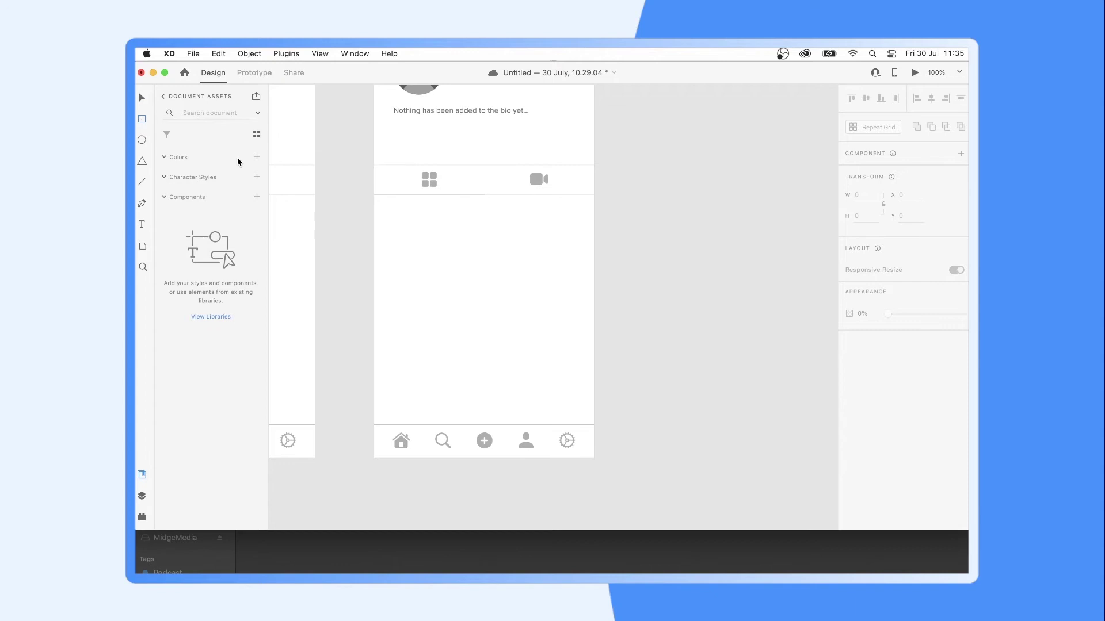
{"action": "left_click_drag", "start_coordinate": [388, 211], "coordinate": [429, 251]}
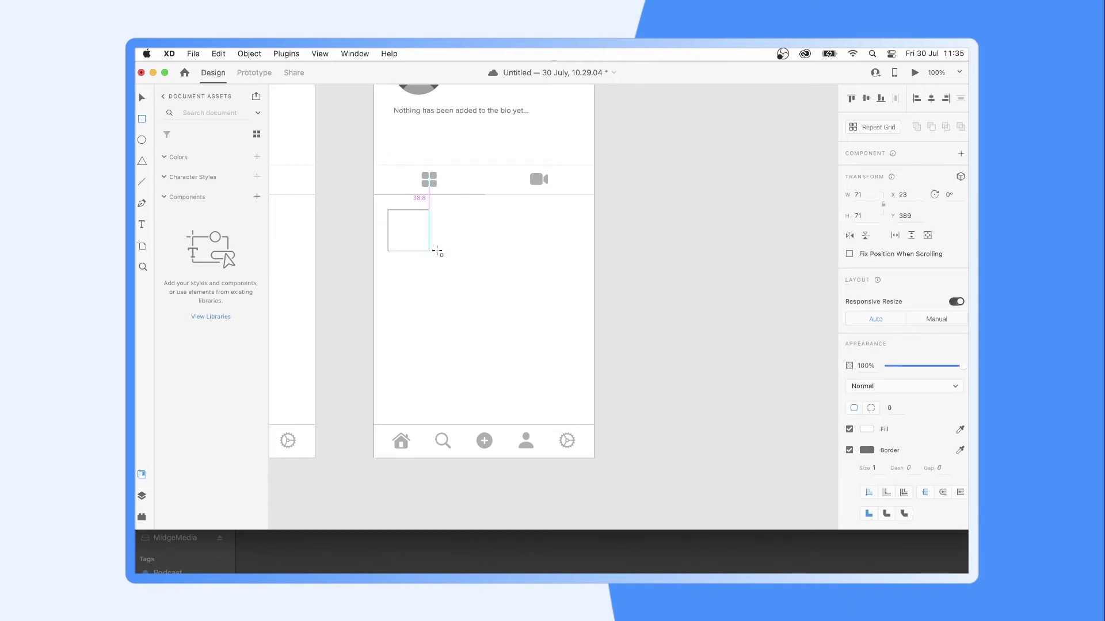
Step: Duplicate the square into a caption bar beneath it and group the two
{"action": "key", "text": "super+2"}
{"action": "scroll", "coordinate": [443, 230], "scroll_direction": "left", "scroll_amount": 3}
{"action": "mouse_move", "coordinate": [447, 208]}
{"action": "left_mouse_down"}
{"action": "mouse_move", "coordinate": [446, 296]}
{"action": "mouse_move", "coordinate": [425, 245]}
{"action": "mouse_move", "coordinate": [495, 265]}
{"action": "mouse_move", "coordinate": [518, 289]}
{"action": "mouse_move", "coordinate": [514, 403]}
{"action": "mouse_move", "coordinate": [671, 407]}
{"action": "left_mouse_up"}
{"action": "key", "text": "super+1"}
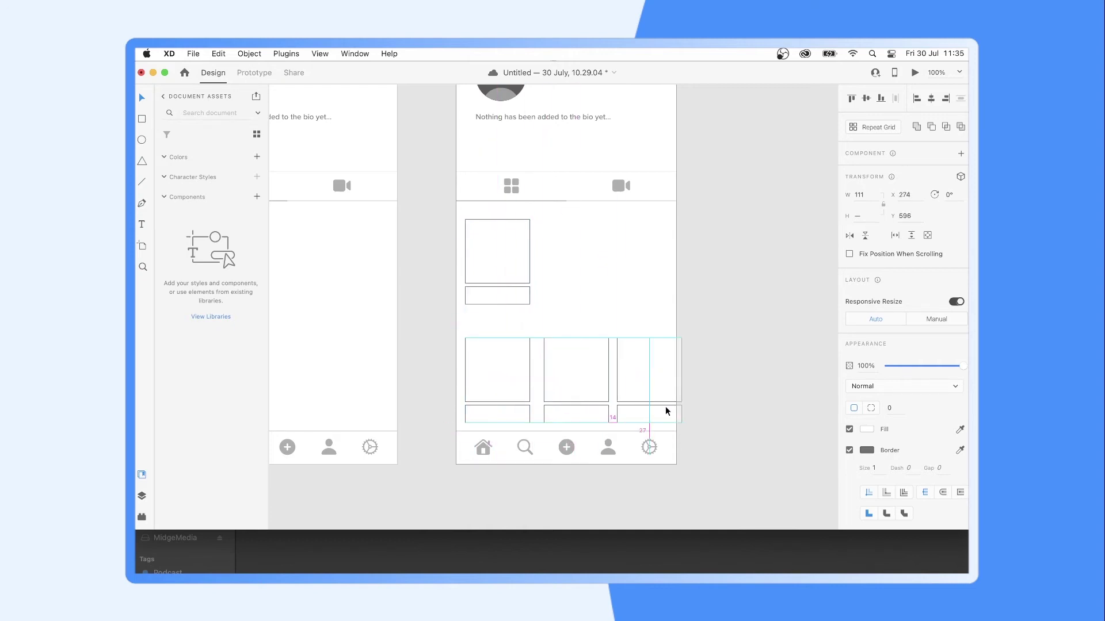
{"action": "left_click", "coordinate": [551, 298]}
Step: Copy the thumbnail into rows of three and place a copy of the bio text above the grid
{"action": "left_click", "coordinate": [499, 274]}
{"action": "left_click_drag", "start_coordinate": [498, 274], "coordinate": [660, 291]}
{"action": "left_click", "coordinate": [722, 320]}
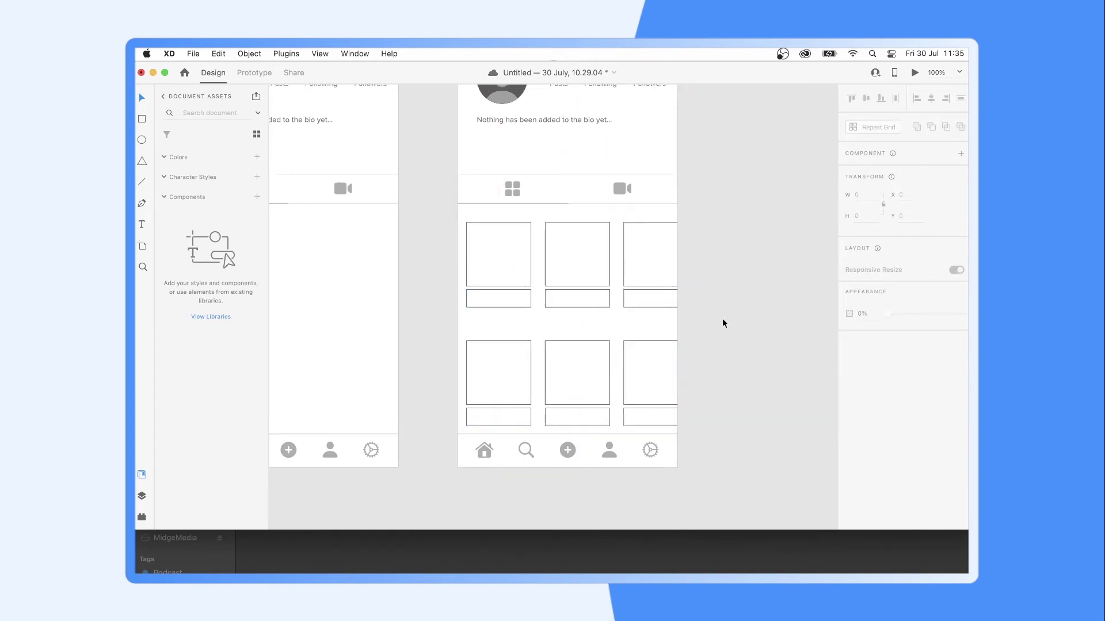
{"action": "scroll", "coordinate": [722, 320], "scroll_direction": "up", "scroll_amount": 2}
{"action": "left_click", "coordinate": [575, 153]}
{"action": "left_click_drag", "start_coordinate": [575, 153], "coordinate": [566, 249]}
Step: Turn the copied text into 'On Repeat' and 'Liked' labels above each row
{"action": "double_click", "coordinate": [565, 246]}
{"action": "type", "text": "o"}
{"action": "key", "text": "Escape"}
{"action": "left_click_drag", "start_coordinate": [504, 247], "coordinate": [503, 361]}
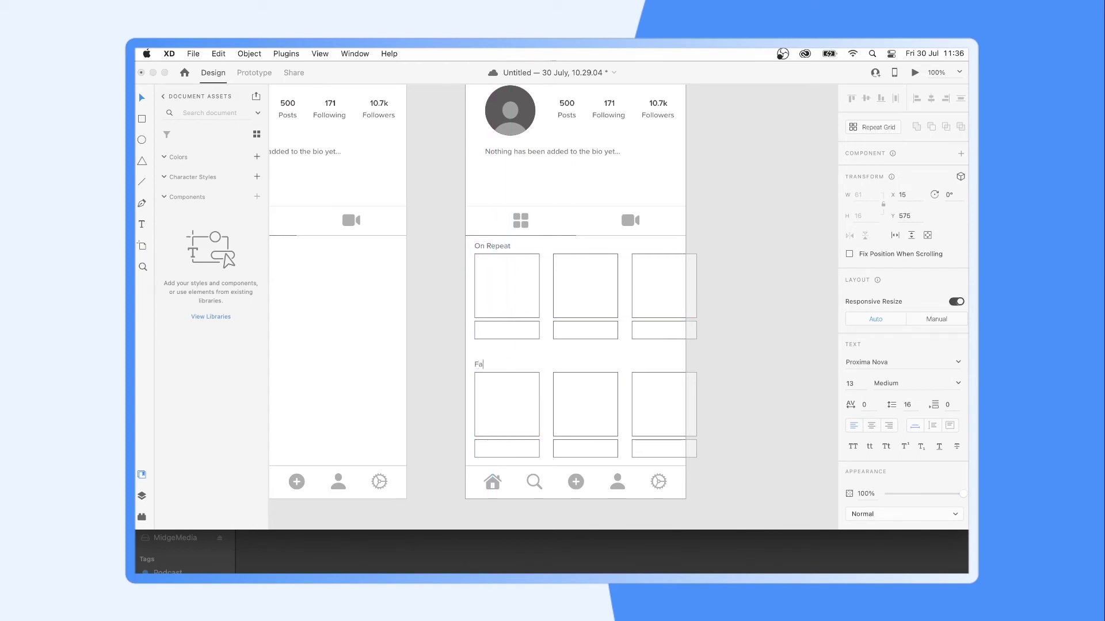
{"action": "key", "text": "Escape"}
{"action": "double_click", "coordinate": [498, 365]}
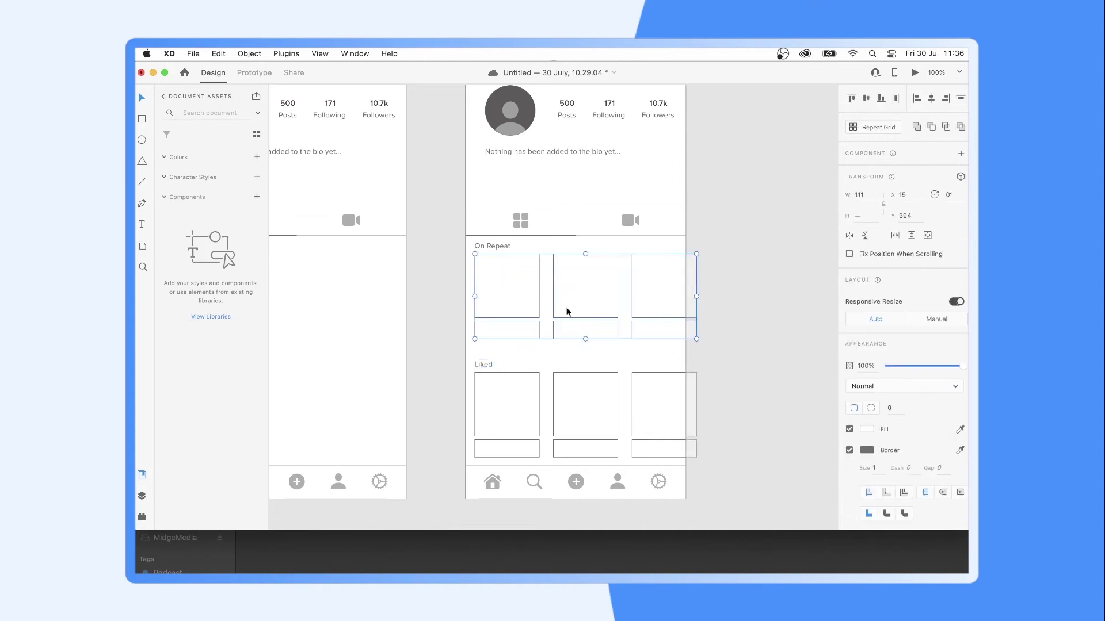
Step: Shrink both thumbnail grids and extend the On Repeat grid to a fourth column
{"action": "mouse_move", "coordinate": [716, 464]}
{"action": "left_mouse_down"}
{"action": "mouse_move", "coordinate": [687, 426]}
{"action": "mouse_move", "coordinate": [674, 438]}
{"action": "left_mouse_up"}
{"action": "left_click", "coordinate": [695, 330], "text": "shift"}
{"action": "left_click", "coordinate": [577, 350]}
{"action": "left_click", "coordinate": [548, 333]}
{"action": "left_click_drag", "start_coordinate": [547, 333], "coordinate": [523, 319]}
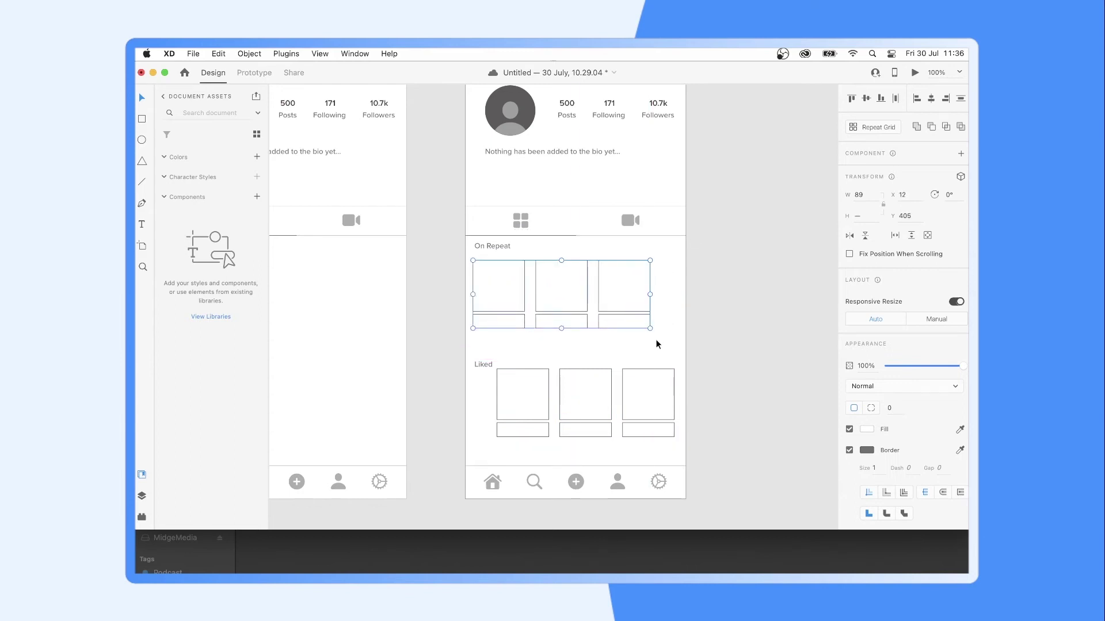
{"action": "double_click", "coordinate": [627, 277]}
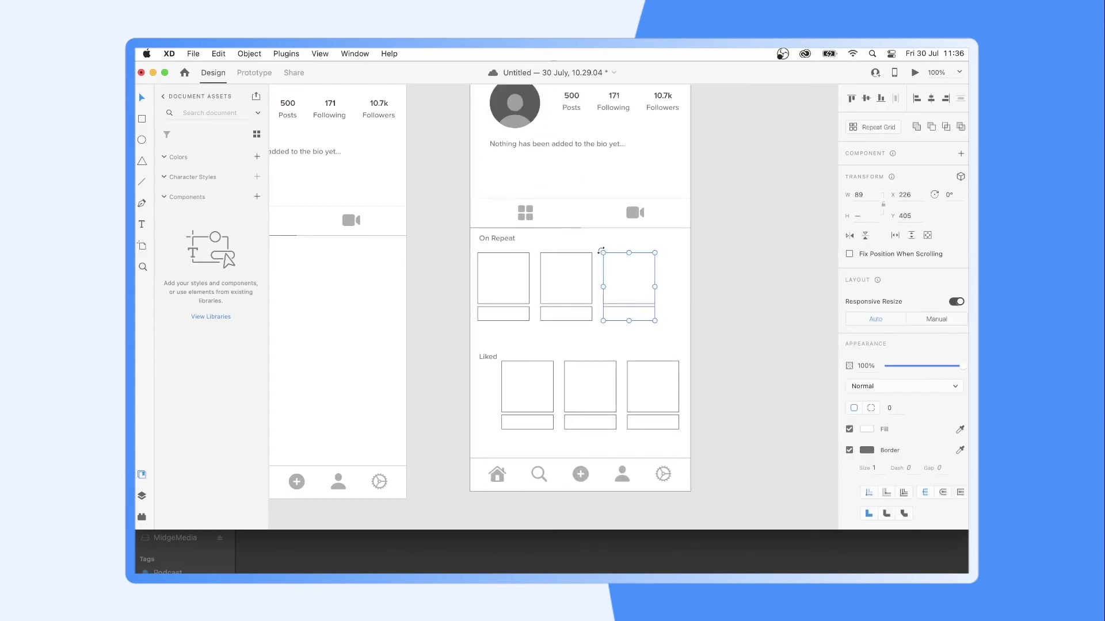
{"action": "left_click_drag", "start_coordinate": [656, 271], "coordinate": [718, 271]}
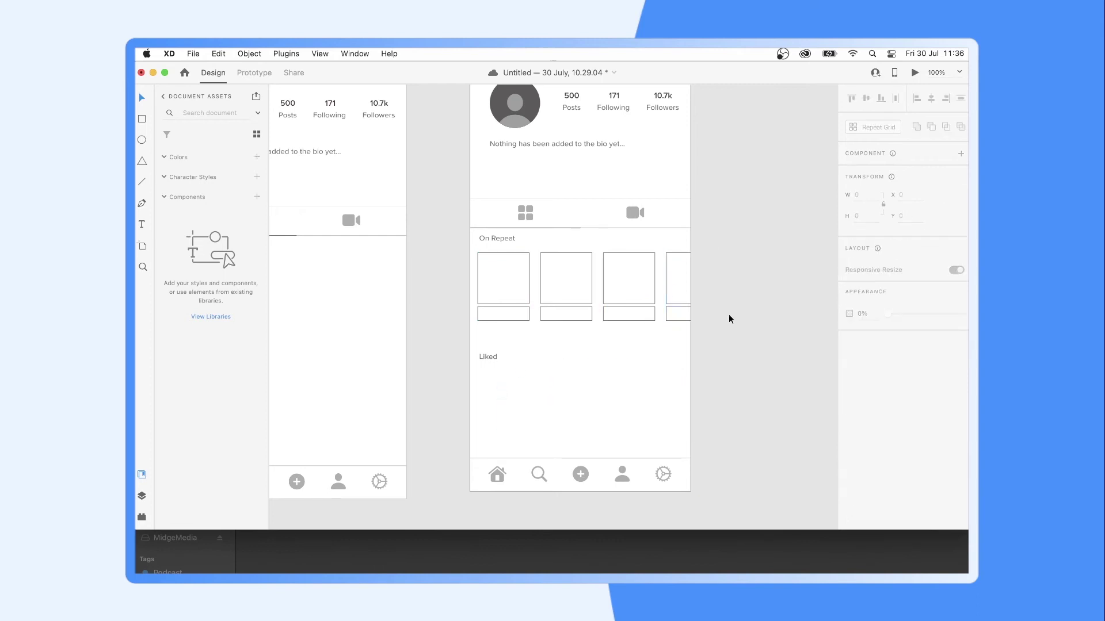
{"action": "left_click", "coordinate": [487, 268]}
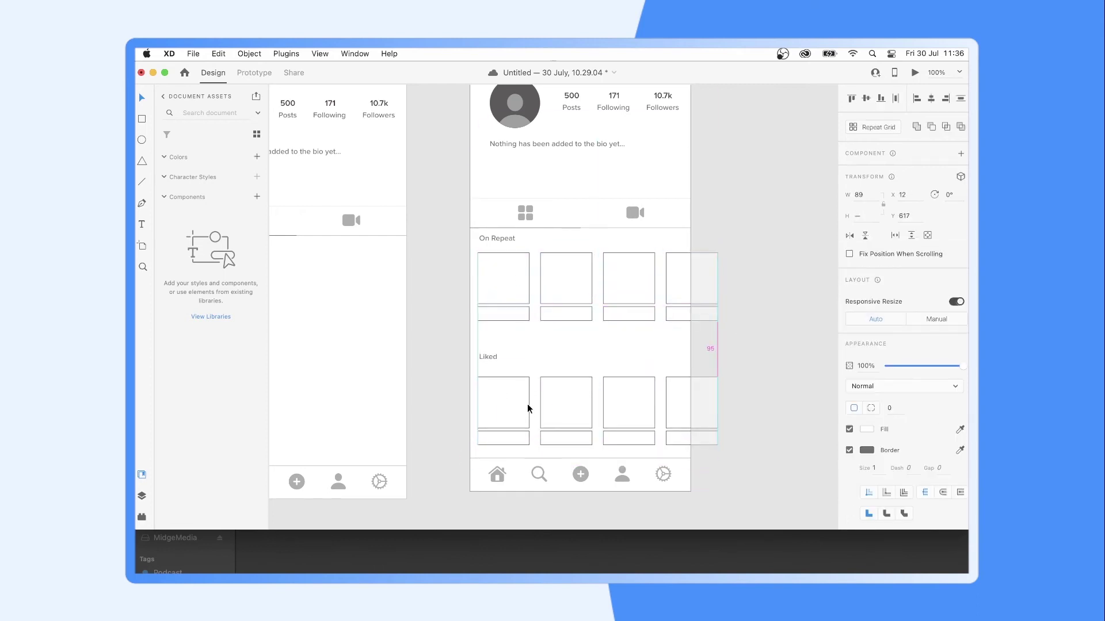
{"action": "left_click", "coordinate": [744, 422]}
Step: Set both row labels to Bold, size 18
{"action": "left_click", "coordinate": [489, 356]}
{"action": "left_click", "coordinate": [500, 239], "text": "shift"}
{"action": "left_click", "coordinate": [958, 383]}
{"action": "left_click", "coordinate": [890, 492]}
{"action": "type", "text": "18"}
{"action": "key", "text": "Return"}
Step: Move the On Repeat label and grid down slightly together
{"action": "left_click", "coordinate": [489, 358]}
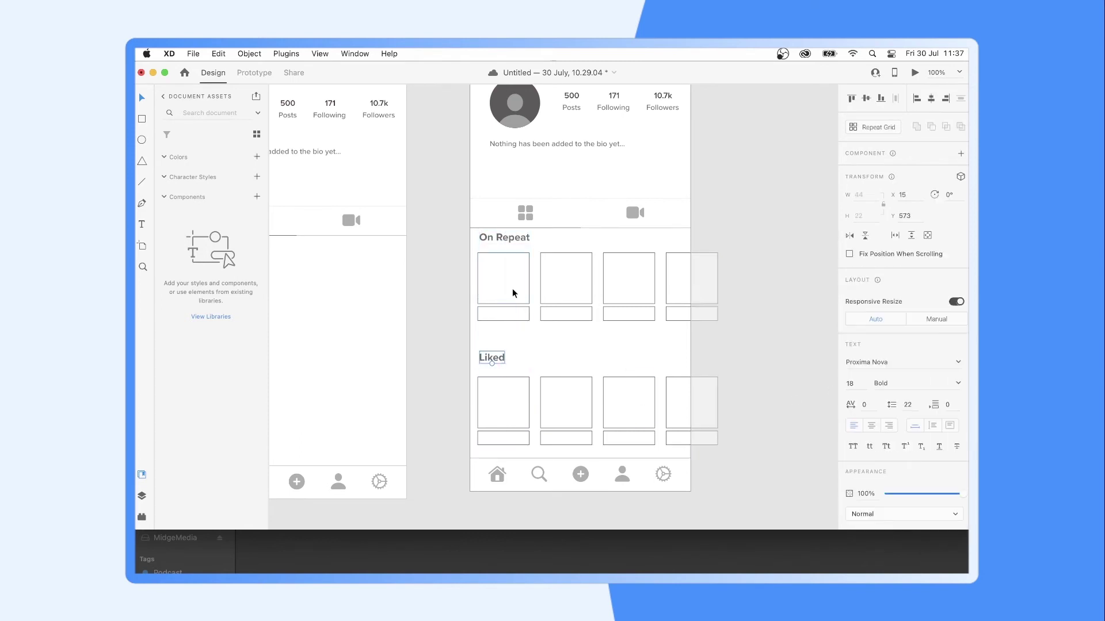
{"action": "left_click", "coordinate": [688, 253]}
{"action": "left_click_drag", "start_coordinate": [675, 254], "coordinate": [675, 258]}
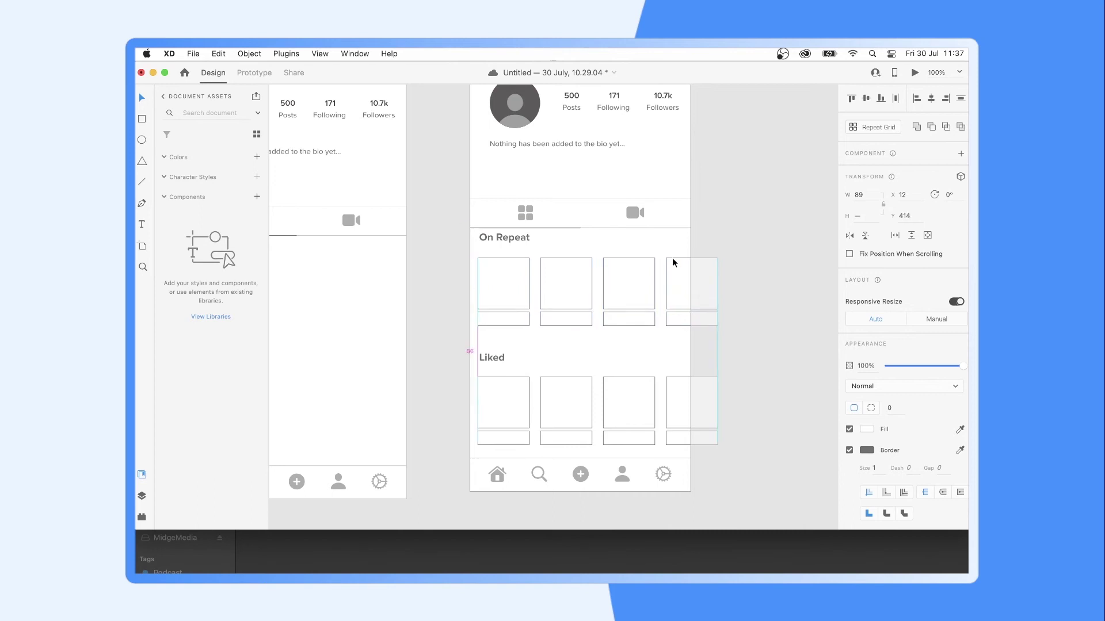
{"action": "left_click", "coordinate": [524, 241], "text": "shift"}
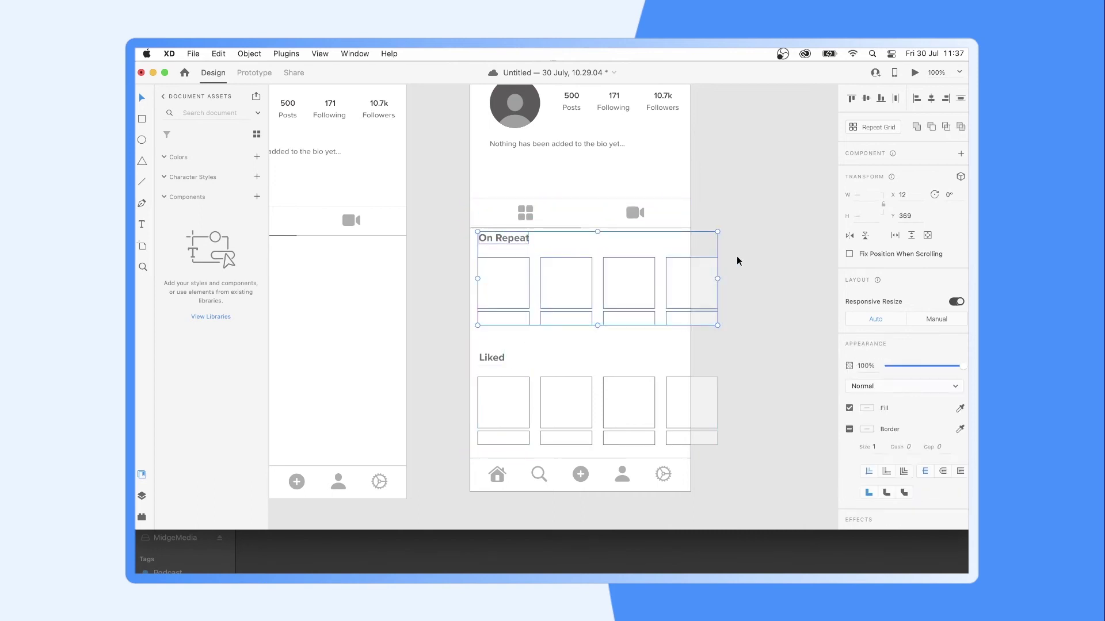
{"action": "left_click_drag", "start_coordinate": [560, 237], "coordinate": [559, 242]}
{"action": "left_click", "coordinate": [626, 345]}
{"action": "key", "text": "super+minus"}
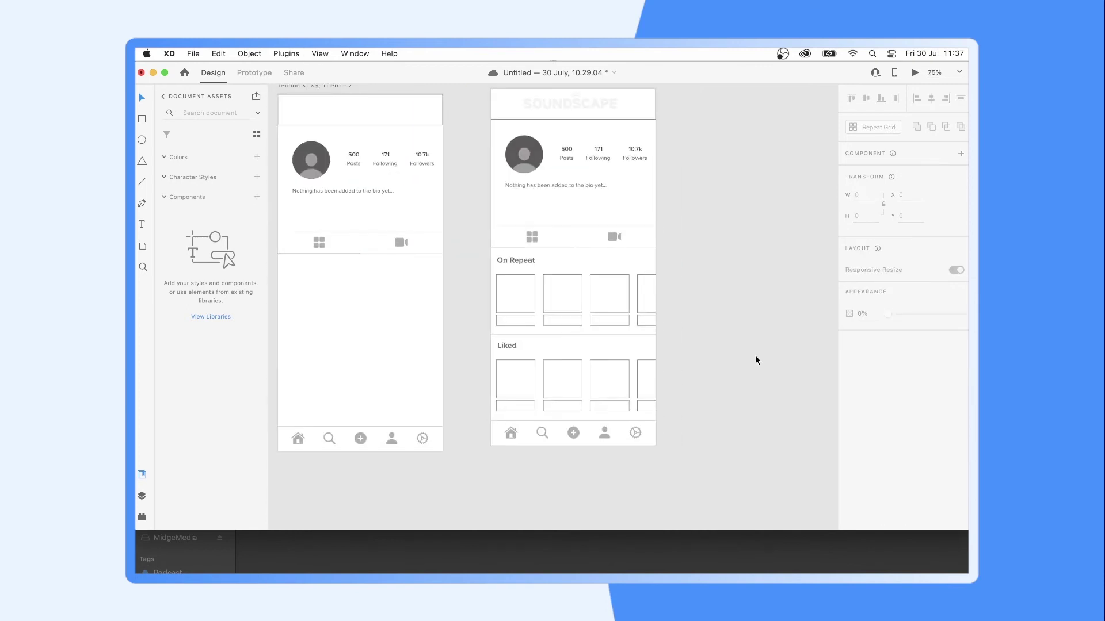
Step: Check the avatar, stats and bio header at 100% zoom
{"action": "scroll", "coordinate": [734, 225], "scroll_direction": "right", "scroll_amount": 5}
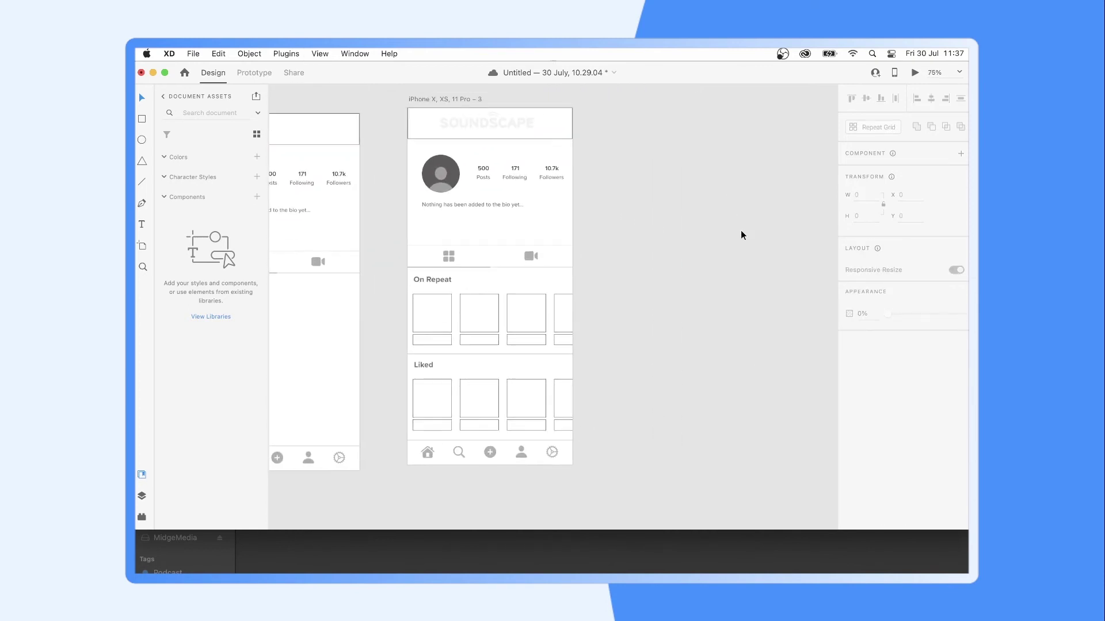
{"action": "left_click_drag", "start_coordinate": [594, 226], "coordinate": [419, 161]}
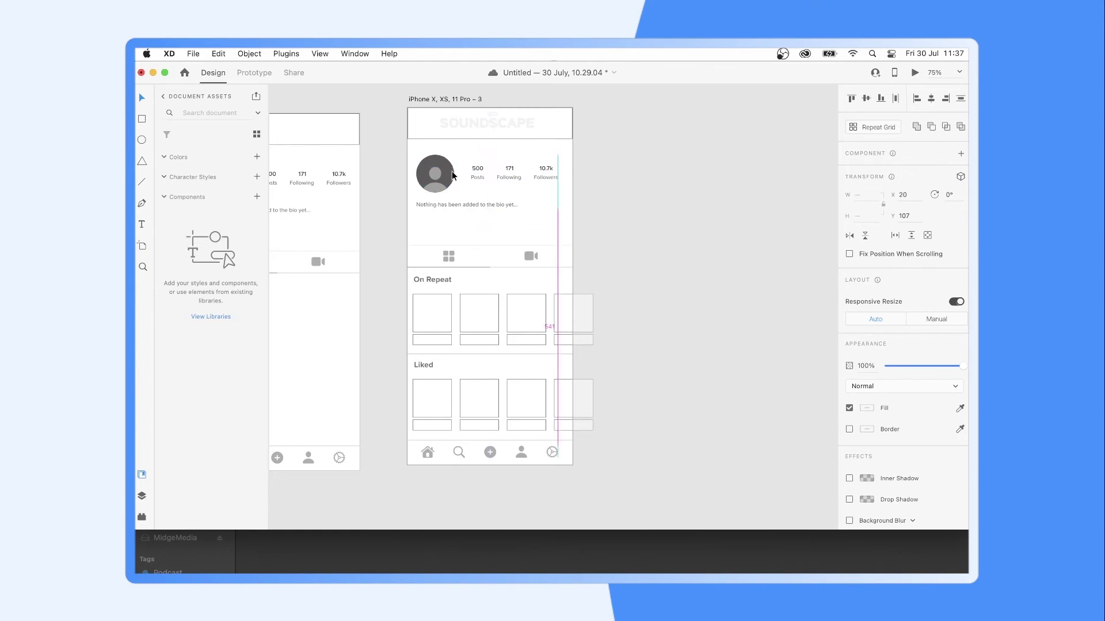
{"action": "left_click", "coordinate": [630, 238]}
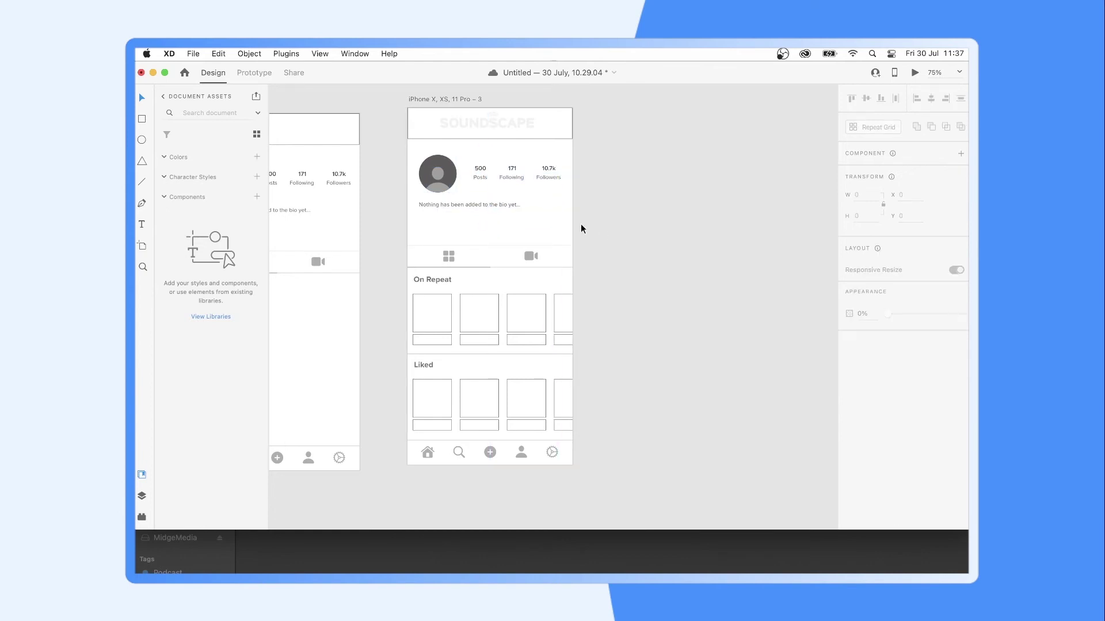
{"action": "key", "text": "super+1"}
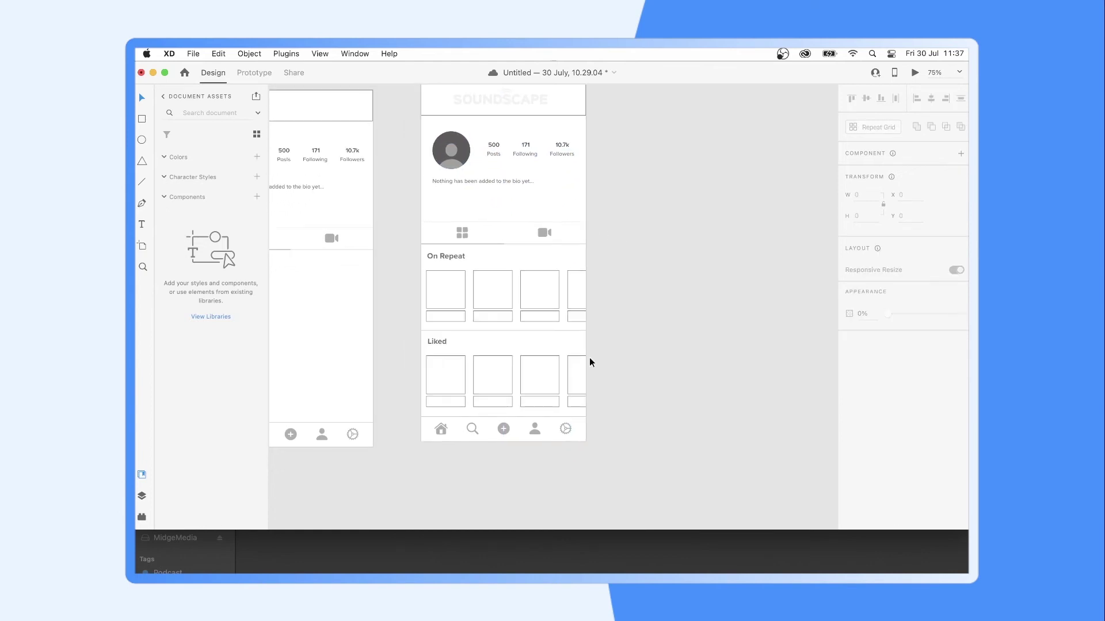
{"action": "key", "text": "super+minus"}
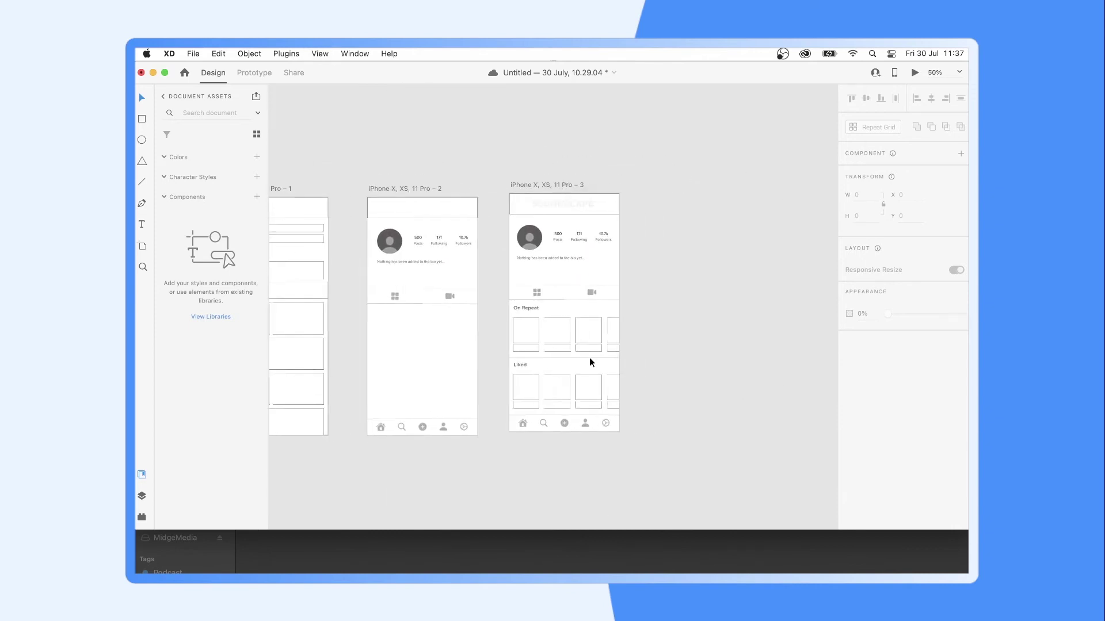
Step: Duplicate the third artboard as iPhone X, XS, 11 Pro – 4 and zoom to its rows
{"action": "left_click", "coordinate": [485, 167]}
{"action": "left_click_drag", "start_coordinate": [485, 166], "coordinate": [629, 171], "text": "alt"}
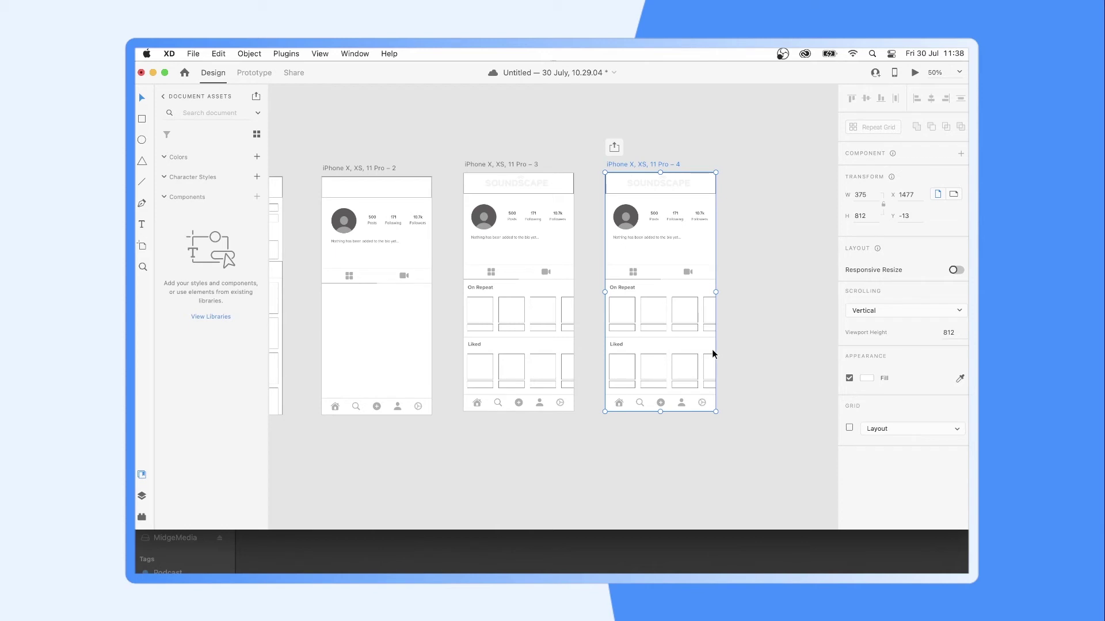
{"action": "left_click", "coordinate": [765, 371]}
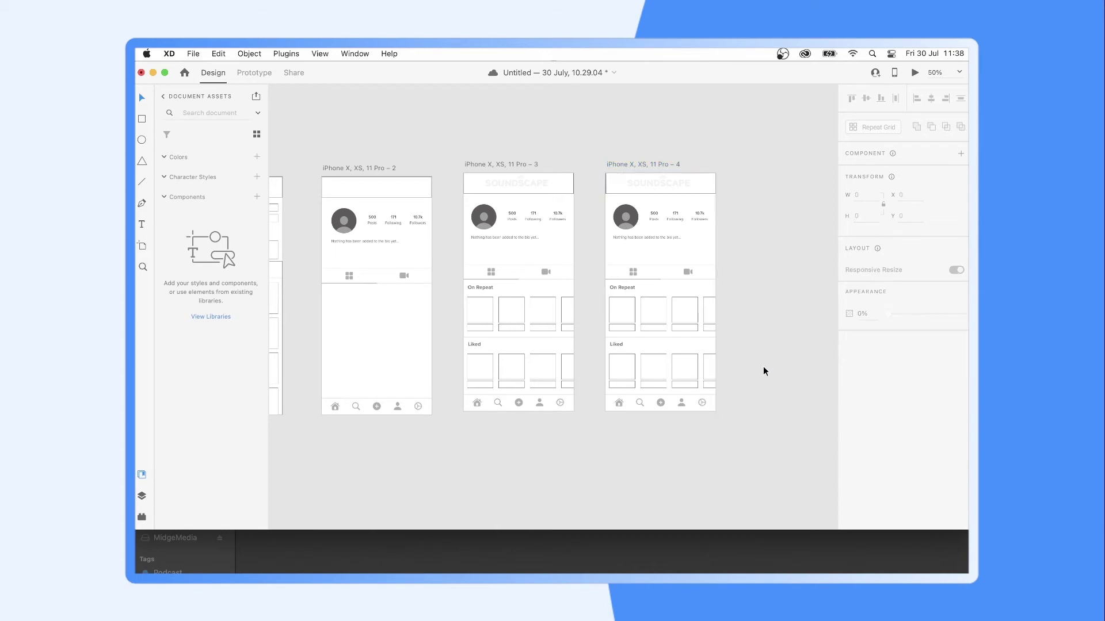
{"action": "scroll", "coordinate": [765, 371], "scroll_direction": "up", "scroll_amount": 2}
{"action": "scroll", "coordinate": [764, 371], "scroll_direction": "up", "scroll_amount": 2}
{"action": "scroll", "coordinate": [765, 371], "scroll_direction": "up", "scroll_amount": 3}
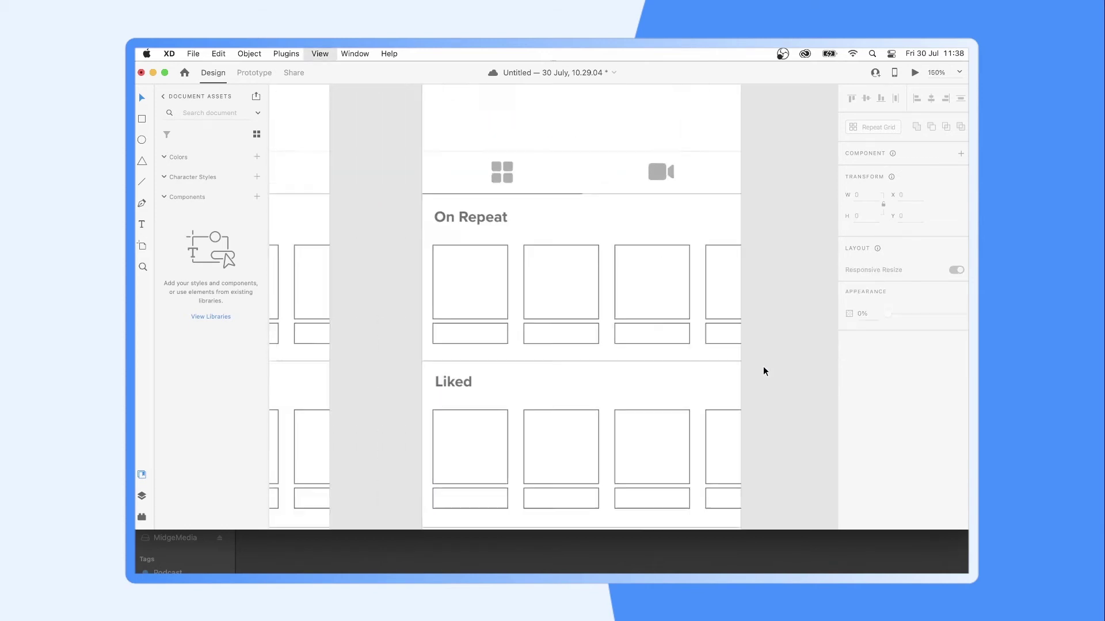
{"action": "scroll", "coordinate": [764, 371], "scroll_direction": "up", "scroll_amount": 3}
Step: Add a size-10 'Still Lost 2' caption in the first On Repeat box, with a 'Sik World' artist line below
{"action": "key", "text": "t"}
{"action": "left_click", "coordinate": [441, 294]}
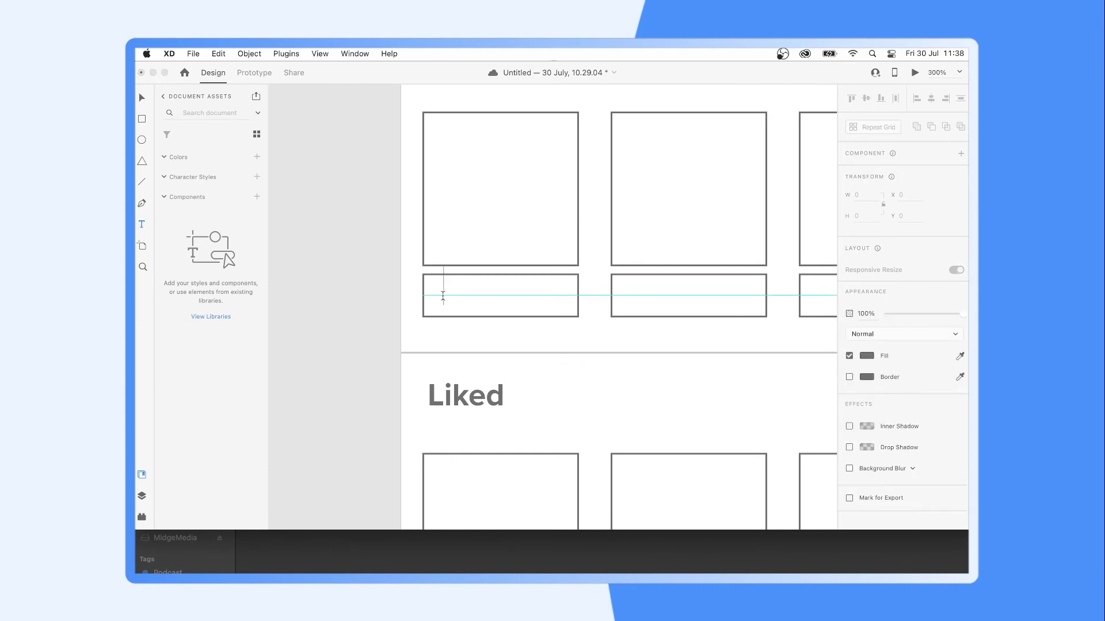
{"action": "type", "text": "Still Lost 2"}
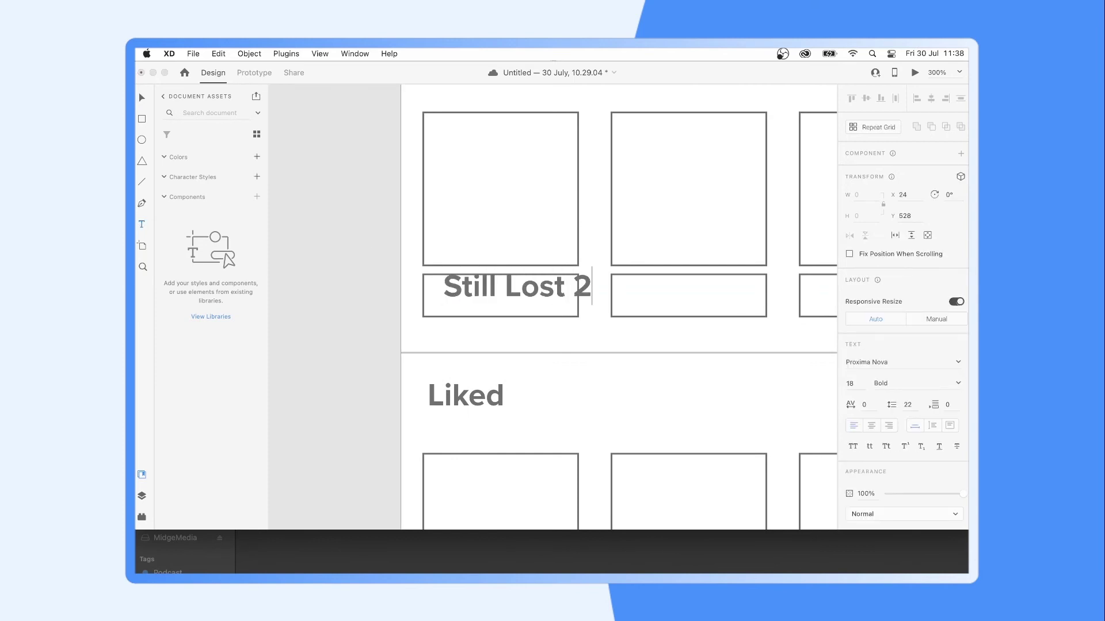
{"action": "key", "text": "Escape"}
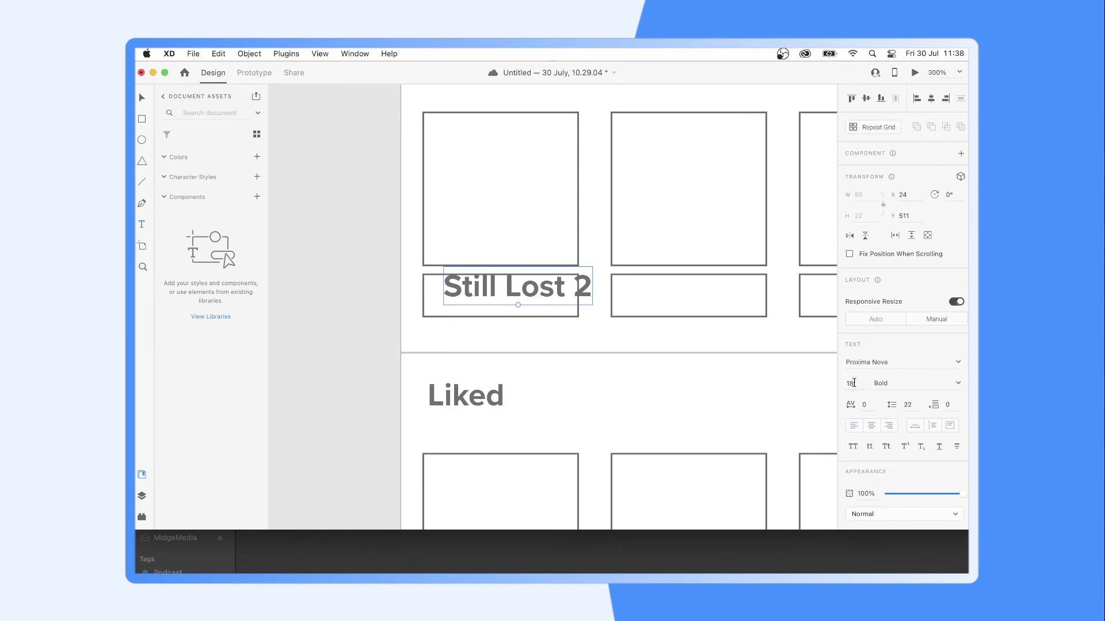
{"action": "key", "text": "Return"}
{"action": "mouse_move", "coordinate": [485, 290]}
{"action": "left_mouse_down"}
{"action": "mouse_move", "coordinate": [472, 290]}
{"action": "mouse_move", "coordinate": [472, 306]}
{"action": "left_mouse_up"}
{"action": "double_click", "coordinate": [461, 307]}
{"action": "type", "text": "Sik World"}
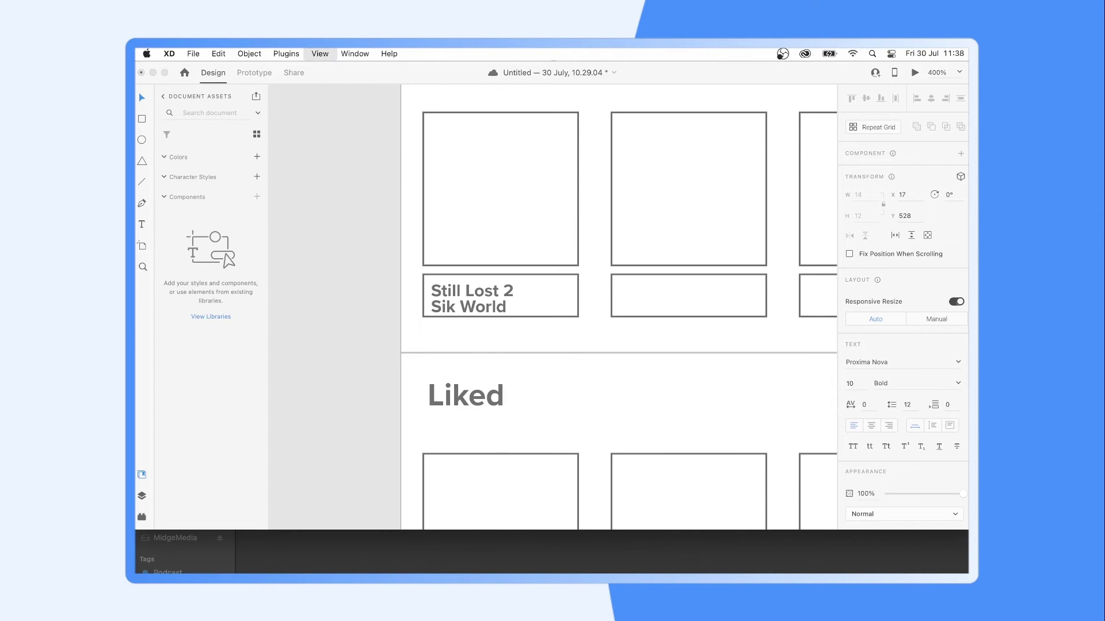
Step: Move Still Lost 2 above the artist line and make it Semibold; give Sik World a lighter weight at 8 pt
{"action": "scroll", "coordinate": [423, 313], "scroll_direction": "up", "scroll_amount": 3}
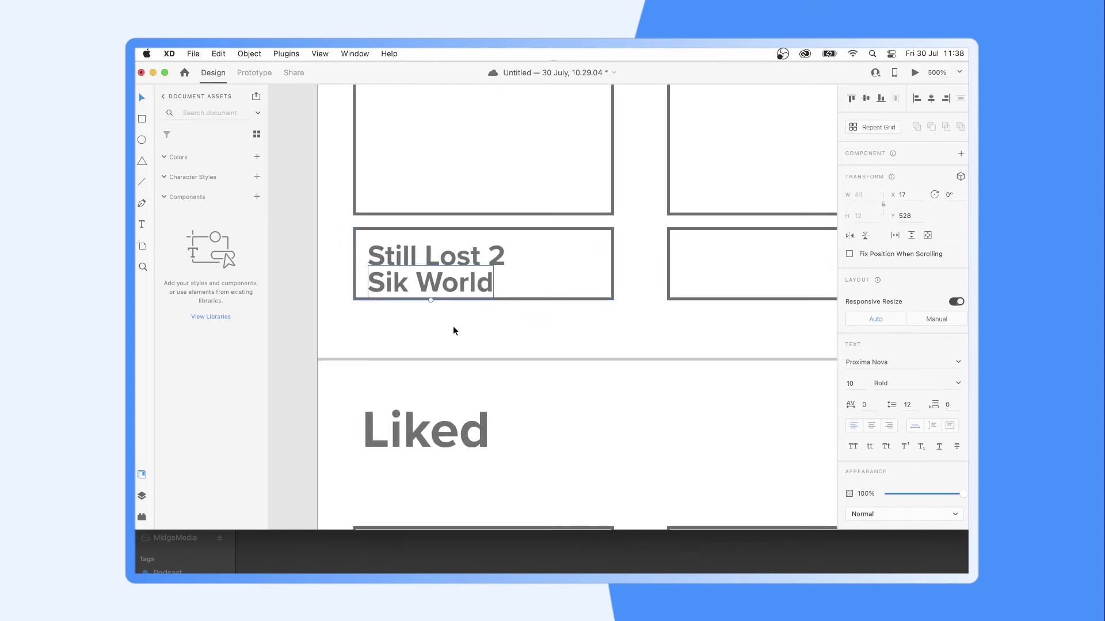
{"action": "left_click", "coordinate": [423, 312]}
{"action": "left_click_drag", "start_coordinate": [439, 266], "coordinate": [440, 256]}
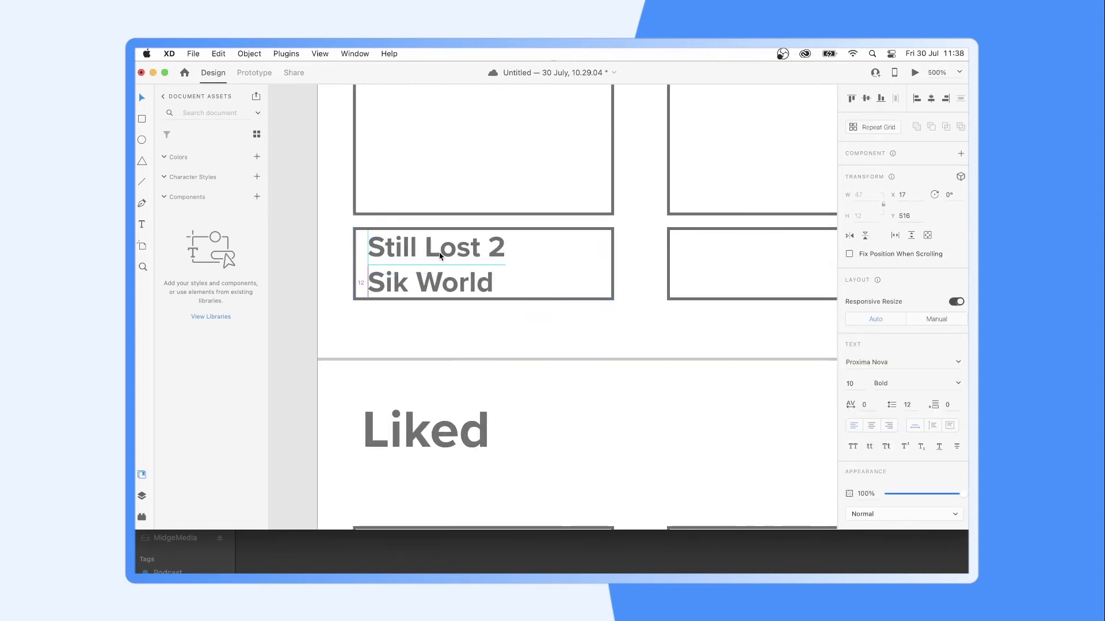
{"action": "left_click", "coordinate": [958, 385]}
{"action": "left_click", "coordinate": [886, 454]}
{"action": "key", "text": "Tab"}
{"action": "left_click", "coordinate": [961, 387]}
{"action": "left_click", "coordinate": [889, 472]}
{"action": "left_click", "coordinate": [584, 365]}
{"action": "left_click", "coordinate": [449, 251]}
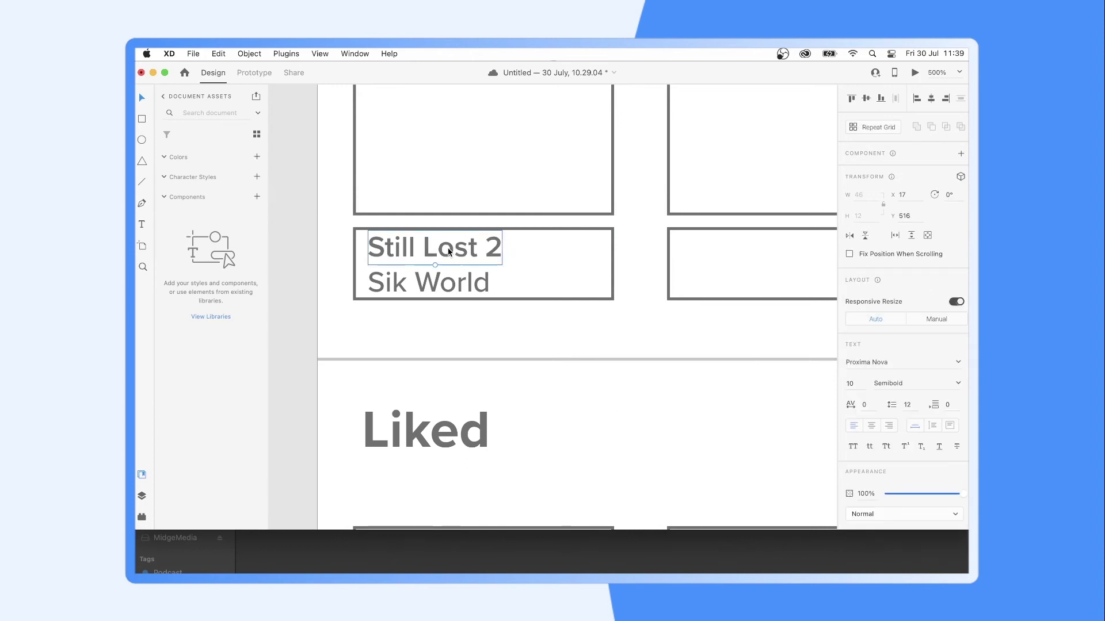
{"action": "left_click_drag", "start_coordinate": [428, 299], "coordinate": [443, 287]}
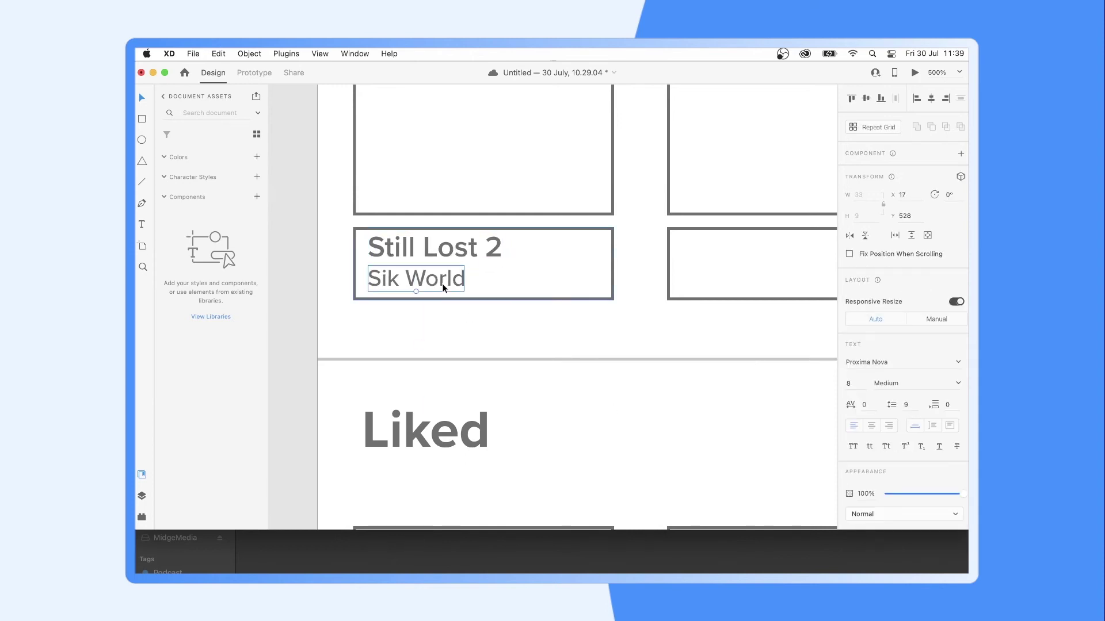
Step: Copy the caption pair into the second box and retype it as CLOUDS by NF
{"action": "key", "text": "super+minus"}
{"action": "left_click", "coordinate": [371, 303], "text": "shift"}
{"action": "mouse_move", "coordinate": [371, 305]}
{"action": "left_mouse_down"}
{"action": "mouse_move", "coordinate": [363, 309]}
{"action": "mouse_move", "coordinate": [552, 313]}
{"action": "left_mouse_up"}
{"action": "double_click", "coordinate": [555, 303]}
{"action": "type", "text": "C"}
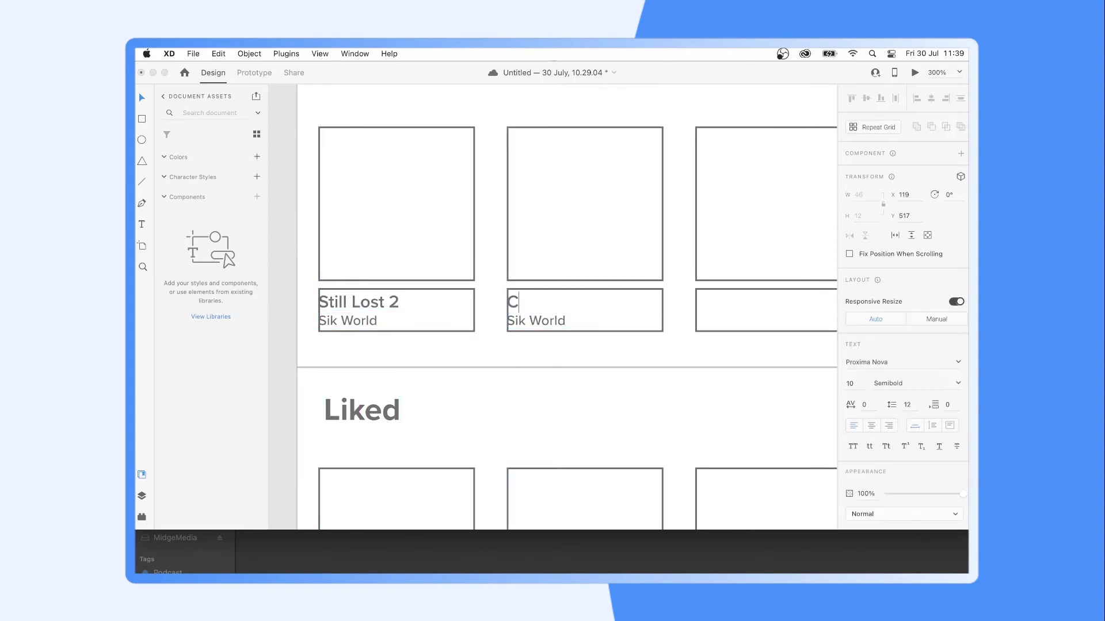
{"action": "key", "text": "super+a"}
{"action": "type", "text": "NF"}
Step: Copy the CLOUDS caption into the third box and retype it as Distorted Light Beam with its artist
{"action": "scroll", "coordinate": [428, 313], "scroll_direction": "right", "scroll_amount": 3}
{"action": "scroll", "coordinate": [428, 313], "scroll_direction": "right", "scroll_amount": 3}
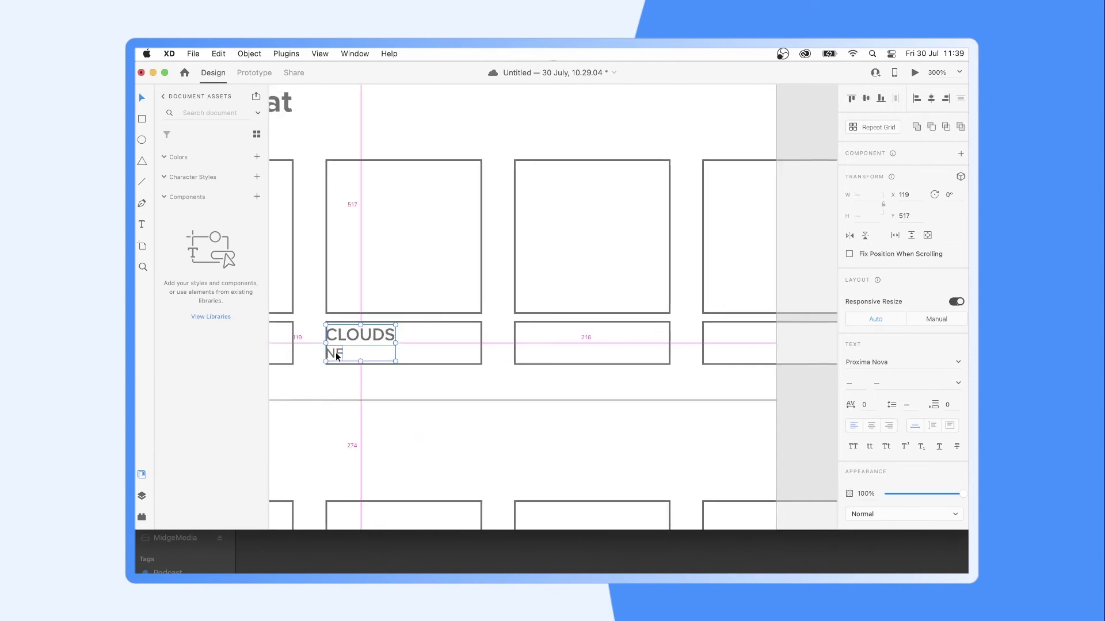
{"action": "left_click_drag", "start_coordinate": [343, 353], "coordinate": [526, 354]}
{"action": "double_click", "coordinate": [549, 334]}
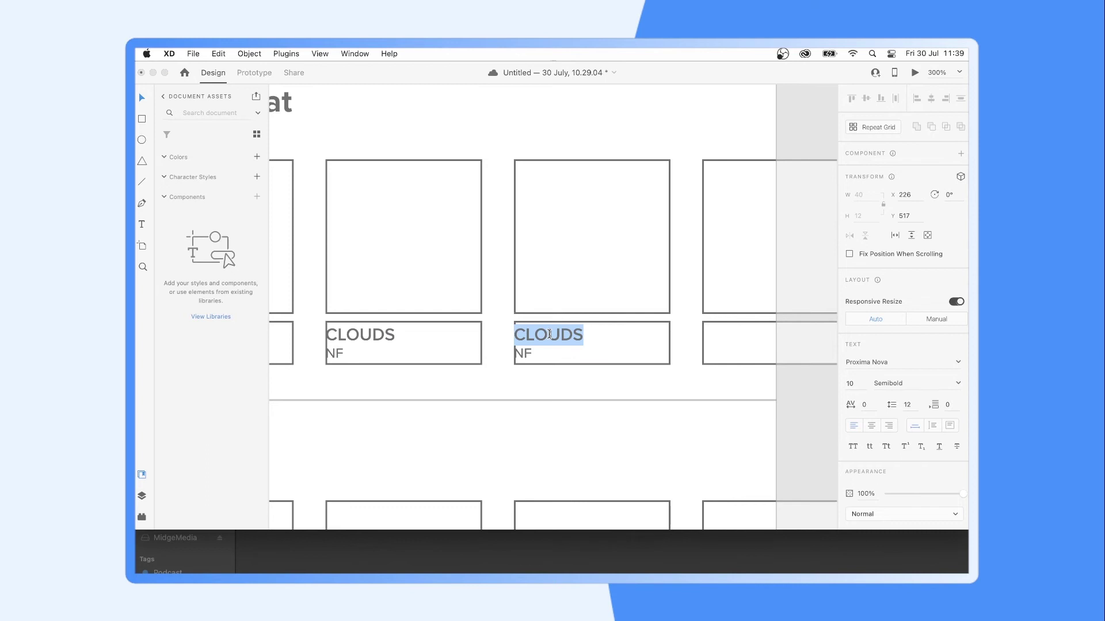
{"action": "type", "text": "Distorted Light Beam"}
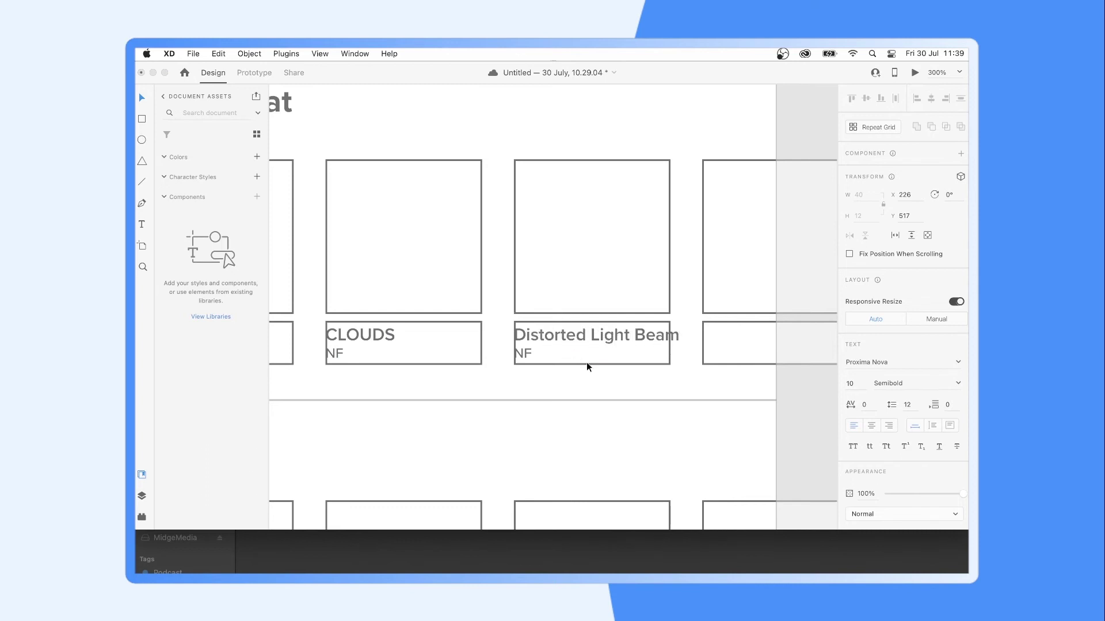
{"action": "double_click", "coordinate": [522, 352]}
{"action": "type", "text": "B"}
Step: Set the three song titles to size 9 and their artist lines to size 8
{"action": "left_click", "coordinate": [563, 336]}
{"action": "left_click", "coordinate": [336, 354], "text": "shift"}
{"action": "scroll", "coordinate": [336, 353], "scroll_direction": "left", "scroll_amount": 5}
{"action": "left_click", "coordinate": [325, 352], "text": "shift"}
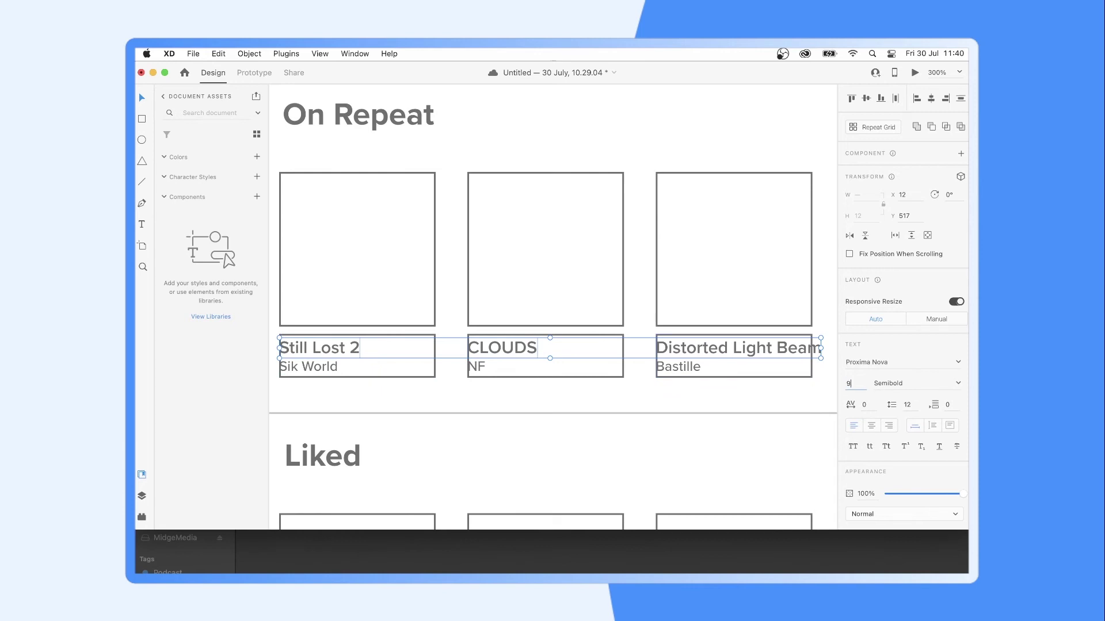
{"action": "left_click", "coordinate": [679, 367]}
{"action": "left_click", "coordinate": [479, 372], "text": "shift"}
{"action": "key", "text": "Return"}
{"action": "left_click", "coordinate": [721, 433]}
Step: Copy the caption into the fourth On Repeat box and retitle it starting 'Wake Me Up'
{"action": "scroll", "coordinate": [748, 409], "scroll_direction": "right", "scroll_amount": 3}
{"action": "scroll", "coordinate": [748, 409], "scroll_direction": "right", "scroll_amount": 2}
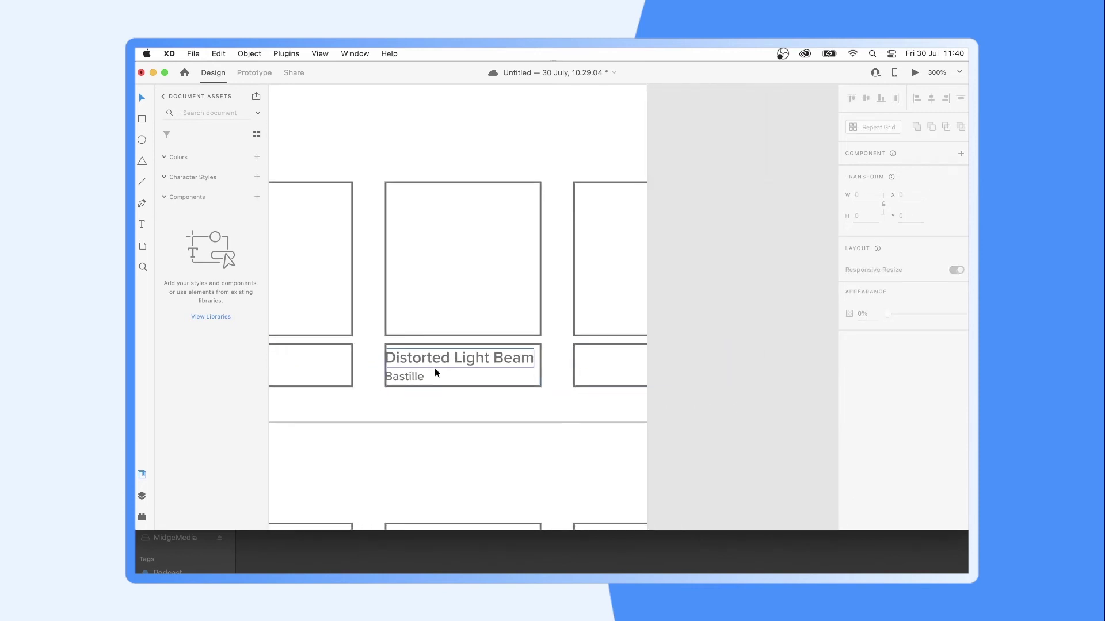
{"action": "left_click_drag", "start_coordinate": [414, 360], "coordinate": [601, 361]}
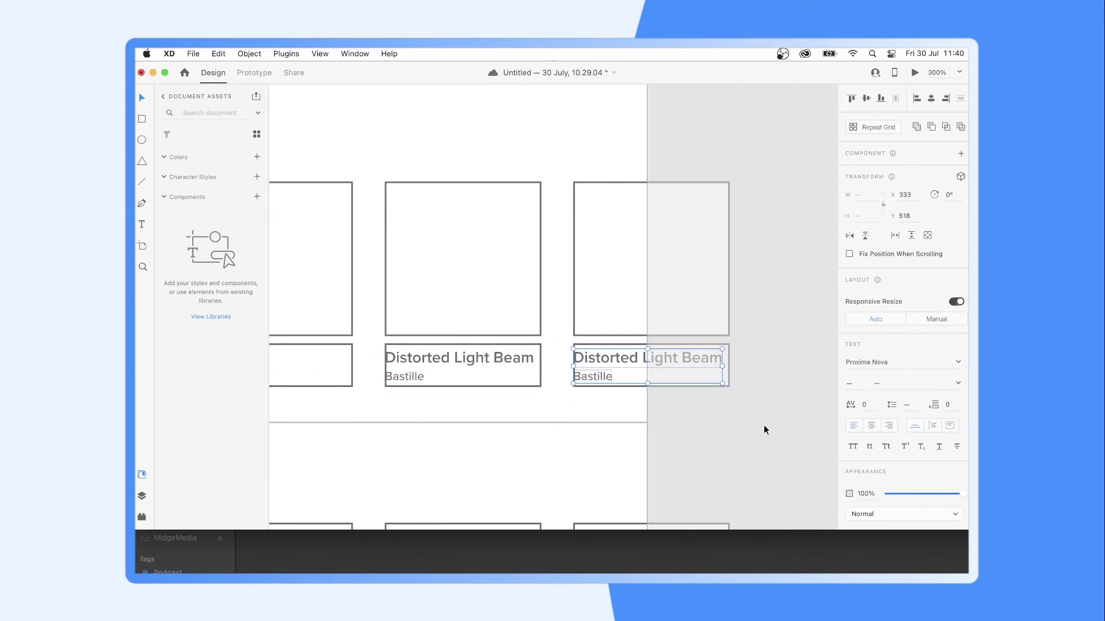
{"action": "double_click", "coordinate": [608, 357]}
{"action": "type", "text": "Wake Me Up"}
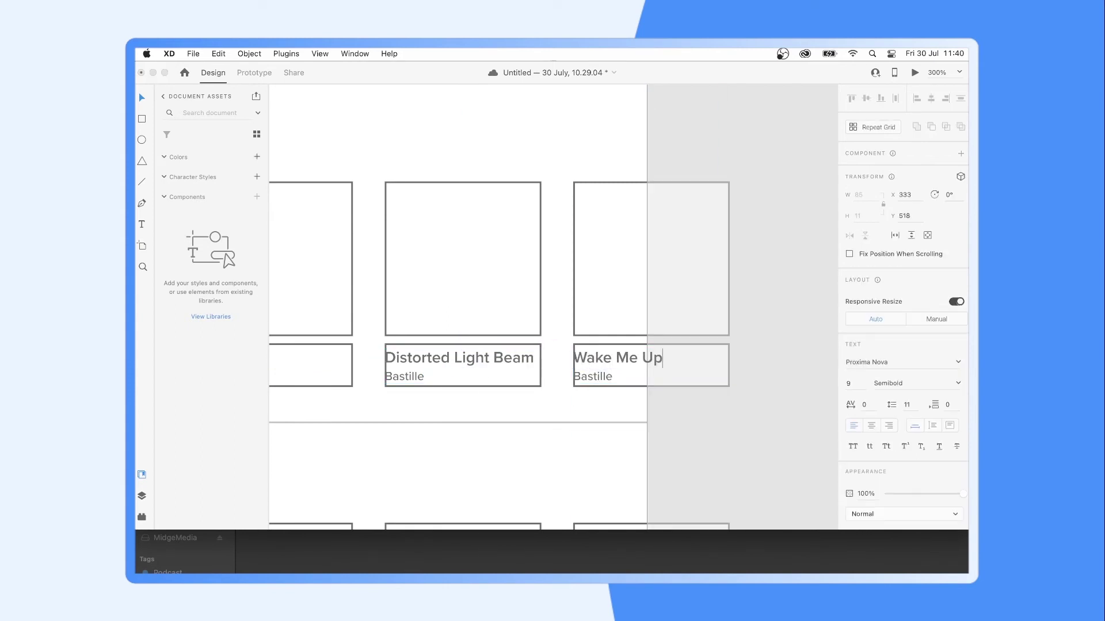
{"action": "type", "text": "Avicii"}
{"action": "key", "text": "Escape"}
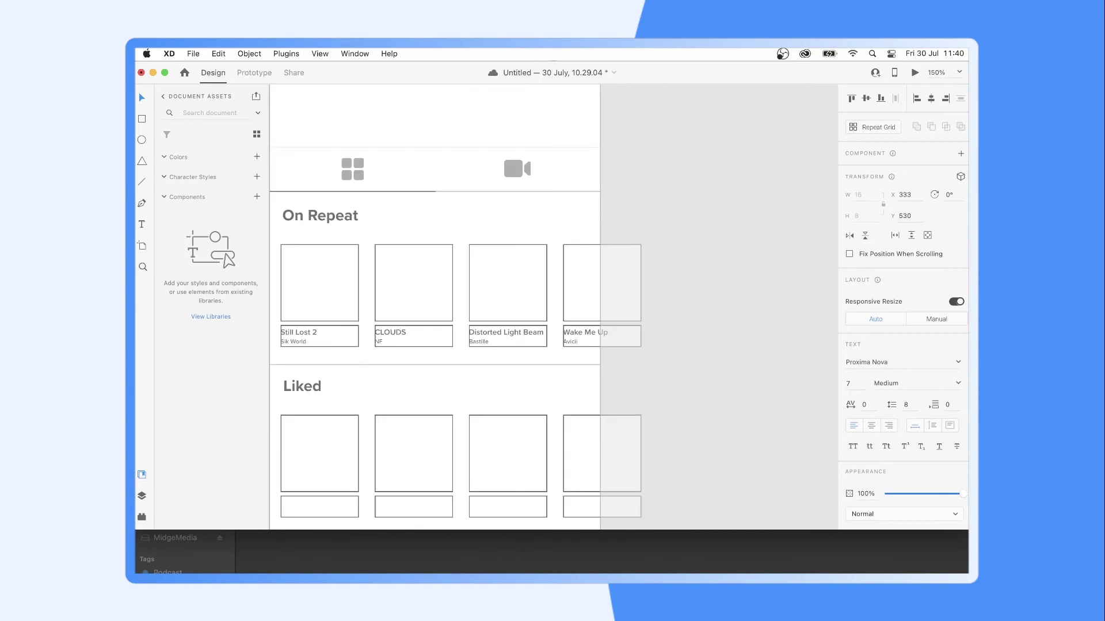
Step: Caption the first three Liked boxes: Still Lost 2, then two All Alone copies with a new artist
{"action": "key", "text": "super+minus"}
{"action": "left_click_drag", "start_coordinate": [419, 286], "coordinate": [414, 459]}
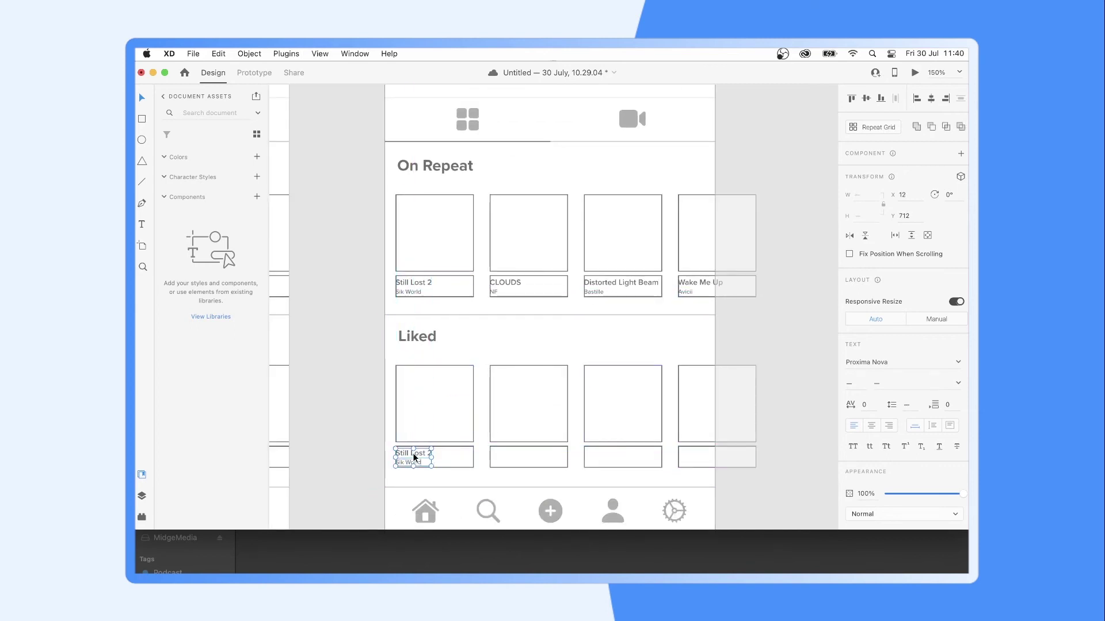
{"action": "key", "text": "super+equal"}
{"action": "left_click_drag", "start_coordinate": [336, 344], "coordinate": [462, 344]}
{"action": "triple_click", "coordinate": [473, 343]}
{"action": "key", "text": "super+equal"}
{"action": "triple_click", "coordinate": [380, 371]}
{"action": "type", "text": "Elijah Kyle & Cole Morehead"}
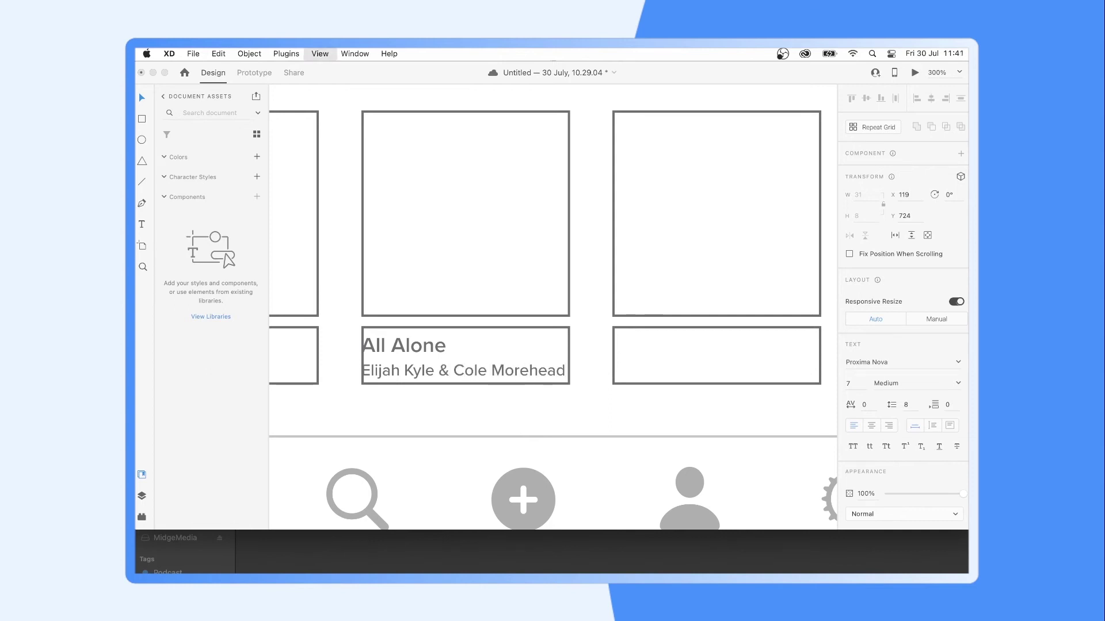
{"action": "key", "text": "super+minus"}
{"action": "left_click_drag", "start_coordinate": [412, 366], "coordinate": [538, 365]}
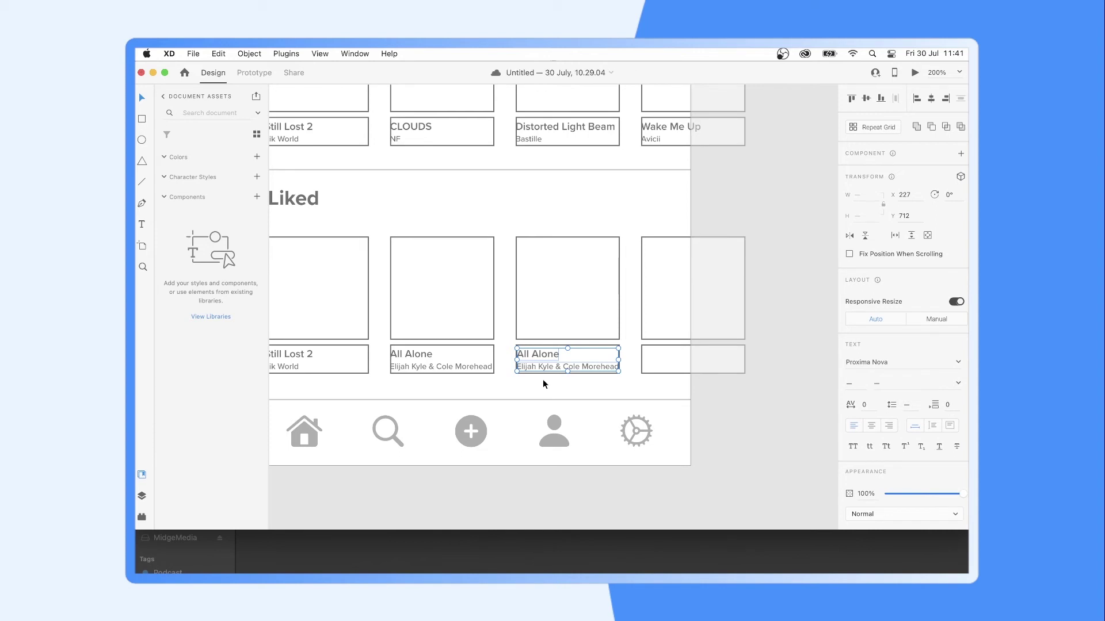
Step: Retitle the third Liked card 'Happy For You' / Lukas Graham, move 'Higher Power' / Coldplay to the fourth card, and zoom out
{"action": "double_click", "coordinate": [545, 353]}
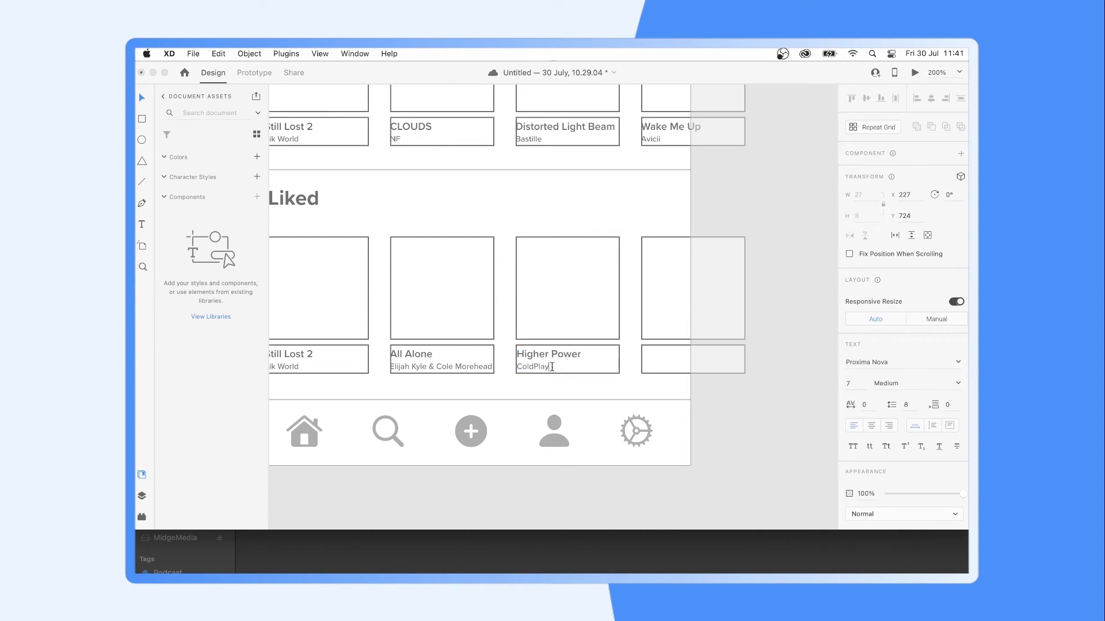
{"action": "mouse_move", "coordinate": [541, 353]}
{"action": "left_mouse_down"}
{"action": "mouse_move", "coordinate": [660, 357]}
{"action": "mouse_move", "coordinate": [529, 355]}
{"action": "left_mouse_up"}
{"action": "double_click", "coordinate": [557, 355]}
{"action": "type", "text": "Lukas Graham"}
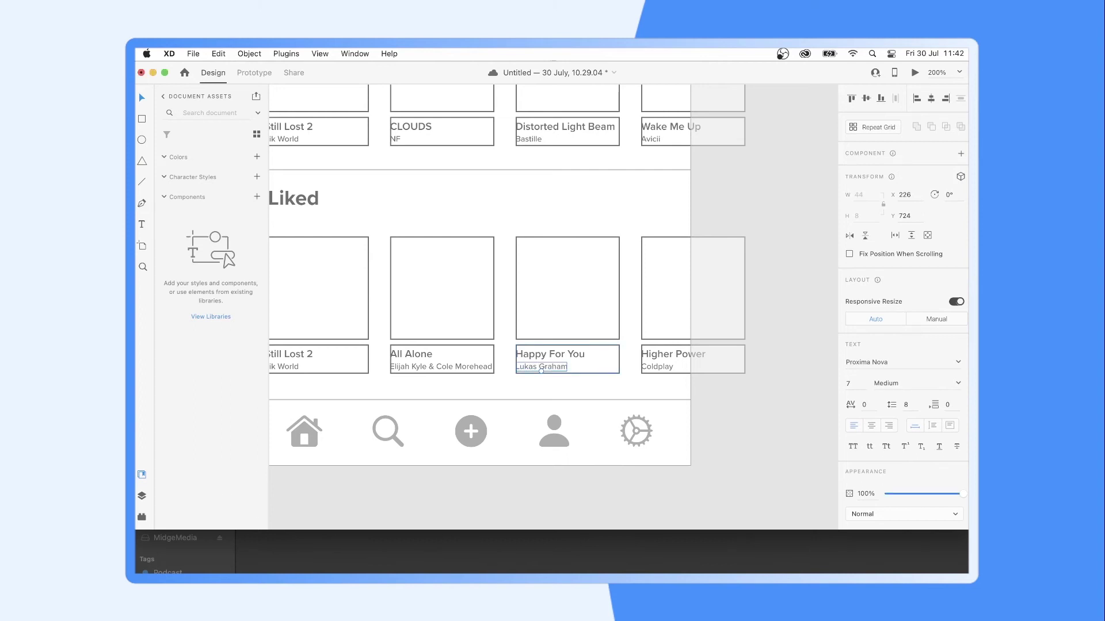
{"action": "key", "text": "super+minus"}
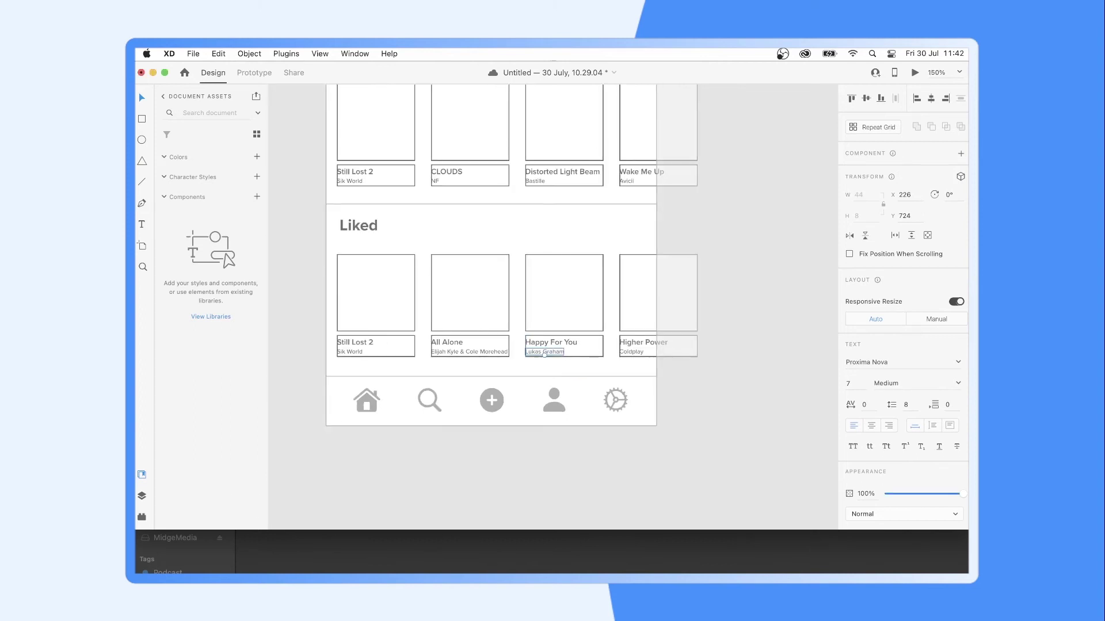
{"action": "left_click", "coordinate": [718, 406]}
{"action": "scroll", "coordinate": [444, 271], "scroll_direction": "up", "scroll_amount": 2}
{"action": "key", "text": "super+minus"}
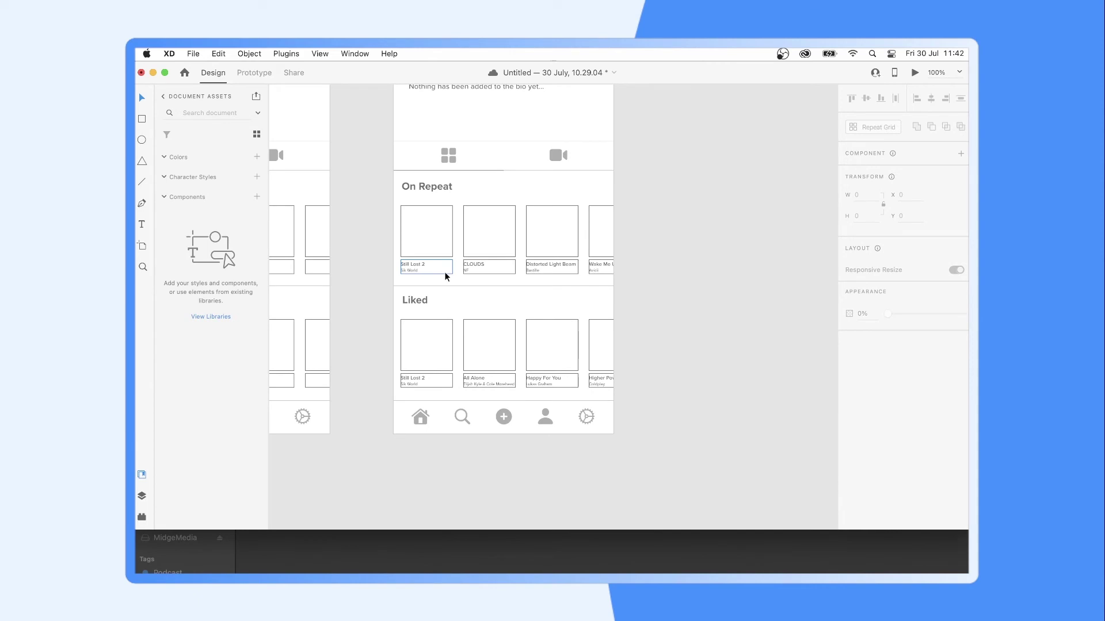
{"action": "mouse_move", "coordinate": [281, 550]}
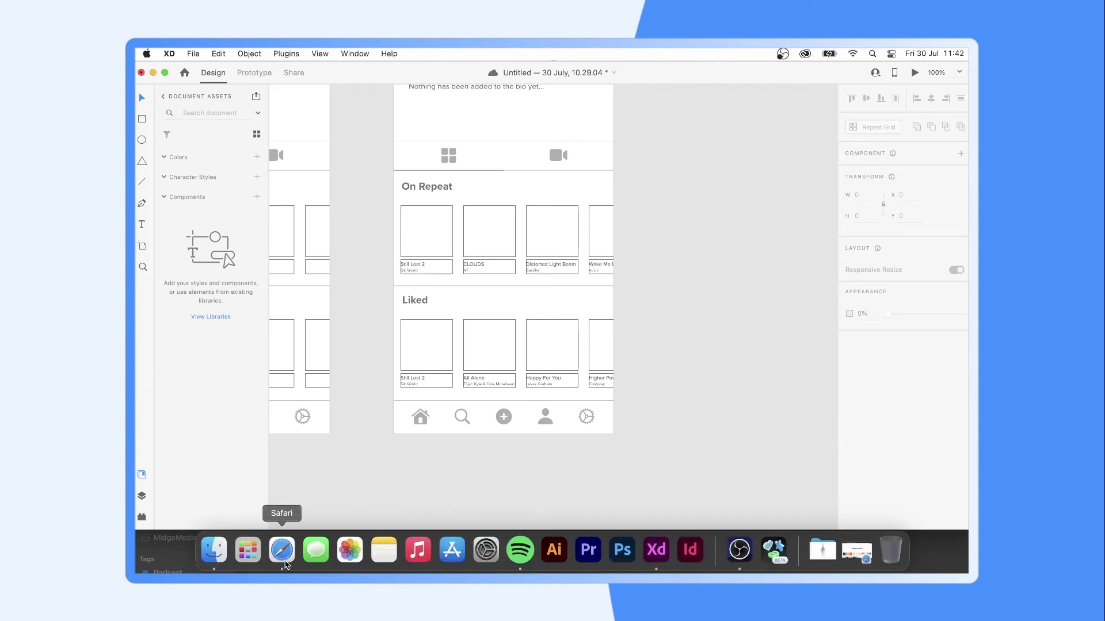
Step: Google Images search 'still lost 2' in Safari and save its cover image
{"action": "left_click", "coordinate": [287, 556]}
{"action": "left_click", "coordinate": [936, 76]}
{"action": "type", "text": "google.co.uk"}
{"action": "key", "text": "Return"}
{"action": "type", "text": "still lost 2"}
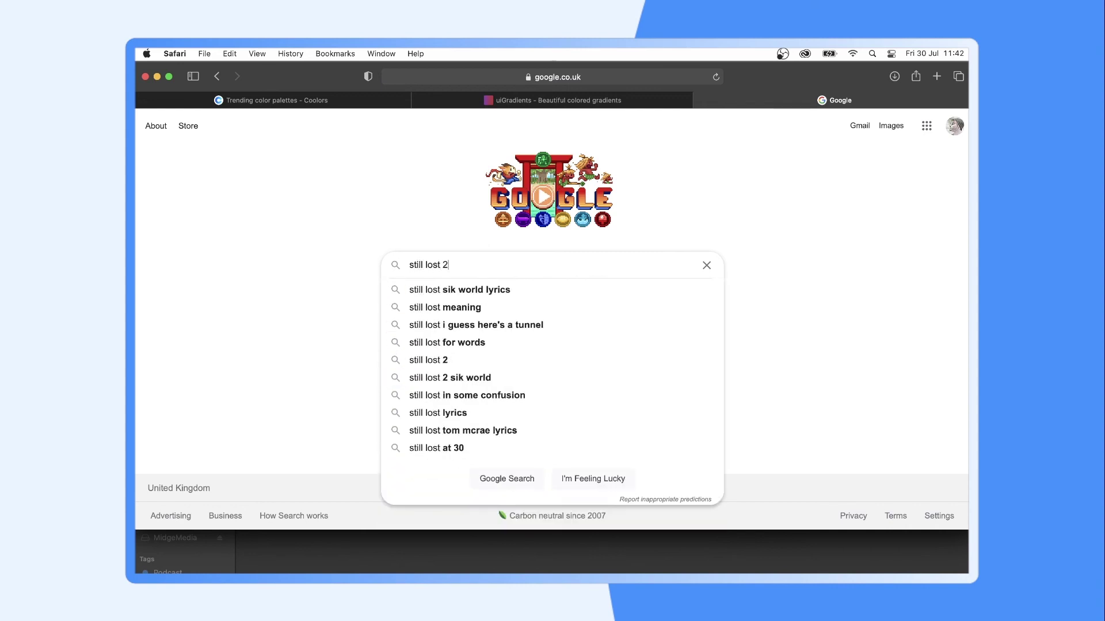
{"action": "key", "text": "Return"}
{"action": "left_click", "coordinate": [346, 182]}
{"action": "left_click", "coordinate": [359, 281]}
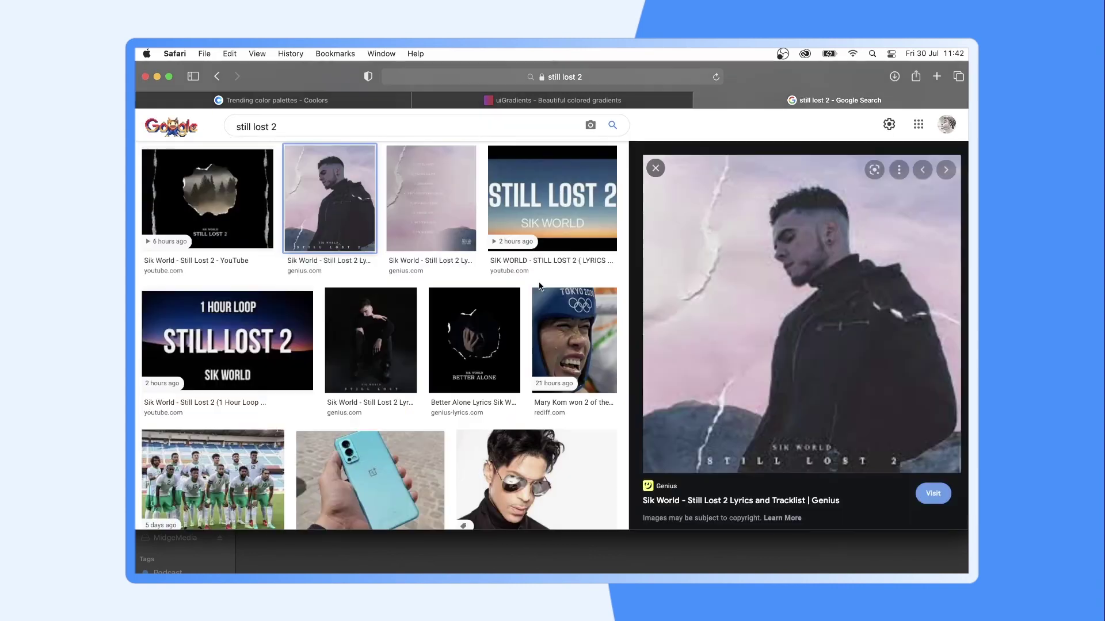
{"action": "right_click", "coordinate": [686, 309]}
{"action": "left_click", "coordinate": [722, 458]}
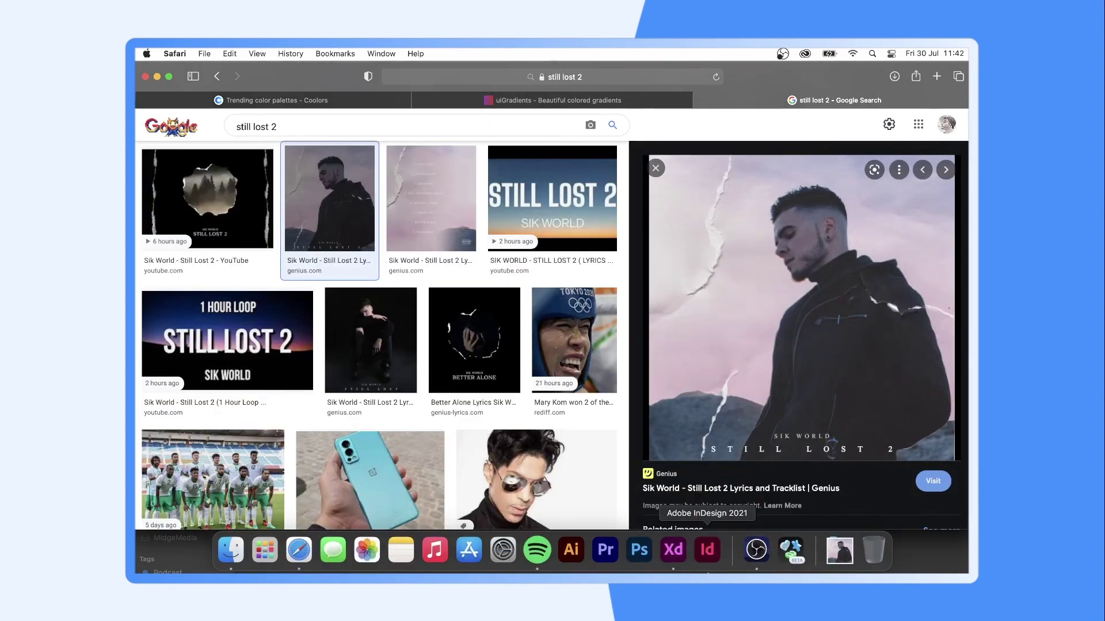
Step: Search images for 'Clouds NF' and browse the mixtape cover results
{"action": "left_click", "coordinate": [673, 549]}
{"action": "left_click", "coordinate": [299, 550]}
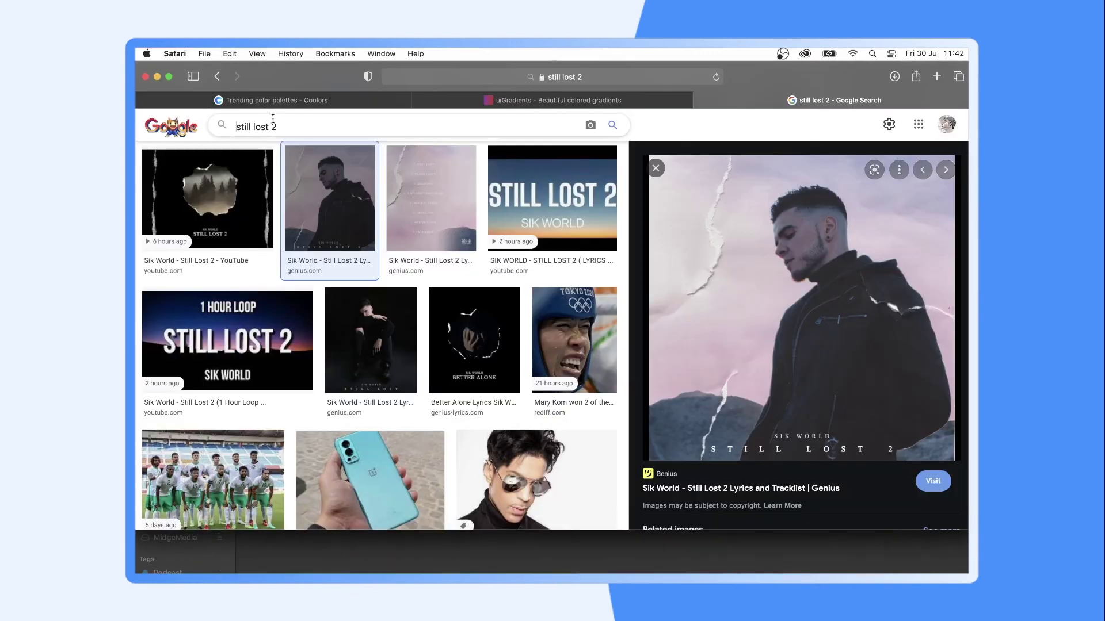
{"action": "type", "text": "Clouds NF"}
{"action": "key", "text": "Return"}
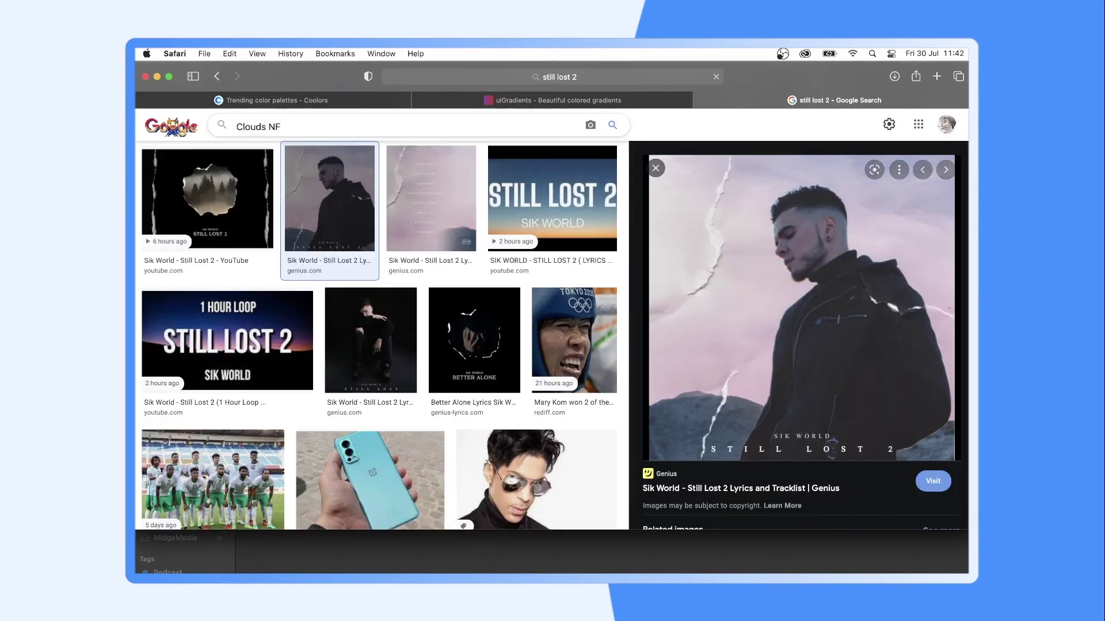
{"action": "left_click", "coordinate": [193, 245]}
{"action": "left_click", "coordinate": [463, 198]}
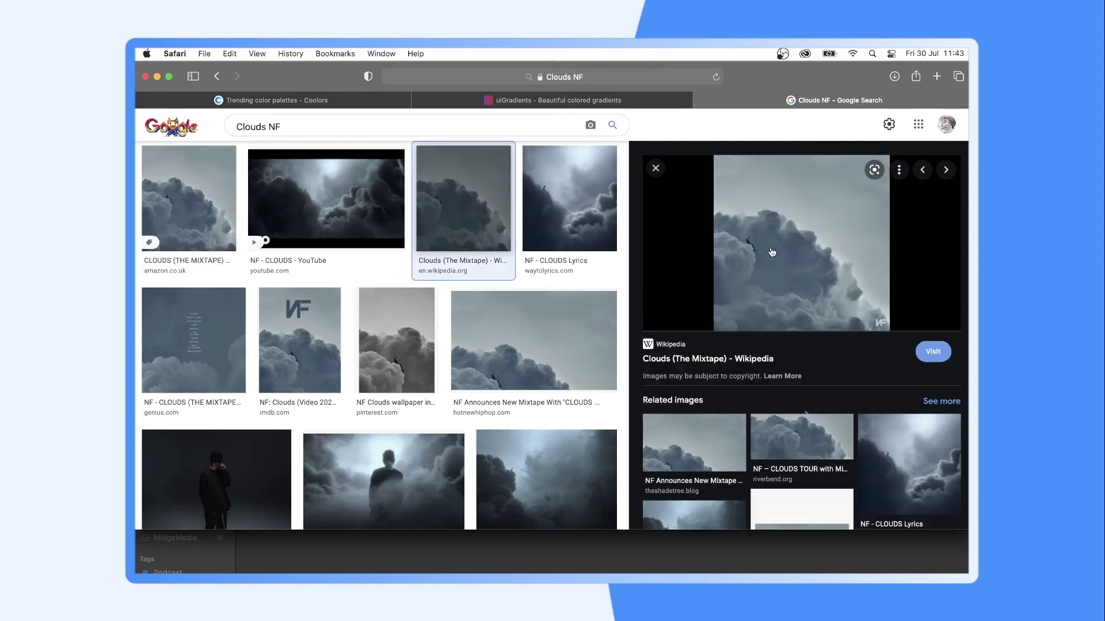
{"action": "left_click", "coordinate": [655, 169]}
{"action": "scroll", "coordinate": [876, 319], "scroll_direction": "down", "scroll_amount": 5}
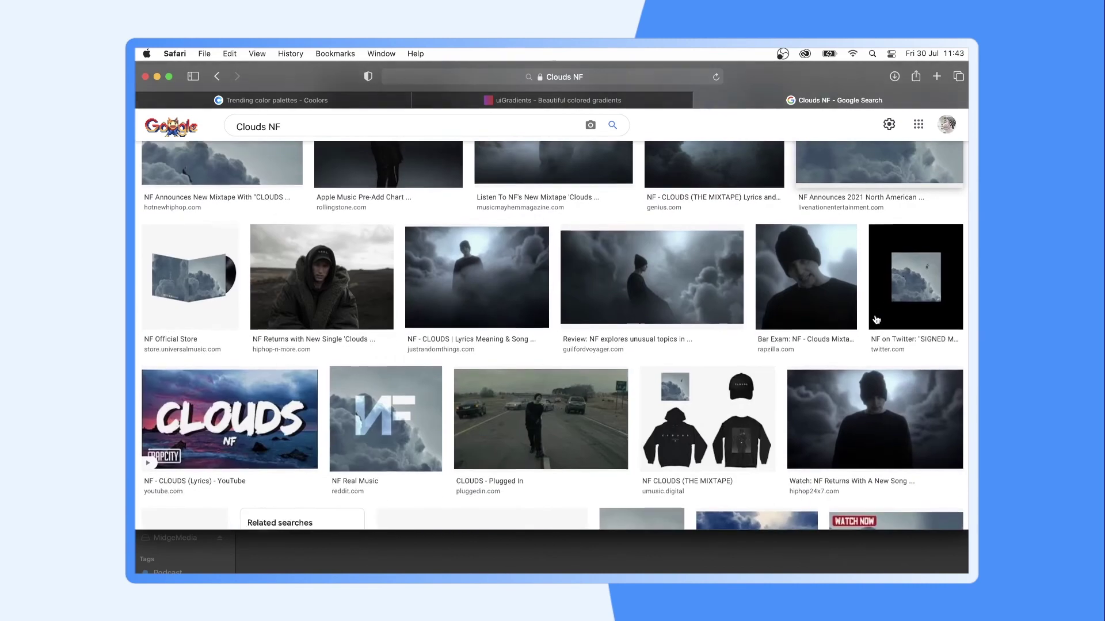
{"action": "scroll", "coordinate": [876, 320], "scroll_direction": "down", "scroll_amount": 5}
{"action": "scroll", "coordinate": [874, 314], "scroll_direction": "down", "scroll_amount": 3}
{"action": "scroll", "coordinate": [874, 314], "scroll_direction": "down", "scroll_amount": 5}
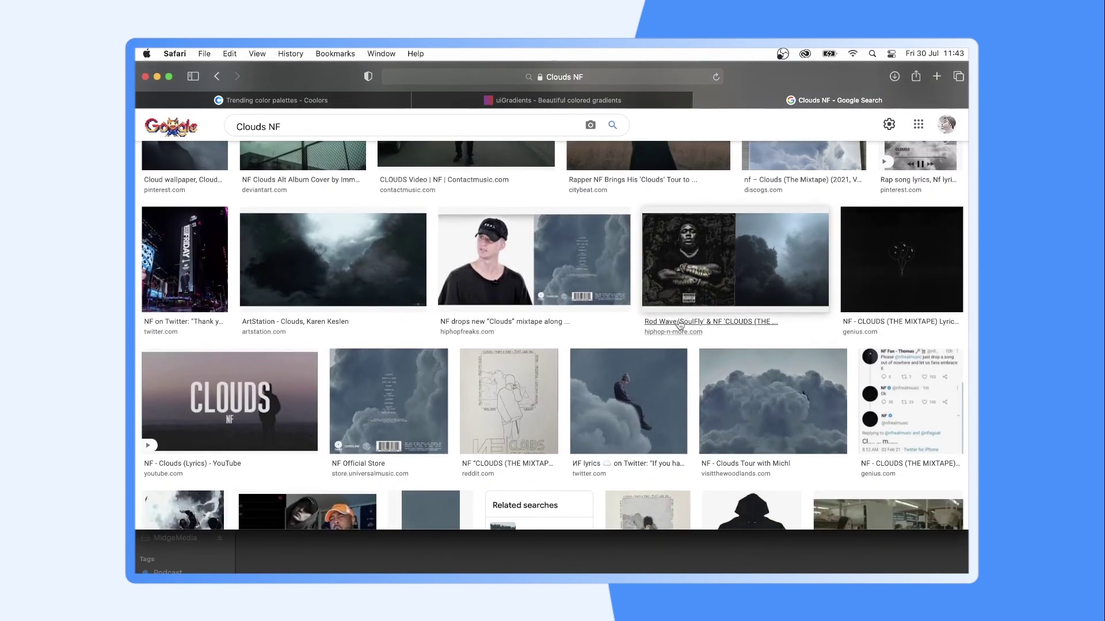
{"action": "scroll", "coordinate": [654, 331], "scroll_direction": "up", "scroll_amount": 15}
{"action": "scroll", "coordinate": [654, 331], "scroll_direction": "down", "scroll_amount": 1}
Step: Open the Genius CLOUDS album page and save the enlarged cover image
{"action": "left_click", "coordinate": [193, 248]}
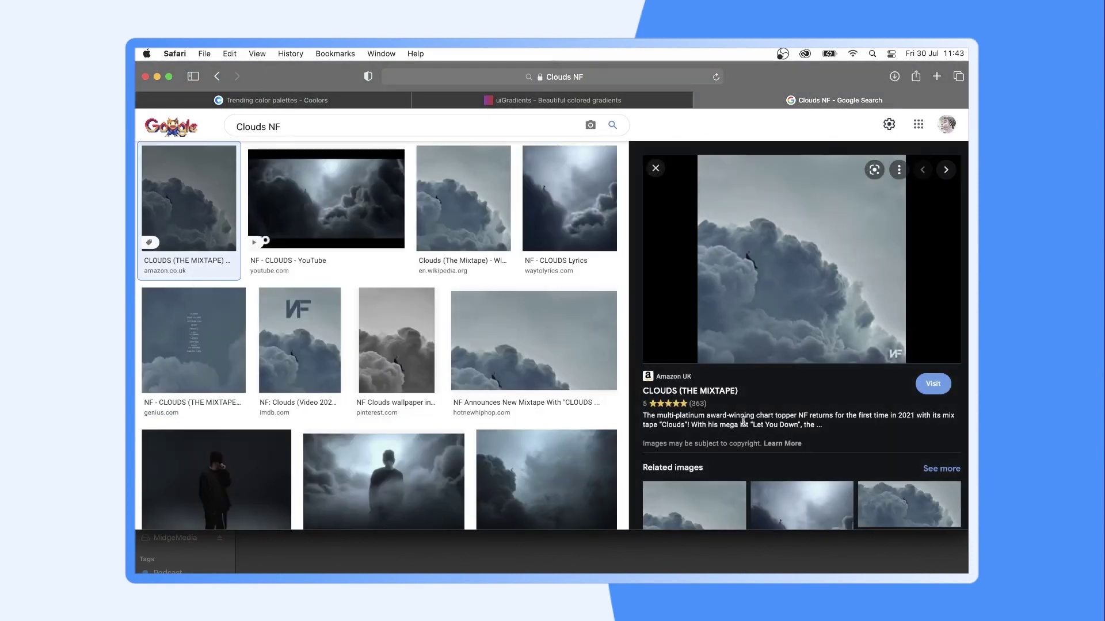
{"action": "left_click", "coordinate": [193, 340]}
{"action": "left_click", "coordinate": [686, 486]}
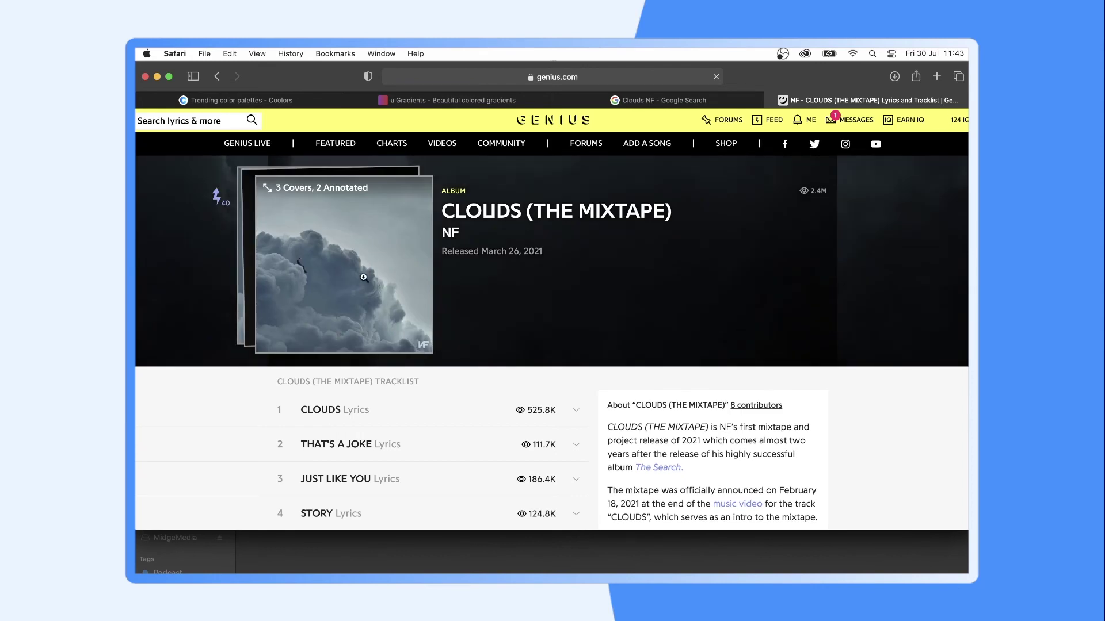
{"action": "left_click", "coordinate": [428, 291]}
{"action": "left_click", "coordinate": [506, 422]}
{"action": "right_click", "coordinate": [416, 373]}
{"action": "left_click", "coordinate": [362, 390]}
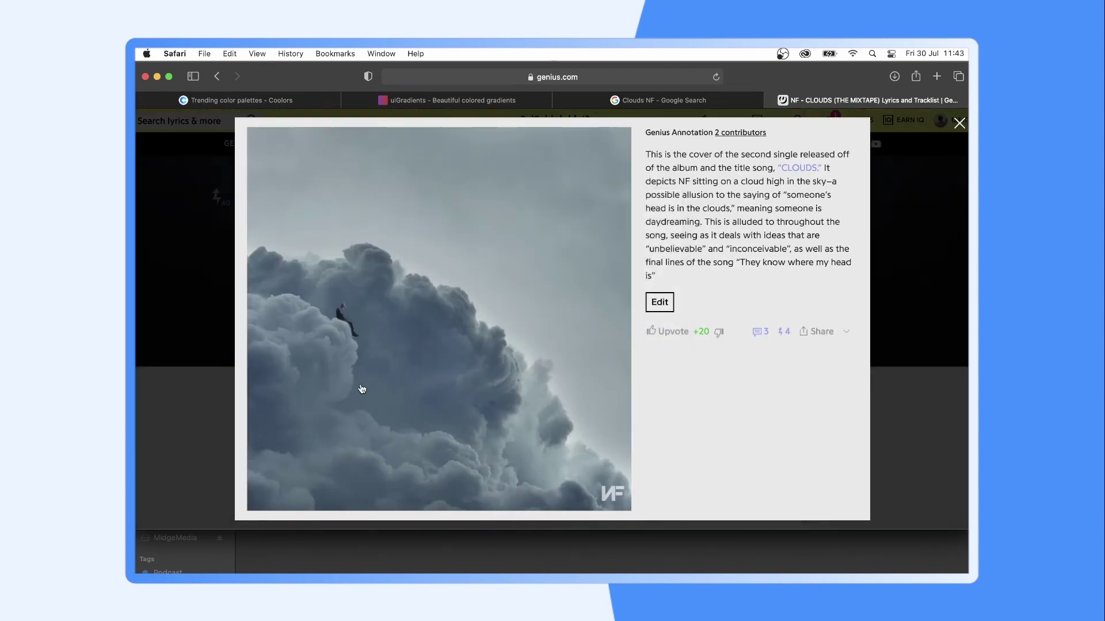
{"action": "right_click", "coordinate": [362, 388]}
{"action": "left_click", "coordinate": [406, 428]}
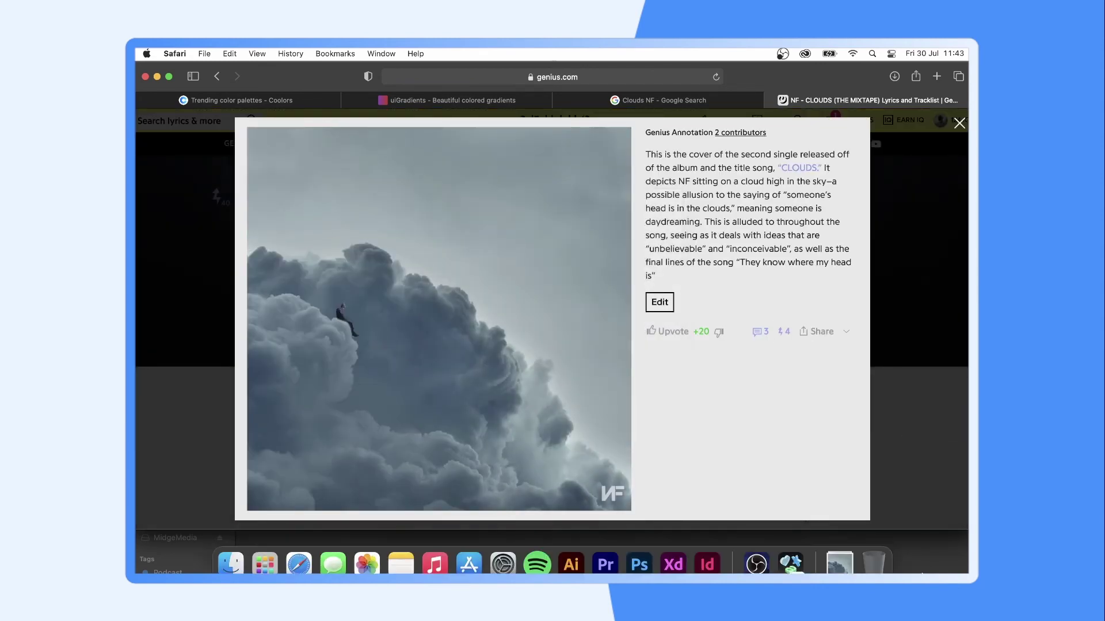
Step: Drag the Still Lost 2 and CLOUDS covers from Downloads into the first two On Repeat tiles
{"action": "left_click", "coordinate": [672, 554]}
{"action": "left_click", "coordinate": [840, 550]}
{"action": "left_click_drag", "start_coordinate": [839, 503], "coordinate": [426, 231]}
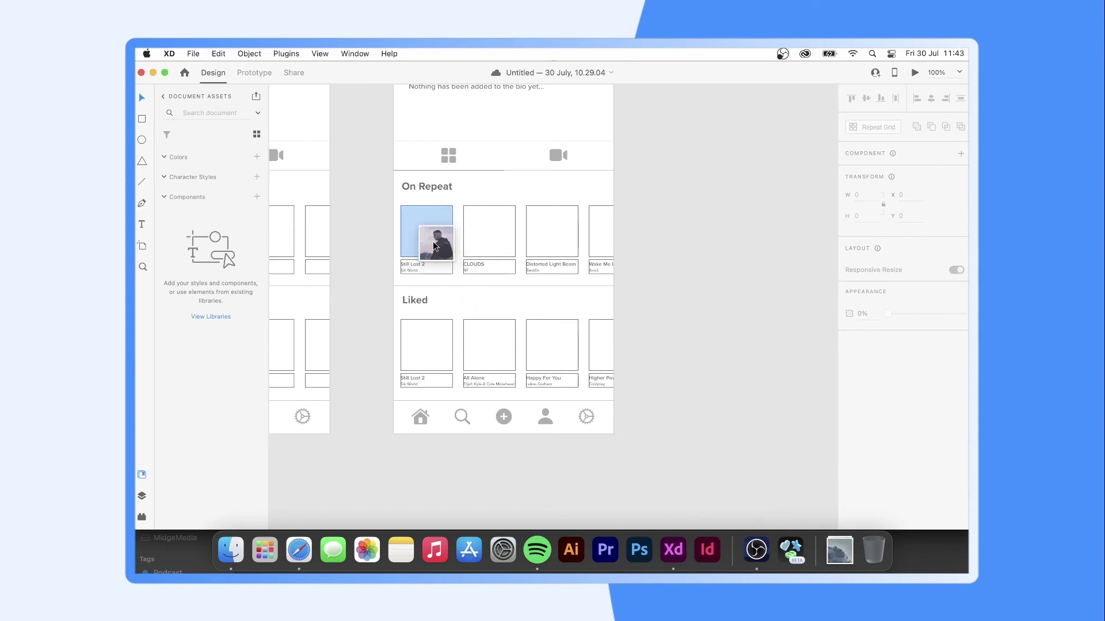
{"action": "left_click", "coordinate": [839, 550]}
{"action": "left_click_drag", "start_coordinate": [839, 503], "coordinate": [489, 230]}
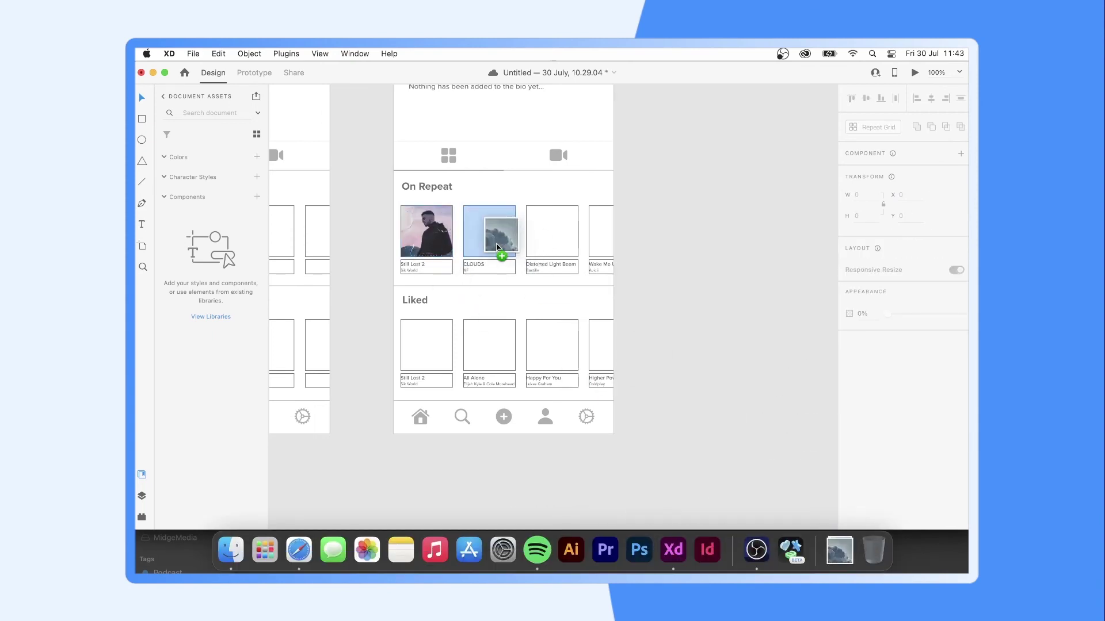
Step: Search images for 'Distorted Light Beam' and save the amazon.co.uk cover
{"action": "left_click", "coordinate": [284, 553]}
{"action": "left_click", "coordinate": [217, 76]}
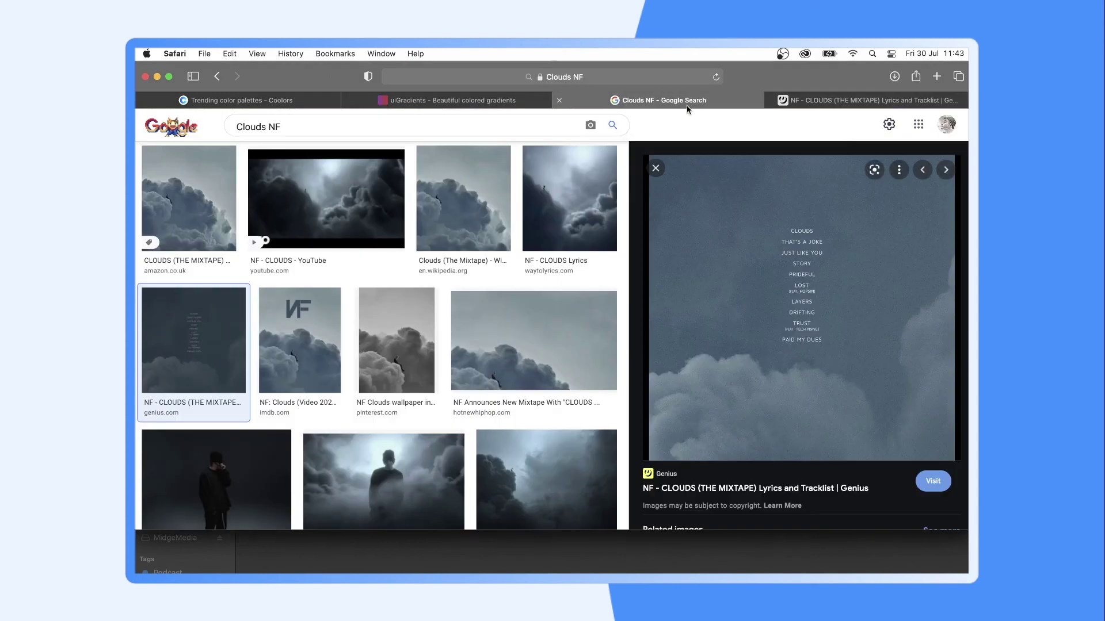
{"action": "type", "text": "Distorted Light"}
{"action": "left_click", "coordinate": [454, 147]}
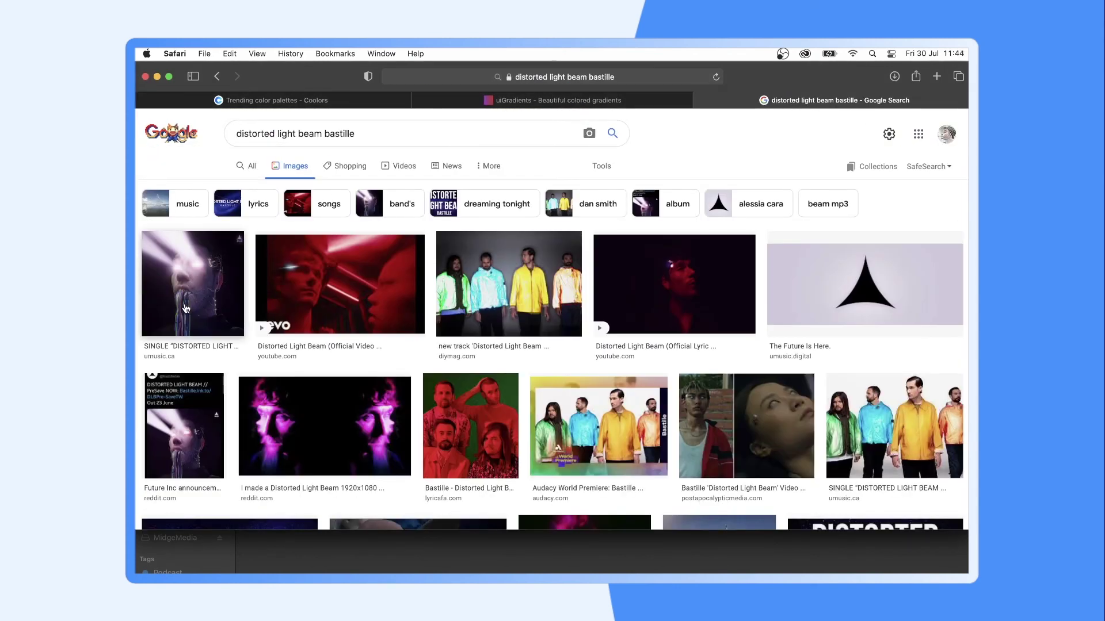
{"action": "left_click", "coordinate": [620, 168]}
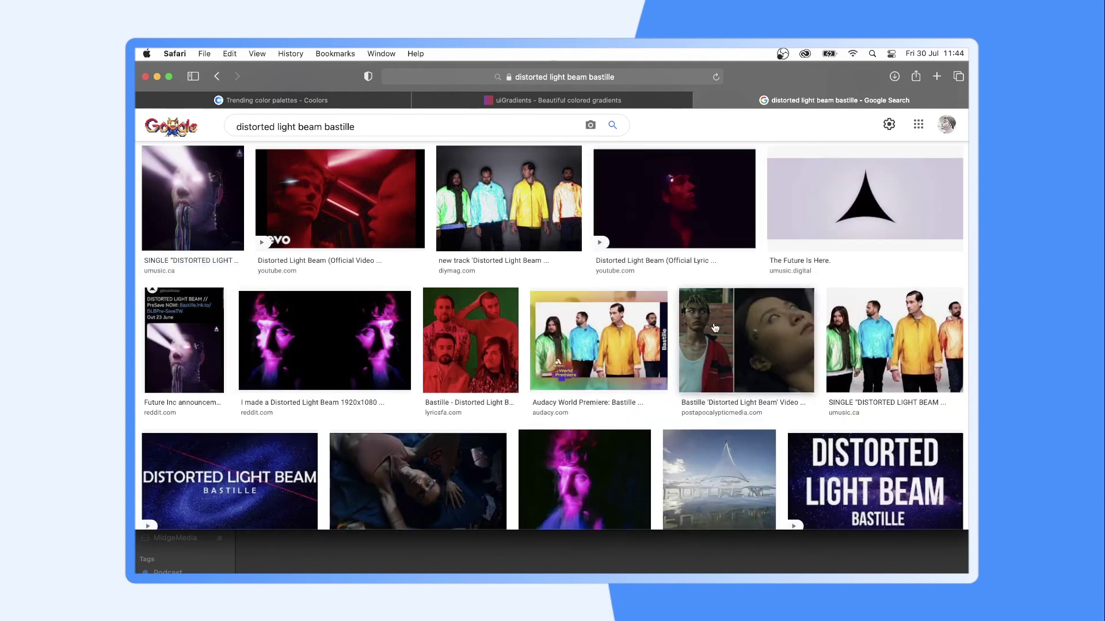
{"action": "scroll", "coordinate": [575, 334], "scroll_direction": "down", "scroll_amount": 5}
{"action": "scroll", "coordinate": [575, 333], "scroll_direction": "up", "scroll_amount": 5}
{"action": "left_click", "coordinate": [402, 133]}
{"action": "type", "text": "album art"}
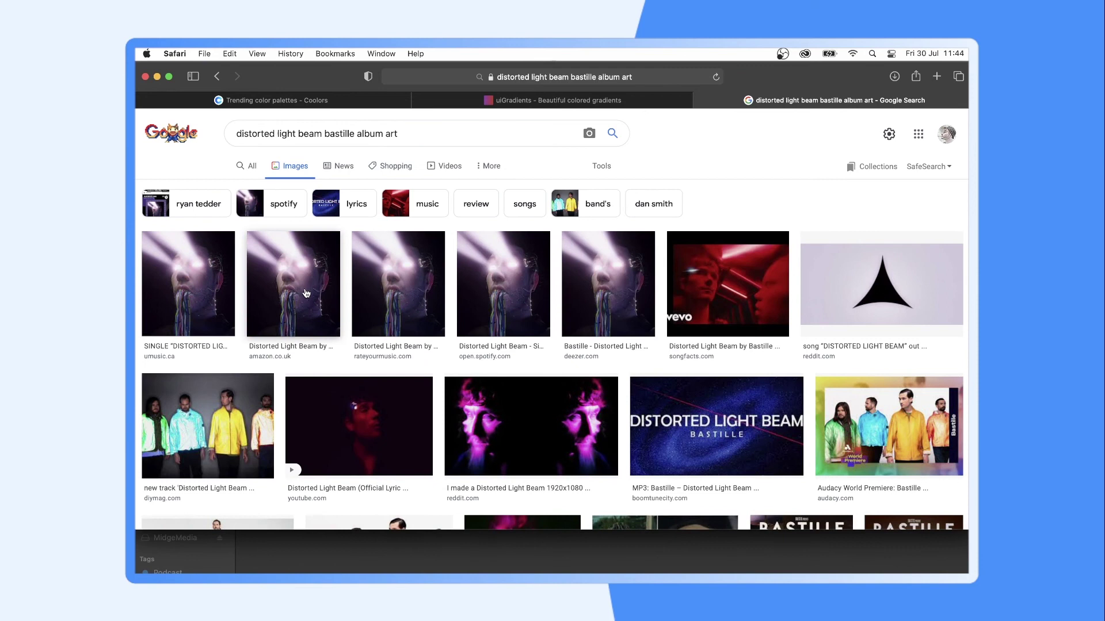
{"action": "left_click", "coordinate": [299, 285]}
{"action": "right_click", "coordinate": [775, 322]}
{"action": "left_click", "coordinate": [813, 479]}
Step: Place the Distorted Light Beam cover in the third On Repeat tile
{"action": "left_click", "coordinate": [671, 553]}
{"action": "left_click", "coordinate": [837, 553]}
{"action": "left_click_drag", "start_coordinate": [840, 502], "coordinate": [532, 232]}
{"action": "left_click", "coordinate": [684, 350]}
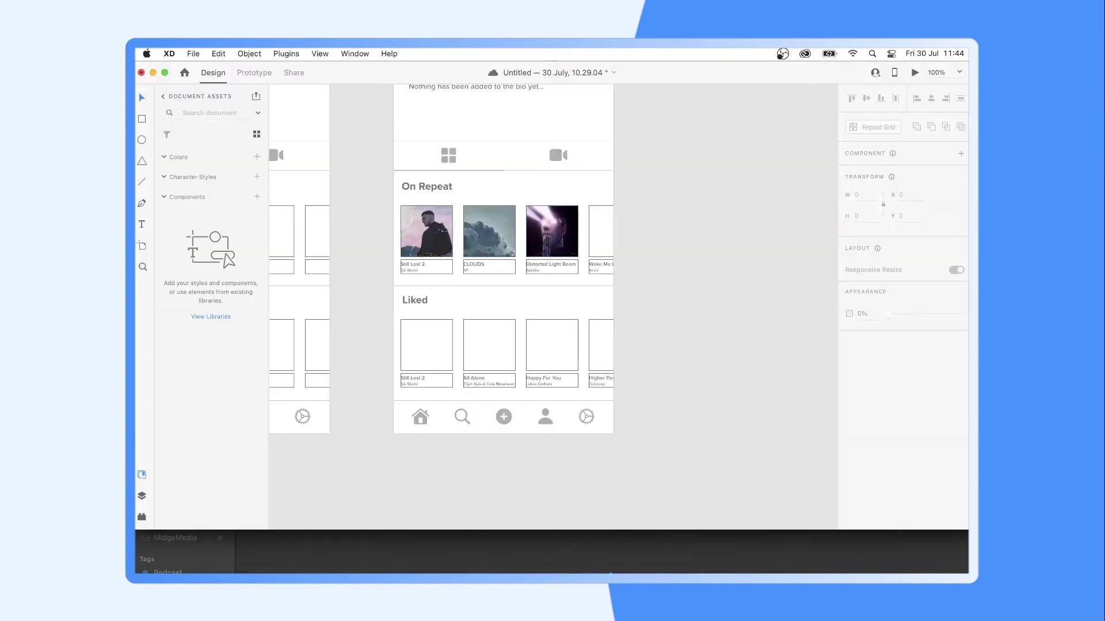
Step: Place the Still Lost 2 cover in the first Liked tile
{"action": "left_click", "coordinate": [837, 552]}
{"action": "left_click_drag", "start_coordinate": [840, 502], "coordinate": [426, 345]}
{"action": "left_click", "coordinate": [718, 392]}
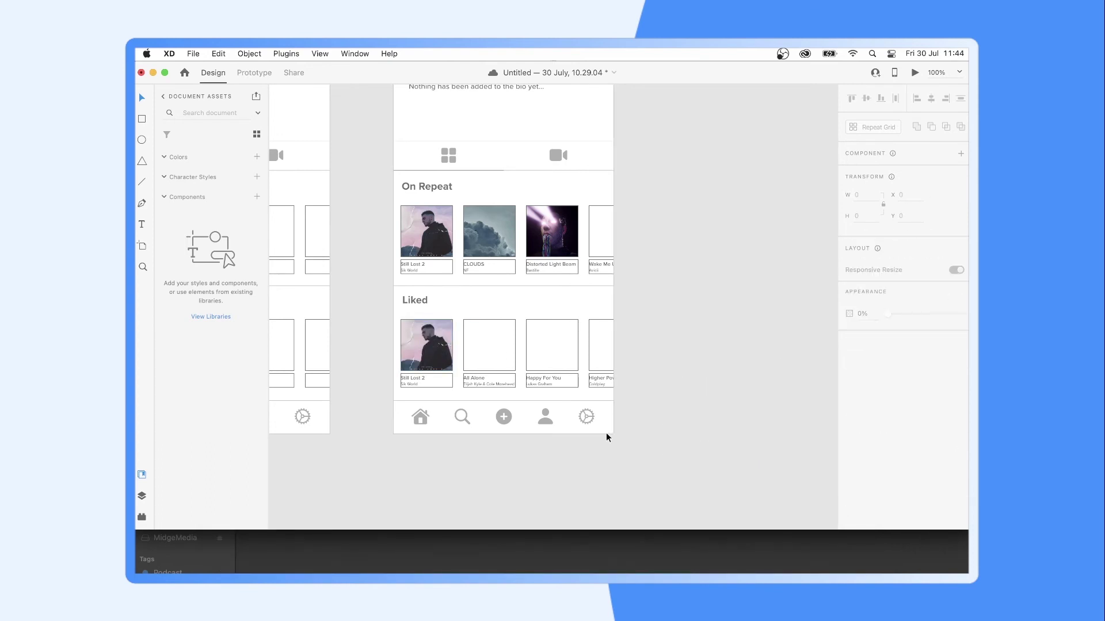
Step: Search 'Wake me up', save the TRUE album cover, and place it in the fourth On Repeat tile
{"action": "left_click", "coordinate": [298, 550]}
{"action": "left_click_drag", "start_coordinate": [355, 126], "coordinate": [235, 126]}
{"action": "type", "text": "Wake me up"}
{"action": "key", "text": "Return"}
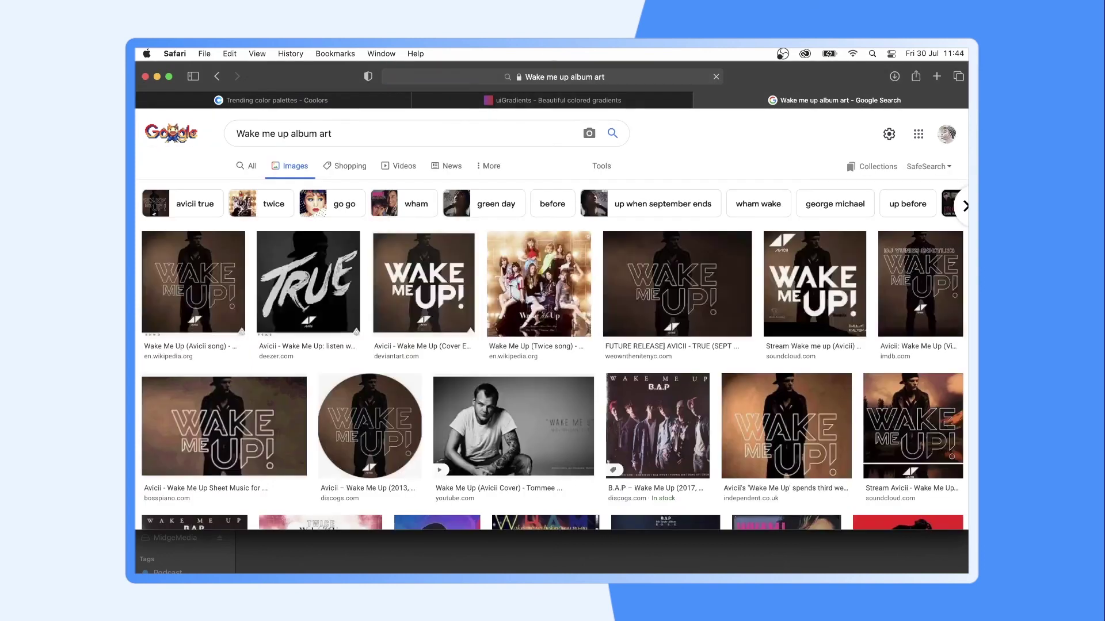
{"action": "left_click", "coordinate": [308, 282]}
{"action": "right_click", "coordinate": [783, 253]}
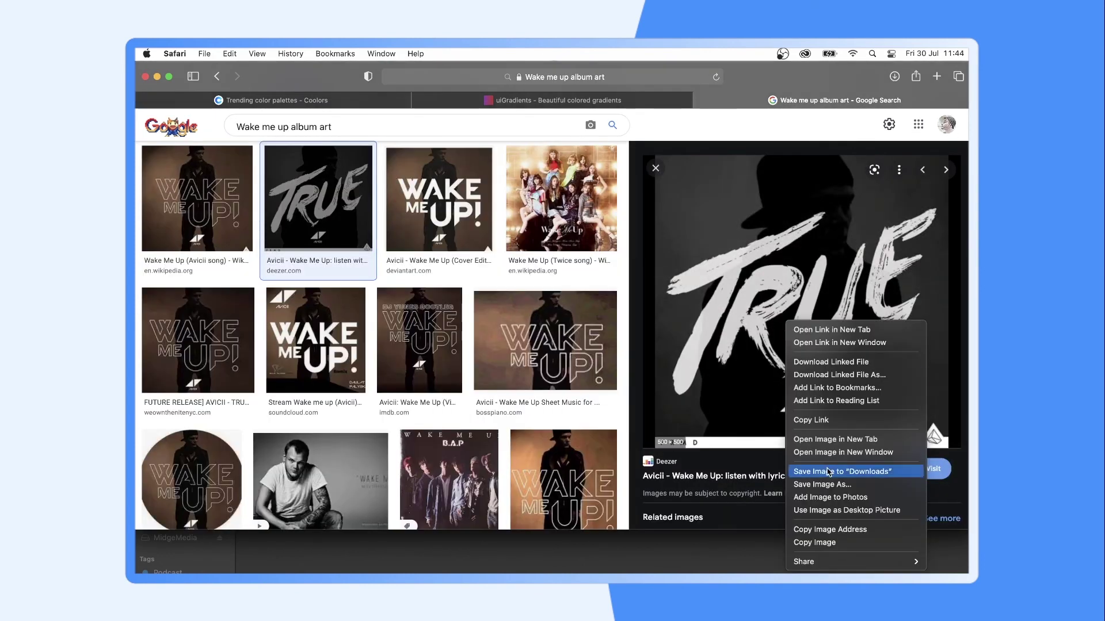
{"action": "left_click", "coordinate": [851, 472]}
{"action": "left_click", "coordinate": [671, 561]}
{"action": "left_click", "coordinate": [839, 550]}
{"action": "left_click_drag", "start_coordinate": [841, 503], "coordinate": [611, 245]}
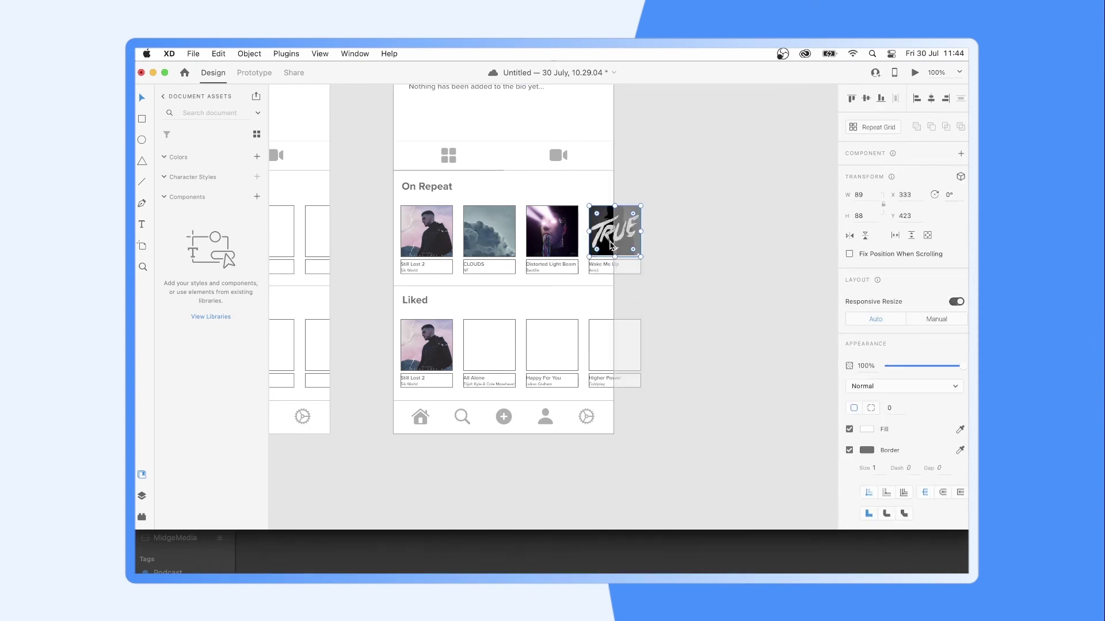
Step: Search 'Happy for you lukas graham lyrics' and save the Happy For You cover
{"action": "left_click", "coordinate": [299, 547]}
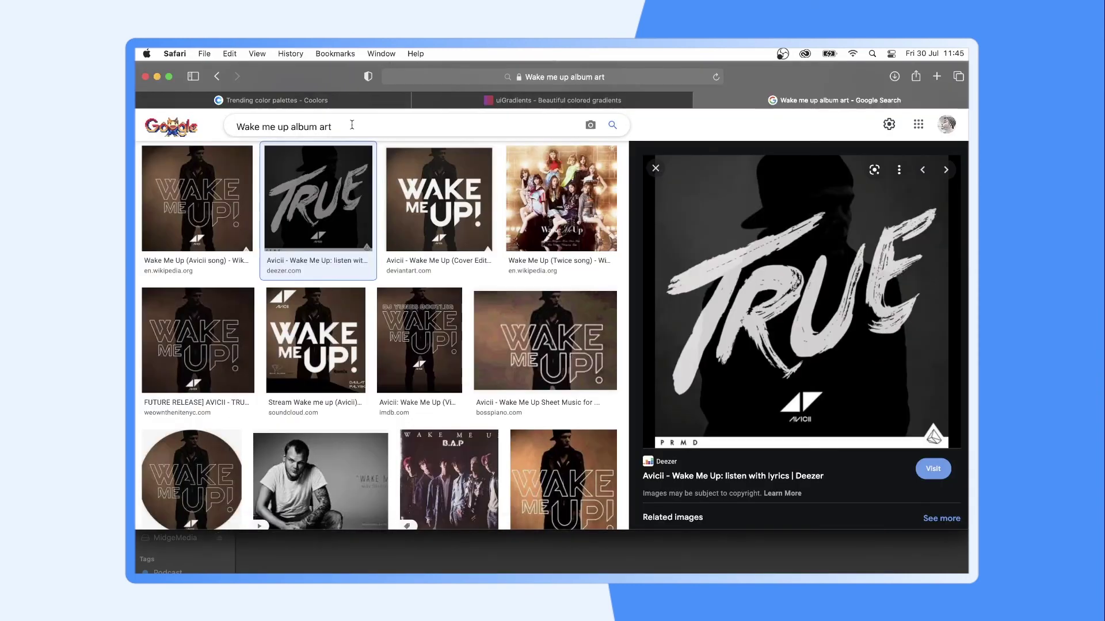
{"action": "triple_click", "coordinate": [403, 126]}
{"action": "type", "text": "Happy for you lukas graham lyrics"}
{"action": "key", "text": "Return"}
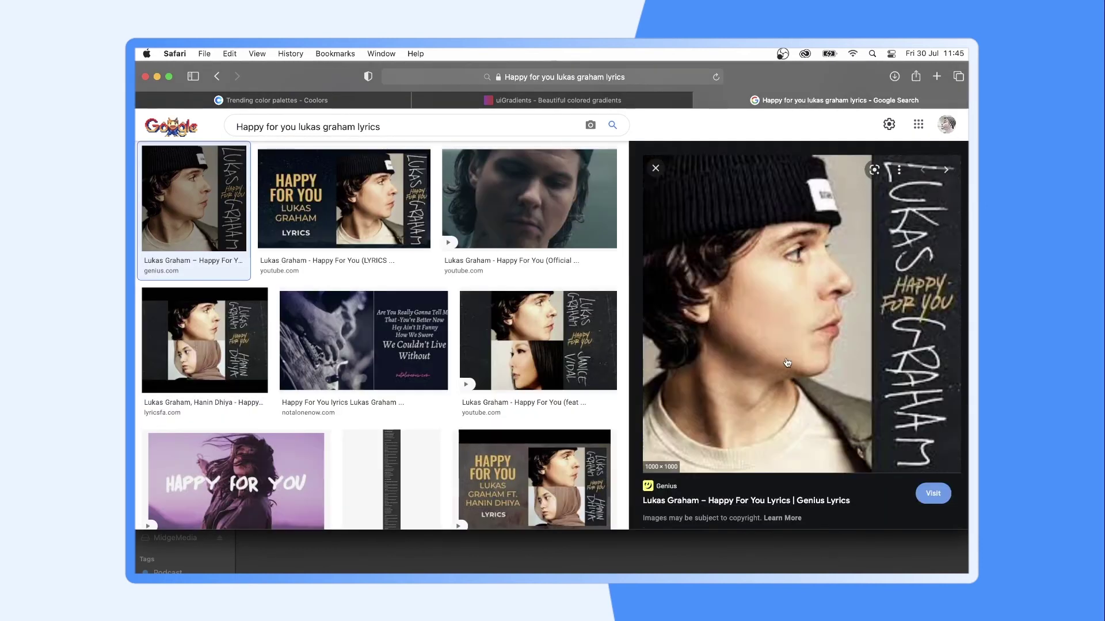
{"action": "right_click", "coordinate": [787, 363]}
{"action": "left_click", "coordinate": [808, 552]}
Step: Search 'higher power coldplay' and save the Higher Power artwork
{"action": "left_click_drag", "start_coordinate": [381, 127], "coordinate": [233, 127]}
{"action": "type", "text": "Higher Power"}
{"action": "key", "text": "Down"}
{"action": "key", "text": "Down"}
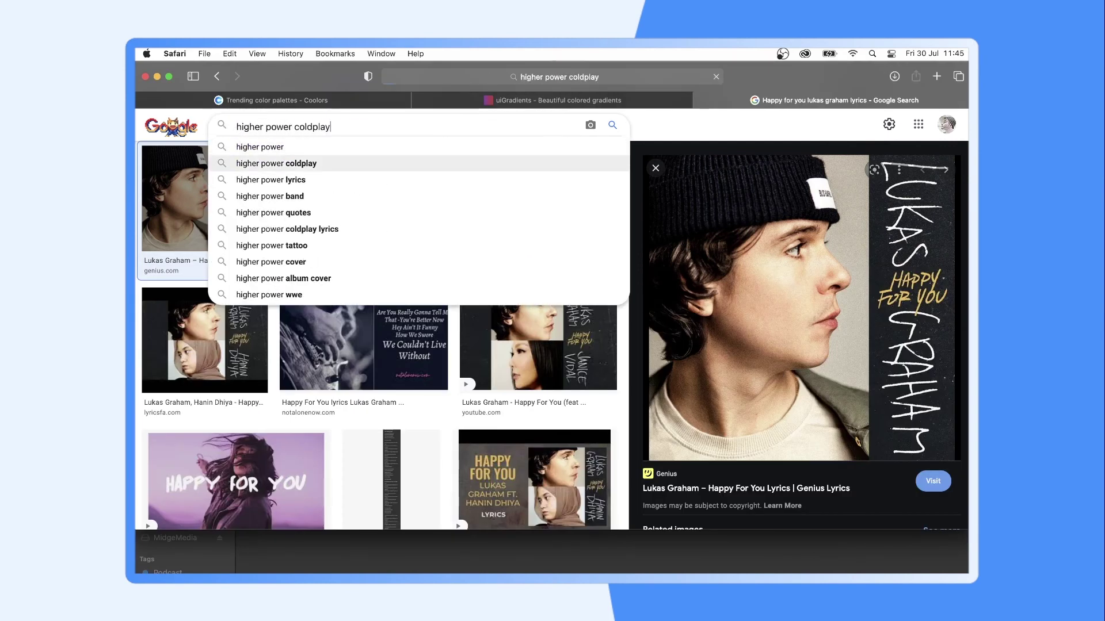
{"action": "key", "text": "Return"}
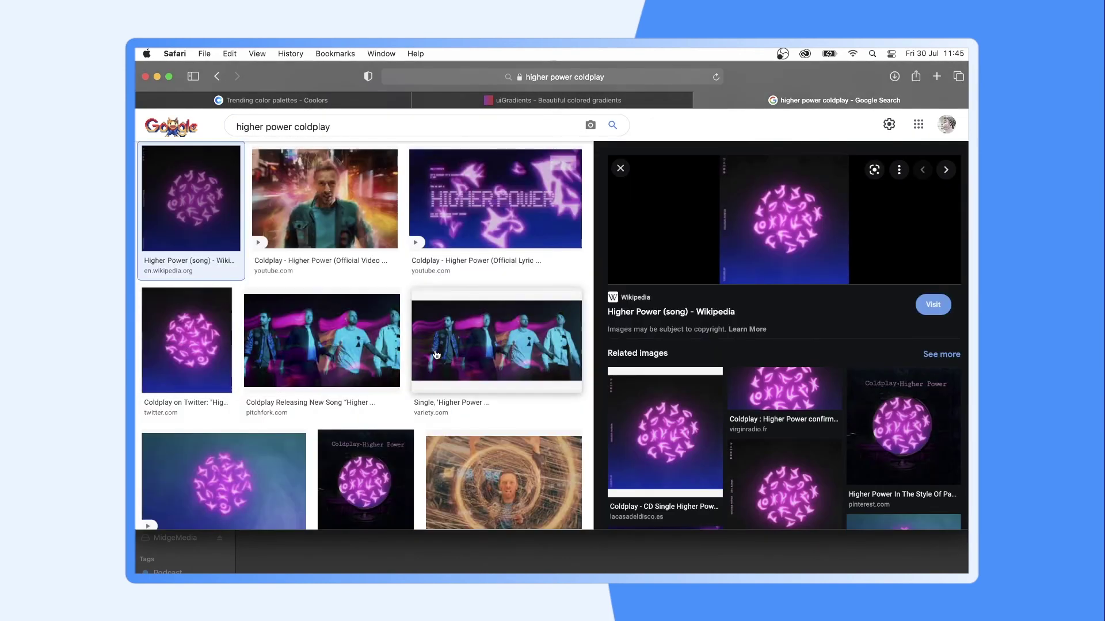
{"action": "left_click", "coordinate": [367, 475]}
{"action": "right_click", "coordinate": [823, 383]}
{"action": "left_click", "coordinate": [868, 471]}
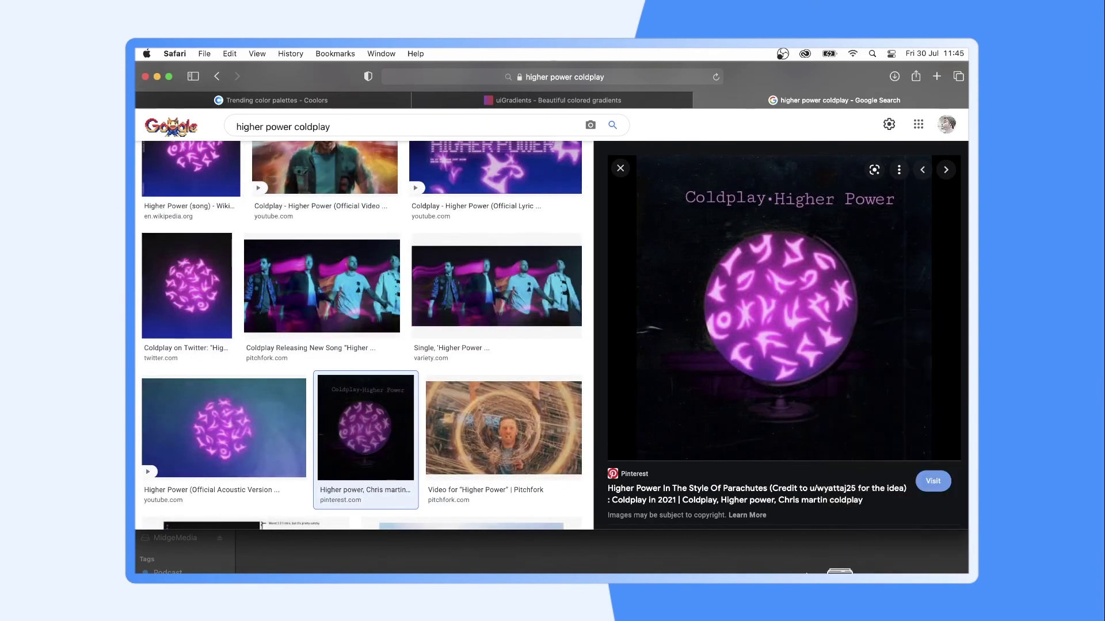
Step: Drag the downloaded artwork into the third and fourth Liked slots
{"action": "left_click", "coordinate": [671, 550]}
{"action": "left_click", "coordinate": [839, 550]}
{"action": "left_click_drag", "start_coordinate": [849, 313], "coordinate": [551, 345]}
{"action": "left_click", "coordinate": [834, 552]}
{"action": "left_click_drag", "start_coordinate": [872, 199], "coordinate": [614, 346]}
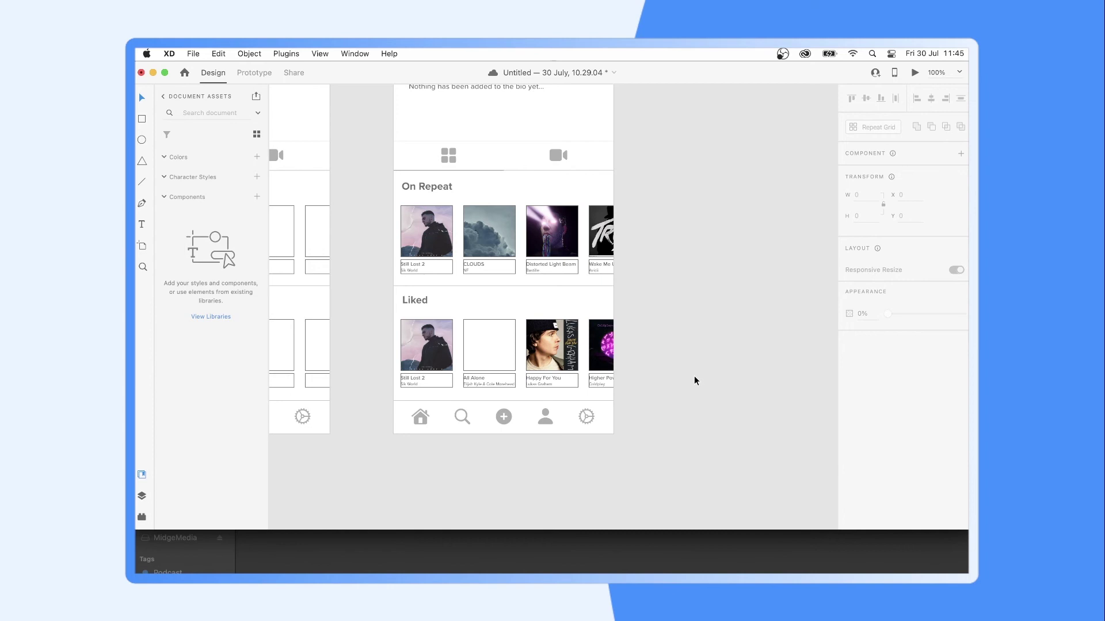
Step: Search 'All Alone Elijah Kyle' and save the first All Alone cover result
{"action": "left_click", "coordinate": [297, 549]}
{"action": "triple_click", "coordinate": [276, 126]}
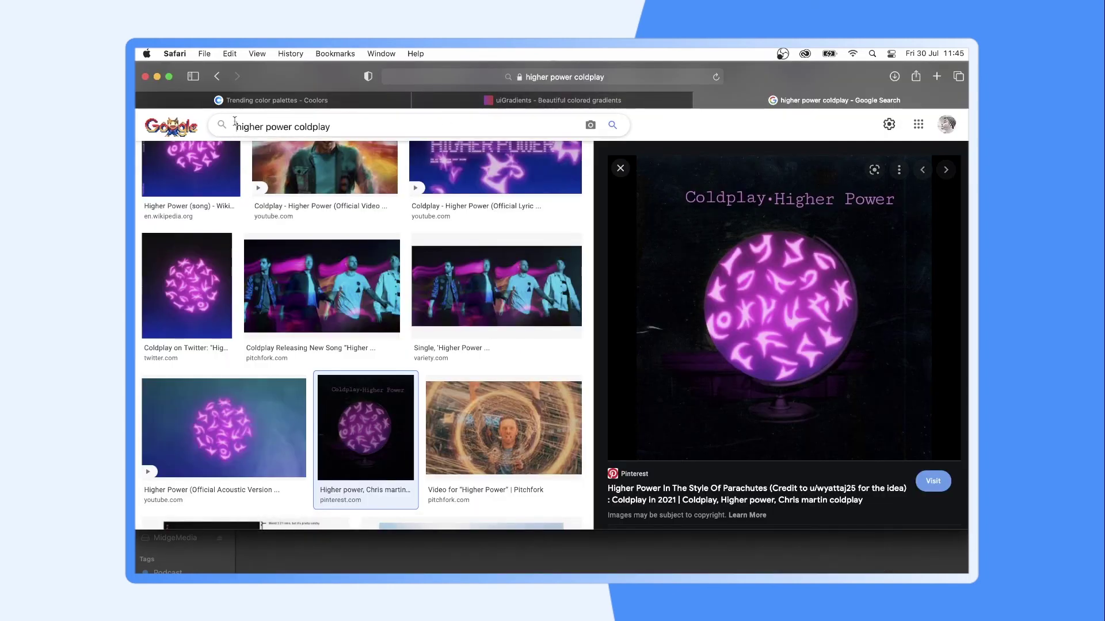
{"action": "type", "text": "All Alone Elijah Kyle"}
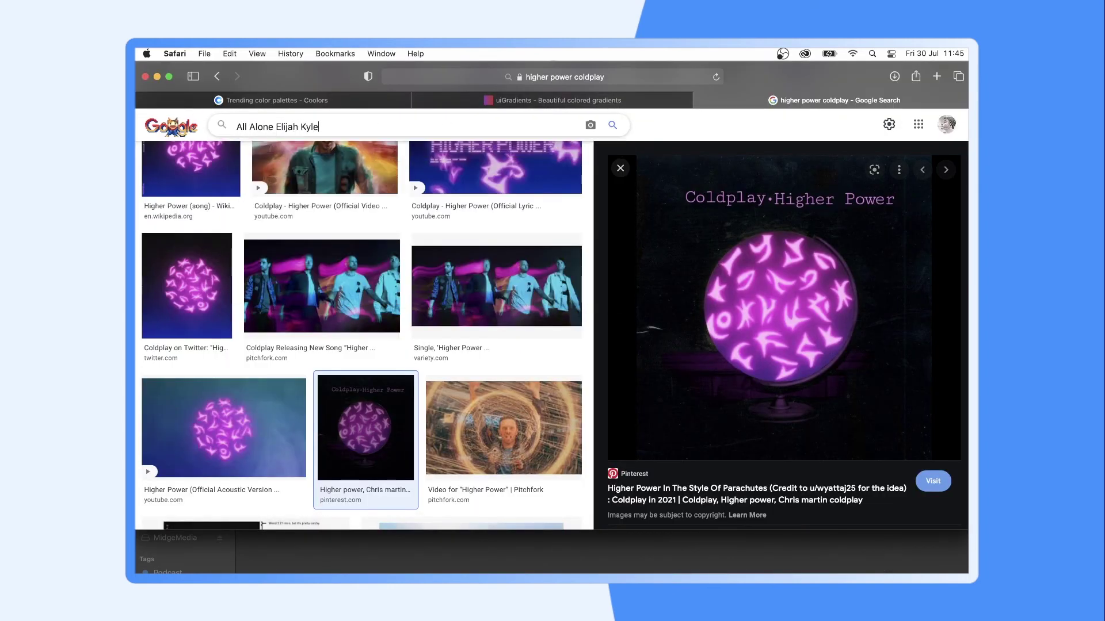
{"action": "key", "text": "Return"}
{"action": "left_click", "coordinate": [197, 242]}
{"action": "right_click", "coordinate": [792, 322]}
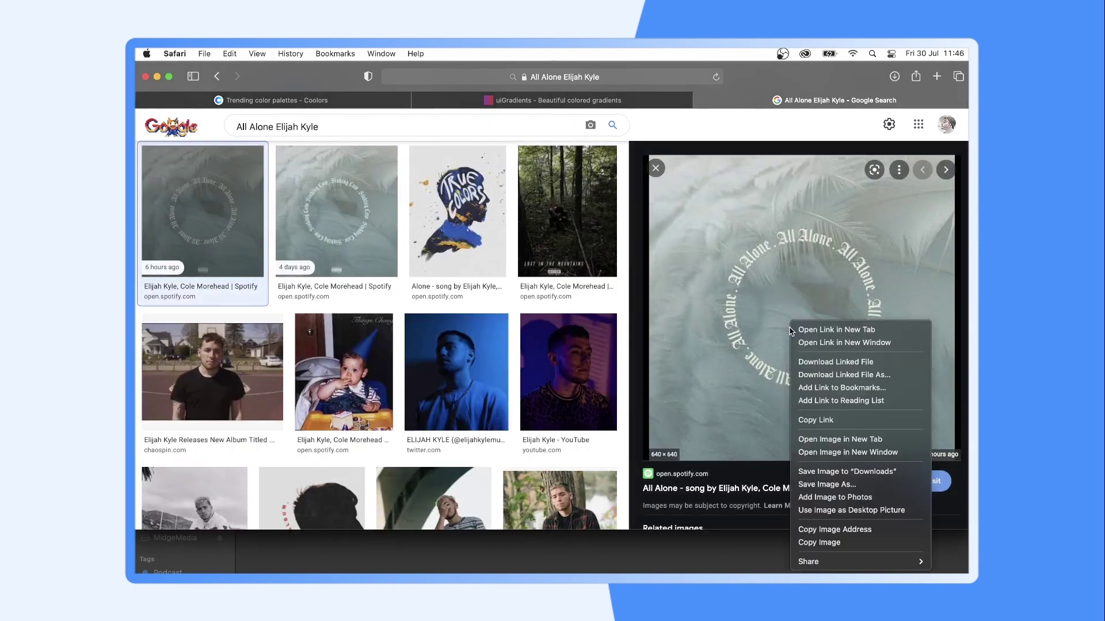
{"action": "left_click", "coordinate": [840, 473]}
{"action": "left_click", "coordinate": [670, 552]}
Step: Drop the All Alone cover into the second Liked card and inspect the album repeat grid
{"action": "left_click_drag", "start_coordinate": [838, 552], "coordinate": [489, 345]}
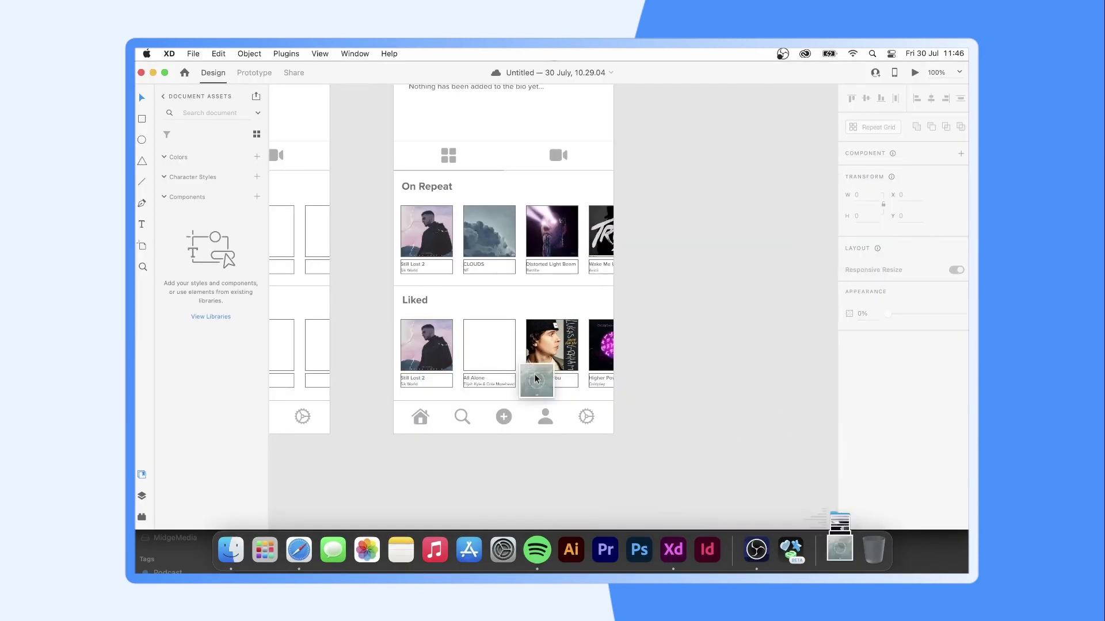
{"action": "key", "text": "super+equal"}
{"action": "left_click", "coordinate": [377, 226]}
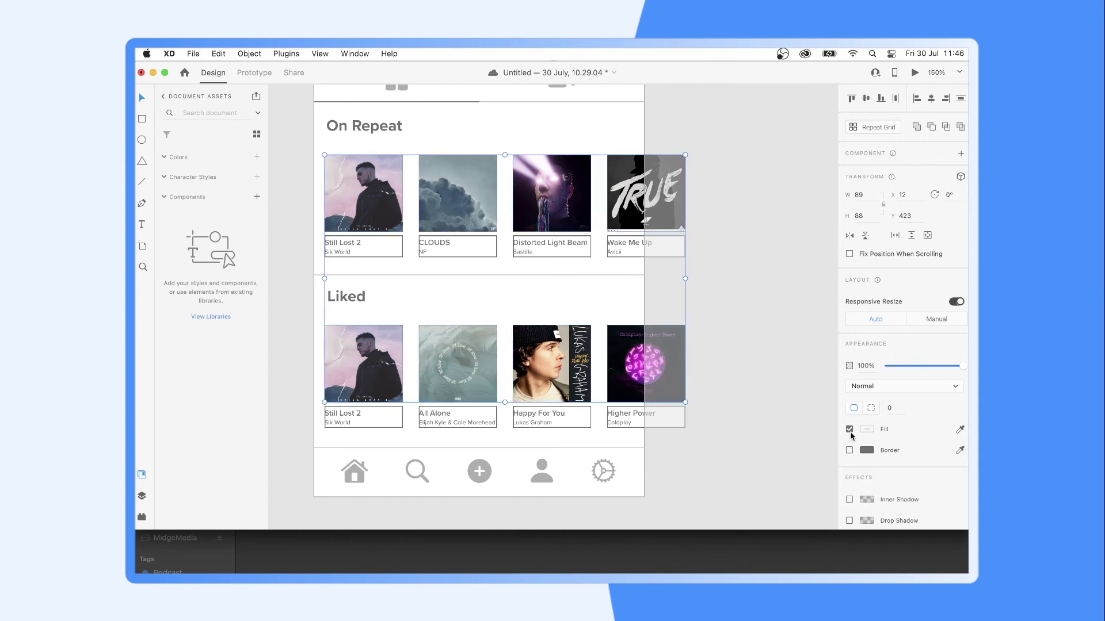
{"action": "left_click", "coordinate": [741, 362]}
{"action": "left_click", "coordinate": [639, 430]}
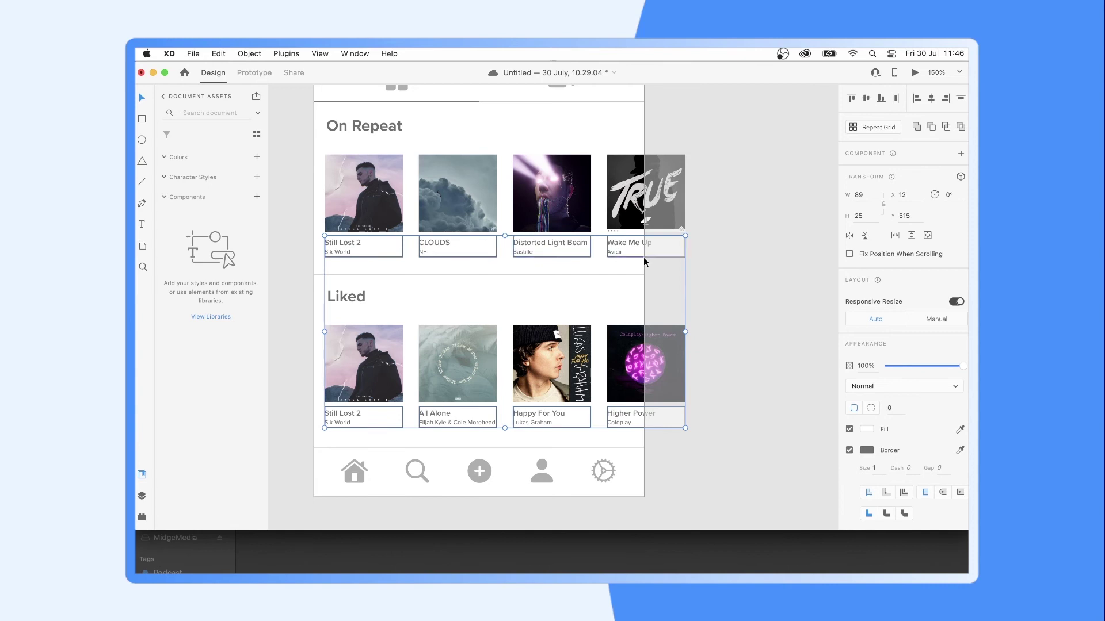
Step: Zoom out to show both profile artboards
{"action": "key", "text": "Escape"}
{"action": "key", "text": "super+minus"}
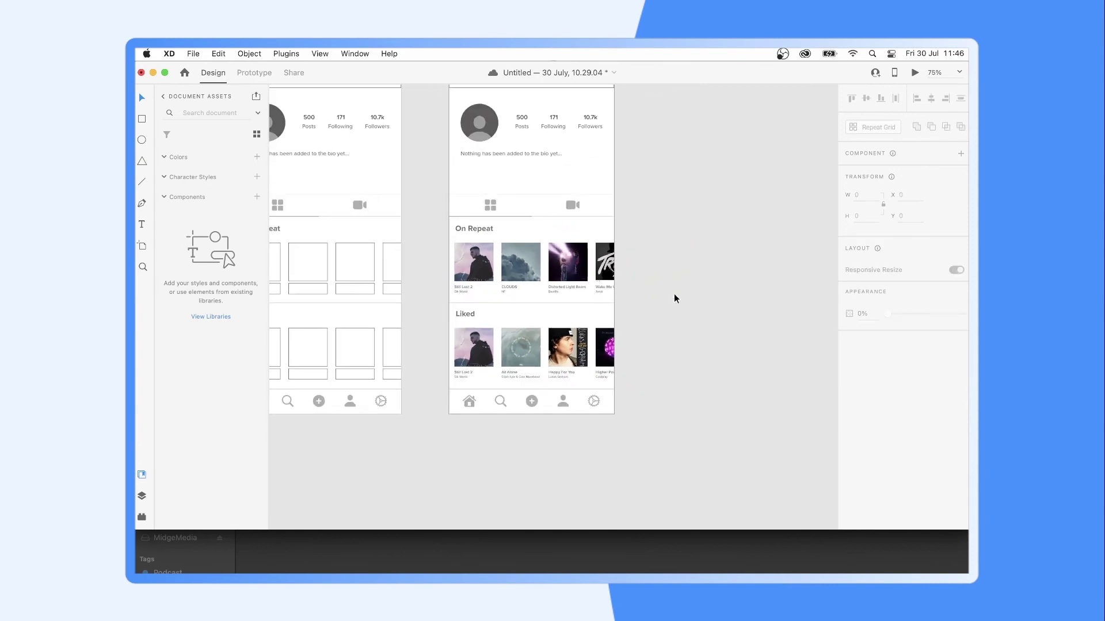
{"action": "scroll", "coordinate": [674, 297], "scroll_direction": "up", "scroll_amount": 2}
{"action": "scroll", "coordinate": [674, 296], "scroll_direction": "up", "scroll_amount": 2}
Step: Draw a borderless #626262 grey rectangle over the second artboard and send it to back
{"action": "left_click_drag", "start_coordinate": [444, 113], "coordinate": [608, 444]}
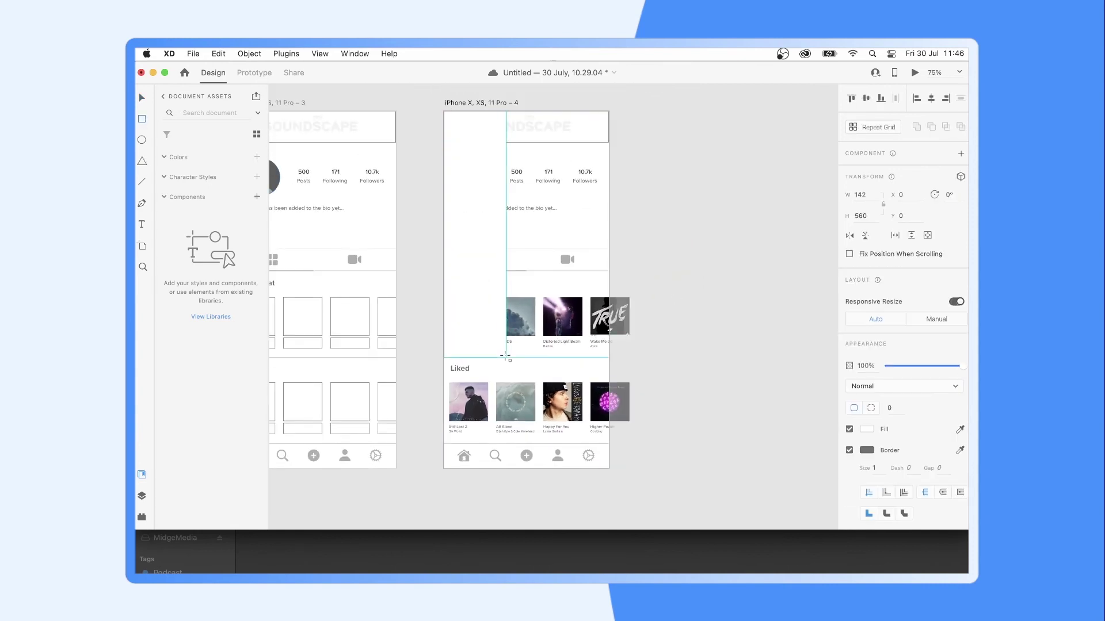
{"action": "right_click", "coordinate": [585, 416]}
{"action": "left_click", "coordinate": [634, 543]}
{"action": "left_click", "coordinate": [848, 451]}
{"action": "left_click", "coordinate": [866, 430]}
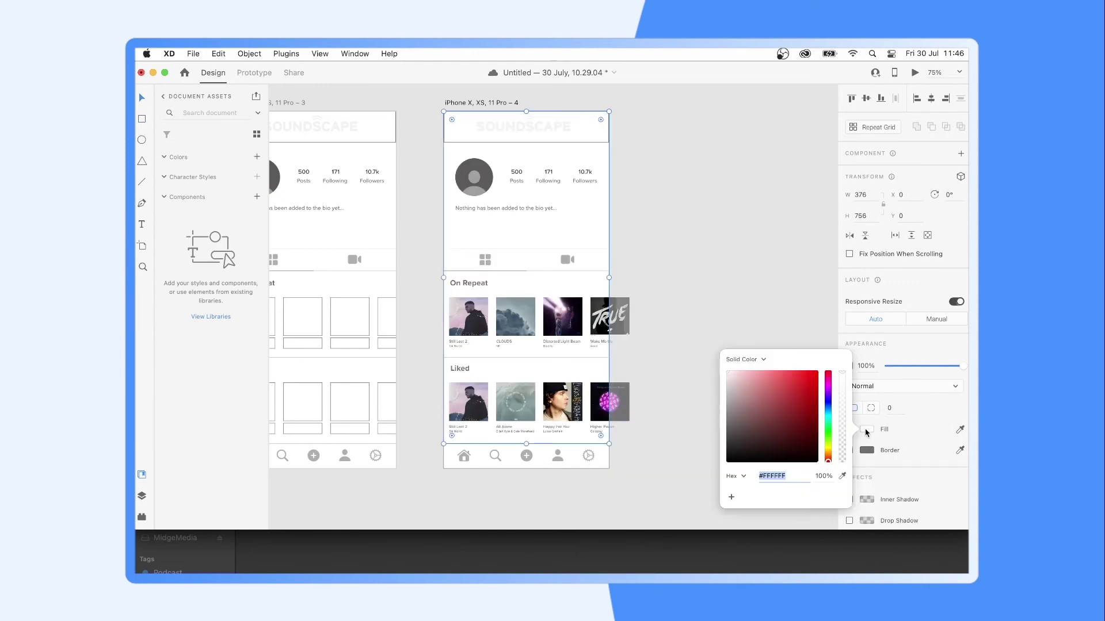
{"action": "left_click_drag", "start_coordinate": [727, 382], "coordinate": [726, 426]}
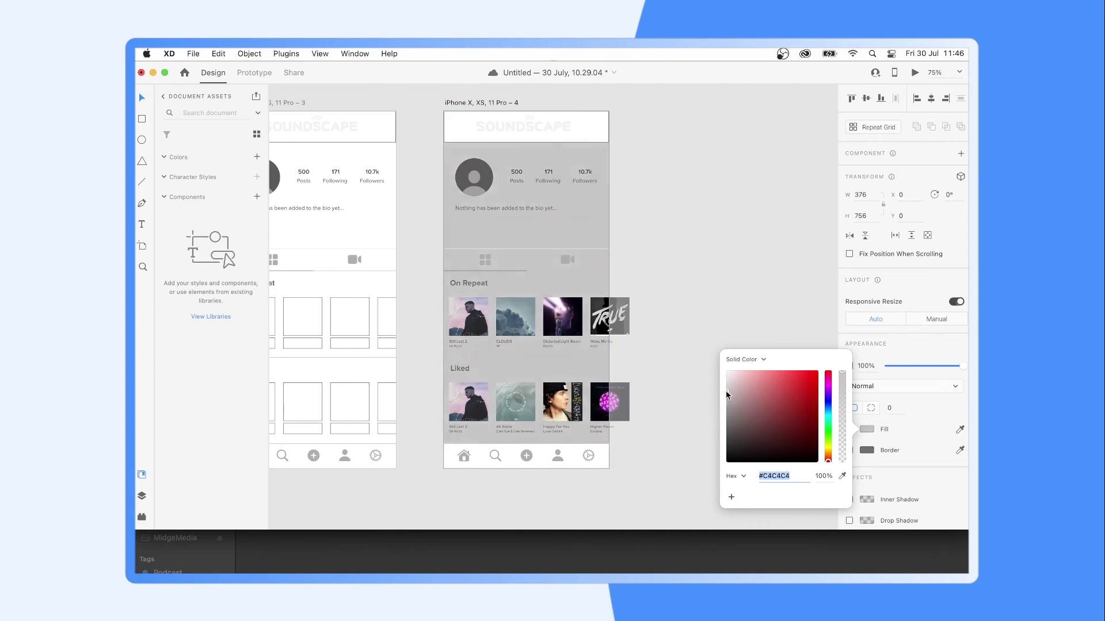
{"action": "left_click", "coordinate": [697, 361]}
Step: Make the On Repeat and Liked headings a light fill
{"action": "key", "text": "super+equal"}
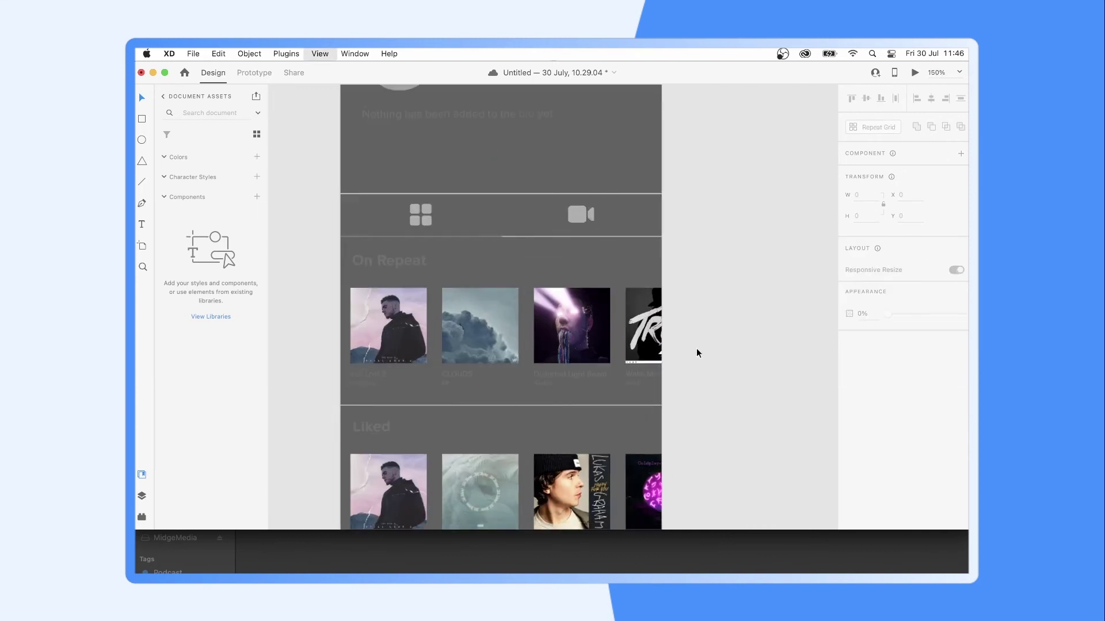
{"action": "left_click", "coordinate": [384, 258]}
{"action": "left_click", "coordinate": [367, 429], "text": "shift"}
{"action": "scroll", "coordinate": [867, 513], "scroll_direction": "down", "scroll_amount": 1}
{"action": "scroll", "coordinate": [867, 514], "scroll_direction": "down", "scroll_amount": 2}
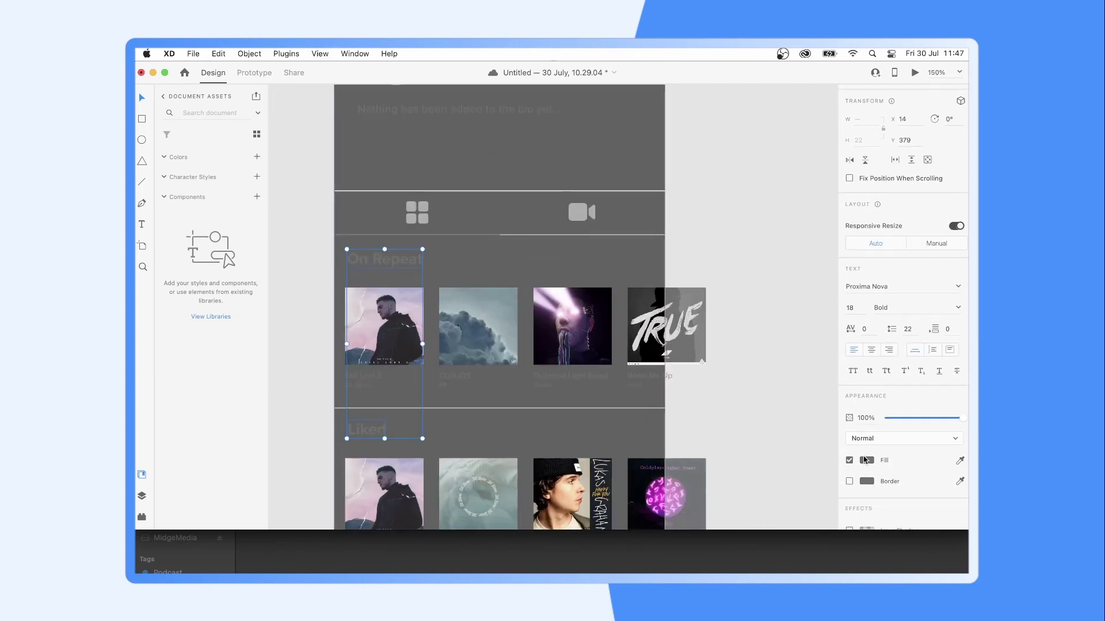
{"action": "left_click", "coordinate": [866, 461]}
{"action": "left_click", "coordinate": [729, 406]}
{"action": "left_click", "coordinate": [718, 266]}
Step: Set the song captions' fill to white
{"action": "scroll", "coordinate": [499, 311], "scroll_direction": "down", "scroll_amount": 2}
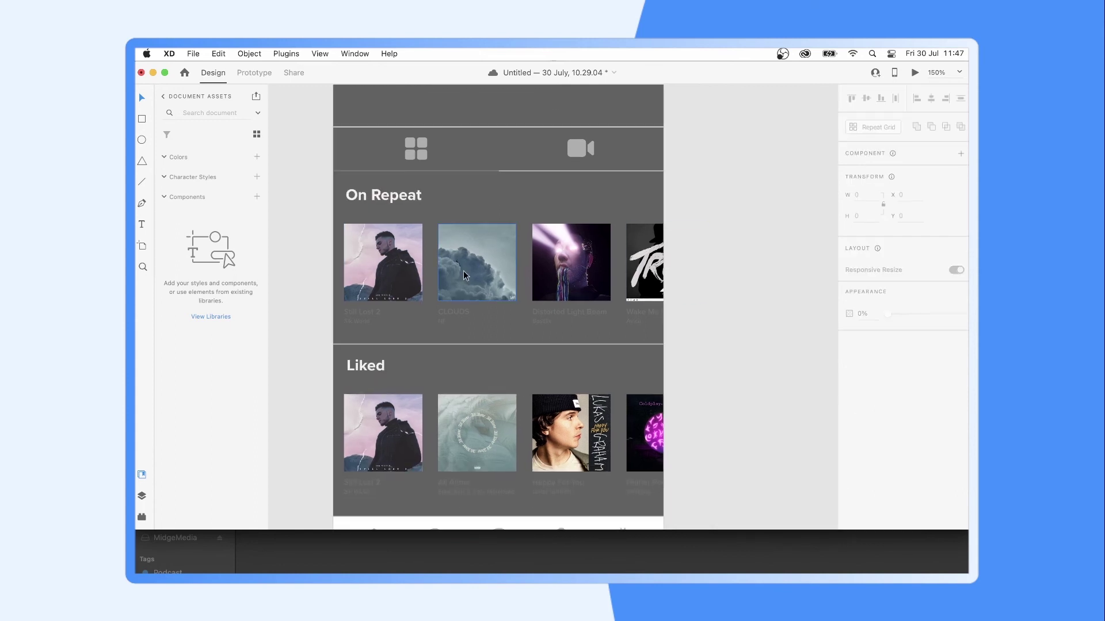
{"action": "left_click", "coordinate": [362, 311]}
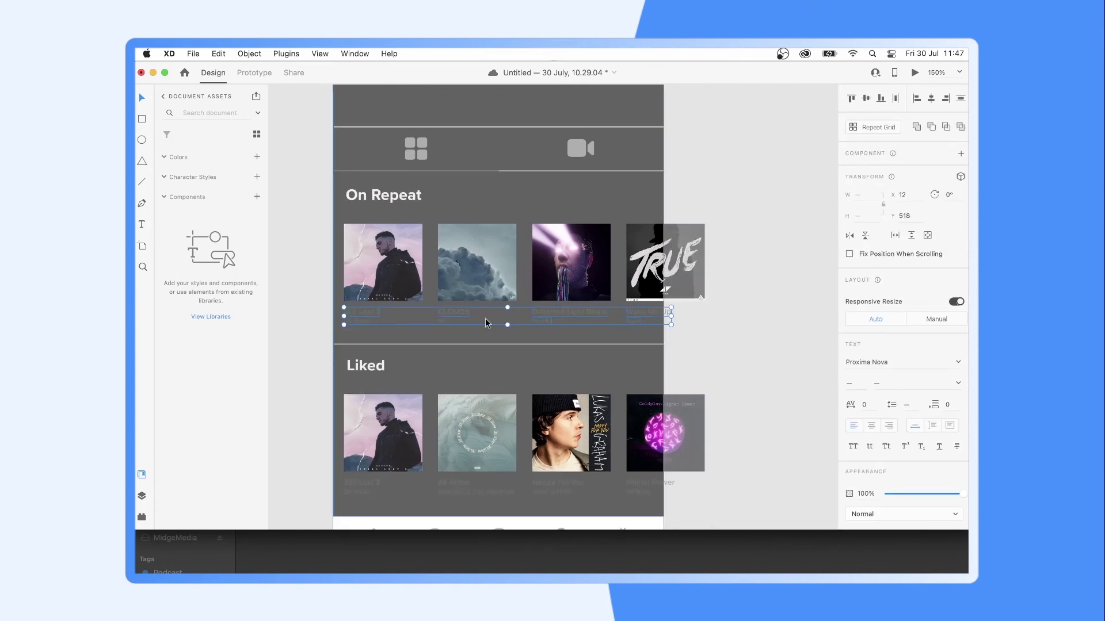
{"action": "scroll", "coordinate": [358, 326], "scroll_direction": "down", "scroll_amount": 2}
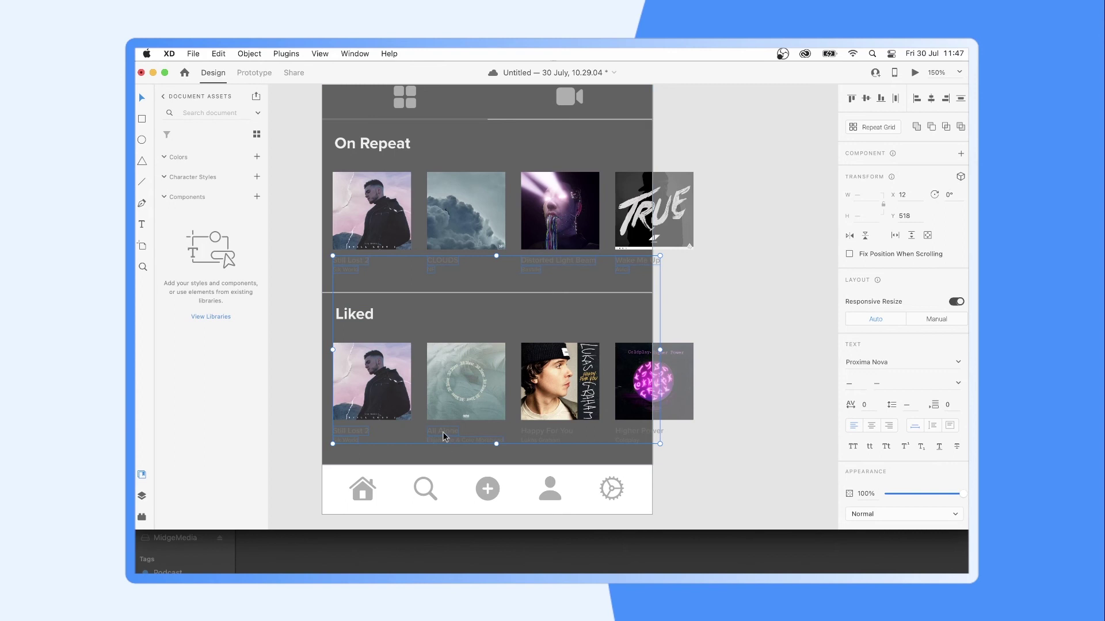
{"action": "scroll", "coordinate": [901, 402], "scroll_direction": "down", "scroll_amount": 2}
{"action": "left_click", "coordinate": [867, 487]}
{"action": "left_click", "coordinate": [720, 420]}
{"action": "left_click", "coordinate": [741, 344]}
Step: Darken the profile artboard's background fill to #3B3A3A
{"action": "left_click", "coordinate": [638, 299]}
{"action": "left_click", "coordinate": [866, 429]}
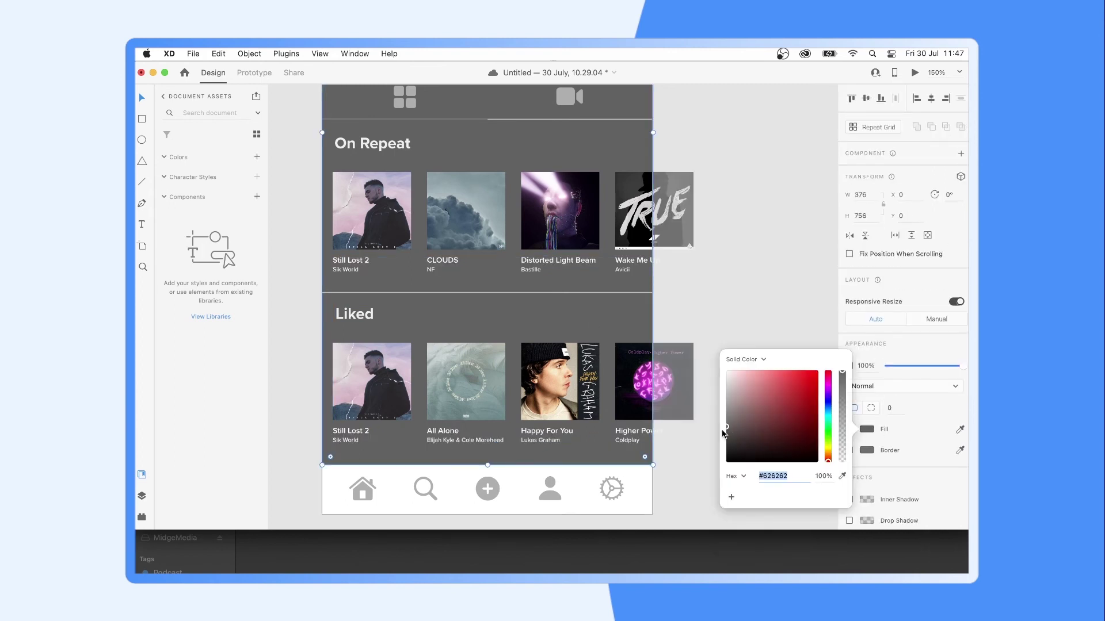
{"action": "left_click_drag", "start_coordinate": [726, 435], "coordinate": [728, 443]}
{"action": "left_click", "coordinate": [746, 308]}
Step: Recolour the divider lines around the tabs to light grey #D0D0D0
{"action": "scroll", "coordinate": [745, 309], "scroll_direction": "up", "scroll_amount": 5}
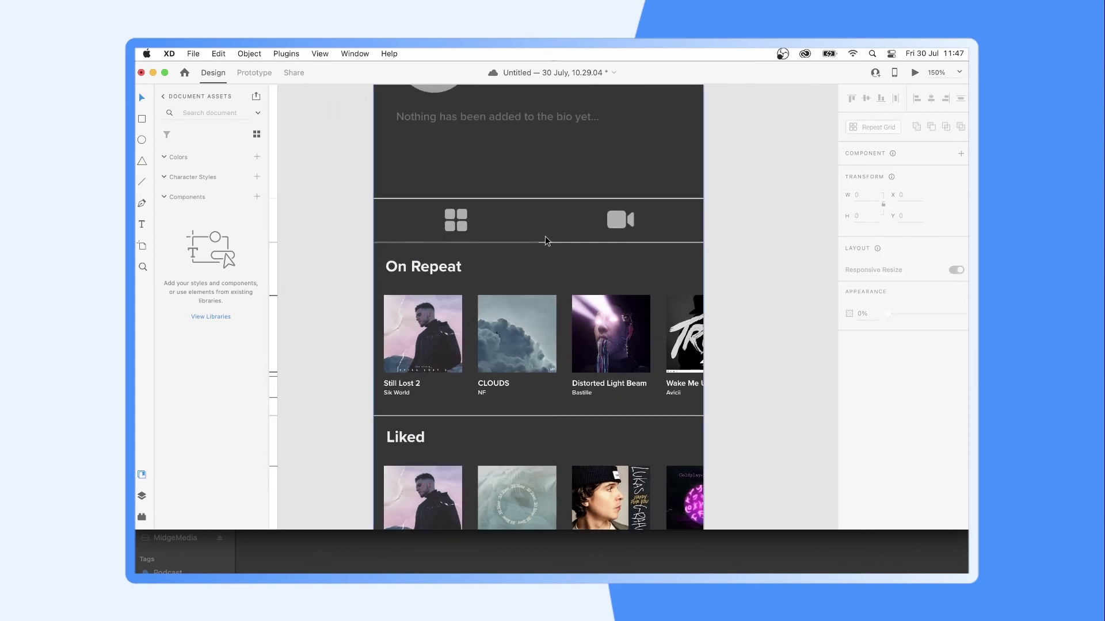
{"action": "left_click", "coordinate": [521, 243]}
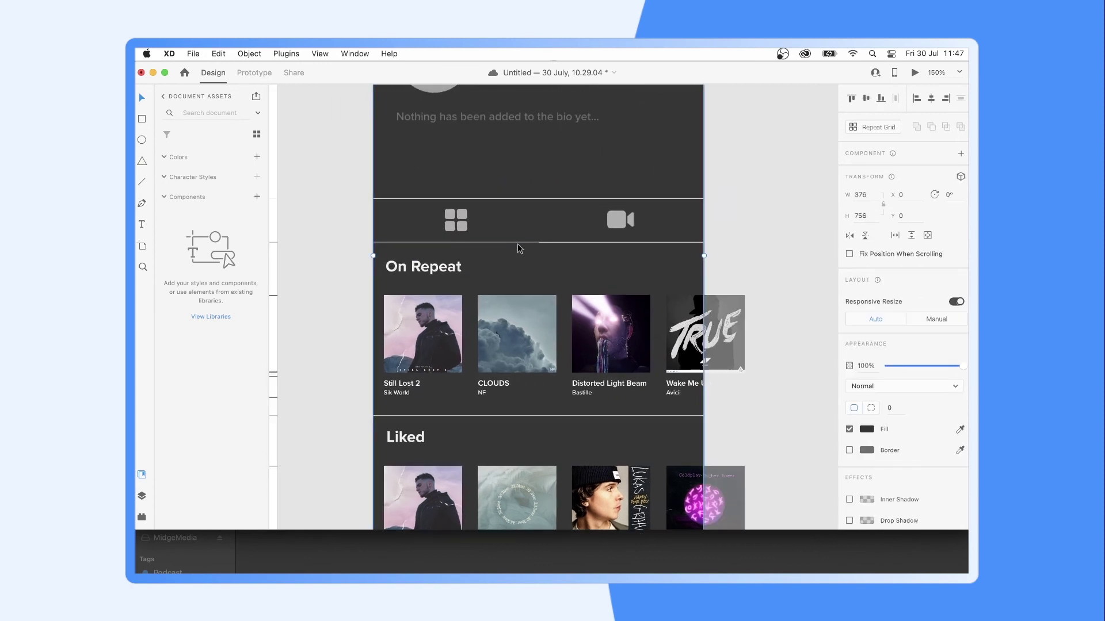
{"action": "left_click", "coordinate": [613, 242], "text": "shift"}
{"action": "scroll", "coordinate": [617, 246], "scroll_direction": "down", "scroll_amount": 3}
{"action": "left_click", "coordinate": [592, 339], "text": "shift"}
{"action": "left_click", "coordinate": [867, 408]}
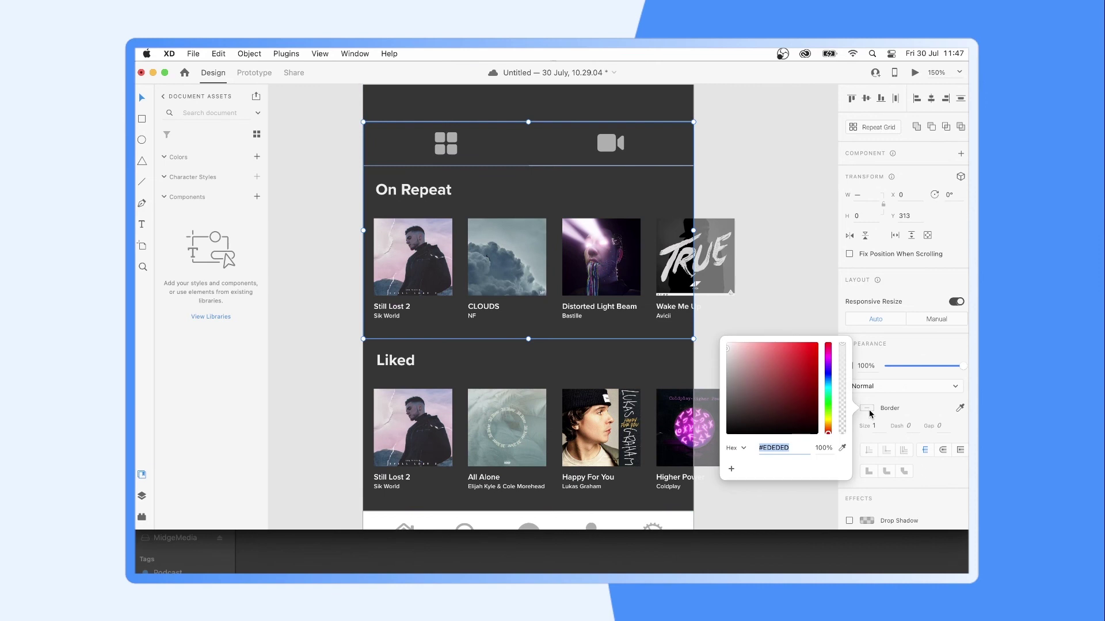
{"action": "left_click_drag", "start_coordinate": [734, 353], "coordinate": [727, 362]}
Step: Dim the divider above the Liked section to 66% opacity
{"action": "left_click", "coordinate": [731, 320]}
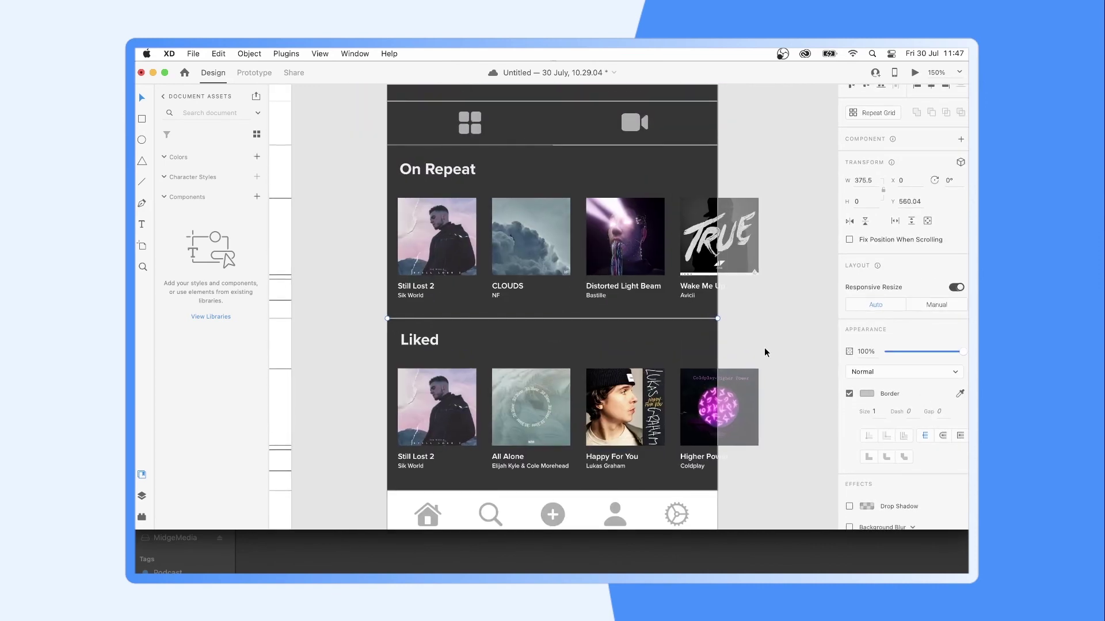
{"action": "left_click_drag", "start_coordinate": [960, 353], "coordinate": [893, 353]}
{"action": "left_click", "coordinate": [860, 352]}
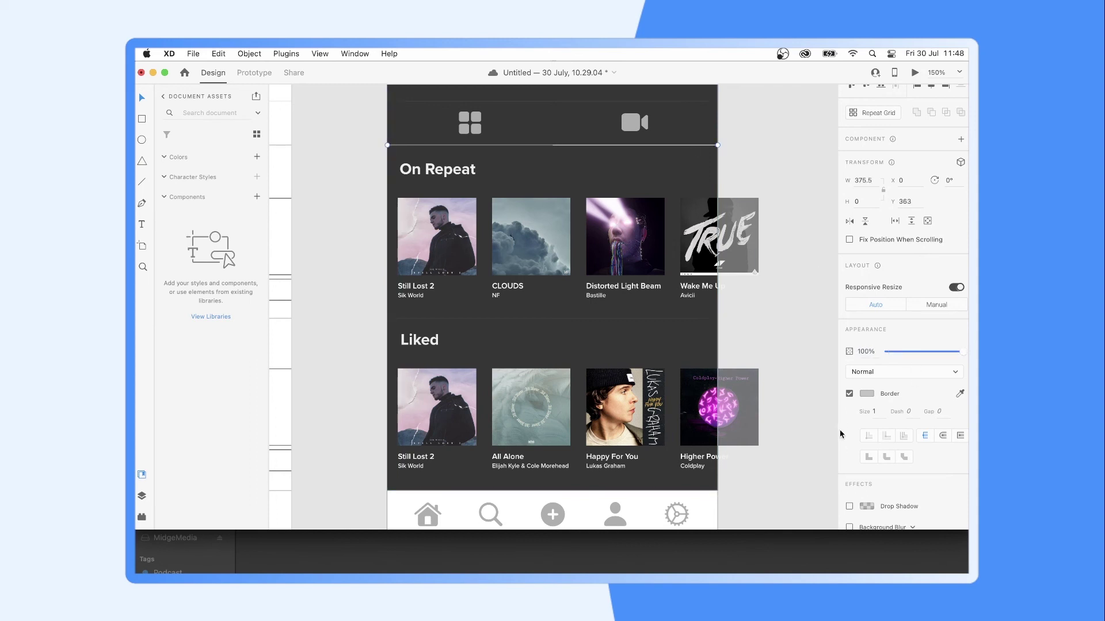
{"action": "key", "text": "Tab"}
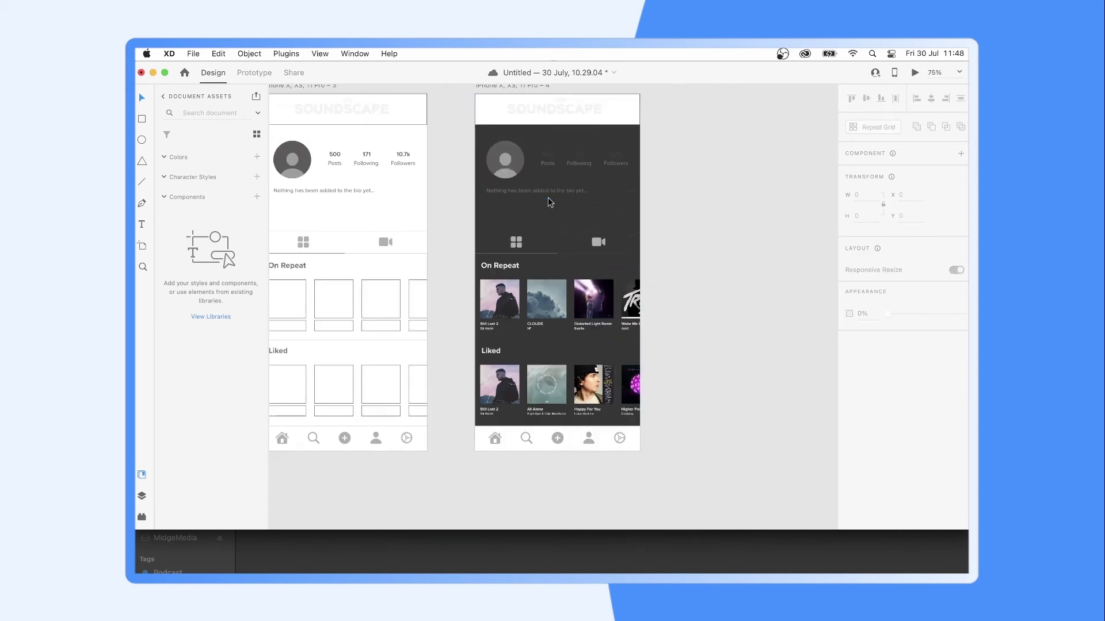
Step: Make the profile stat numbers white
{"action": "left_click", "coordinate": [545, 138]}
{"action": "left_click", "coordinate": [630, 138], "text": "shift"}
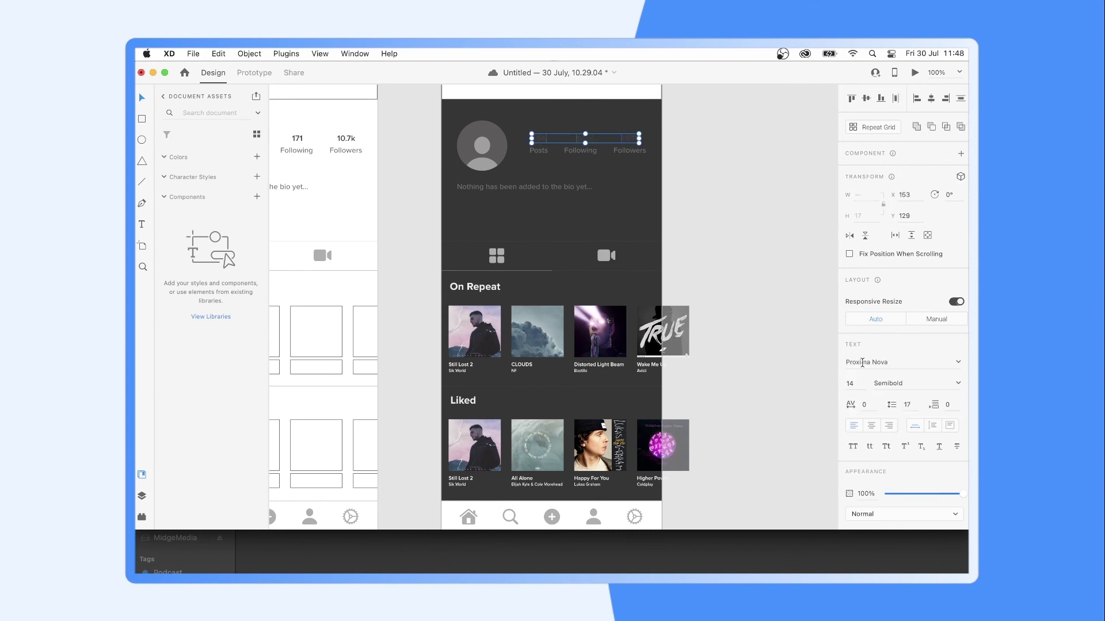
{"action": "left_click", "coordinate": [866, 479]}
{"action": "left_click", "coordinate": [727, 416]}
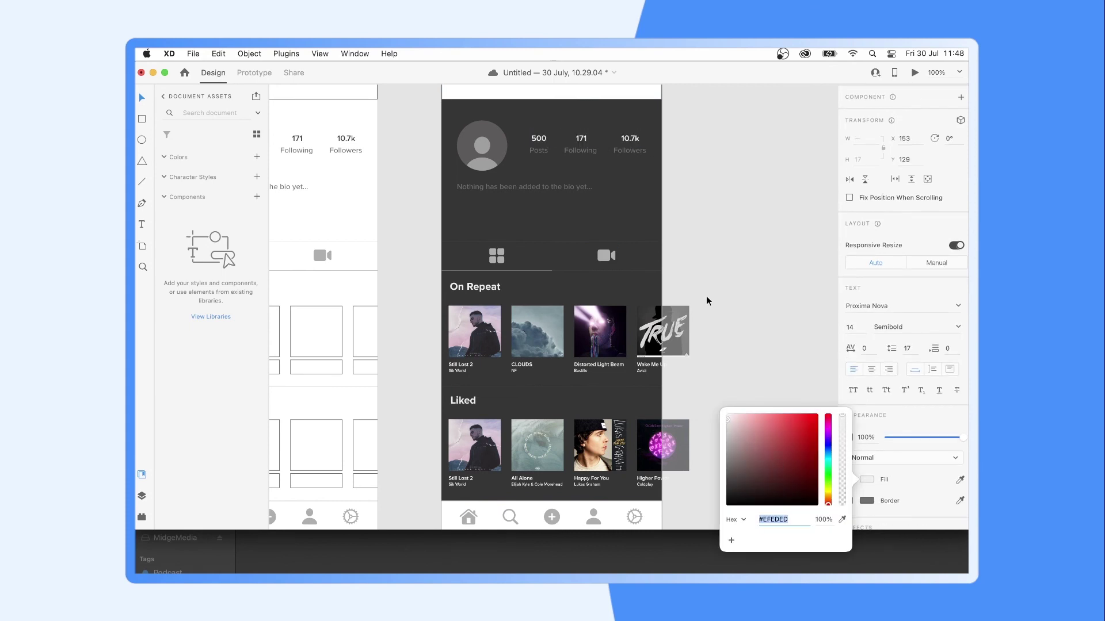
Step: Lighten the Posts/Following/Followers labels and the bio text to light grey
{"action": "key", "text": "Tab"}
{"action": "left_click", "coordinate": [866, 479]}
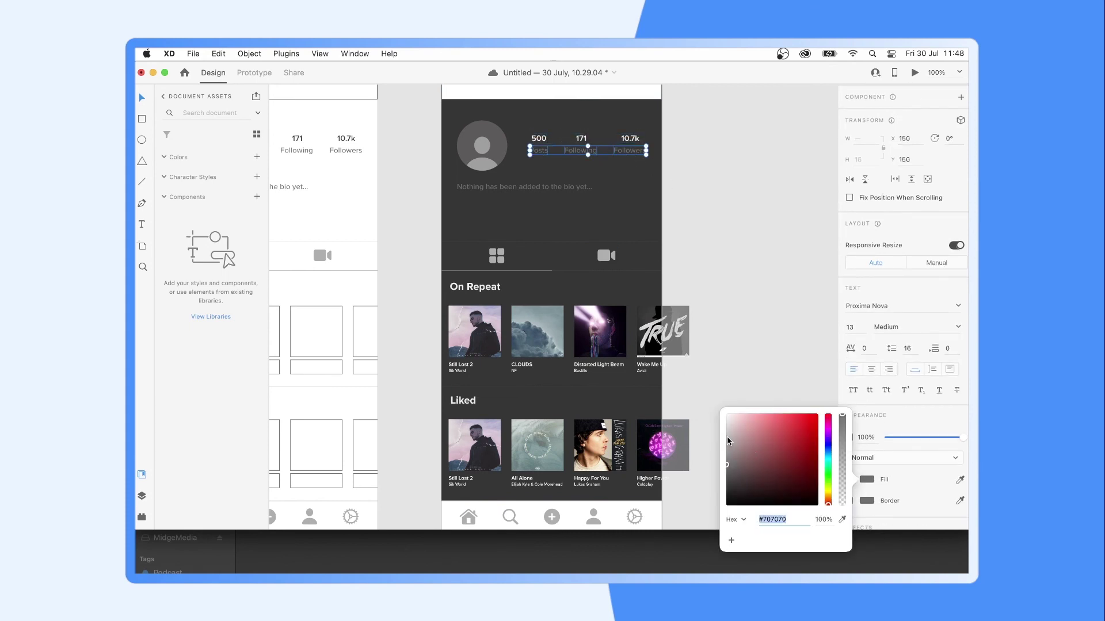
{"action": "left_click", "coordinate": [727, 441]}
{"action": "left_click", "coordinate": [588, 197]}
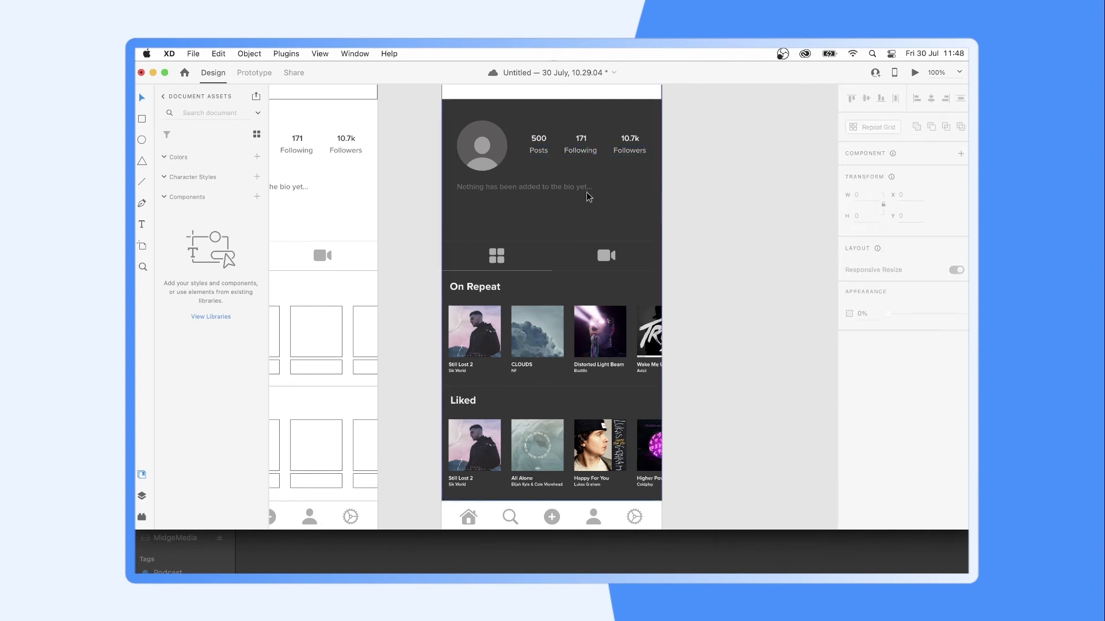
{"action": "scroll", "coordinate": [903, 287], "scroll_direction": "down", "scroll_amount": 2}
{"action": "left_click", "coordinate": [867, 497]}
{"action": "left_click", "coordinate": [724, 437]}
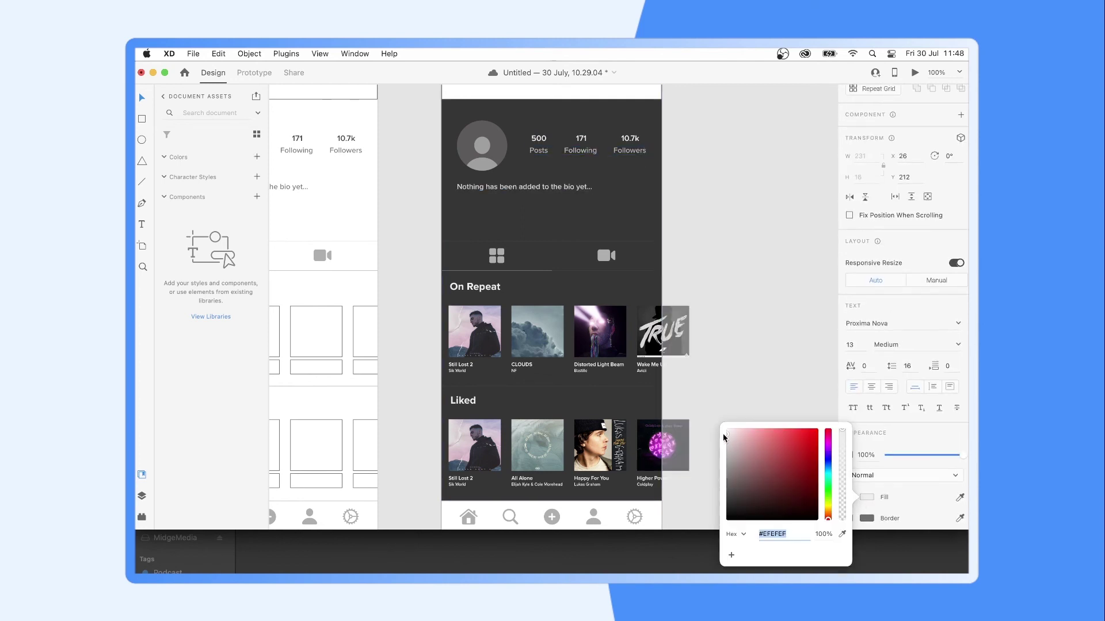
{"action": "left_click", "coordinate": [720, 355]}
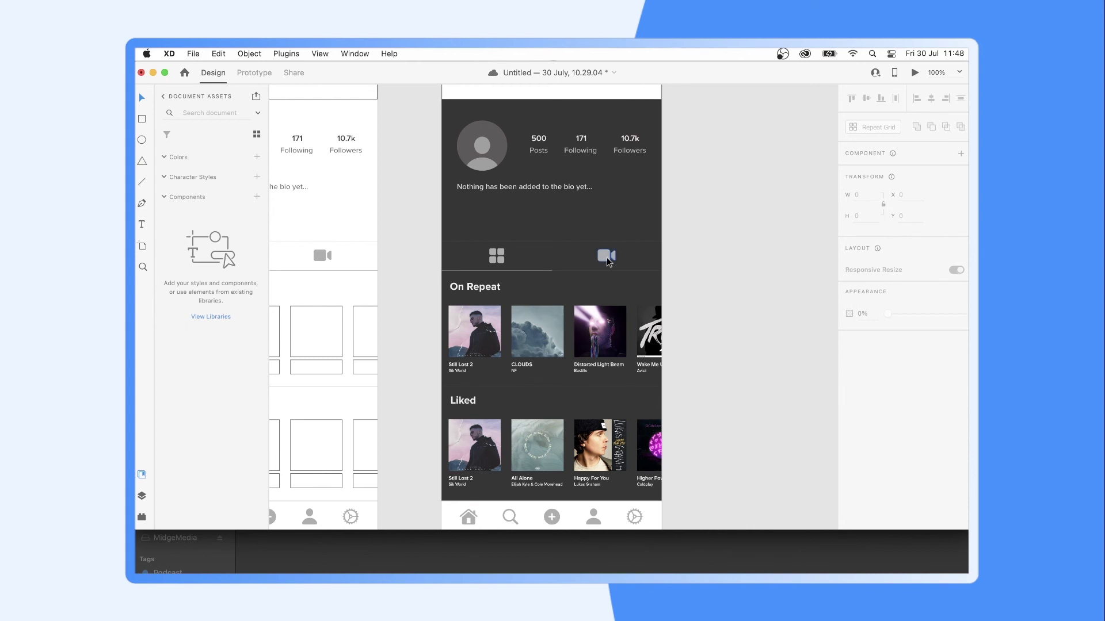
Step: Import Soundscape.png from the assets folder and shrink it to a 62×62 icon
{"action": "scroll", "coordinate": [696, 264], "scroll_direction": "up", "scroll_amount": 3}
{"action": "scroll", "coordinate": [650, 140], "scroll_direction": "right", "scroll_amount": 5}
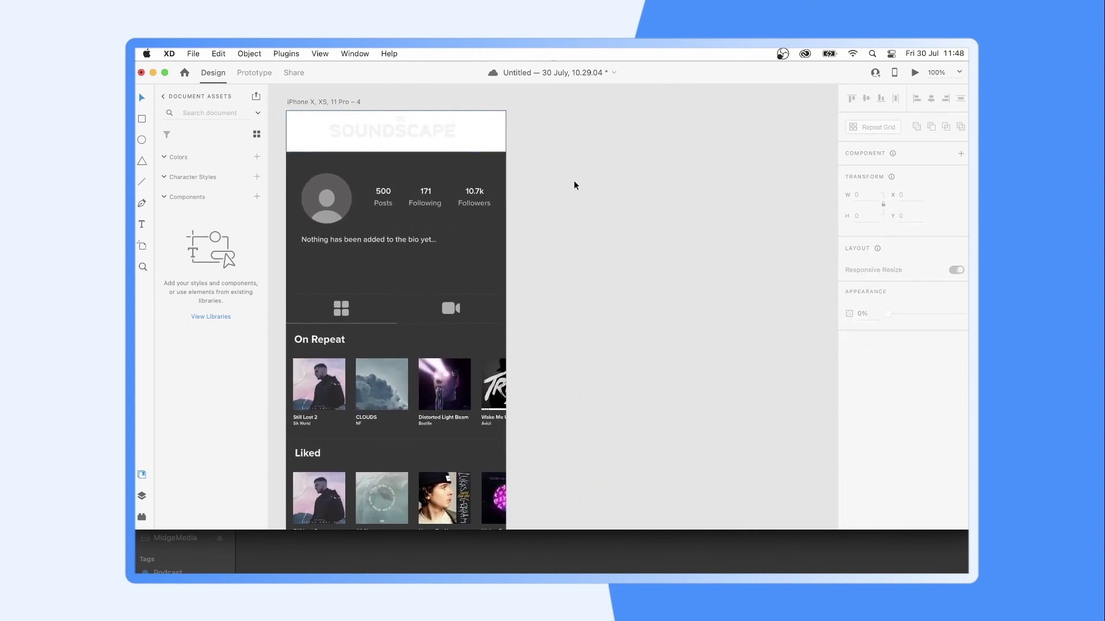
{"action": "left_click", "coordinate": [227, 550]}
{"action": "left_click_drag", "start_coordinate": [725, 327], "coordinate": [694, 245]}
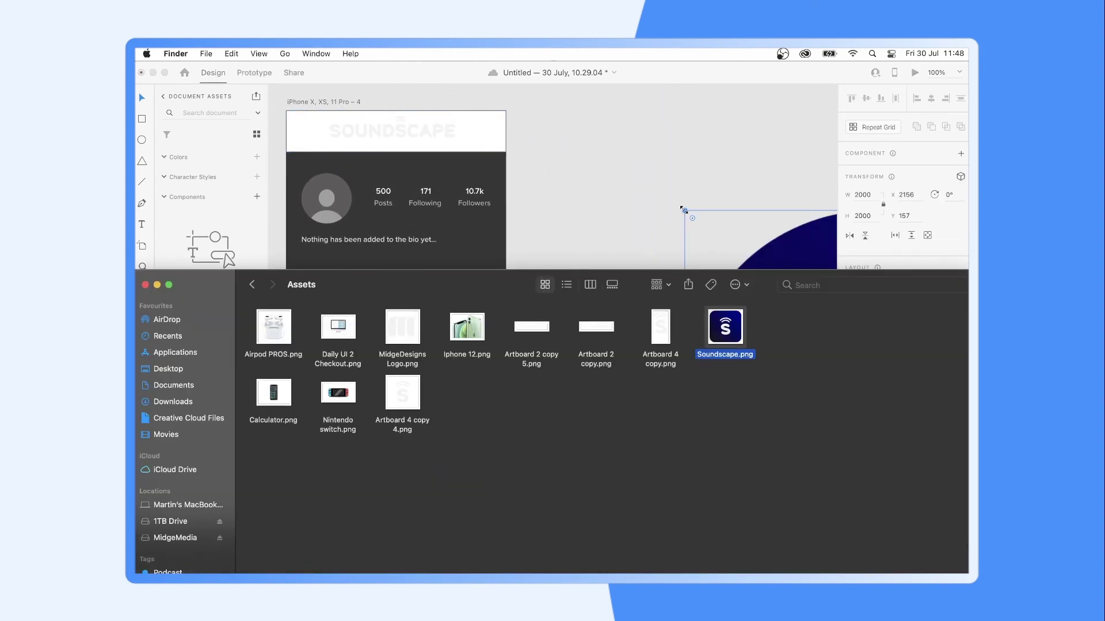
{"action": "key", "text": "super+minus"}
{"action": "mouse_move", "coordinate": [793, 357]}
{"action": "left_mouse_down"}
{"action": "mouse_move", "coordinate": [783, 112]}
{"action": "mouse_move", "coordinate": [685, 230]}
{"action": "mouse_move", "coordinate": [679, 257]}
{"action": "left_mouse_up"}
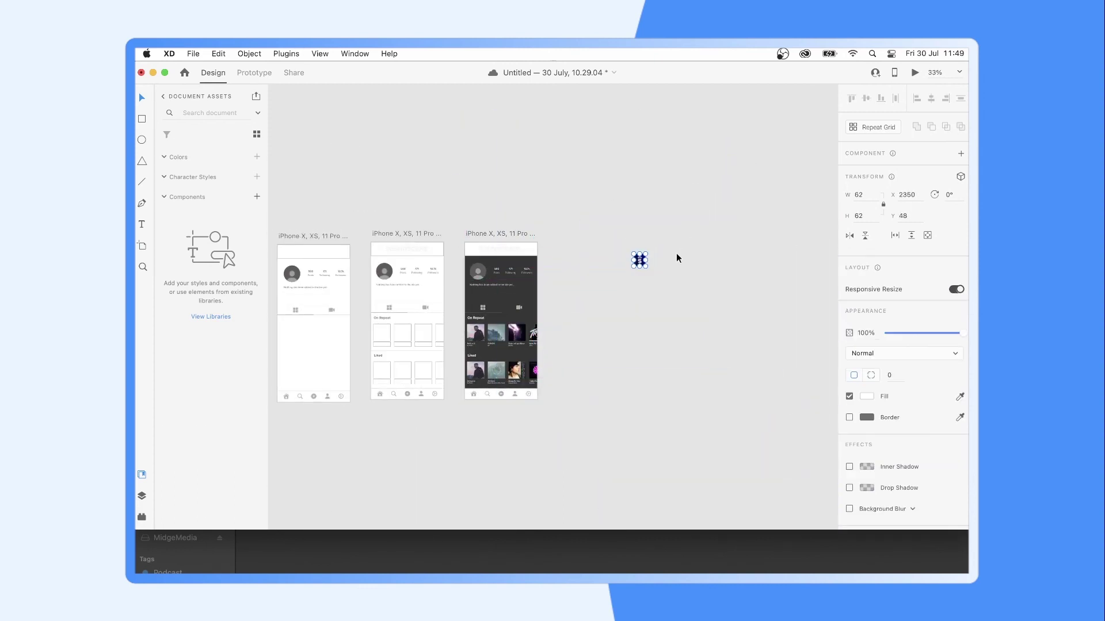
{"action": "key", "text": "super+1"}
Step: Give the header a linear gradient fill, sampling the icon's dark navy for the first stop
{"action": "left_click_drag", "start_coordinate": [826, 174], "coordinate": [631, 201]}
{"action": "left_click", "coordinate": [438, 132]}
{"action": "left_click", "coordinate": [866, 429]}
{"action": "left_click", "coordinate": [748, 352]}
{"action": "left_click", "coordinate": [753, 375]}
{"action": "left_click", "coordinate": [841, 483]}
{"action": "left_click", "coordinate": [604, 207]}
Step: Sample the icon's blue for the right stop, angle the gradient diagonally, and remove the header border
{"action": "left_click", "coordinate": [845, 368]}
{"action": "left_click", "coordinate": [842, 483]}
{"action": "left_click", "coordinate": [636, 180]}
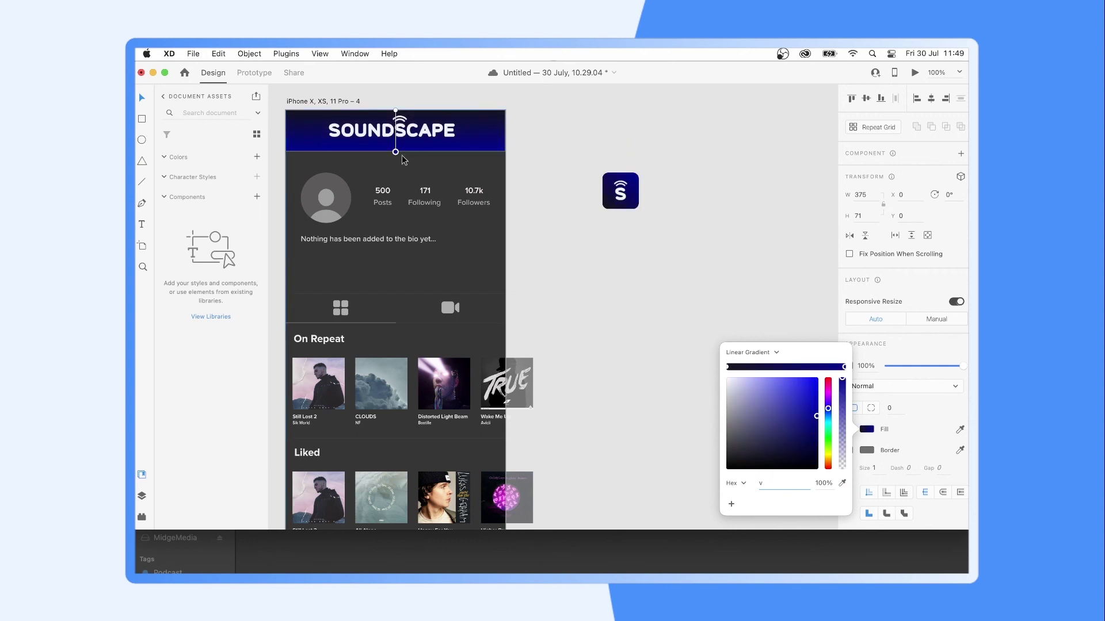
{"action": "left_click_drag", "start_coordinate": [401, 156], "coordinate": [505, 110]}
{"action": "left_click", "coordinate": [836, 344]}
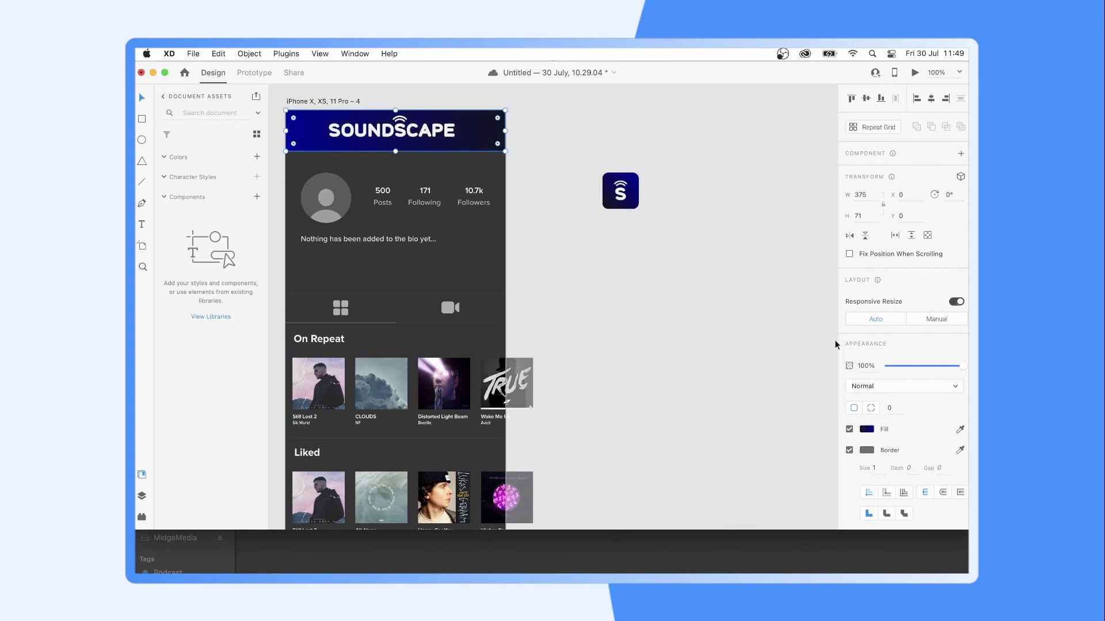
{"action": "left_click", "coordinate": [849, 449]}
Step: Adjust the header's gradient fill settings
{"action": "scroll", "coordinate": [941, 452], "scroll_direction": "down", "scroll_amount": 1}
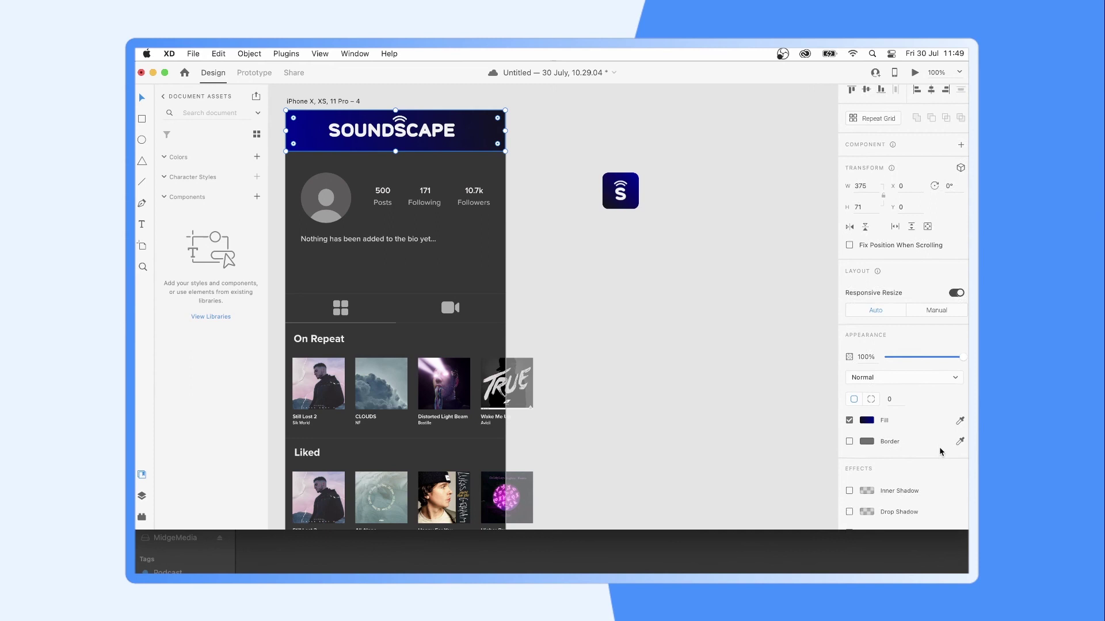
{"action": "scroll", "coordinate": [942, 451], "scroll_direction": "down", "scroll_amount": 1}
{"action": "left_click", "coordinate": [866, 414]}
{"action": "left_click_drag", "start_coordinate": [842, 366], "coordinate": [848, 494]}
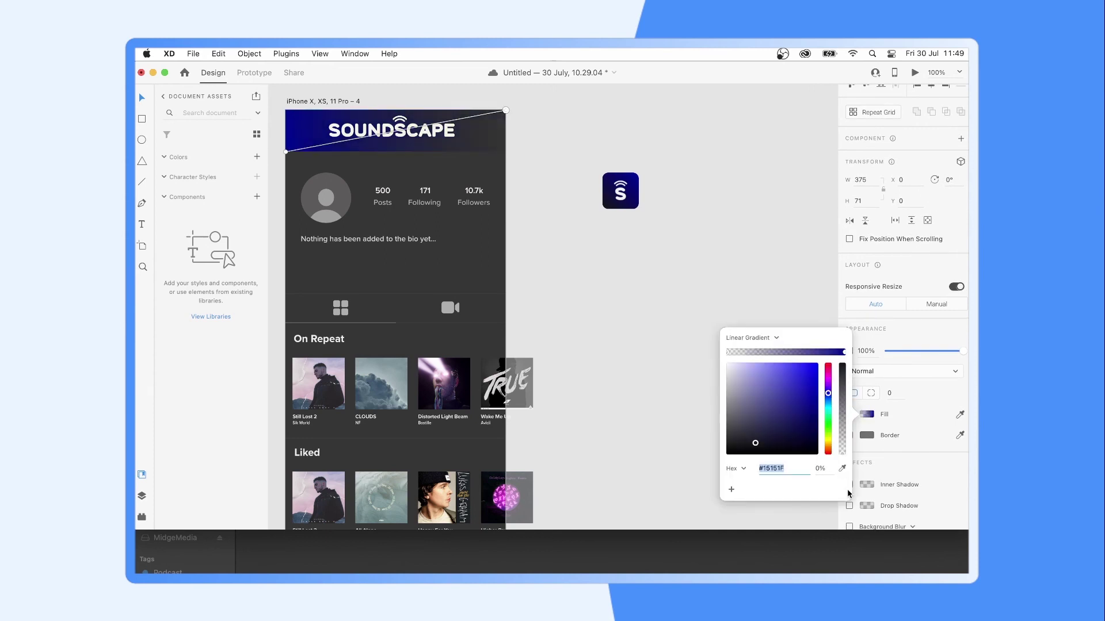
{"action": "left_click", "coordinate": [850, 339]}
Step: Add a drop shadow to the header, try then remove a background blur, and tweak the shadow Y offset
{"action": "scroll", "coordinate": [885, 431], "scroll_direction": "down", "scroll_amount": 4}
{"action": "left_click", "coordinate": [849, 455]}
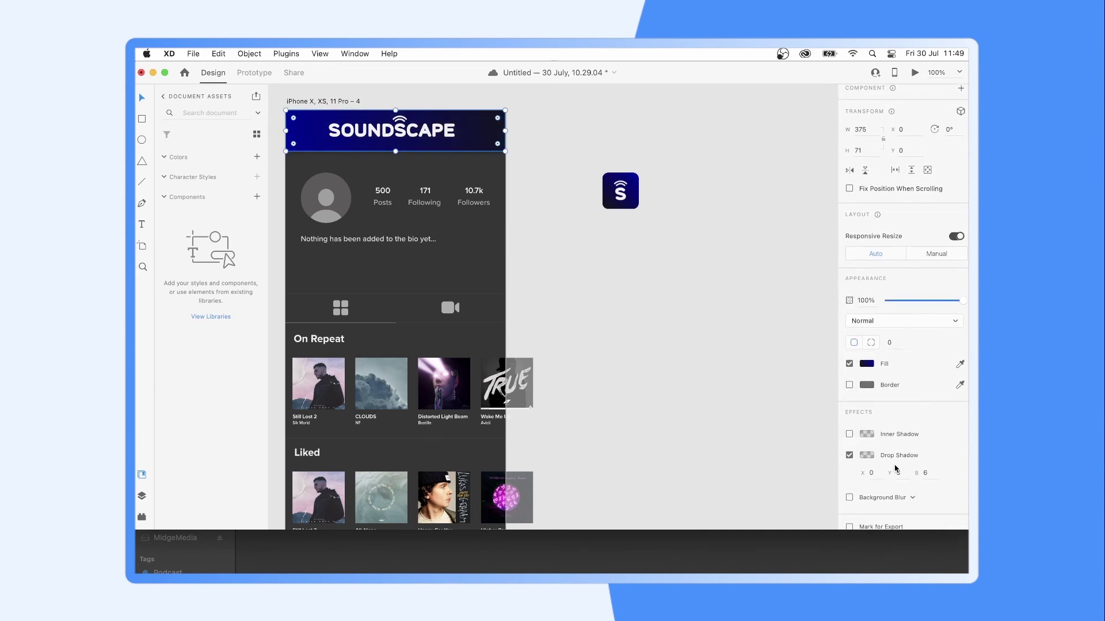
{"action": "left_click", "coordinate": [913, 498]}
{"action": "left_click", "coordinate": [881, 506]}
{"action": "left_click", "coordinate": [849, 498]}
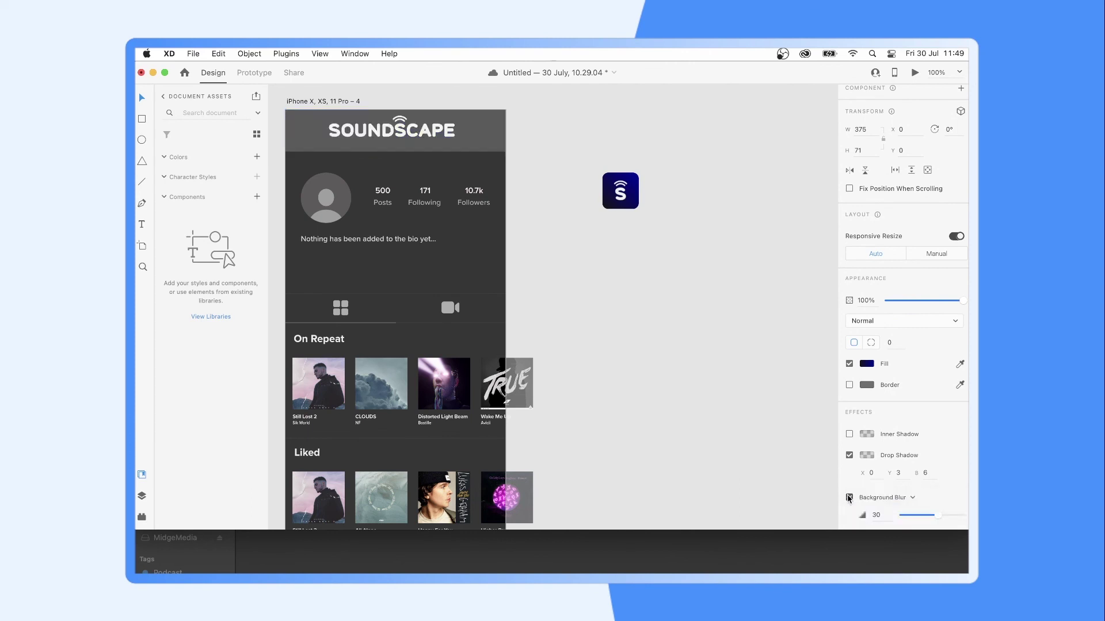
{"action": "scroll", "coordinate": [851, 488], "scroll_direction": "down", "scroll_amount": 1}
{"action": "scroll", "coordinate": [875, 492], "scroll_direction": "down", "scroll_amount": 5}
{"action": "mouse_move", "coordinate": [907, 483]}
{"action": "left_mouse_down"}
{"action": "mouse_move", "coordinate": [938, 484]}
{"action": "mouse_move", "coordinate": [965, 462]}
{"action": "mouse_move", "coordinate": [837, 449]}
{"action": "left_mouse_up"}
{"action": "left_click", "coordinate": [849, 423]}
{"action": "scroll", "coordinate": [858, 425], "scroll_direction": "up", "scroll_amount": 5}
{"action": "left_click", "coordinate": [886, 464]}
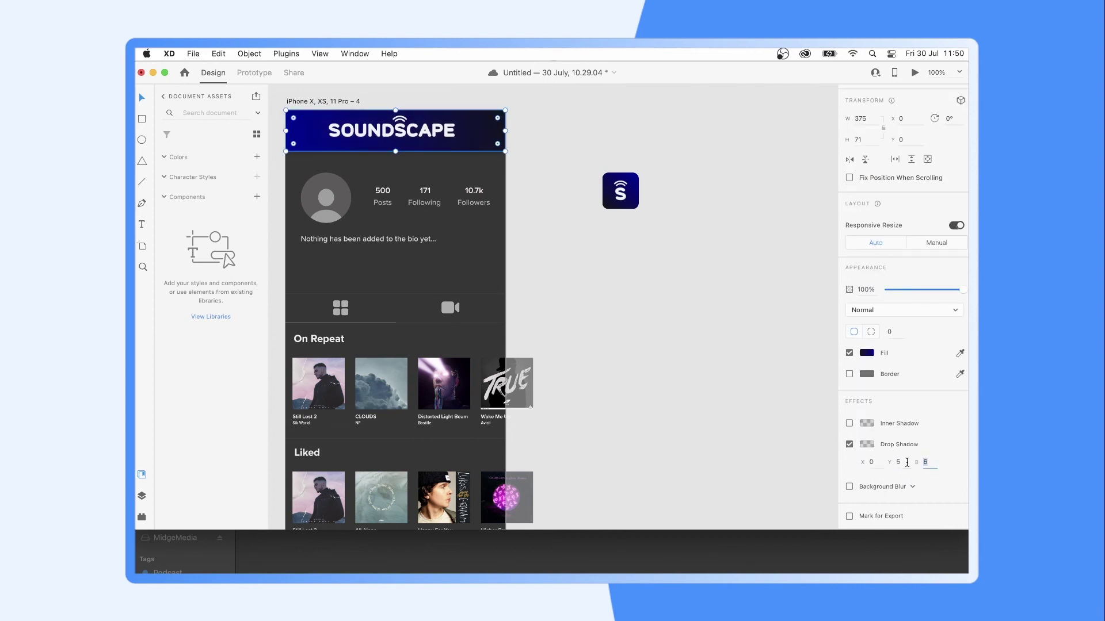
Step: Draw a new 375×83 rectangle across the top of the screen filled with the icon's dark blue
{"action": "left_click", "coordinate": [631, 240]}
{"action": "scroll", "coordinate": [631, 241], "scroll_direction": "down", "scroll_amount": 2}
{"action": "scroll", "coordinate": [631, 240], "scroll_direction": "left", "scroll_amount": 2}
{"action": "left_click", "coordinate": [509, 142]}
{"action": "left_click", "coordinate": [531, 103]}
{"action": "scroll", "coordinate": [528, 104], "scroll_direction": "up", "scroll_amount": 2}
{"action": "scroll", "coordinate": [528, 103], "scroll_direction": "left", "scroll_amount": 1}
{"action": "double_click", "coordinate": [443, 176]}
{"action": "left_click_drag", "start_coordinate": [337, 148], "coordinate": [556, 197]}
{"action": "key", "text": "i"}
{"action": "left_click", "coordinate": [688, 219]}
Step: Make the rectangle borderless, send it behind the logo, and fill it navy-purple #323471
{"action": "left_click", "coordinate": [849, 450]}
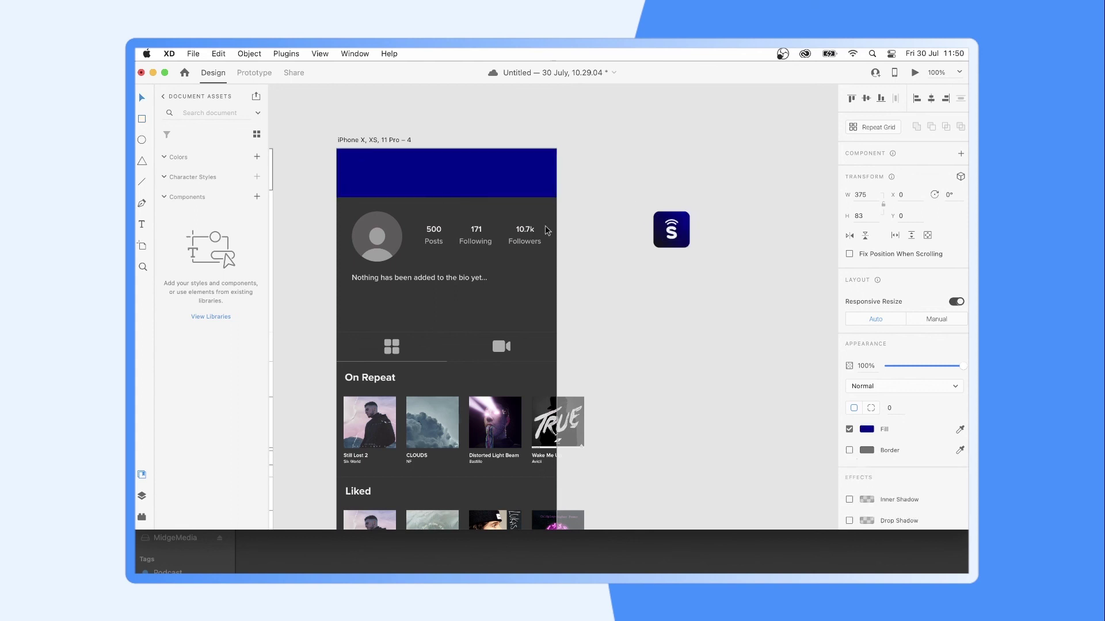
{"action": "right_click", "coordinate": [518, 188]}
{"action": "left_click", "coordinate": [567, 416]}
{"action": "key", "text": "super+bracketright"}
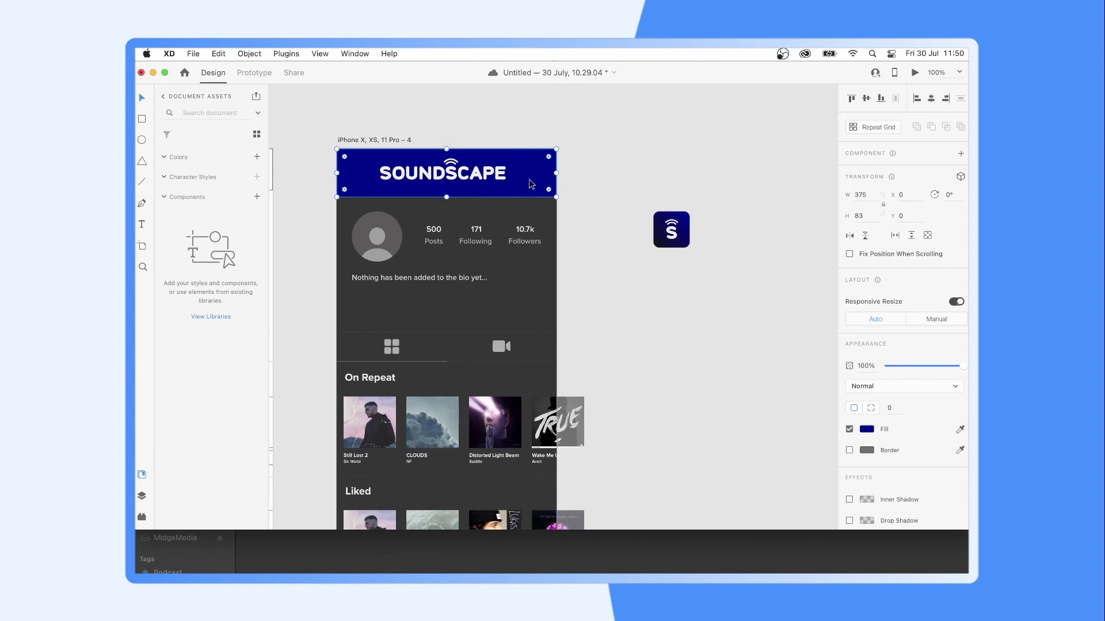
{"action": "left_click", "coordinate": [866, 429]}
{"action": "left_click", "coordinate": [794, 394]}
{"action": "left_click_drag", "start_coordinate": [794, 394], "coordinate": [777, 424]}
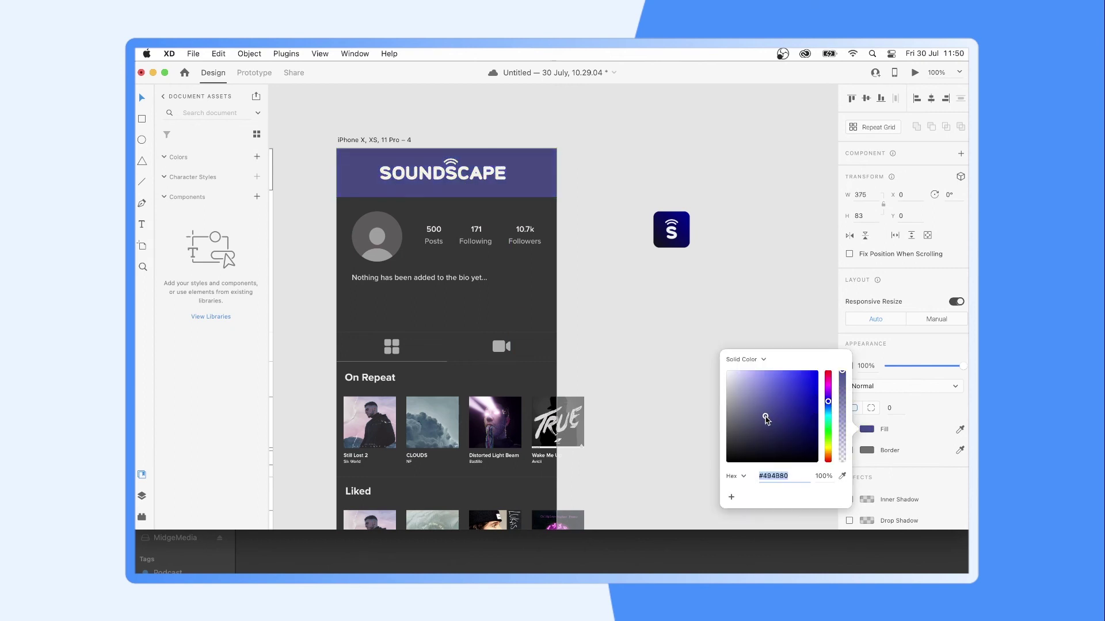
{"action": "left_click", "coordinate": [641, 334]}
Step: Scroll through the lower screen, briefly selecting and deselecting the tab icons
{"action": "scroll", "coordinate": [640, 334], "scroll_direction": "down", "scroll_amount": 3}
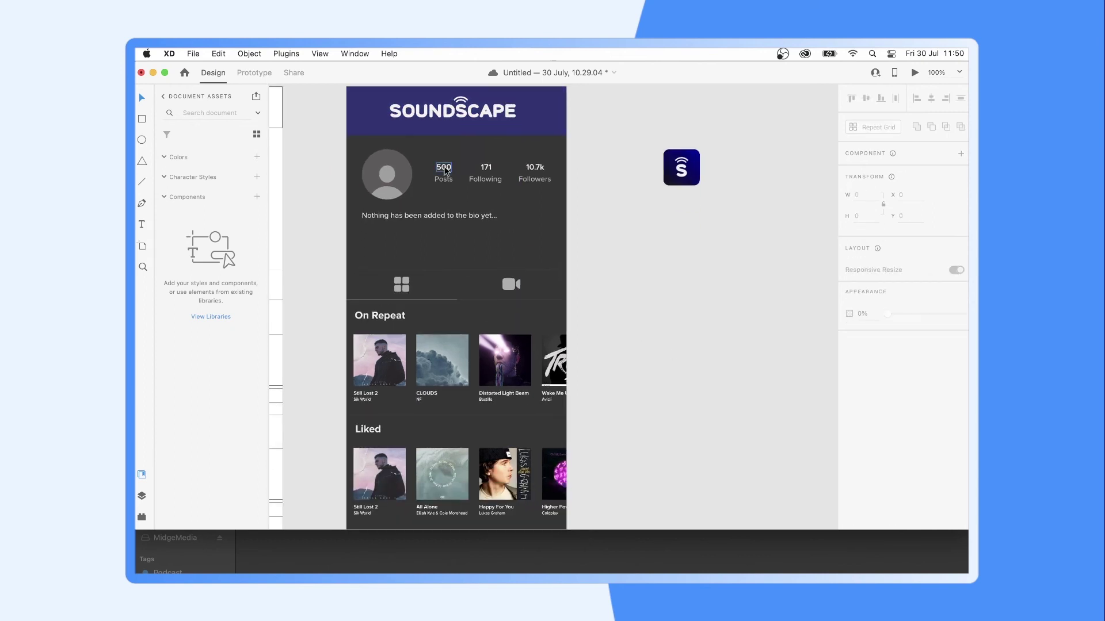
{"action": "left_click", "coordinate": [402, 284]}
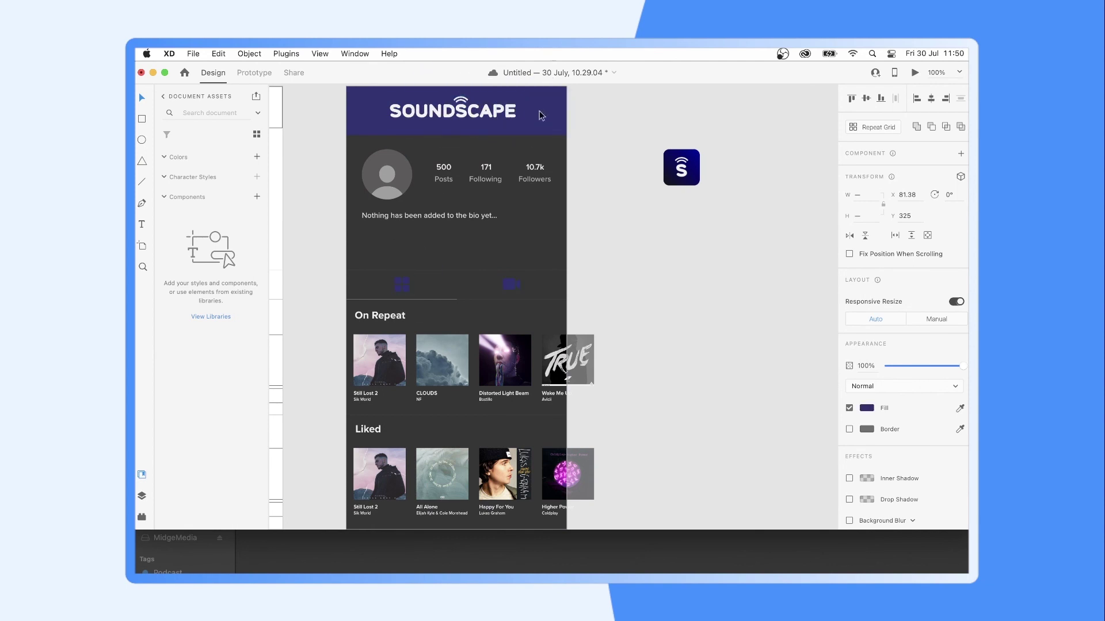
{"action": "left_click", "coordinate": [621, 284]}
{"action": "scroll", "coordinate": [623, 298], "scroll_direction": "down", "scroll_amount": 2}
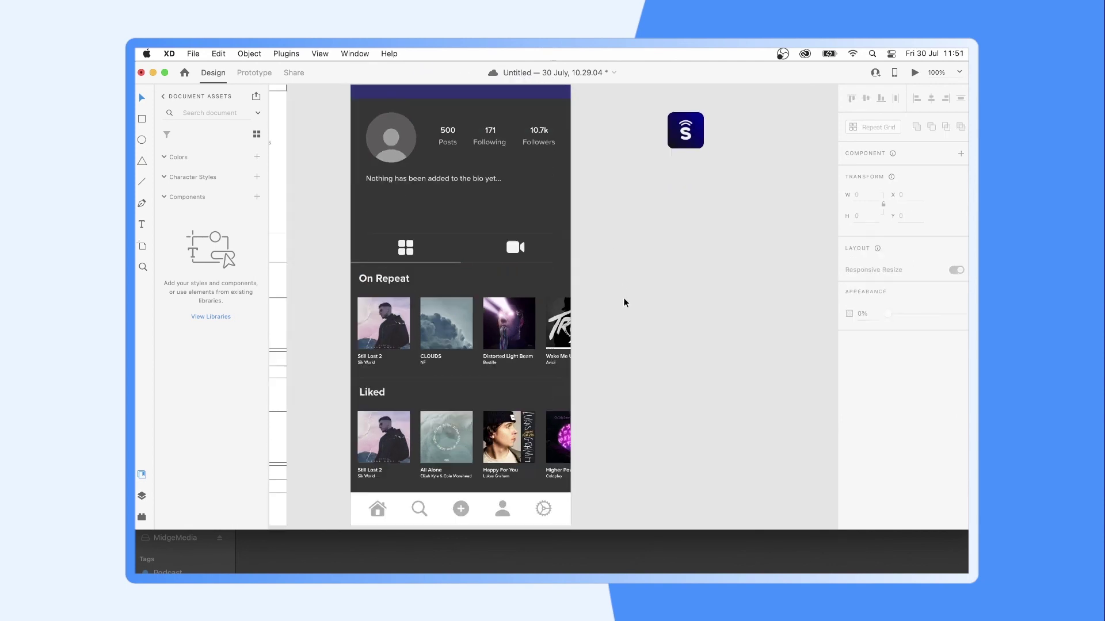
{"action": "scroll", "coordinate": [623, 302], "scroll_direction": "down", "scroll_amount": 2}
{"action": "scroll", "coordinate": [572, 481], "scroll_direction": "down", "scroll_amount": 3}
{"action": "scroll", "coordinate": [531, 317], "scroll_direction": "down", "scroll_amount": 2}
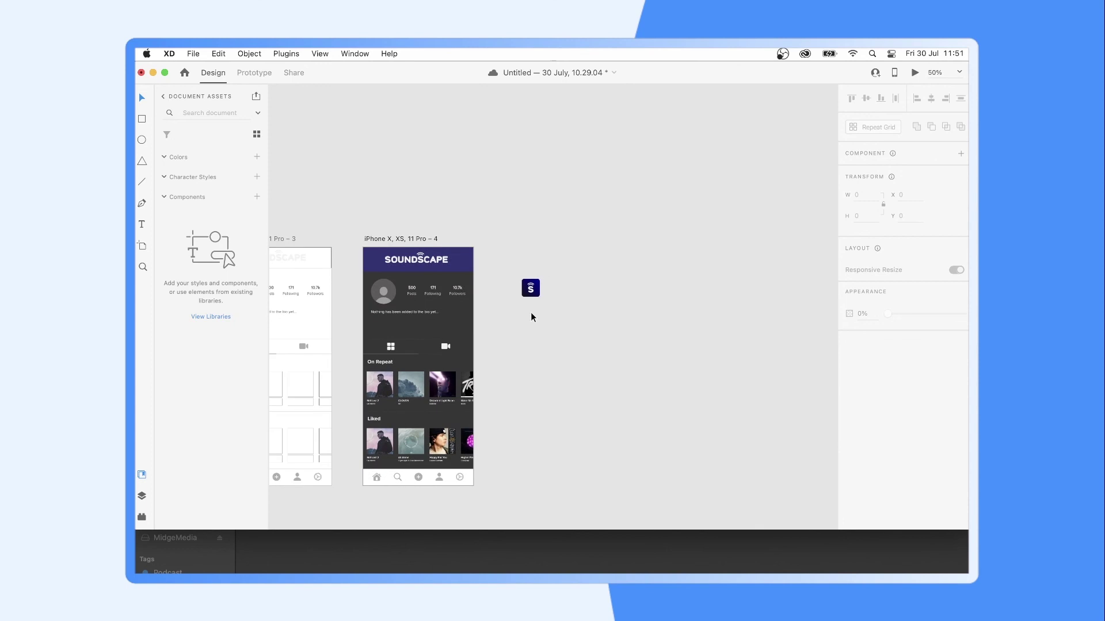
{"action": "scroll", "coordinate": [530, 317], "scroll_direction": "up", "scroll_amount": 3}
{"action": "scroll", "coordinate": [534, 294], "scroll_direction": "down", "scroll_amount": 3}
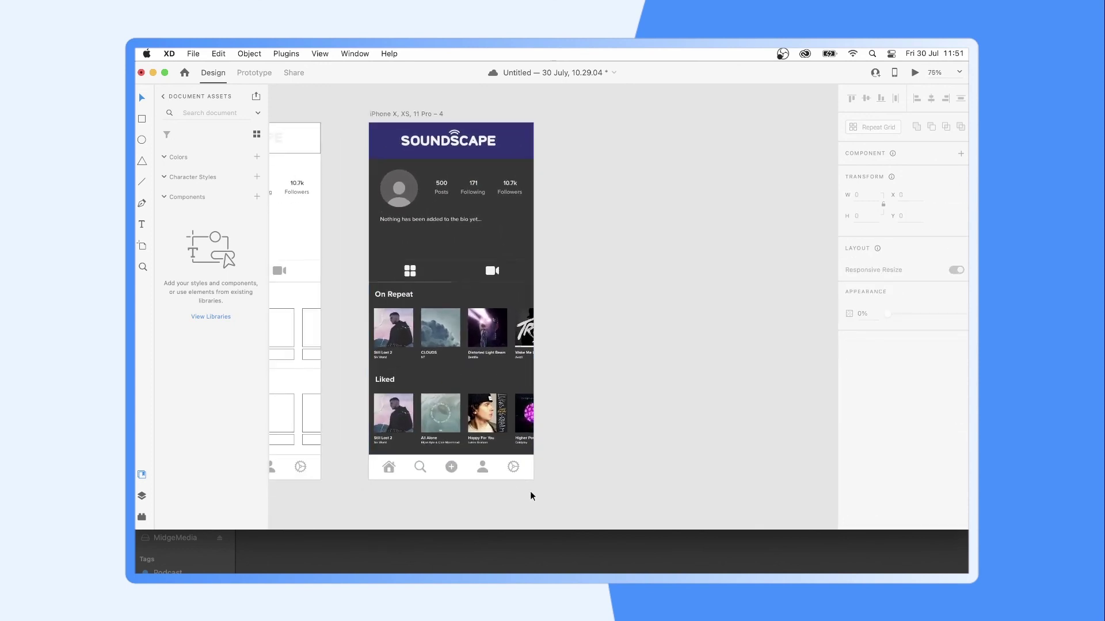
{"action": "left_click", "coordinate": [503, 552]}
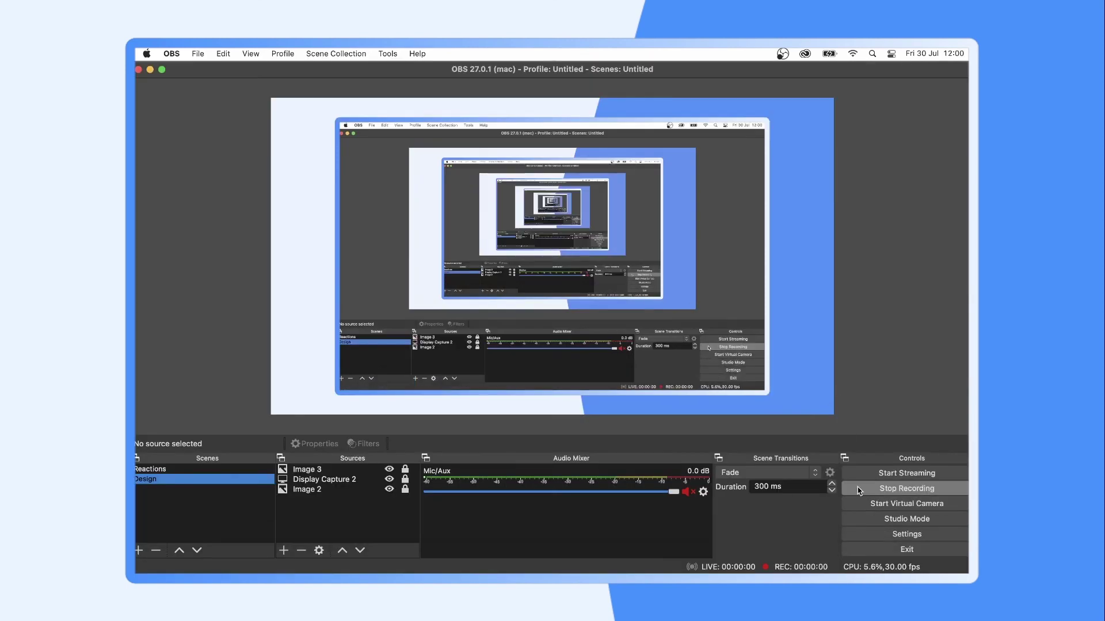
Step: Back in Adobe XD, zoom in and centre the SOUNDSCAPE logo within the header
{"action": "mouse_move", "coordinate": [645, 570]}
{"action": "left_click", "coordinate": [645, 558]}
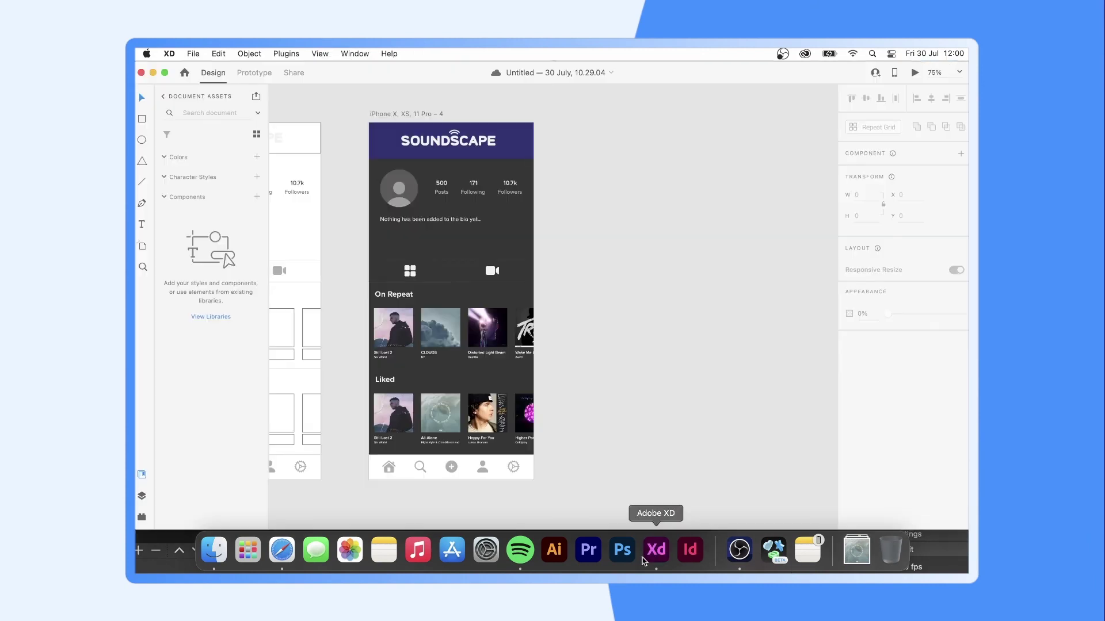
{"action": "scroll", "coordinate": [595, 344], "scroll_direction": "left", "scroll_amount": 2}
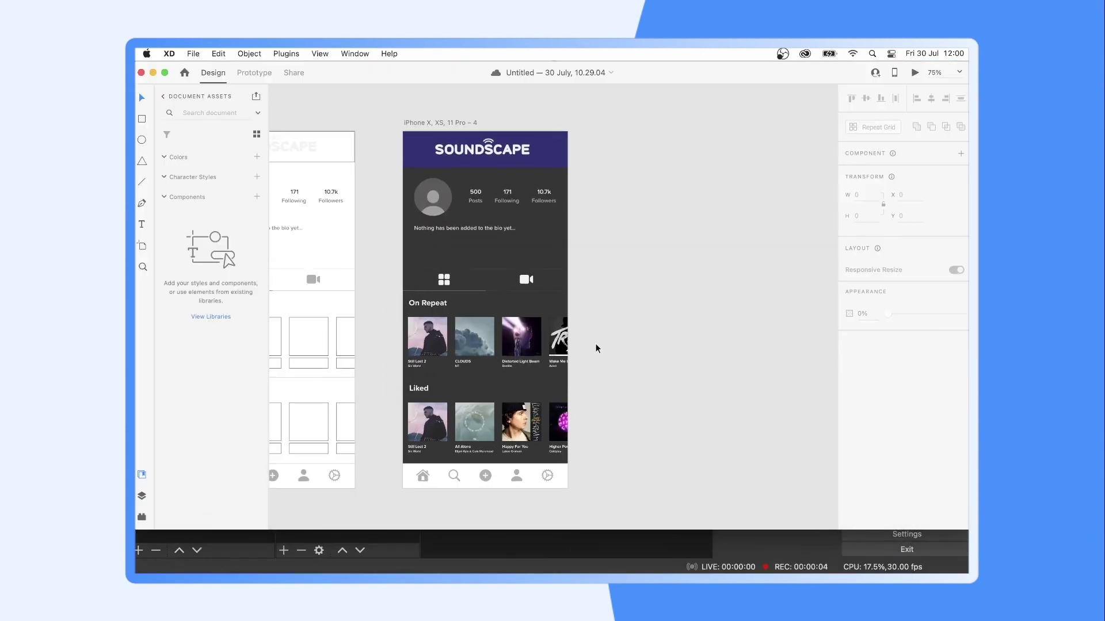
{"action": "key", "text": "super+1"}
{"action": "left_click_drag", "start_coordinate": [524, 108], "coordinate": [515, 103]}
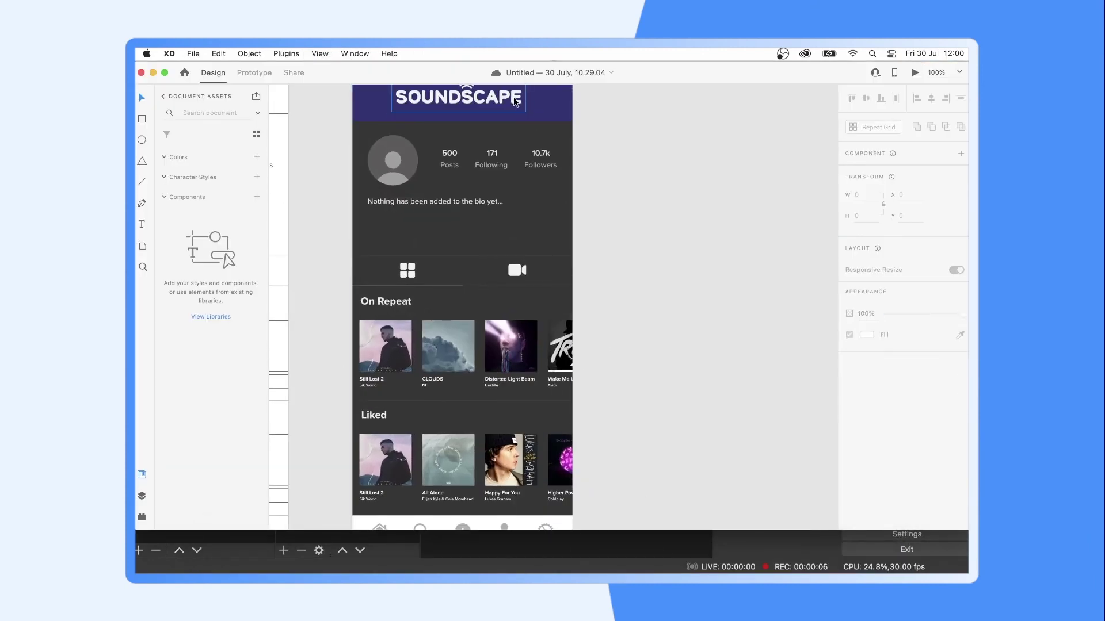
{"action": "key", "text": "Escape"}
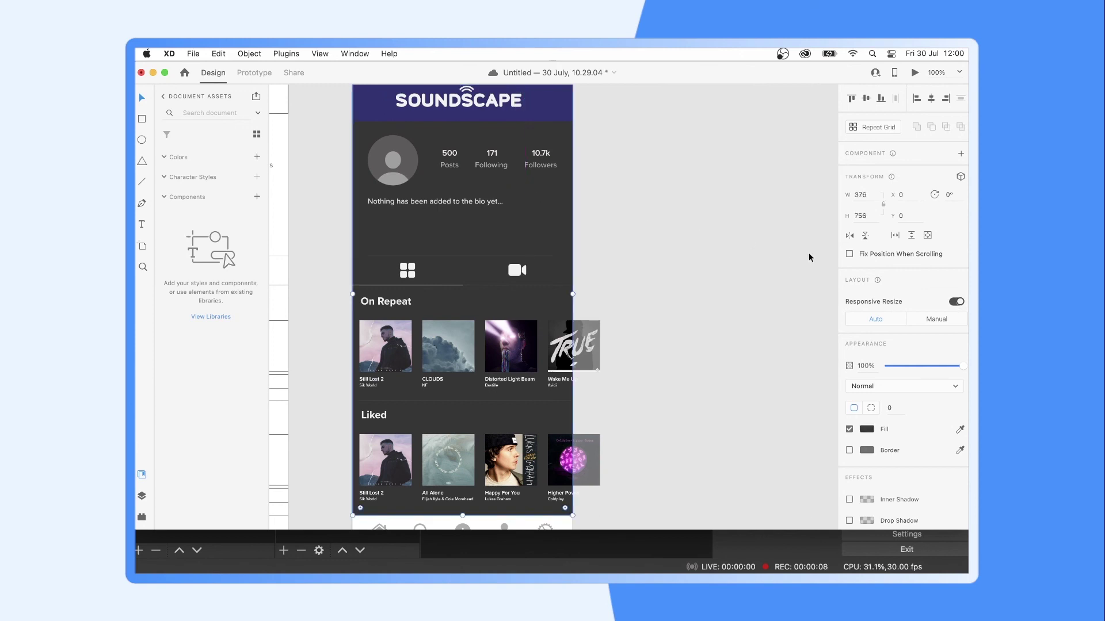
Step: Darken the profile artboard's background fill to charcoal #222222
{"action": "left_click", "coordinate": [867, 429]}
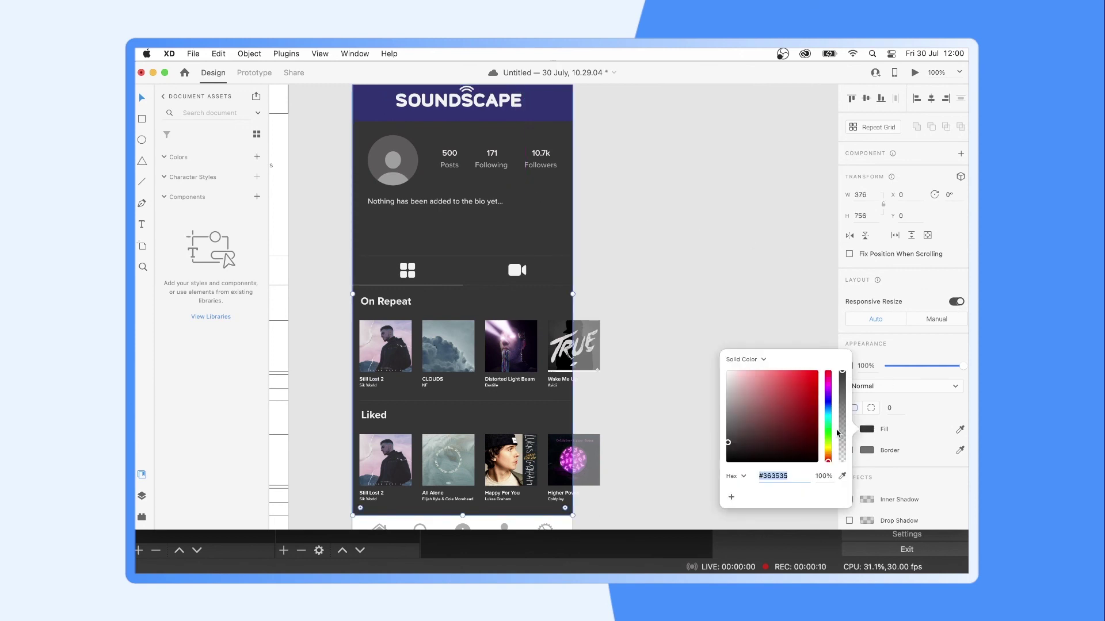
{"action": "mouse_move", "coordinate": [728, 437]}
{"action": "left_mouse_down"}
{"action": "mouse_move", "coordinate": [727, 452]}
{"action": "mouse_move", "coordinate": [717, 448]}
{"action": "left_mouse_up"}
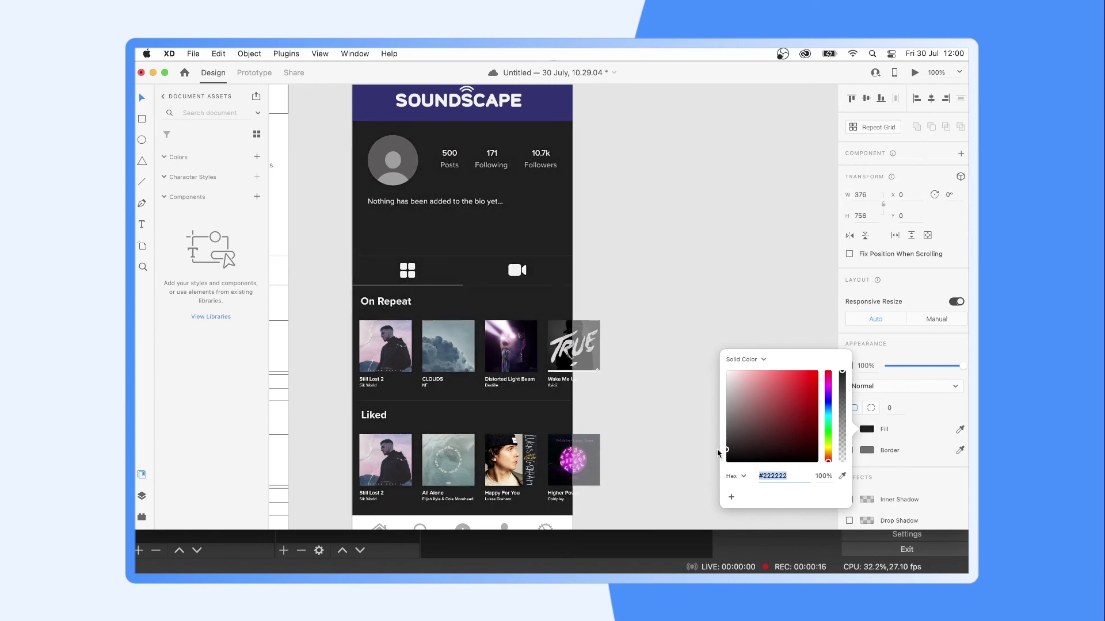
{"action": "left_click", "coordinate": [647, 383]}
{"action": "scroll", "coordinate": [647, 384], "scroll_direction": "left", "scroll_amount": 2}
{"action": "scroll", "coordinate": [647, 384], "scroll_direction": "down", "scroll_amount": 1}
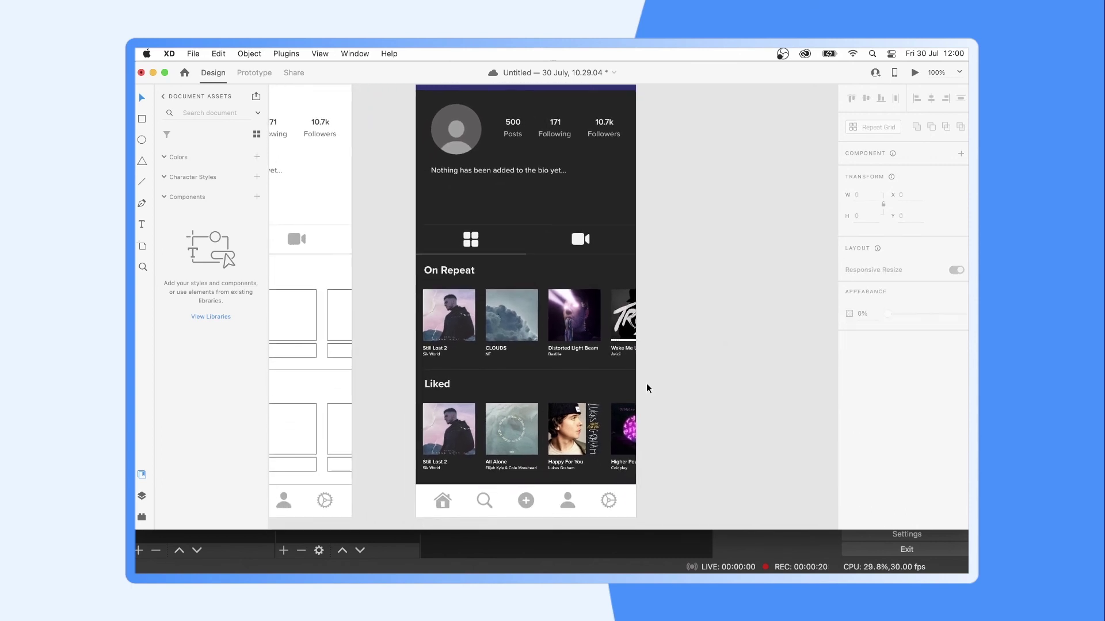
Step: Give the tab underline the header's navy-purple border colour
{"action": "left_click", "coordinate": [518, 254]}
{"action": "scroll", "coordinate": [520, 259], "scroll_direction": "up", "scroll_amount": 2}
{"action": "left_click", "coordinate": [960, 408]}
{"action": "left_click", "coordinate": [625, 117]}
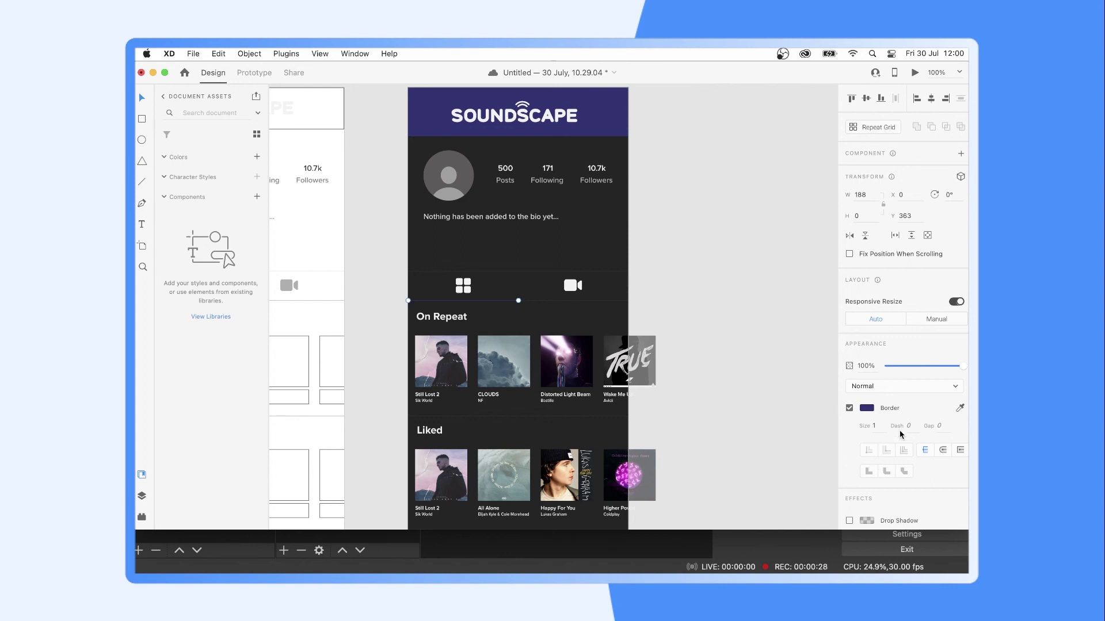
{"action": "scroll", "coordinate": [874, 437], "scroll_direction": "down", "scroll_amount": 2}
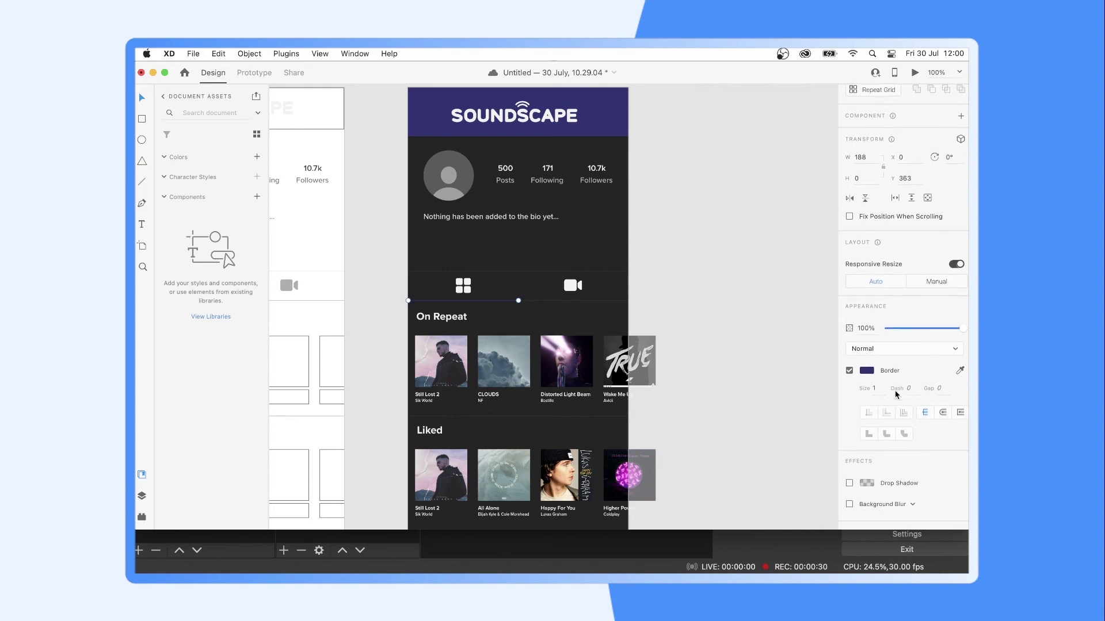
Step: Add a drop shadow to the underline and make it an opaque bright blue #1F28FF
{"action": "left_click", "coordinate": [849, 466]}
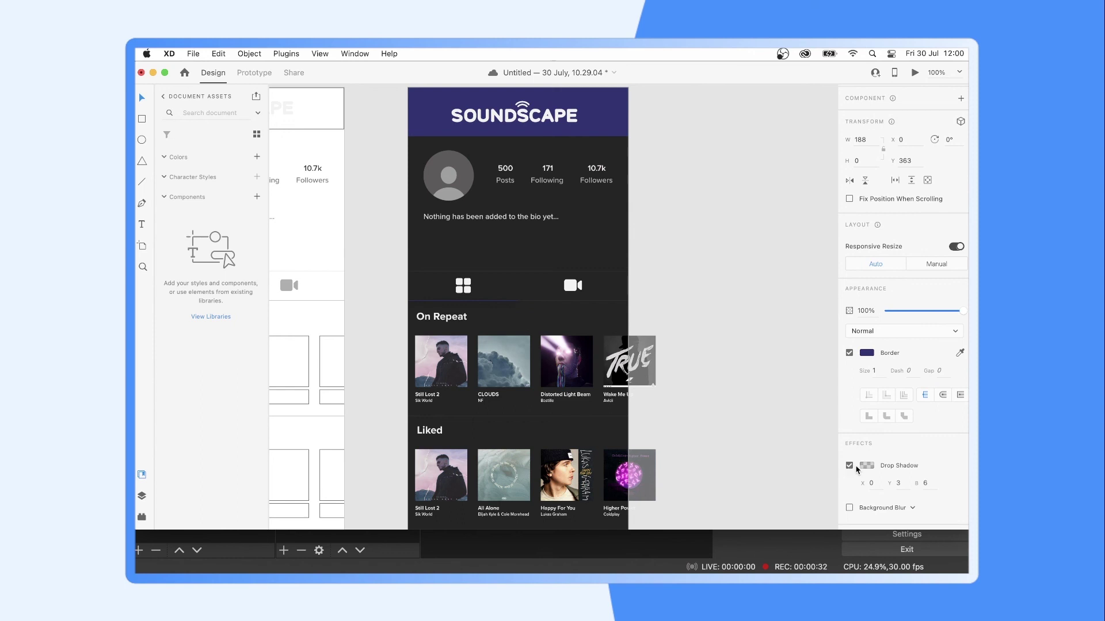
{"action": "left_click", "coordinate": [864, 466]}
{"action": "left_click_drag", "start_coordinate": [841, 436], "coordinate": [841, 373]}
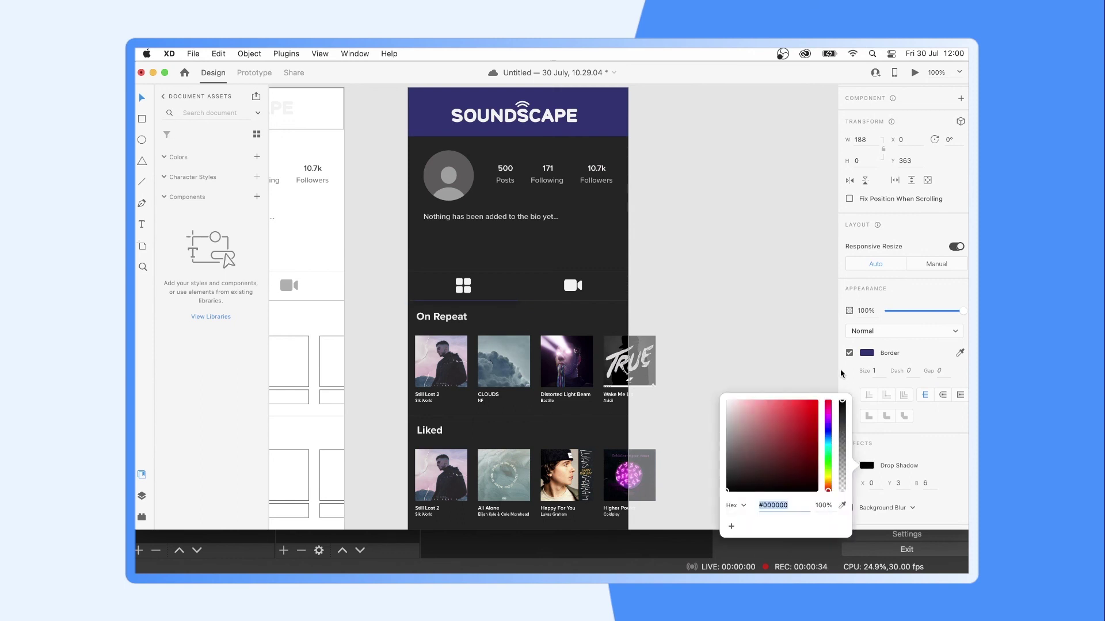
{"action": "left_click", "coordinate": [842, 506]}
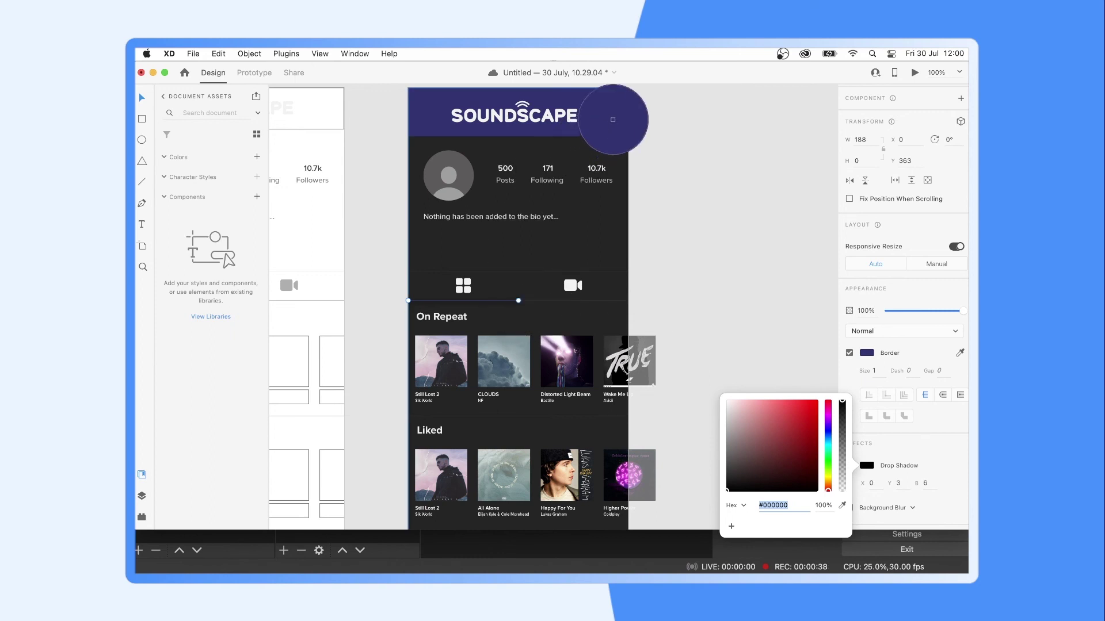
{"action": "left_click", "coordinate": [614, 119]}
{"action": "mouse_move", "coordinate": [784, 458]}
{"action": "left_mouse_down"}
{"action": "mouse_move", "coordinate": [727, 421]}
{"action": "mouse_move", "coordinate": [806, 390]}
{"action": "left_mouse_up"}
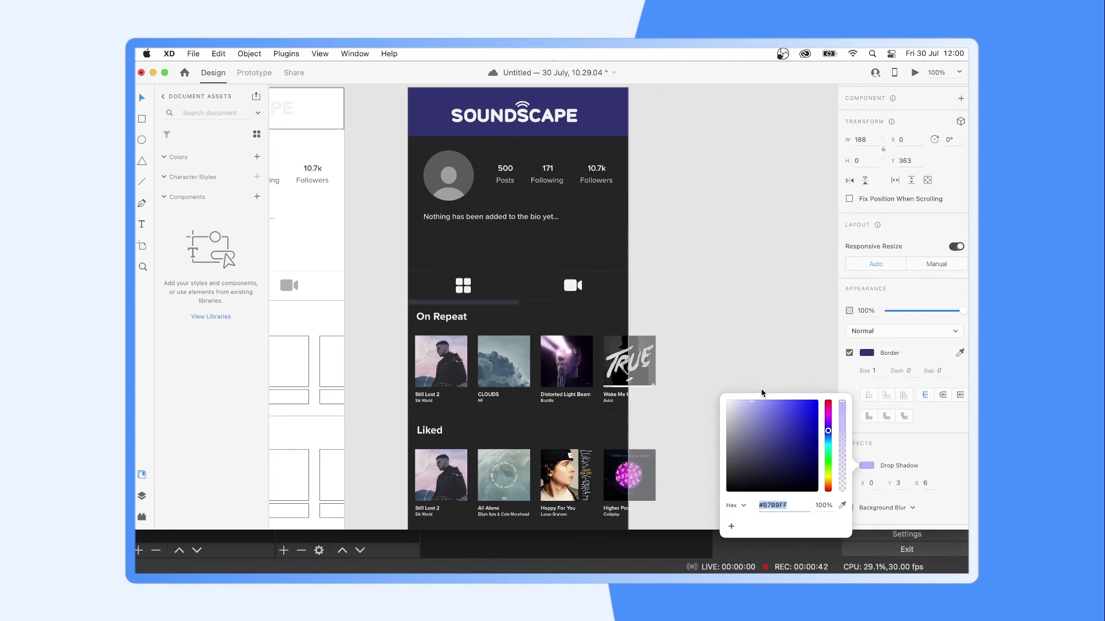
{"action": "left_click", "coordinate": [812, 368]}
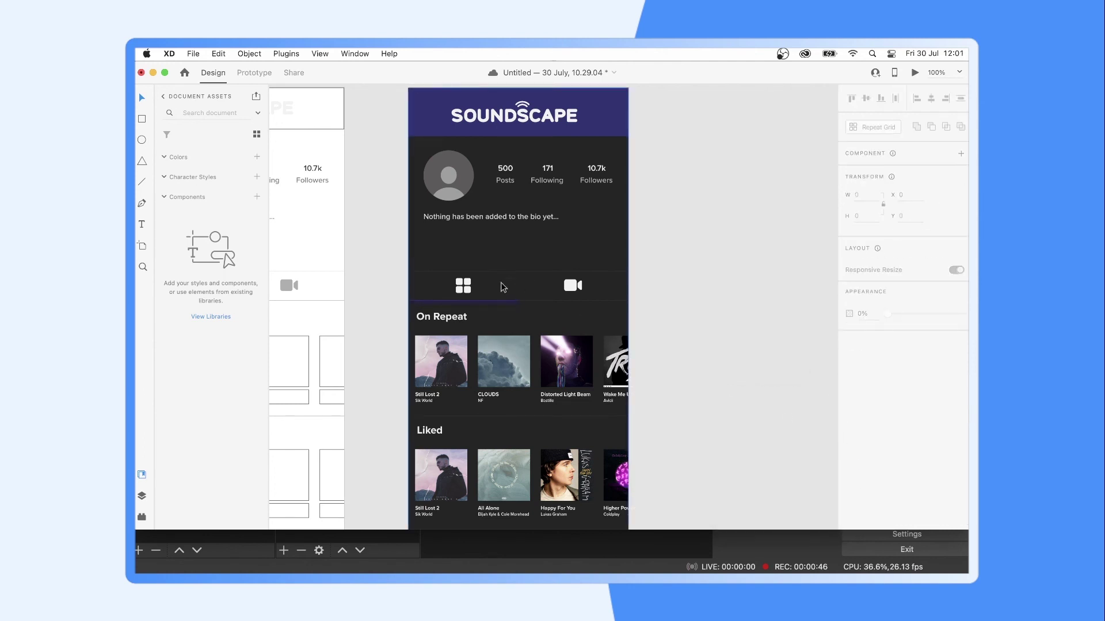
Step: Set the tab indicator's drop shadow Y offset to 4 and blur to 5
{"action": "left_click", "coordinate": [502, 301]}
{"action": "scroll", "coordinate": [895, 456], "scroll_direction": "down", "scroll_amount": 3}
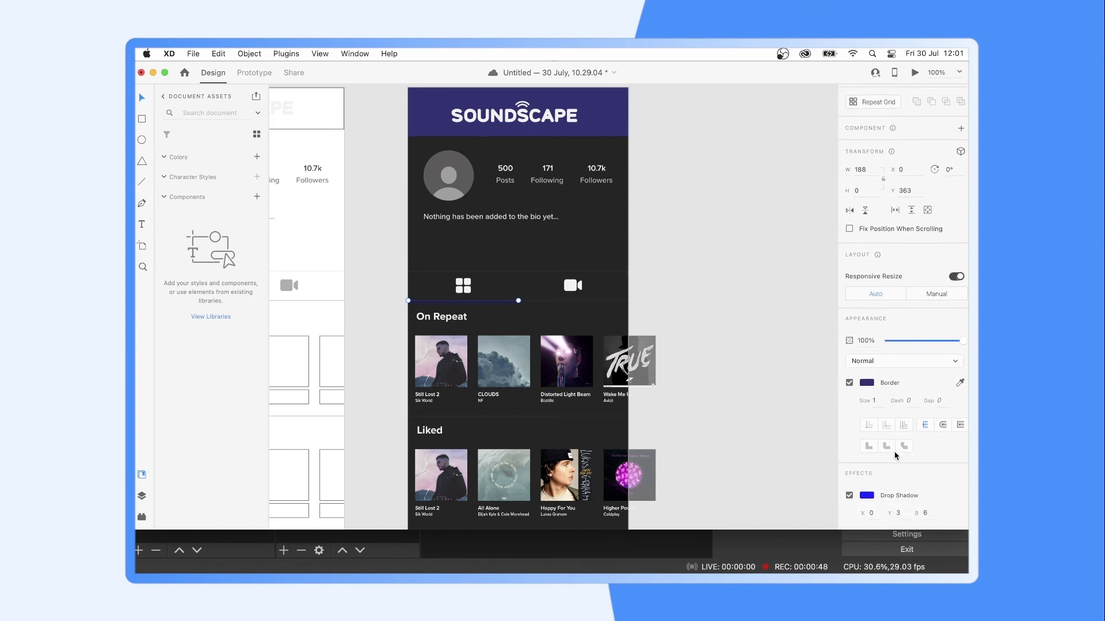
{"action": "left_click", "coordinate": [906, 464]}
{"action": "left_click_drag", "start_coordinate": [907, 465], "coordinate": [886, 468]}
{"action": "type", "text": "10"}
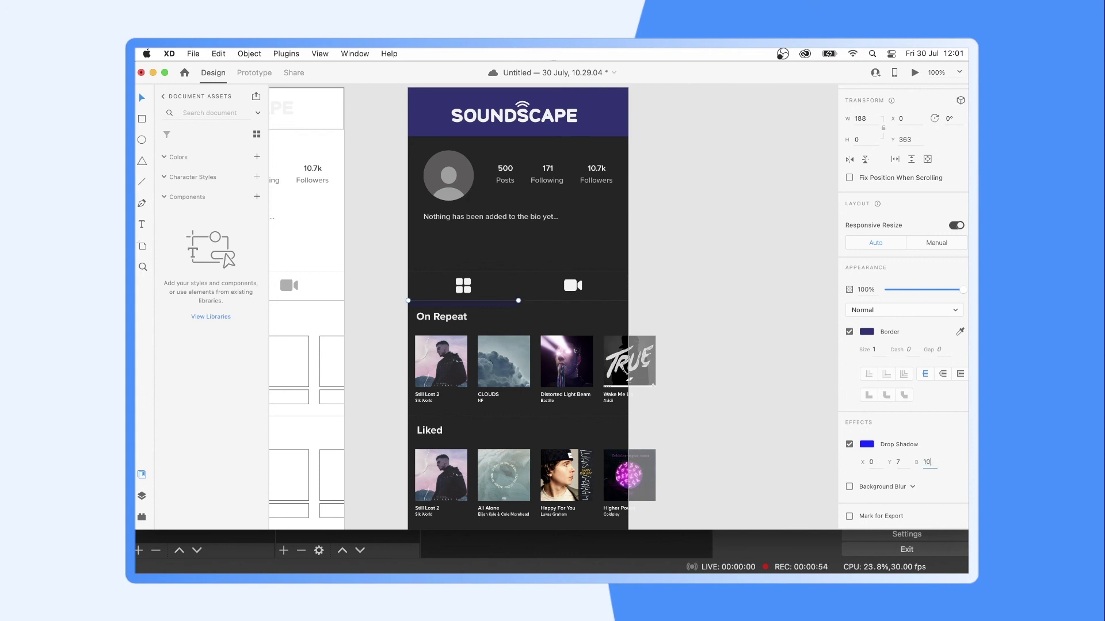
{"action": "left_click_drag", "start_coordinate": [899, 459], "coordinate": [886, 464]}
{"action": "type", "text": "4"}
{"action": "key", "text": "Return"}
{"action": "left_click", "coordinate": [935, 463]}
{"action": "type", "text": "5"}
{"action": "left_click", "coordinate": [722, 371]}
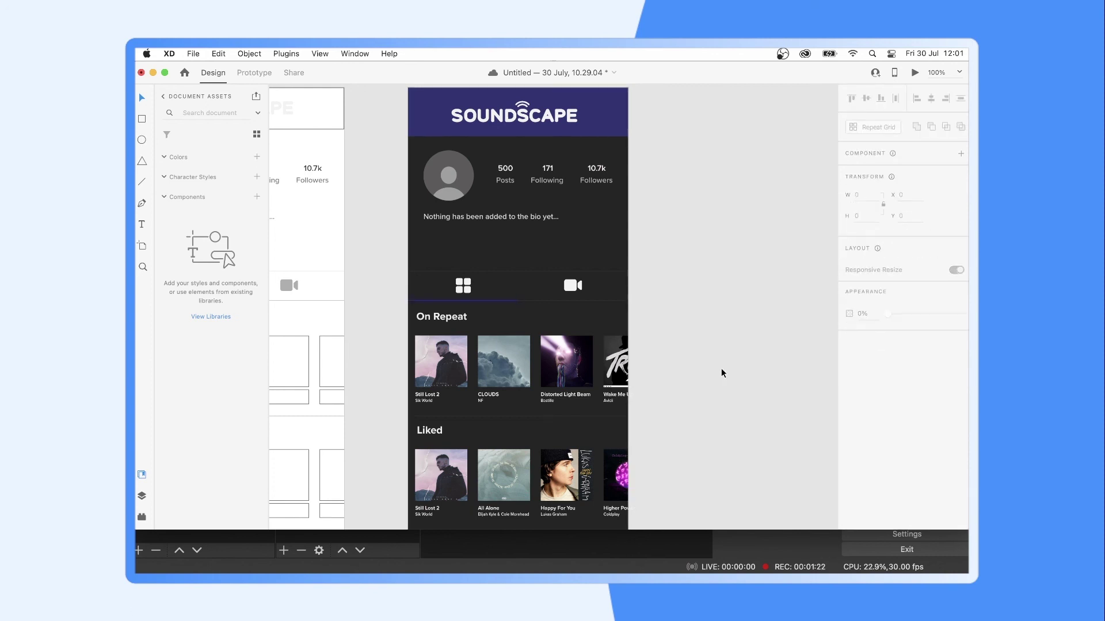
Step: Review the design zoomed out, return to 100%, save with Cmd+S, and briefly switch to OBS
{"action": "scroll", "coordinate": [722, 370], "scroll_direction": "down", "scroll_amount": 3}
{"action": "scroll", "coordinate": [722, 373], "scroll_direction": "up", "scroll_amount": 1}
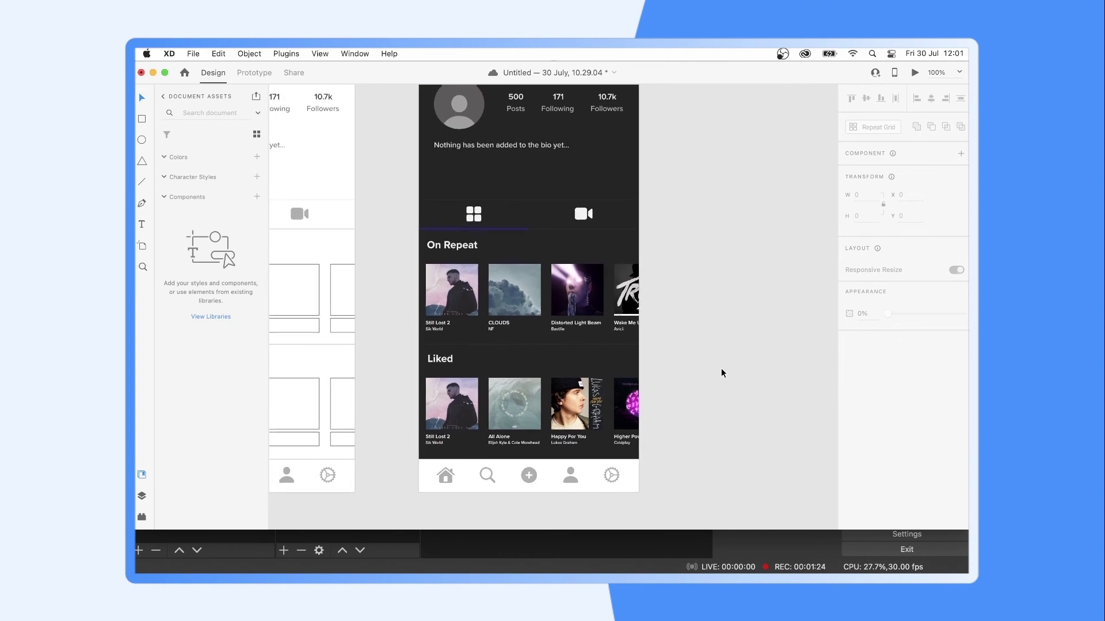
{"action": "key", "text": "super+minus"}
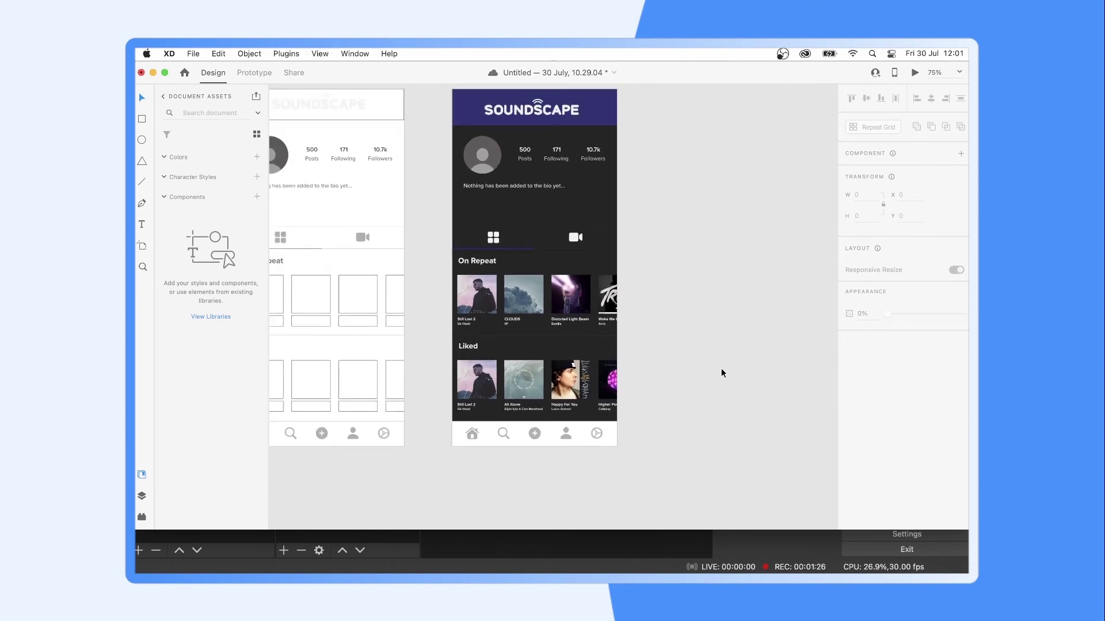
{"action": "scroll", "coordinate": [722, 373], "scroll_direction": "down", "scroll_amount": 1}
{"action": "scroll", "coordinate": [722, 372], "scroll_direction": "up", "scroll_amount": 1}
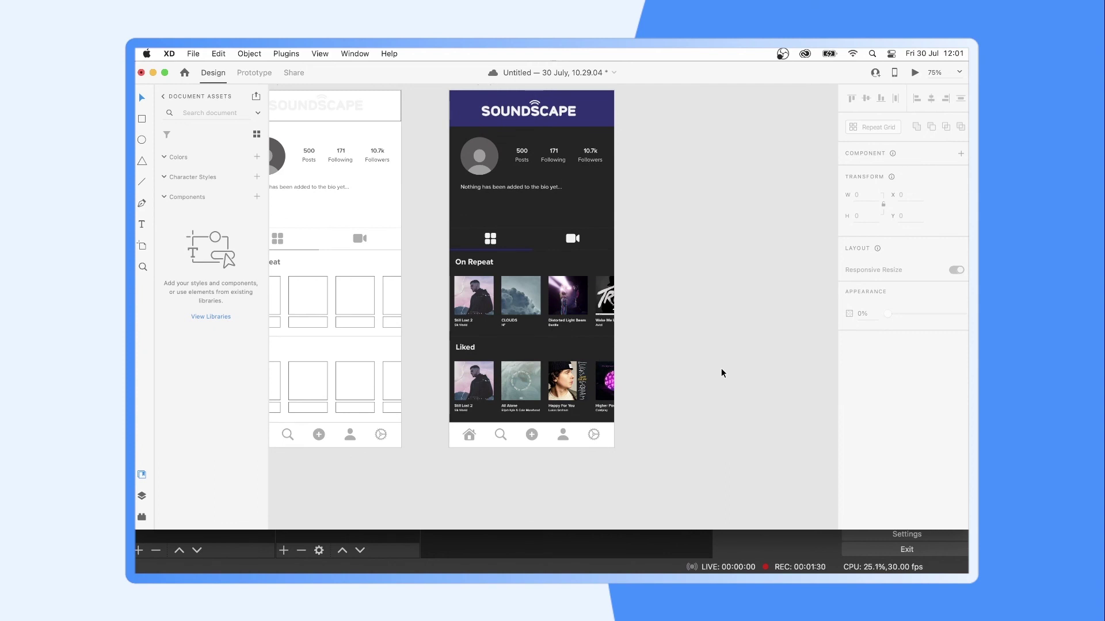
{"action": "key", "text": "super+equal"}
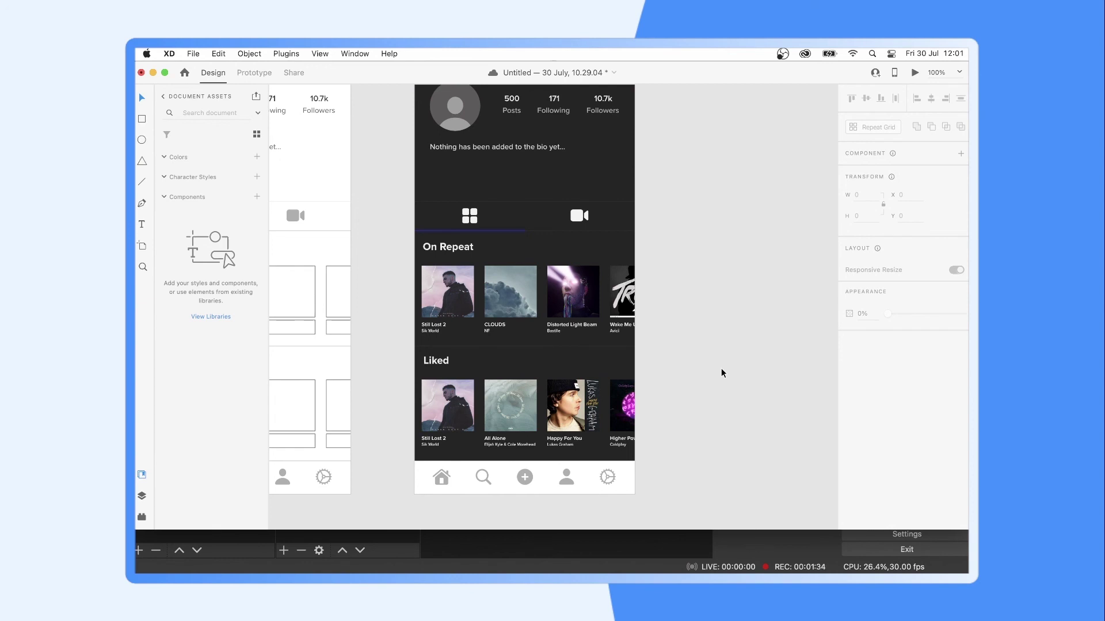
{"action": "key", "text": "super+s"}
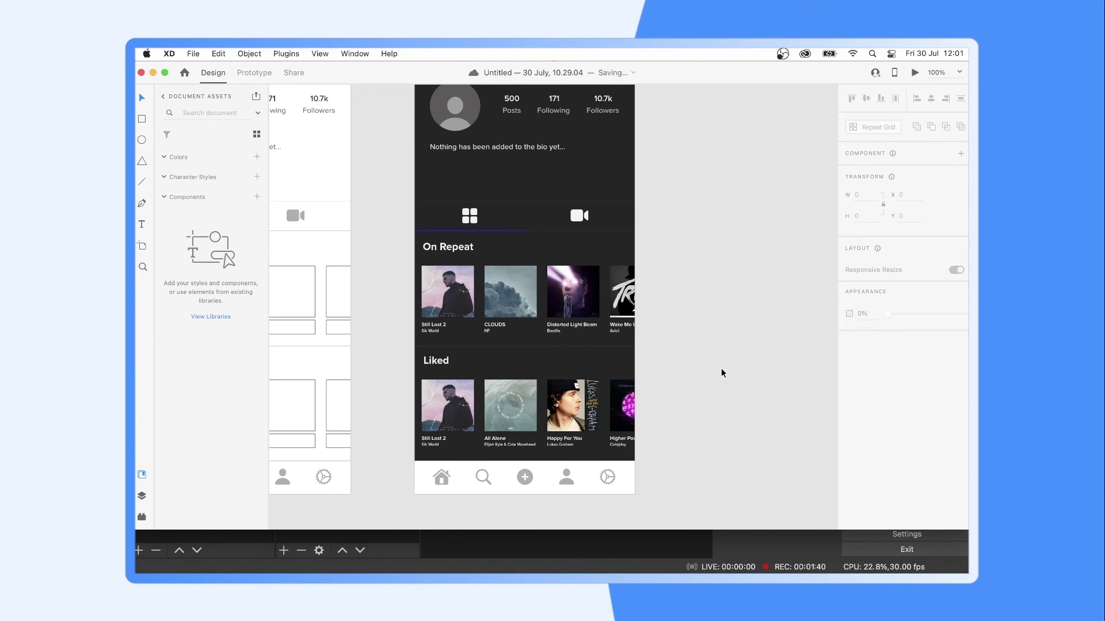
{"action": "left_click", "coordinate": [811, 536]}
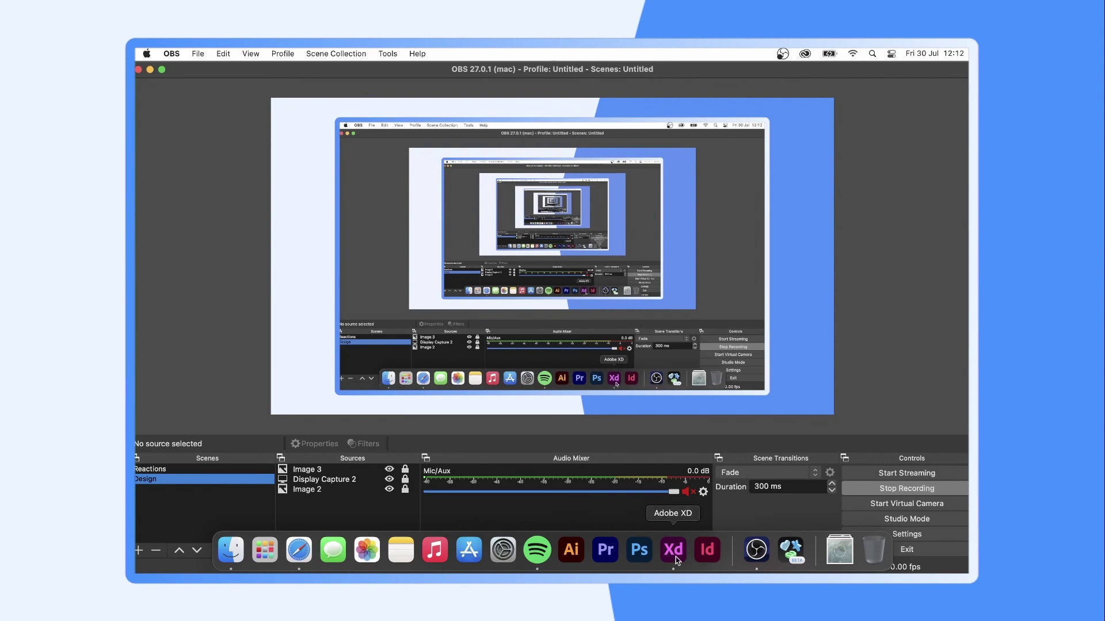
{"action": "left_click", "coordinate": [674, 555]}
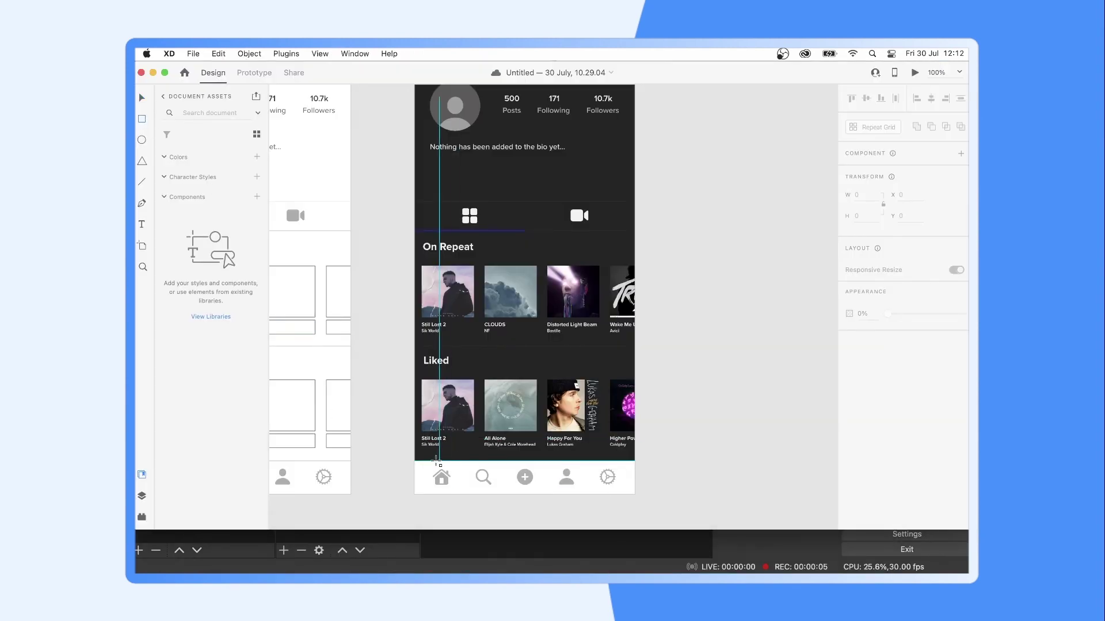
Step: Draw a 376×56 bar over the bottom nav, send it to back, and fill it #484848
{"action": "left_click_drag", "start_coordinate": [414, 461], "coordinate": [635, 494]}
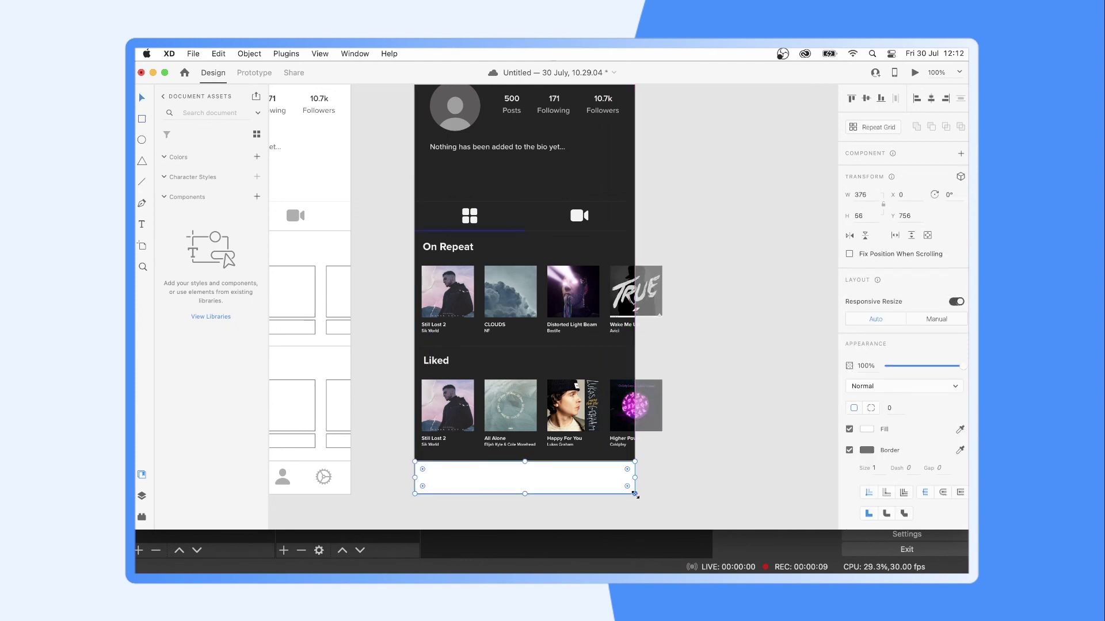
{"action": "right_click", "coordinate": [615, 487]}
{"action": "left_click", "coordinate": [641, 542]}
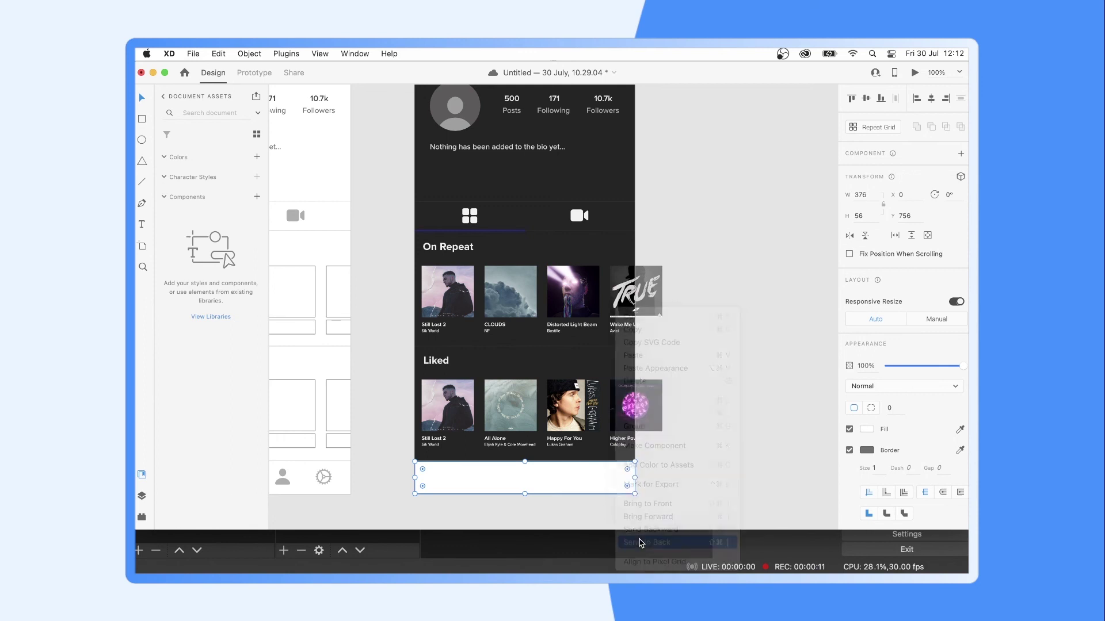
{"action": "key", "text": "i"}
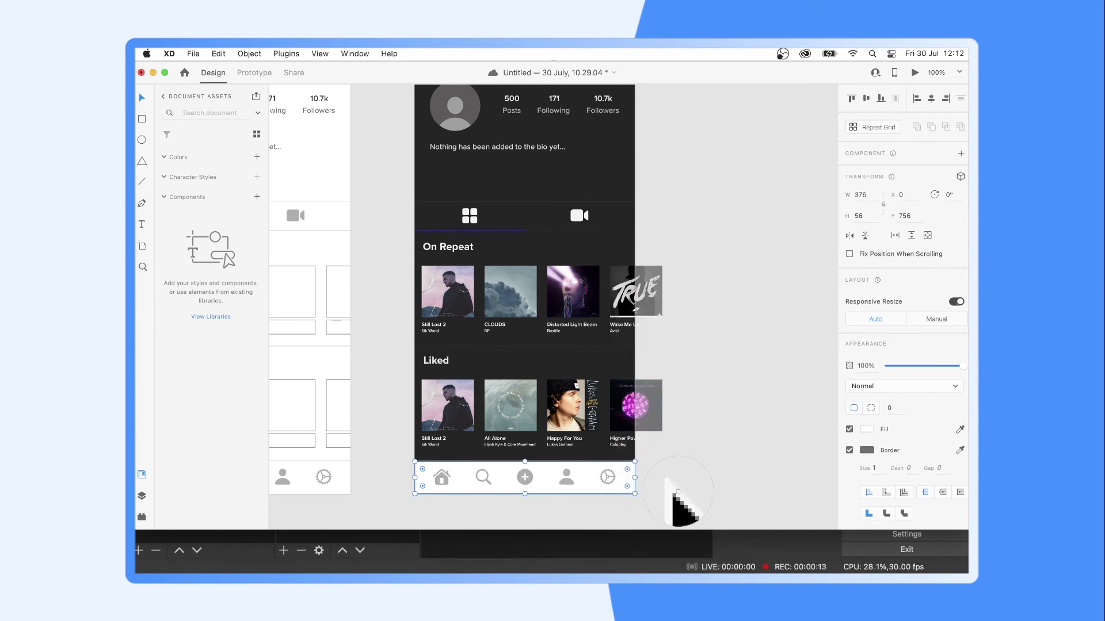
{"action": "left_click", "coordinate": [591, 372]}
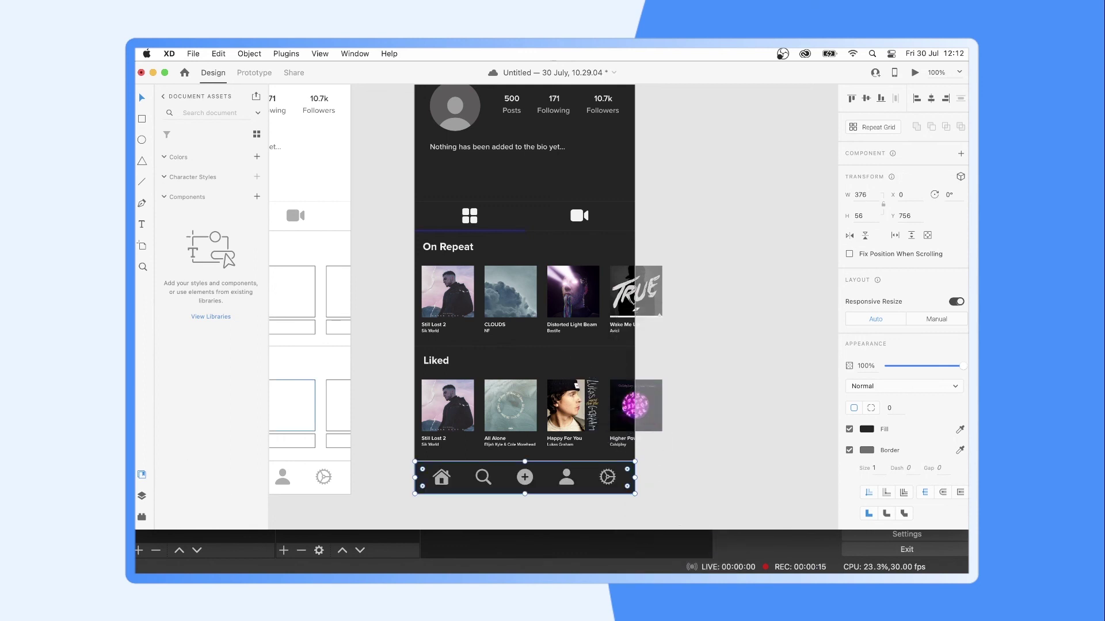
{"action": "left_click", "coordinate": [866, 429]}
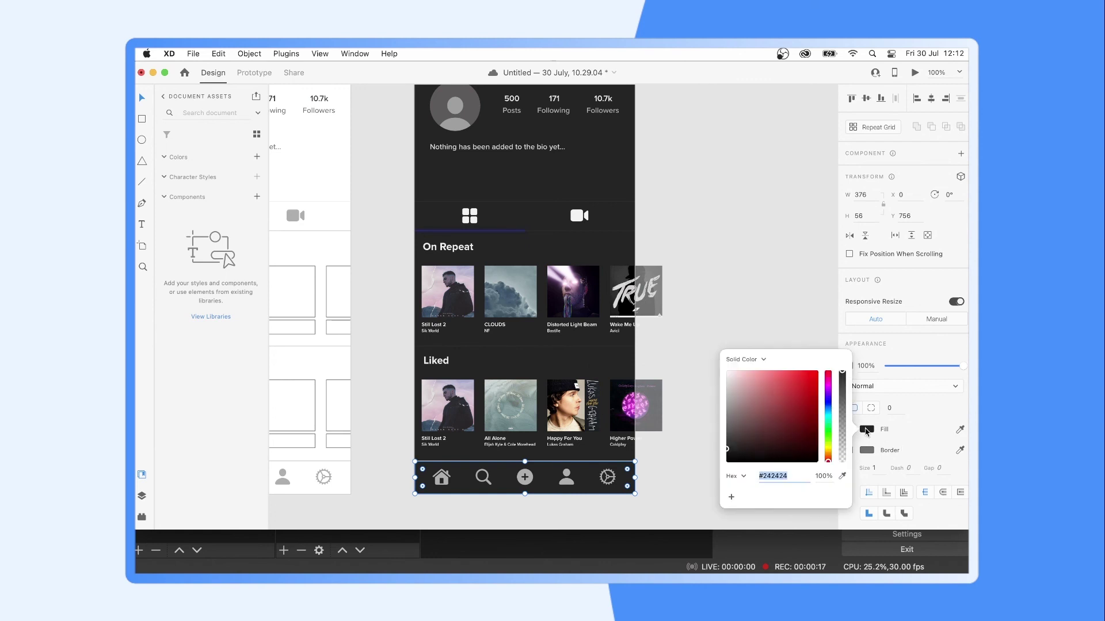
{"action": "left_click_drag", "start_coordinate": [727, 443], "coordinate": [726, 439]}
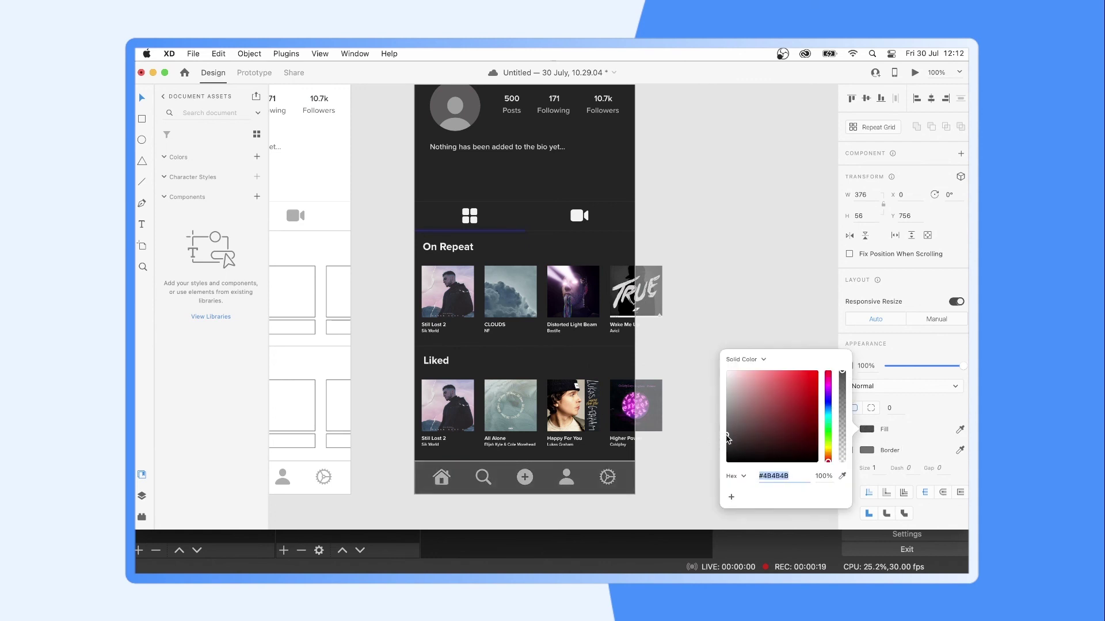
{"action": "left_click", "coordinate": [659, 466]}
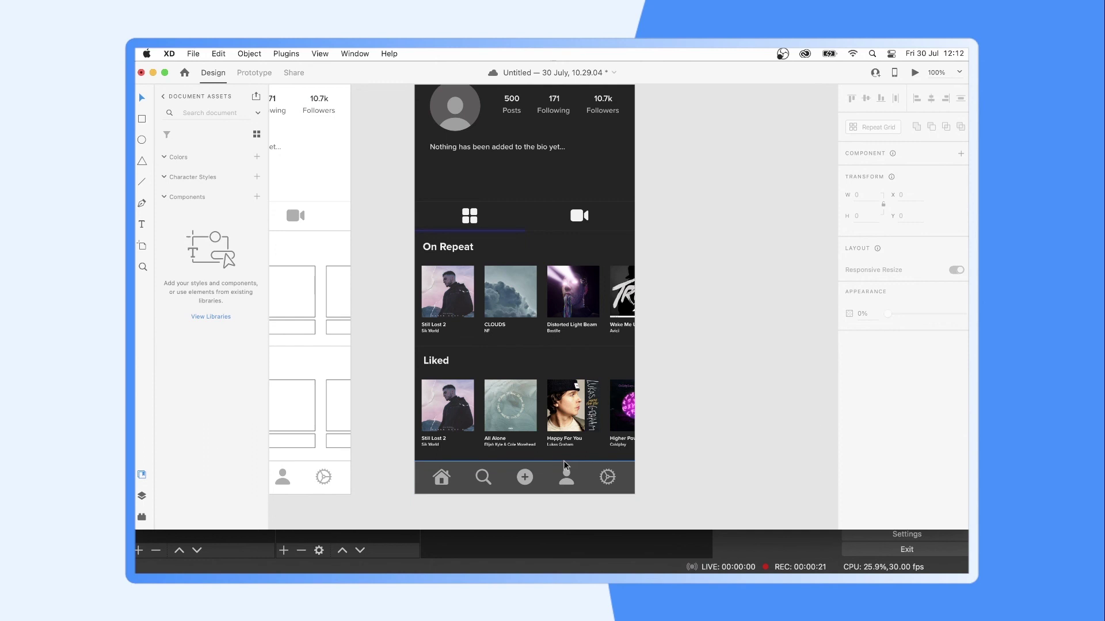
{"action": "key", "text": "Escape"}
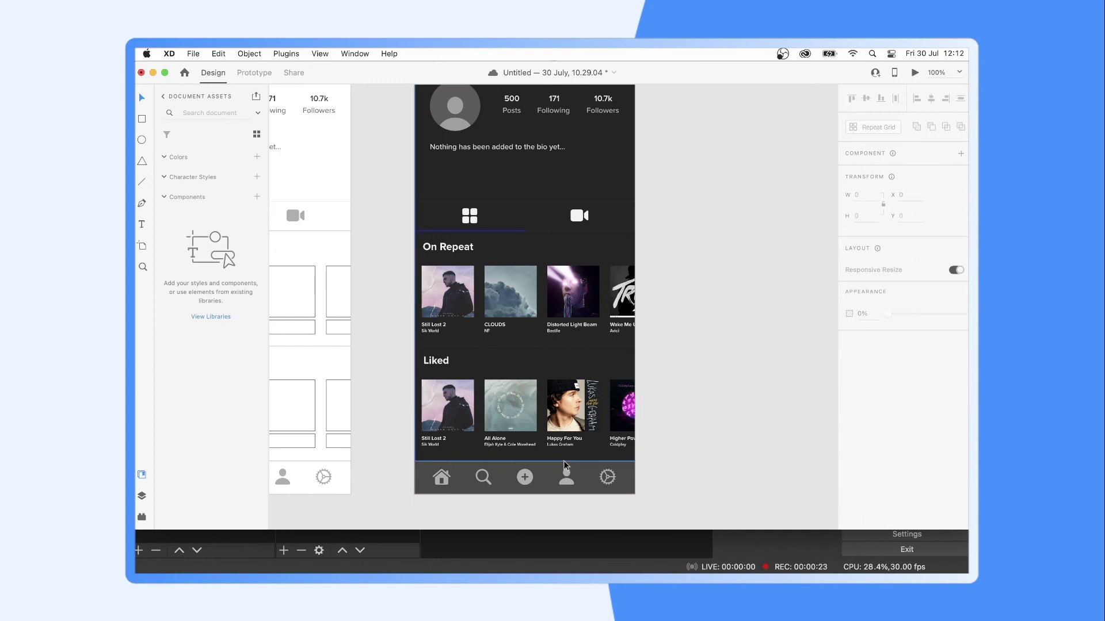
Step: Stretch the album content group down to H 812 and send it to the back, behind the nav bar
{"action": "left_click", "coordinate": [573, 458]}
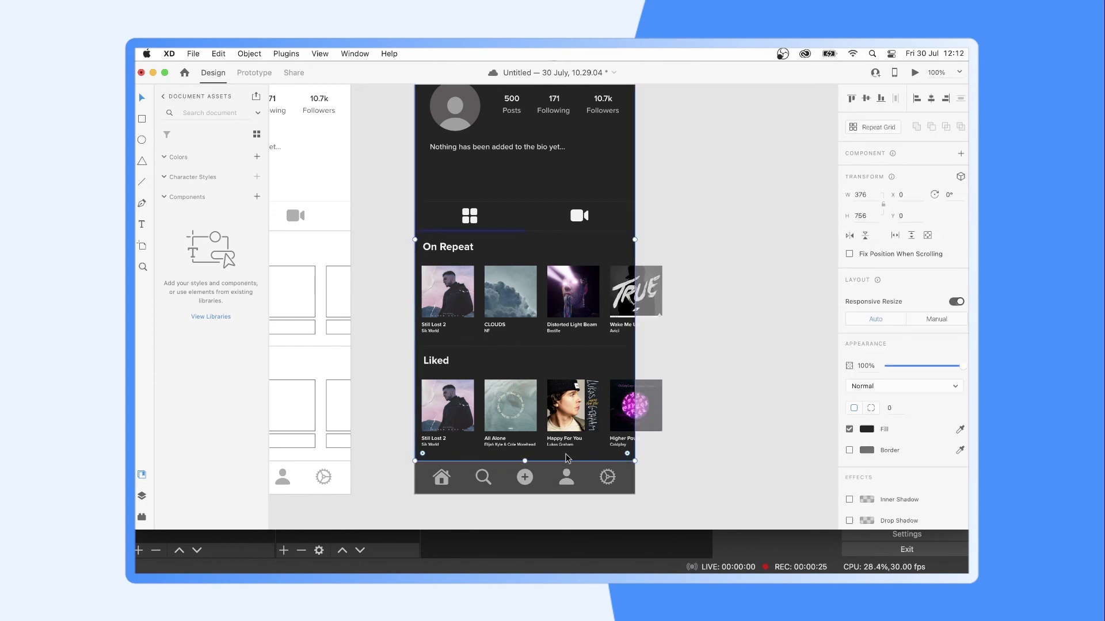
{"action": "left_click_drag", "start_coordinate": [524, 460], "coordinate": [521, 493]}
{"action": "right_click", "coordinate": [535, 462]}
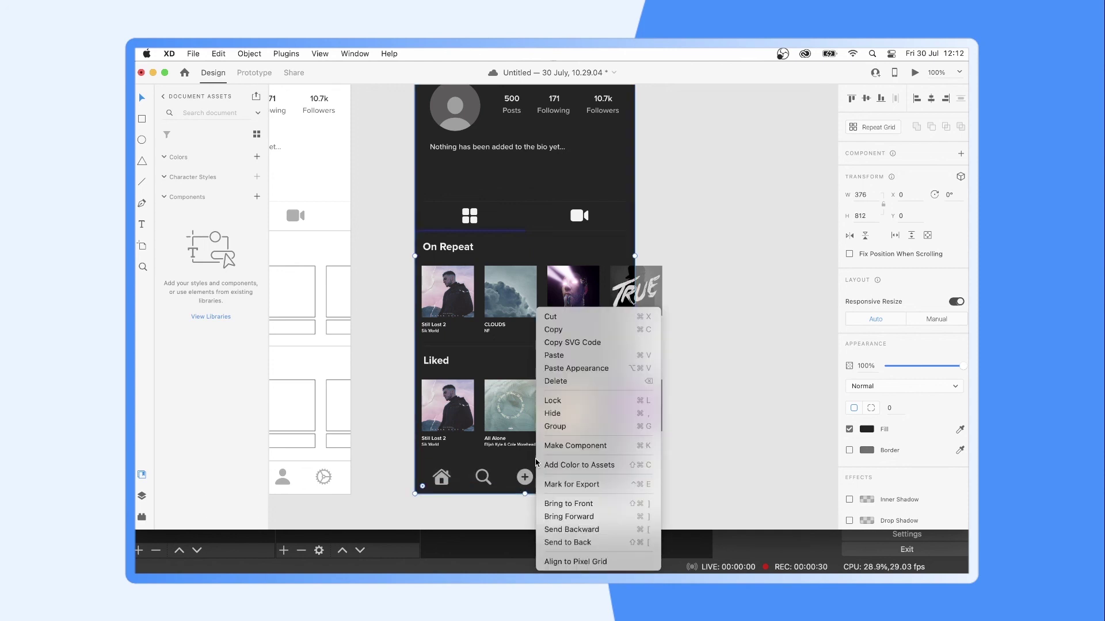
{"action": "left_click", "coordinate": [570, 542]}
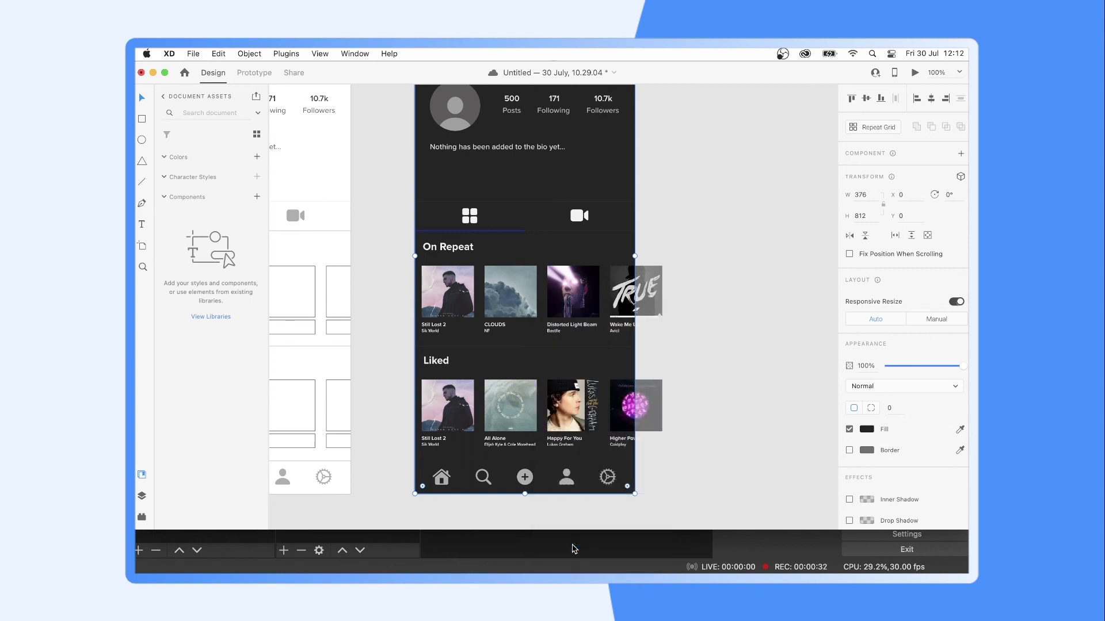
Step: Inspect the bottom navigation bar's fill colour, then select the settings gear icon
{"action": "left_click", "coordinate": [630, 477]}
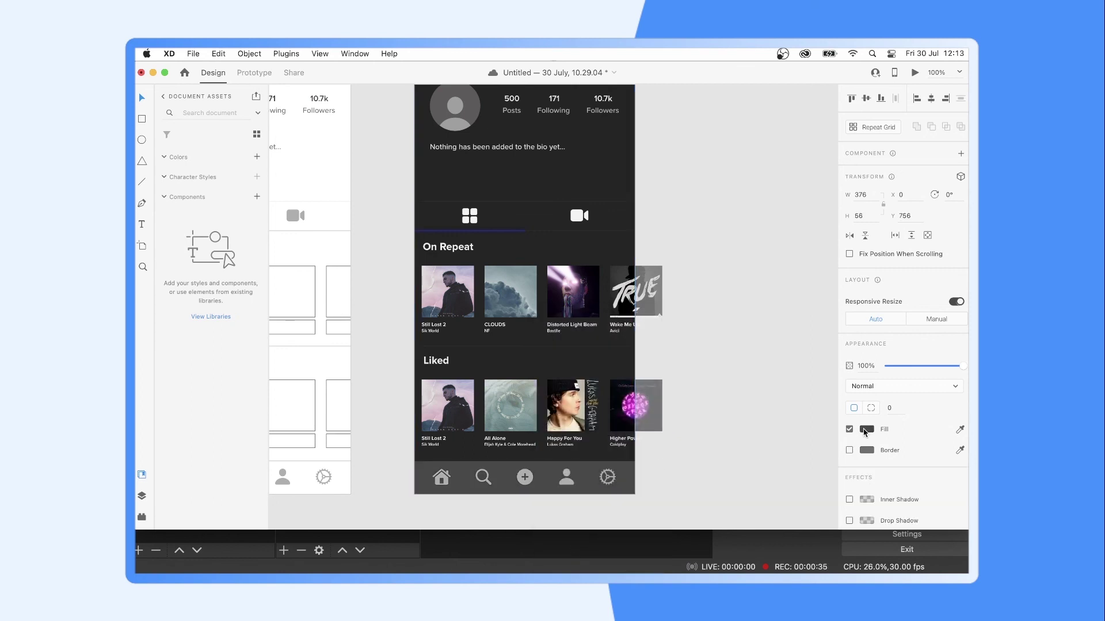
{"action": "left_click", "coordinate": [866, 430]}
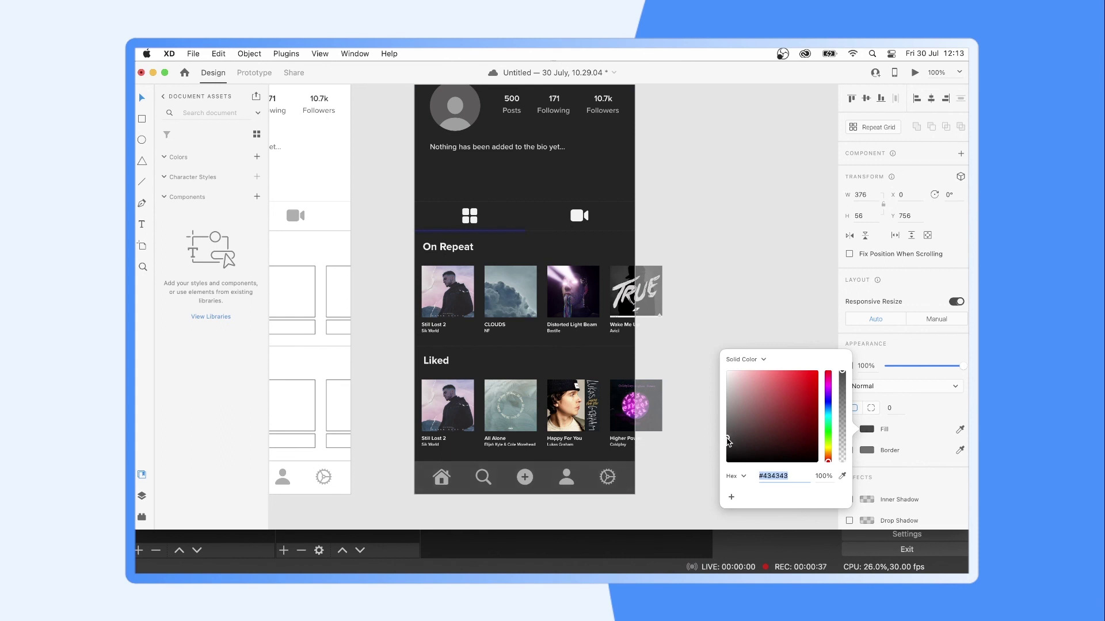
{"action": "left_click", "coordinate": [642, 475]}
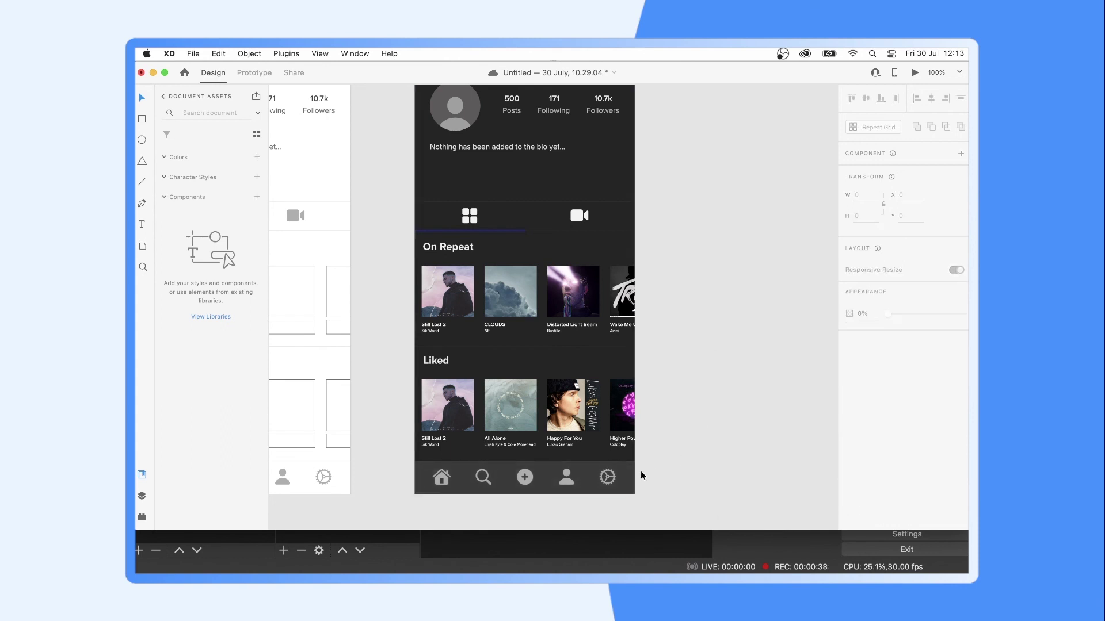
{"action": "left_click", "coordinate": [607, 476]}
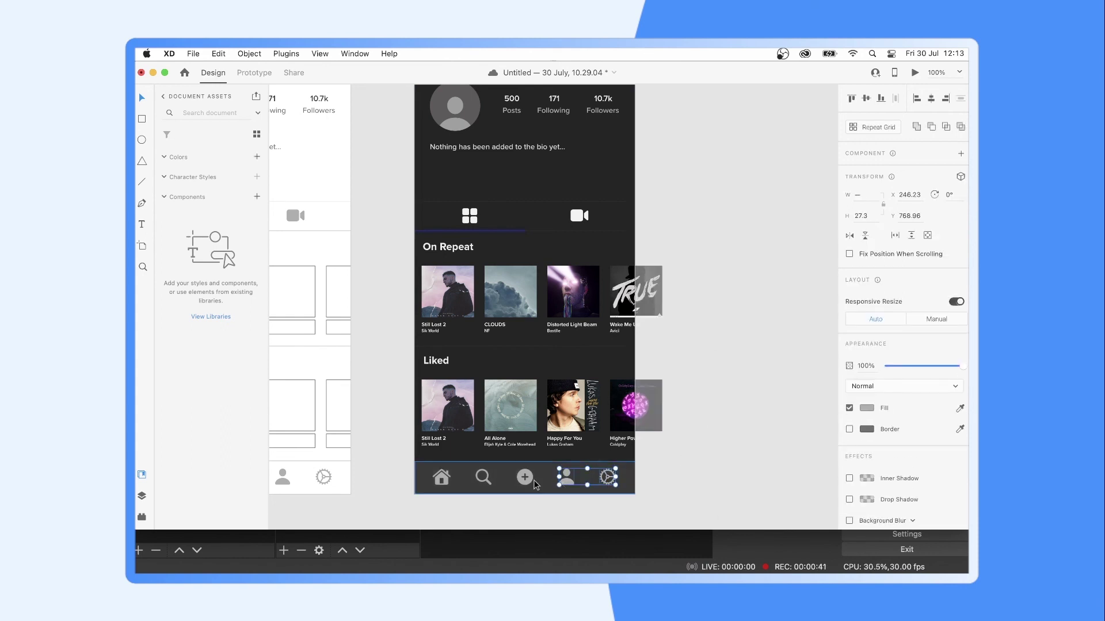
Step: Select all five navigation icons and eyedropper white into their fill
{"action": "left_click", "coordinate": [485, 485]}
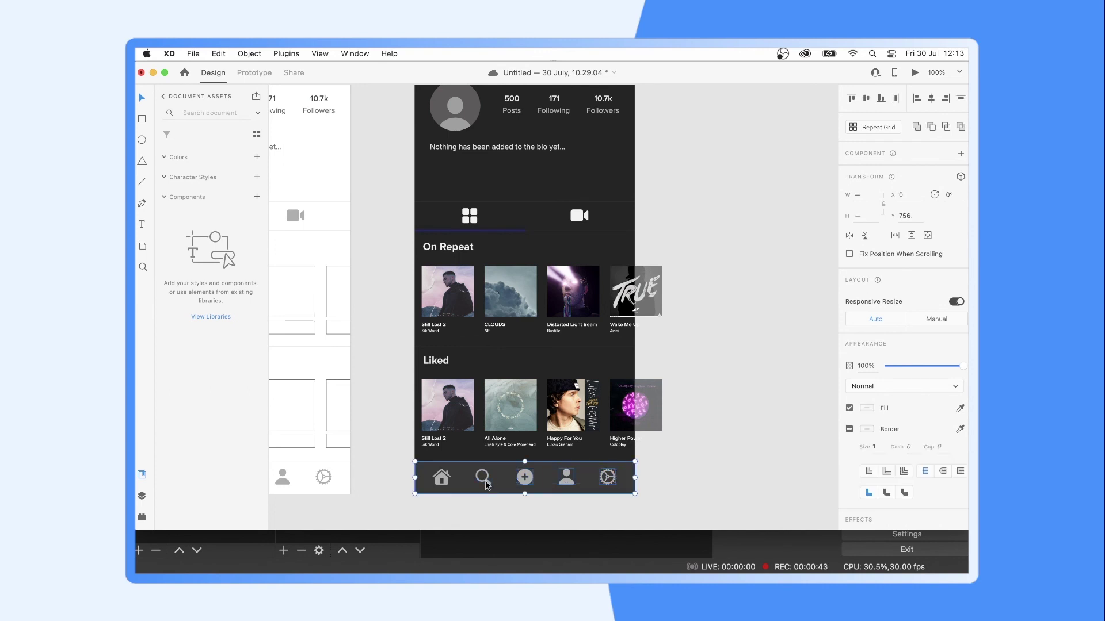
{"action": "double_click", "coordinate": [485, 485]}
{"action": "left_click", "coordinate": [443, 479], "text": "shift"}
{"action": "key", "text": "i"}
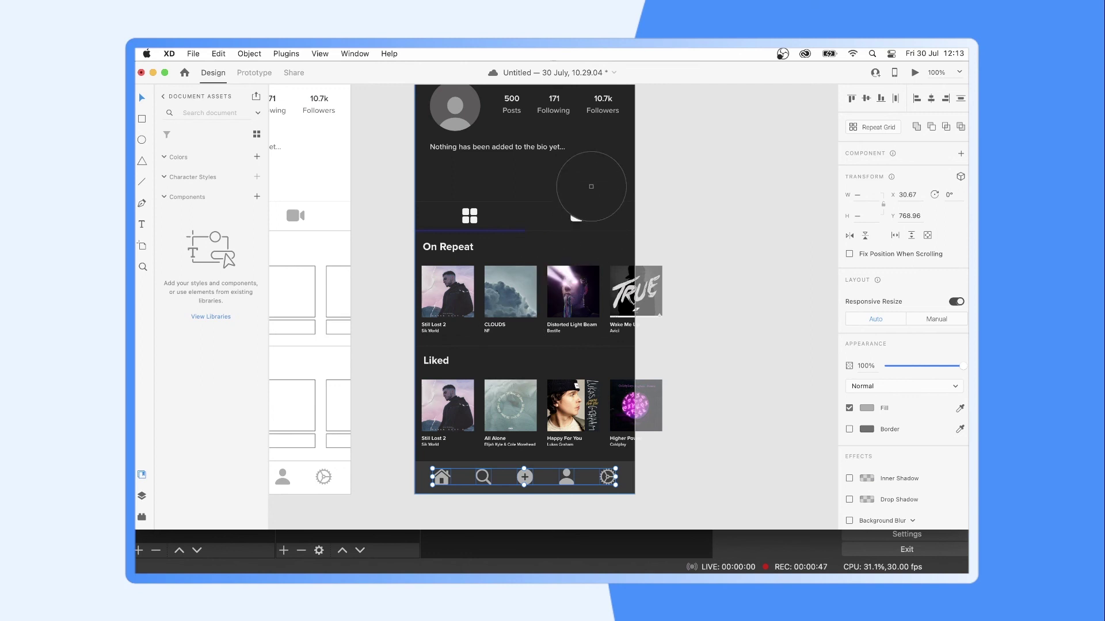
{"action": "left_click", "coordinate": [579, 212]}
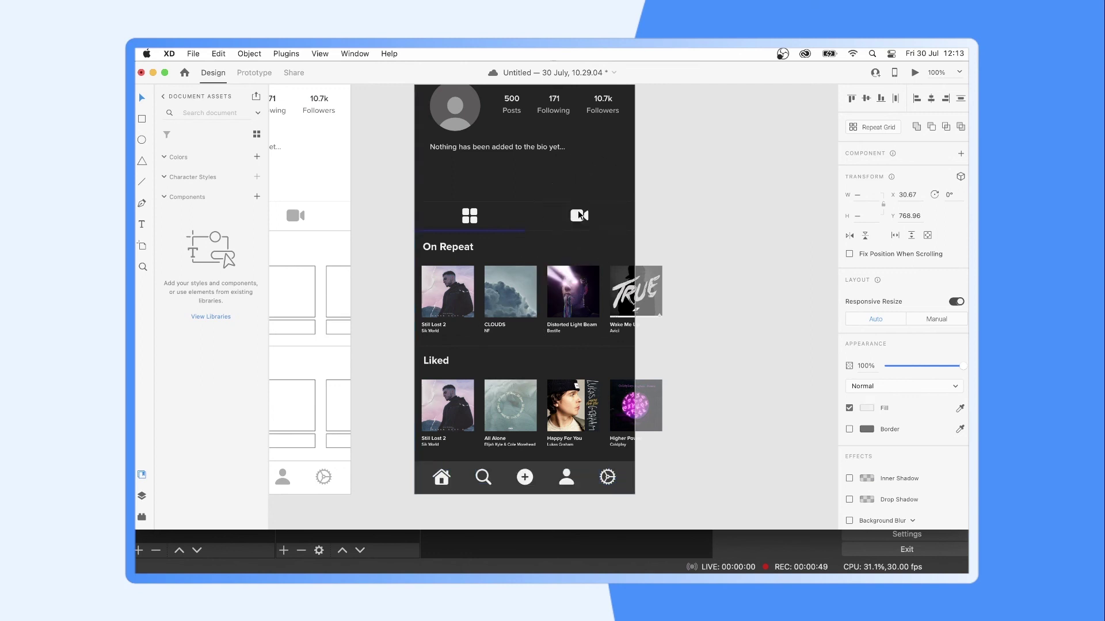
Step: Zoom out to 75% and deselect to review the full Soundscape profile screen
{"action": "key", "text": "super+minus"}
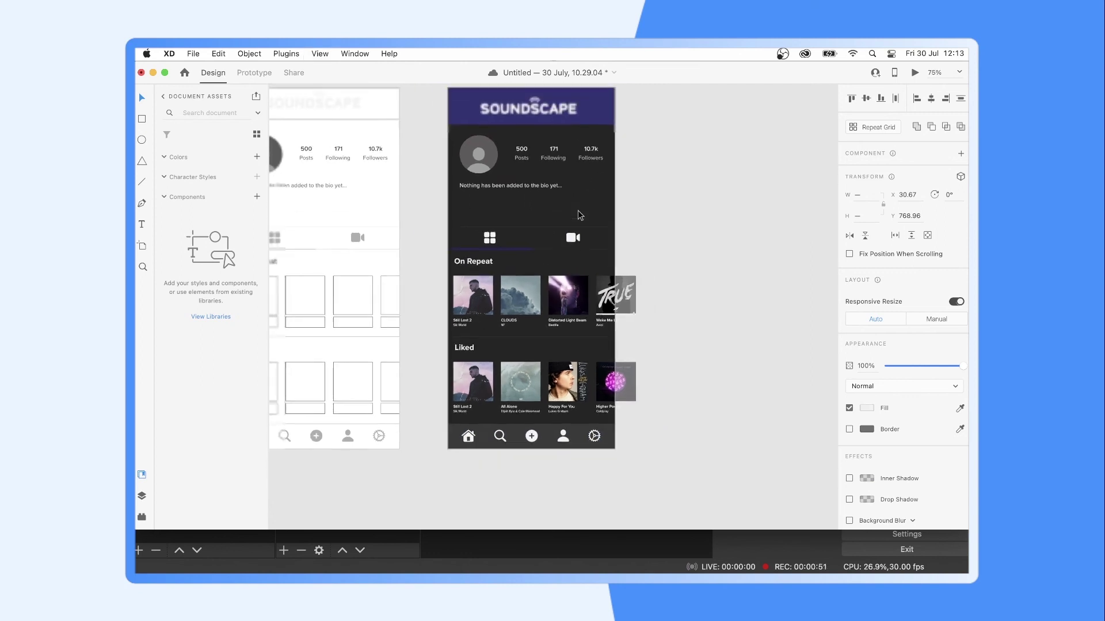
{"action": "left_click", "coordinate": [684, 253]}
{"action": "scroll", "coordinate": [685, 257], "scroll_direction": "up", "scroll_amount": 2}
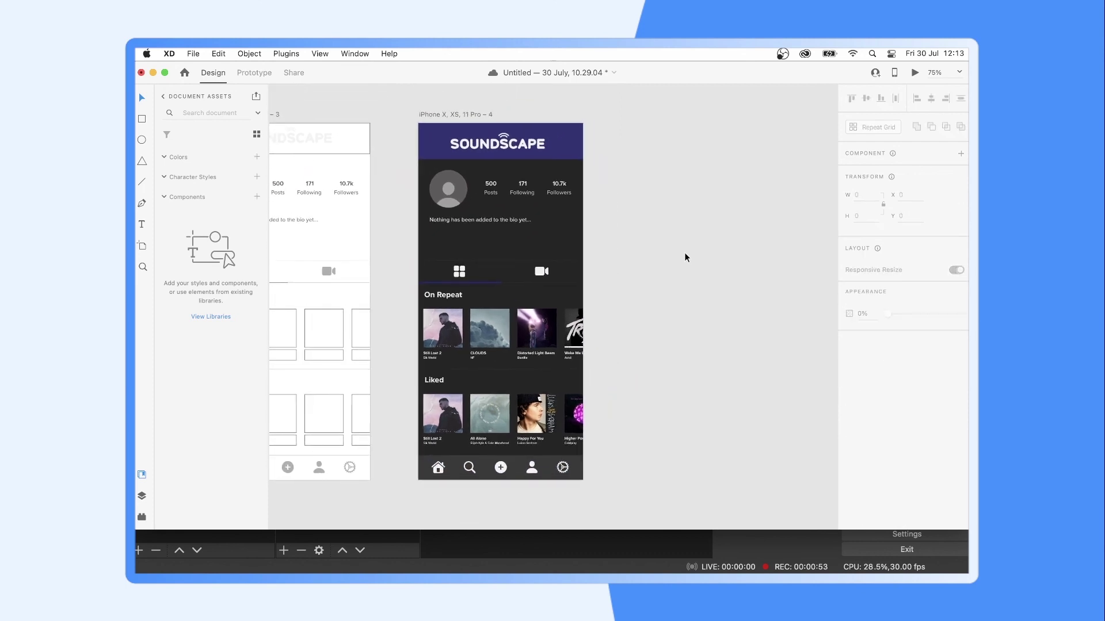